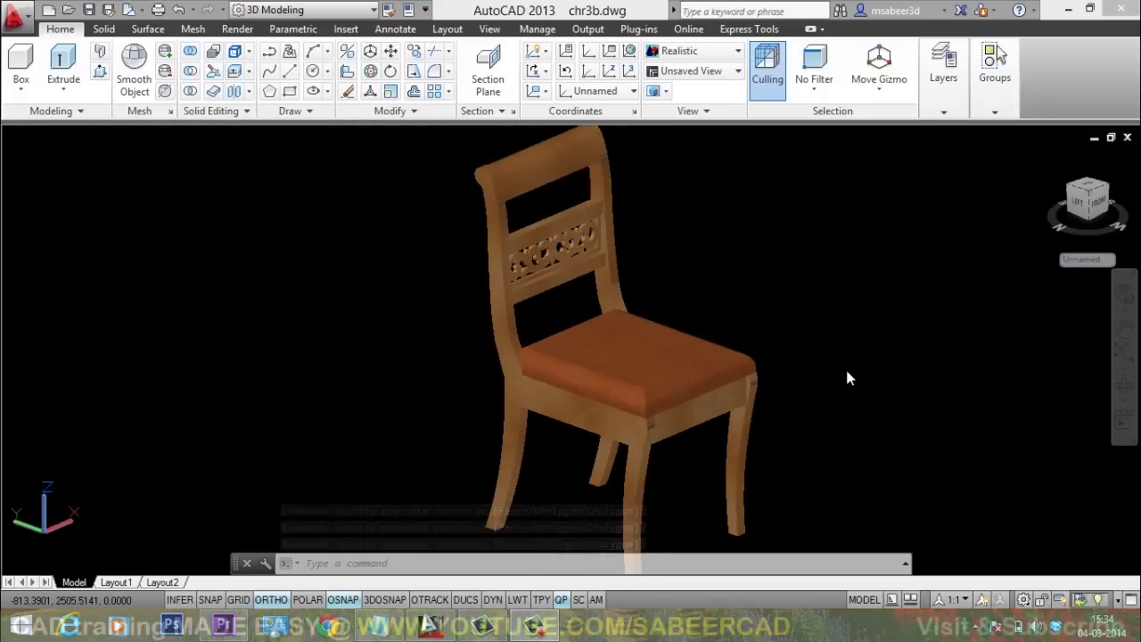
Step: Examine the finished 3D chair model from several angles, including the carved backrest panel
type("orbi")
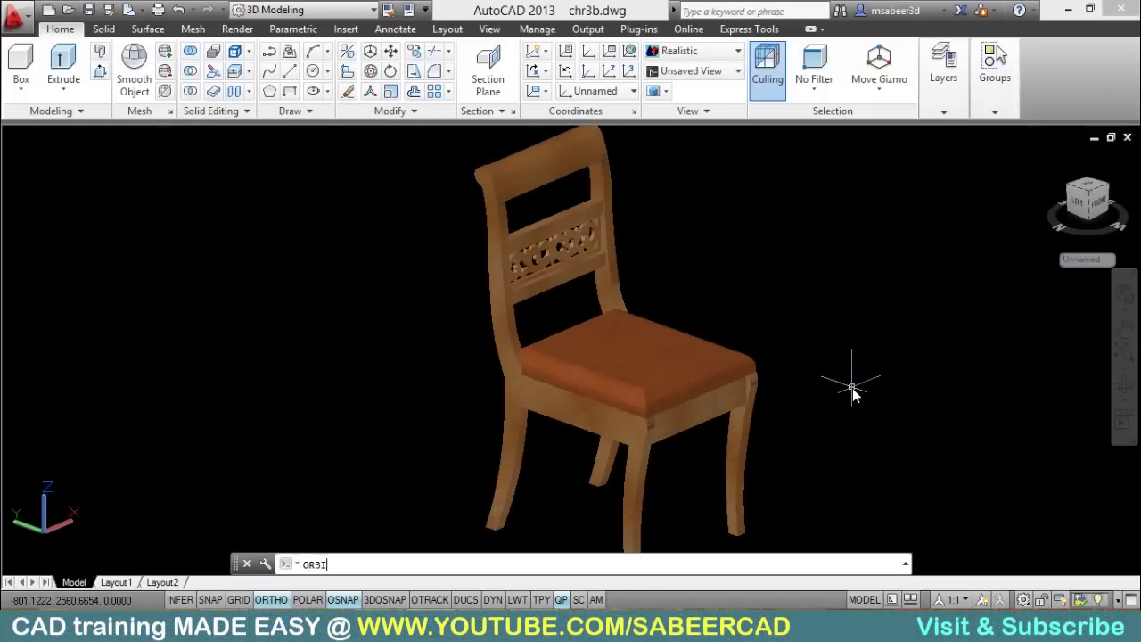
type("t")
key("Return")
left_click_drag(649, 413, 726, 314)
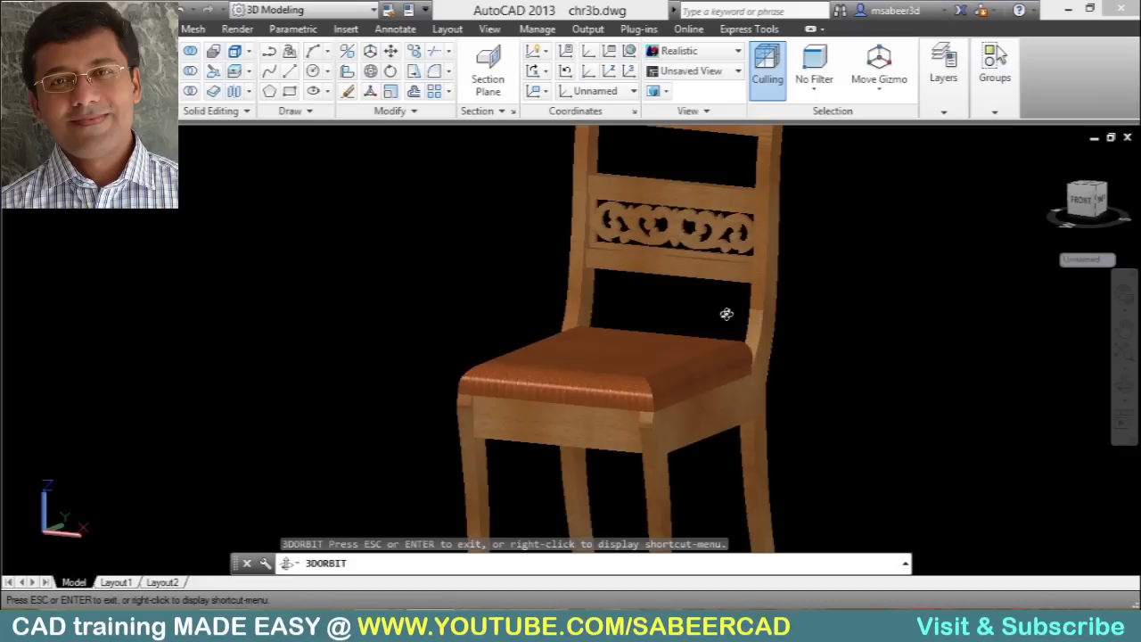
left_click_drag(727, 313, 569, 239)
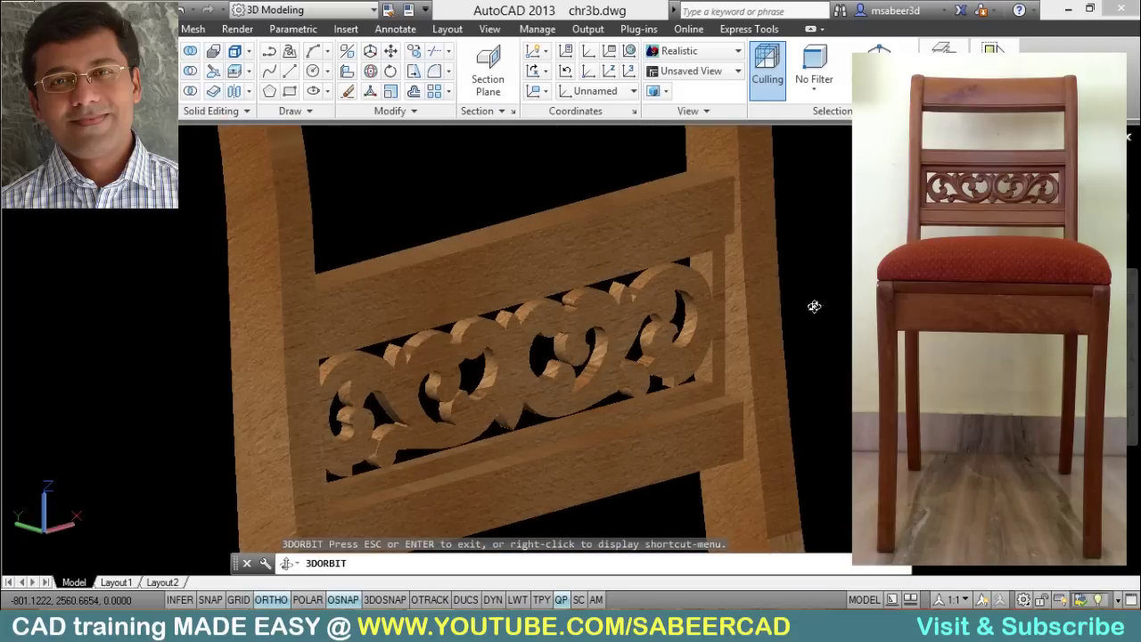
left_click_drag(838, 294, 851, 303)
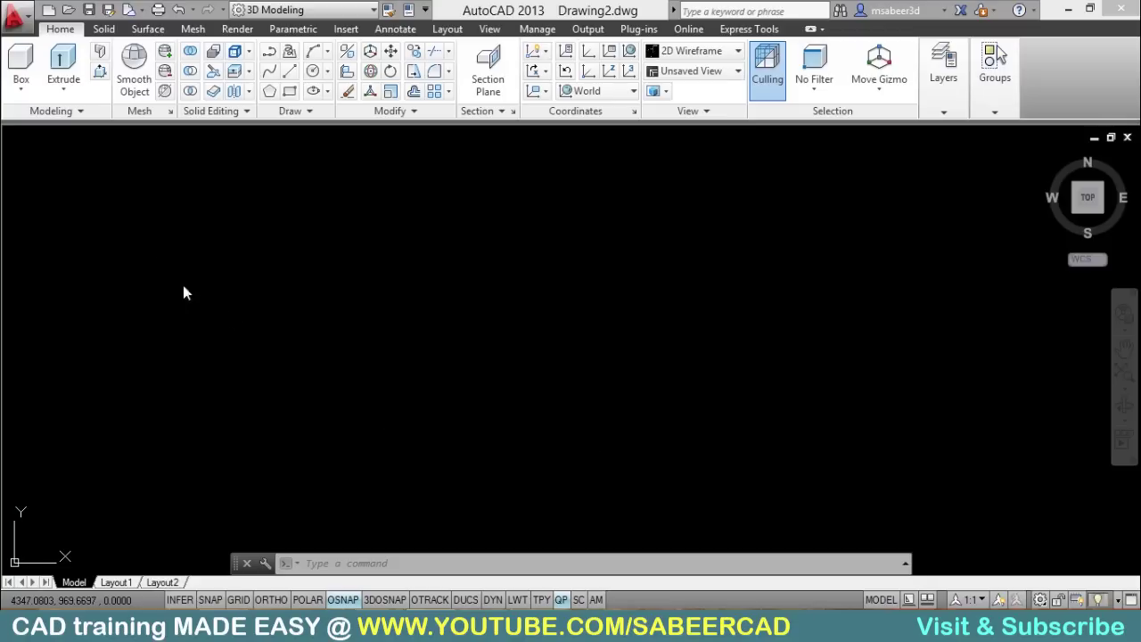
Step: Configure the drawing units to a length precision of 0.00 and an insertion scale in centimeters
left_click(15, 19)
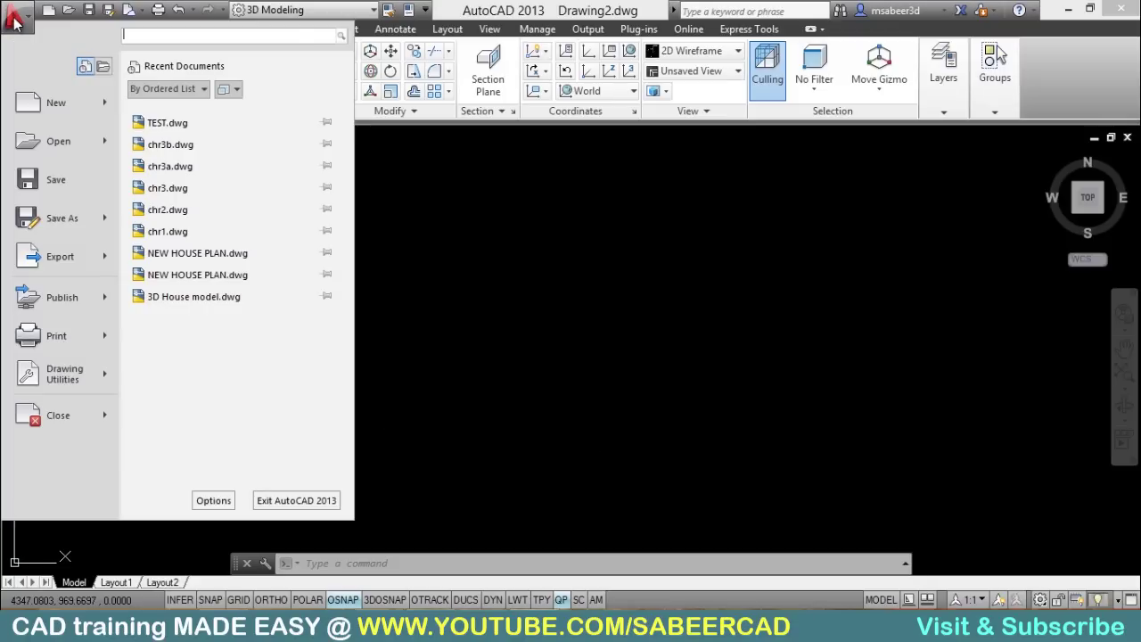
mouse_move(79, 375)
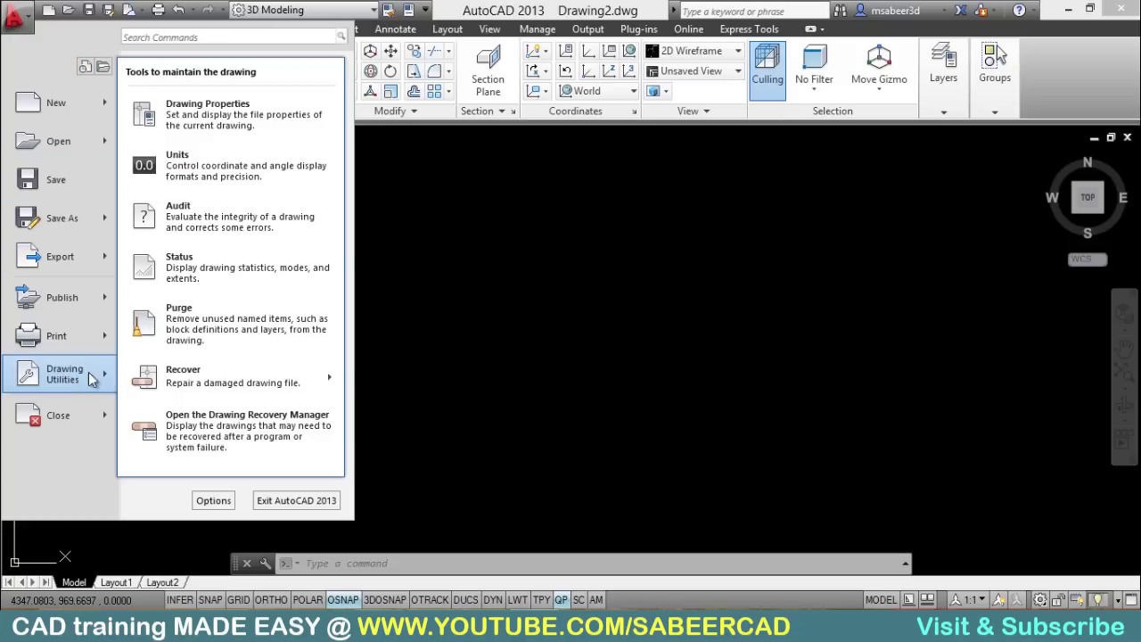
left_click(241, 165)
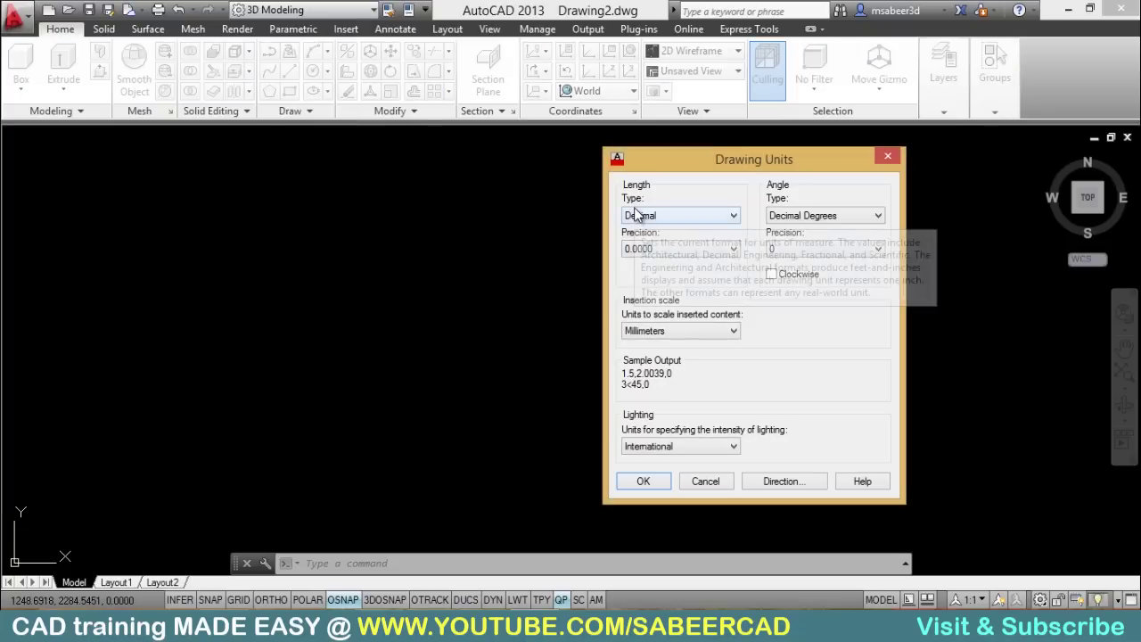
left_click(661, 249)
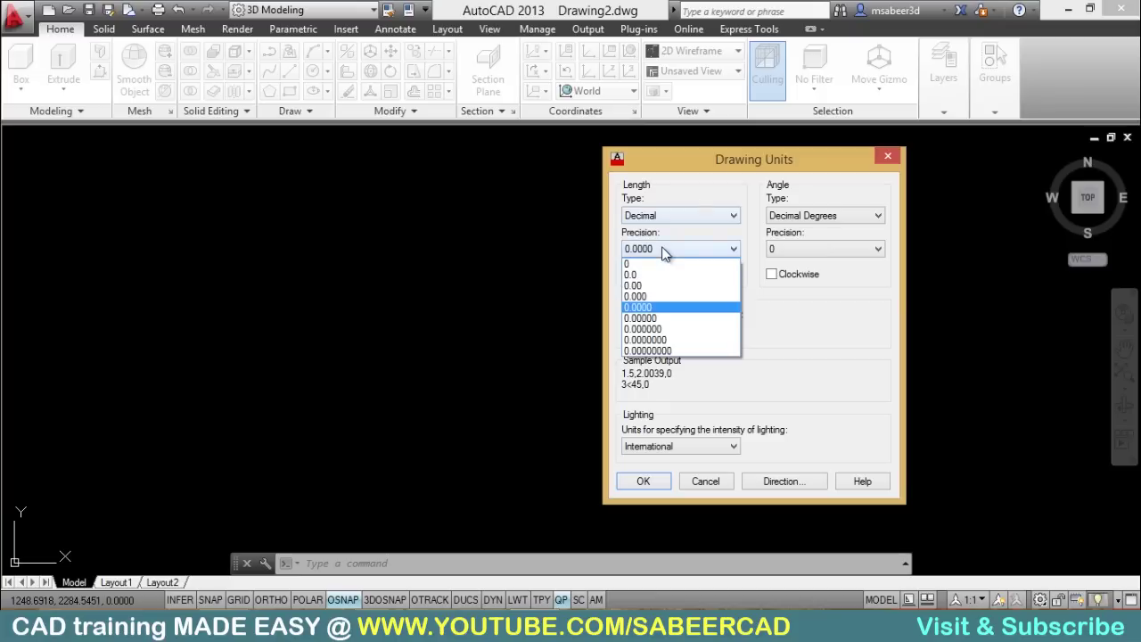
left_click(653, 285)
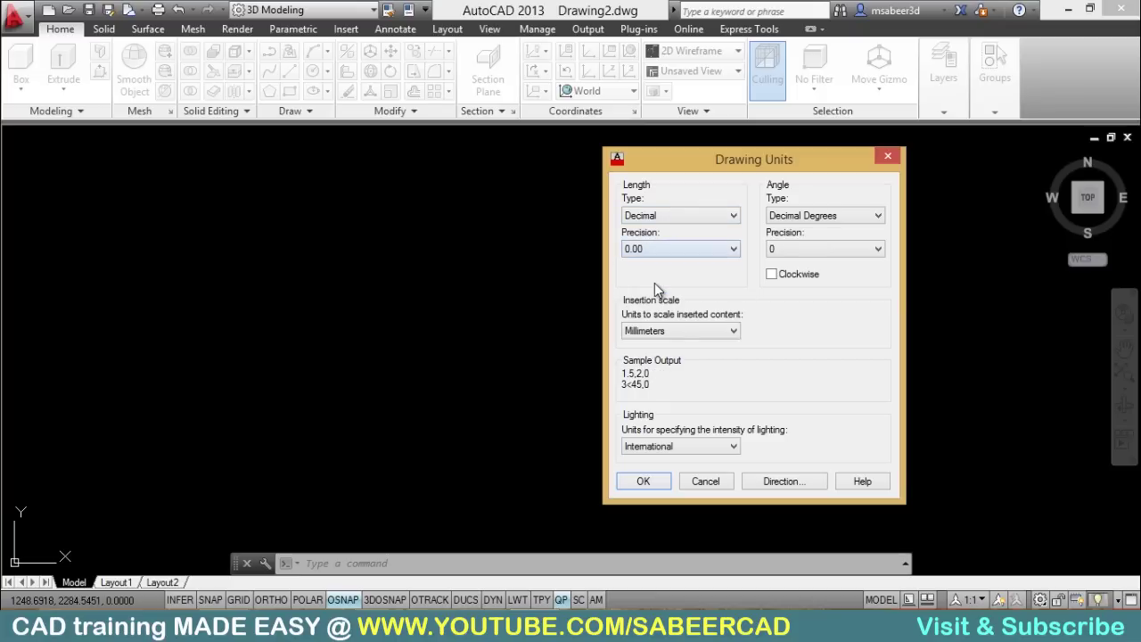
left_click(695, 333)
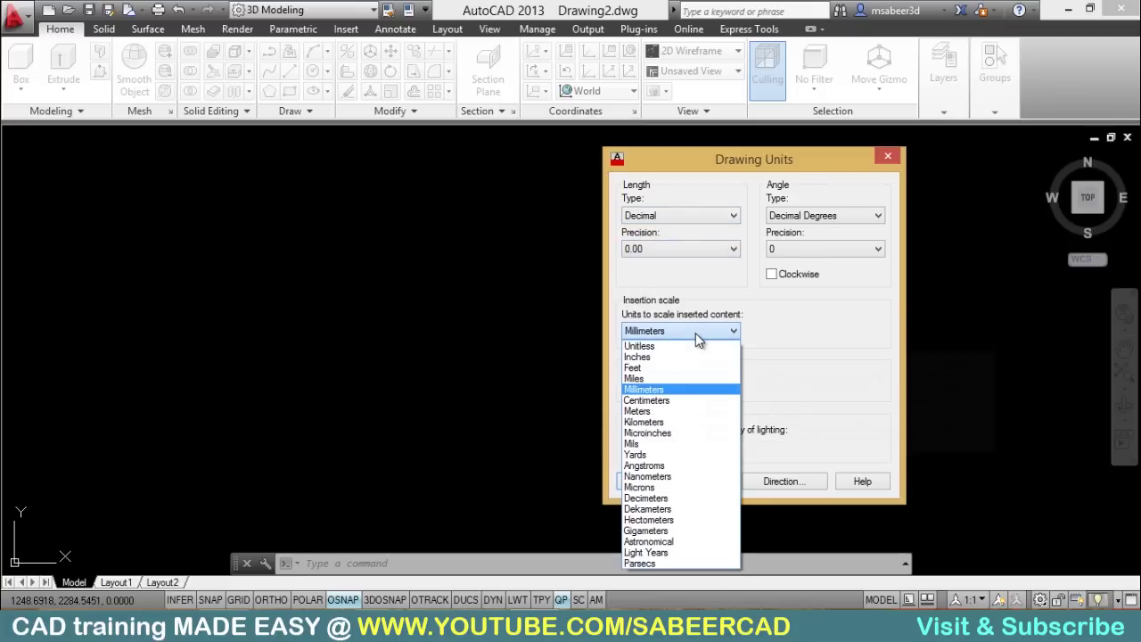
left_click(664, 401)
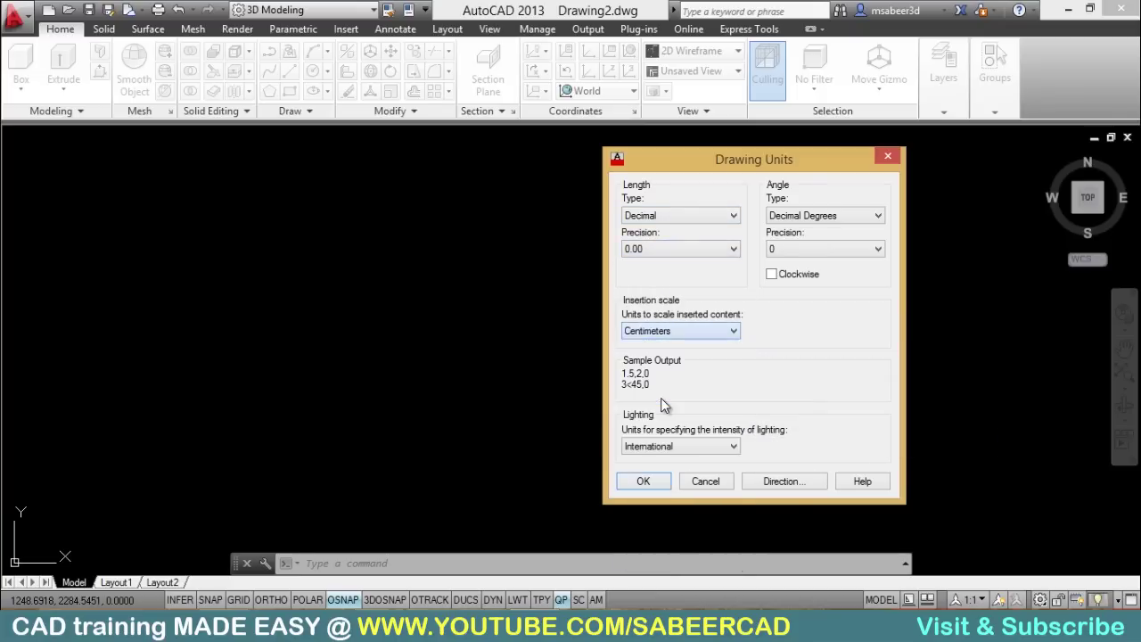
left_click(656, 482)
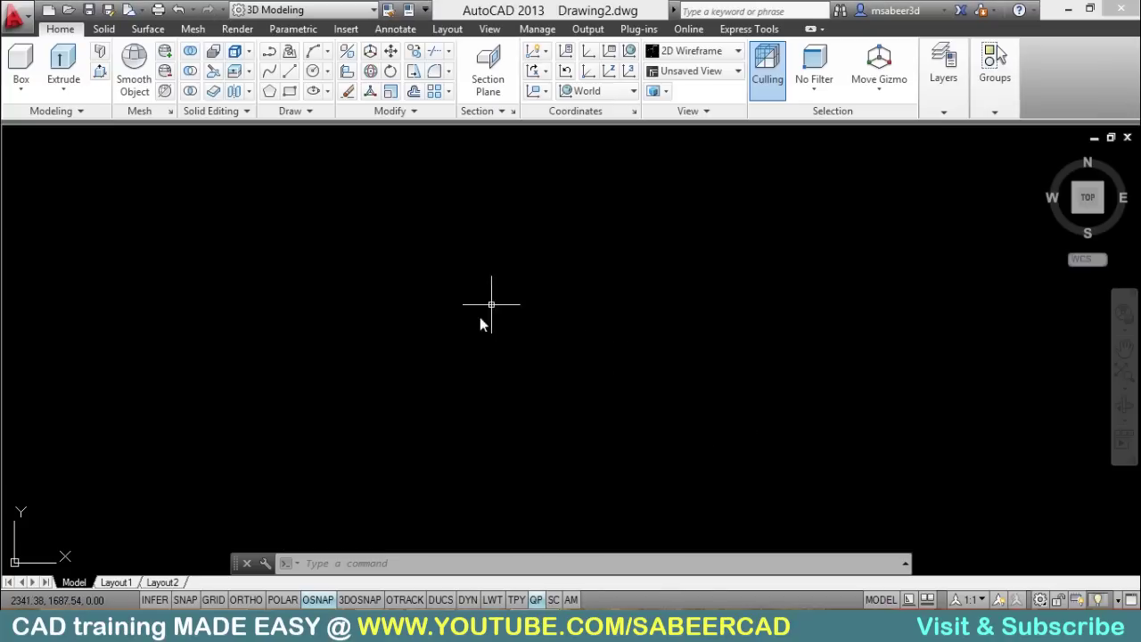
Step: Attach the image CHAIR SIDE VIEW.jpg to the drawing, specifying its insertion point and a scale of about 880 on screen
left_click(347, 30)
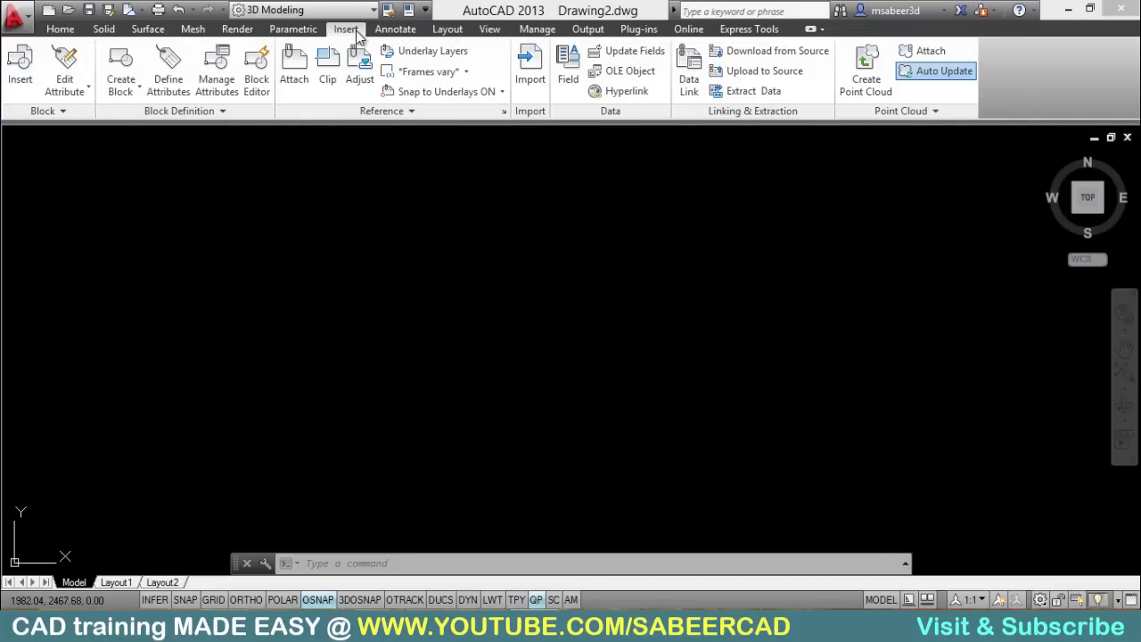
left_click(301, 79)
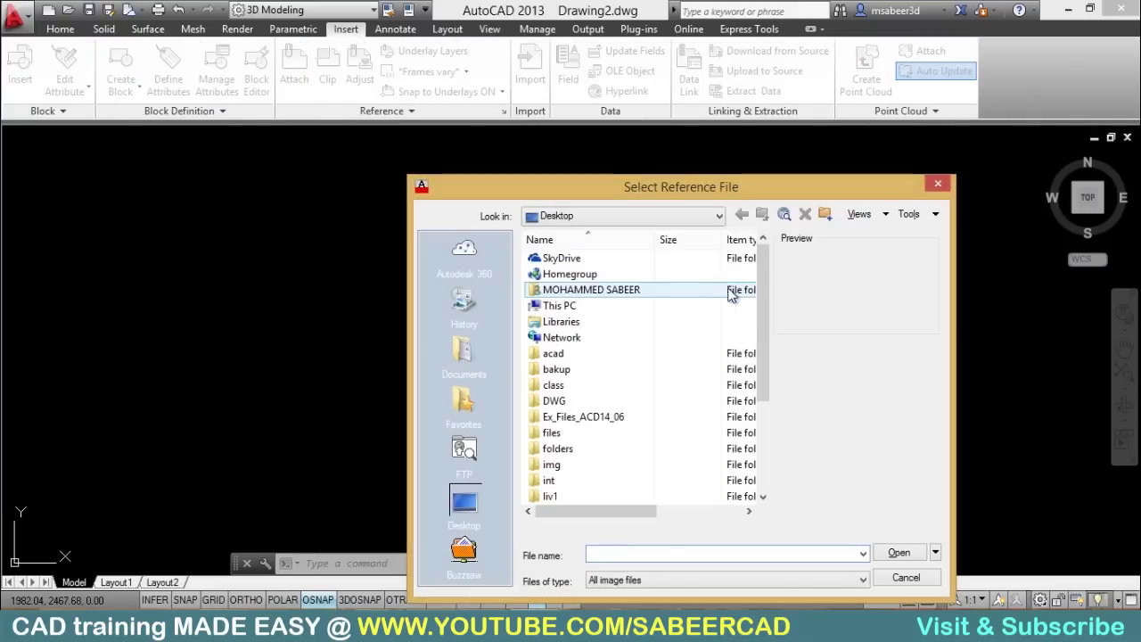
left_click_drag(764, 317, 772, 433)
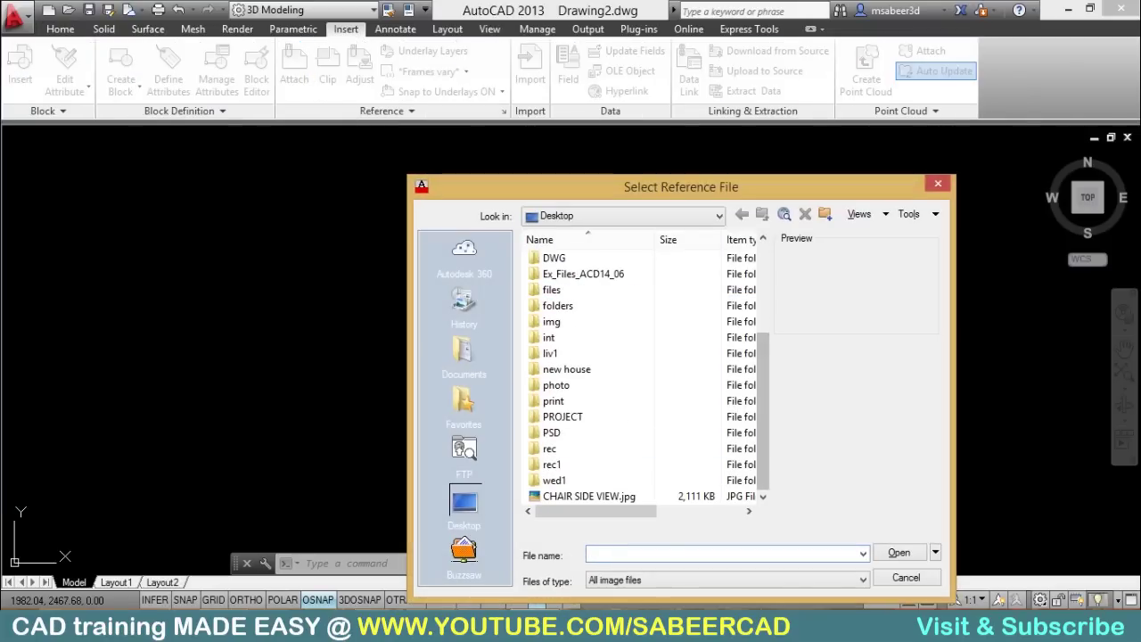
left_click(593, 496)
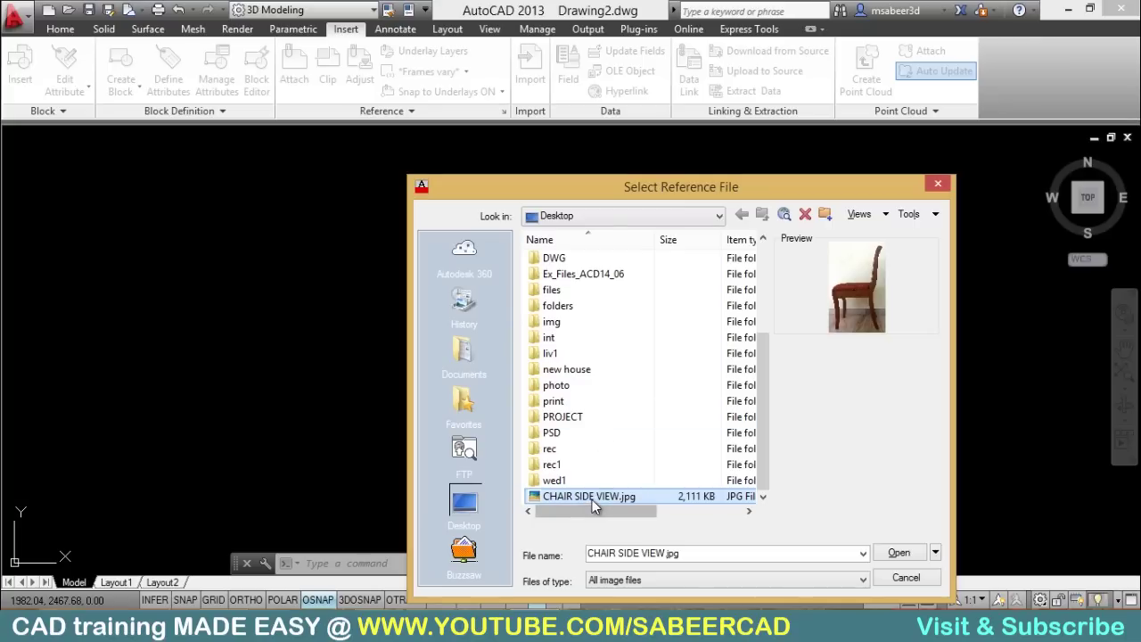
left_click(900, 554)
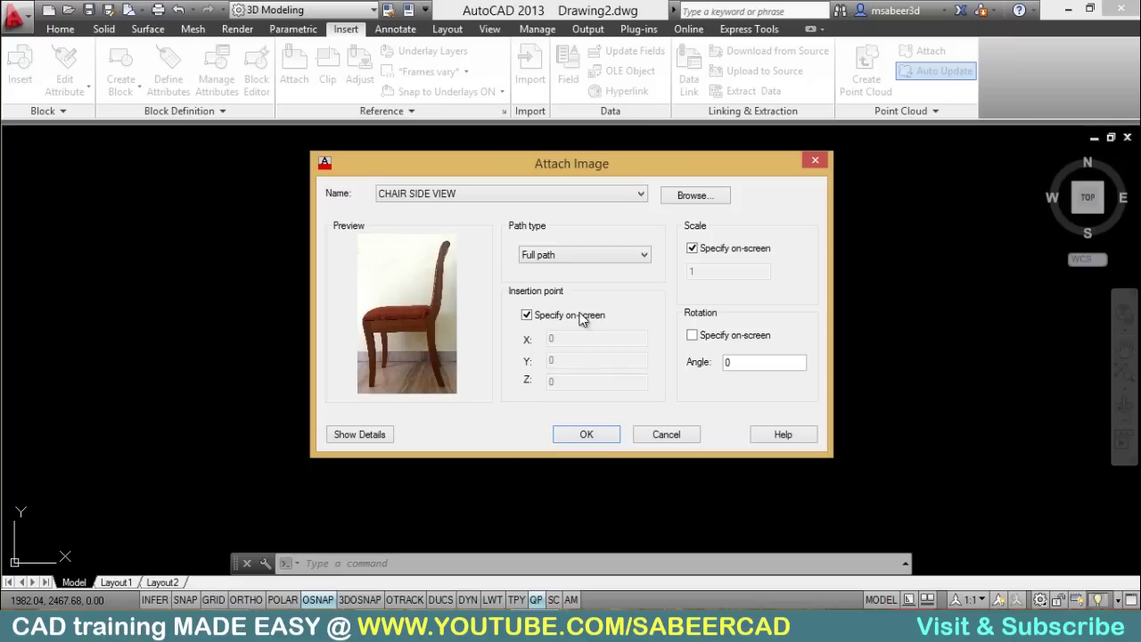
left_click(585, 437)
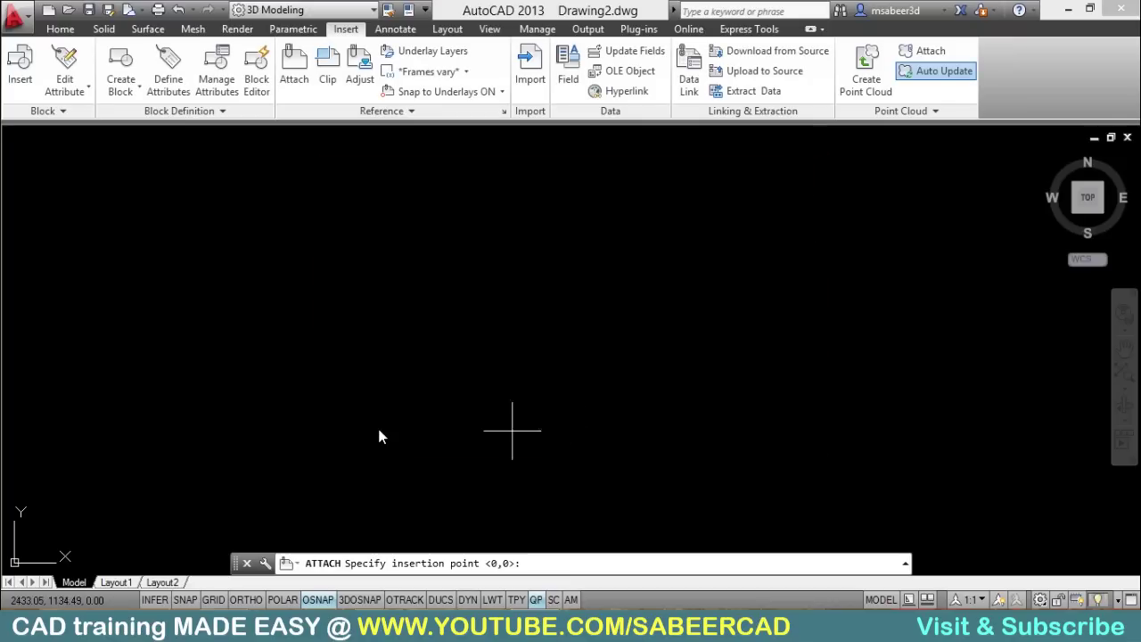
left_click(398, 474)
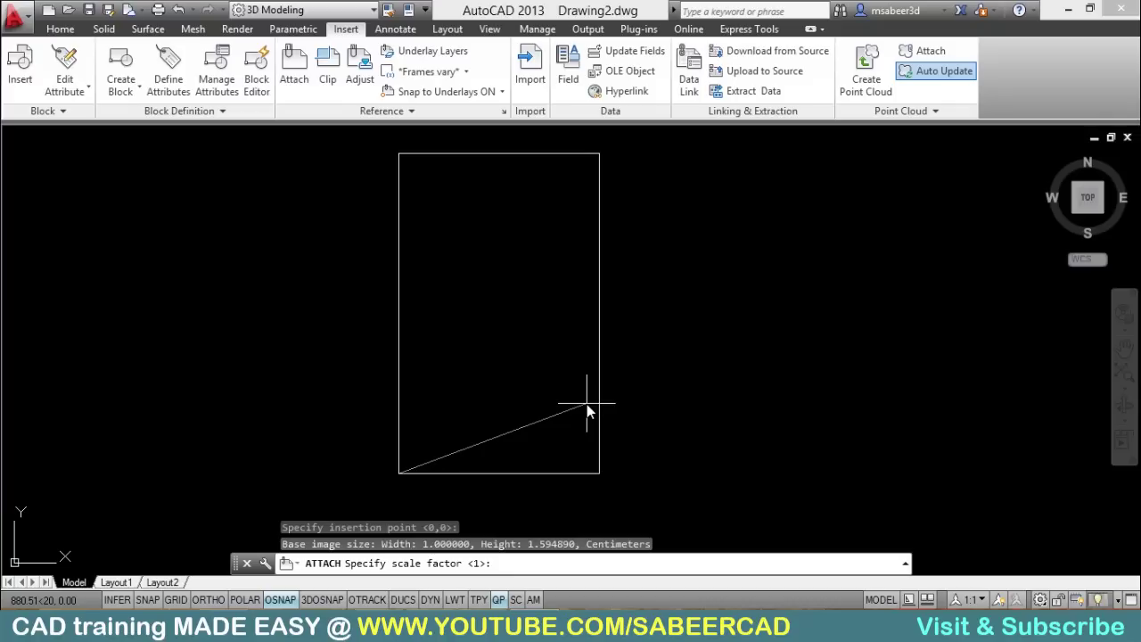
left_click(586, 404)
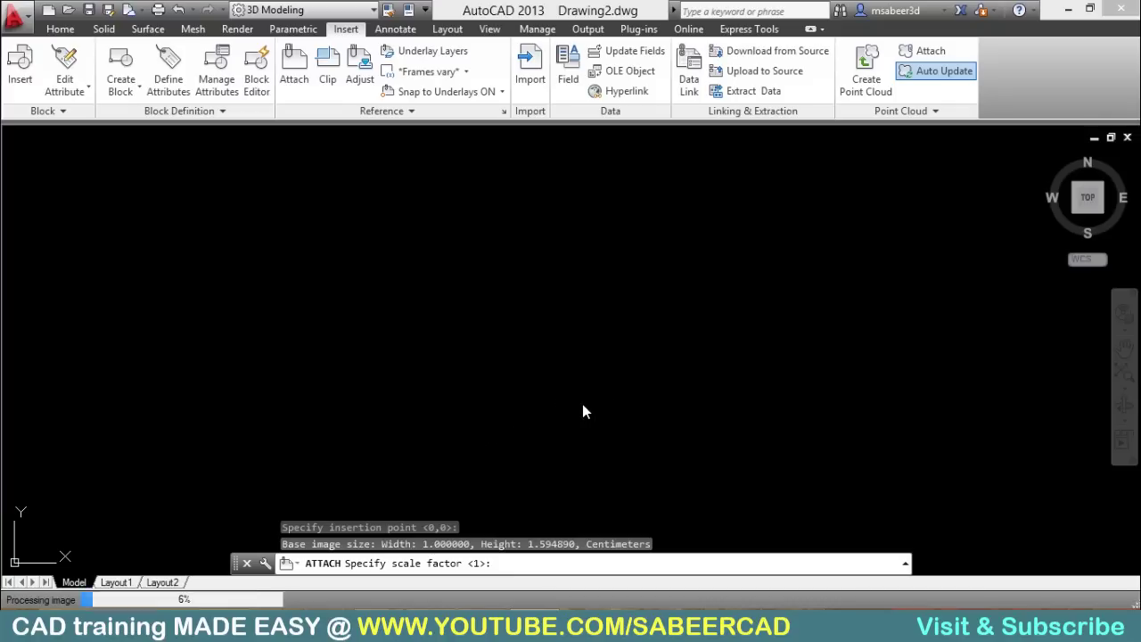
scroll(501, 294, "up", 2)
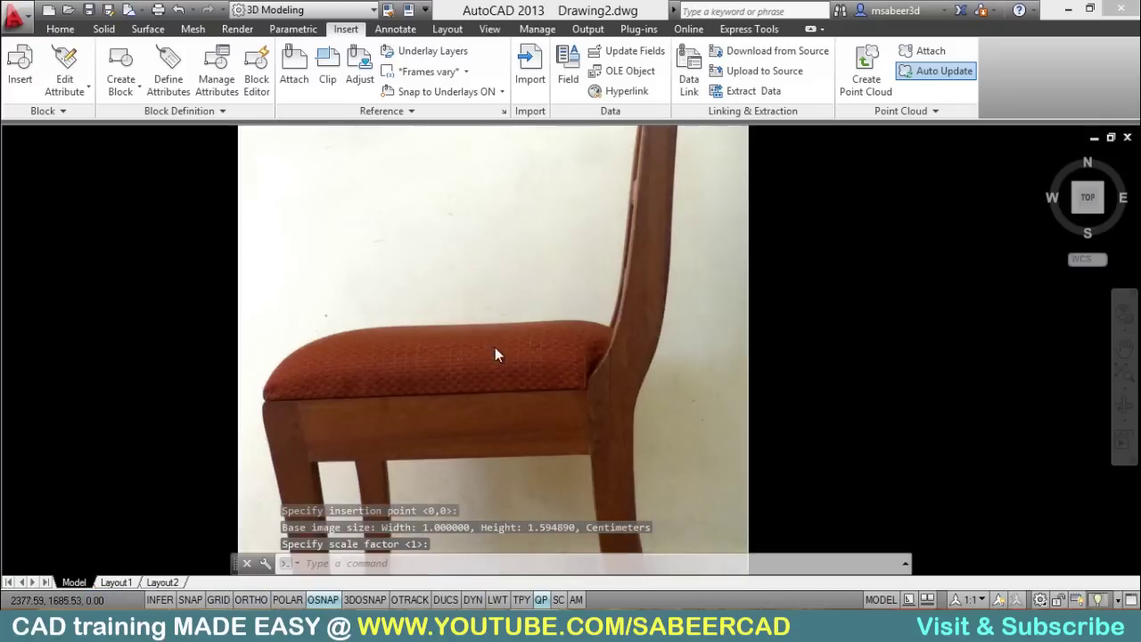
scroll(503, 384, "down", 2)
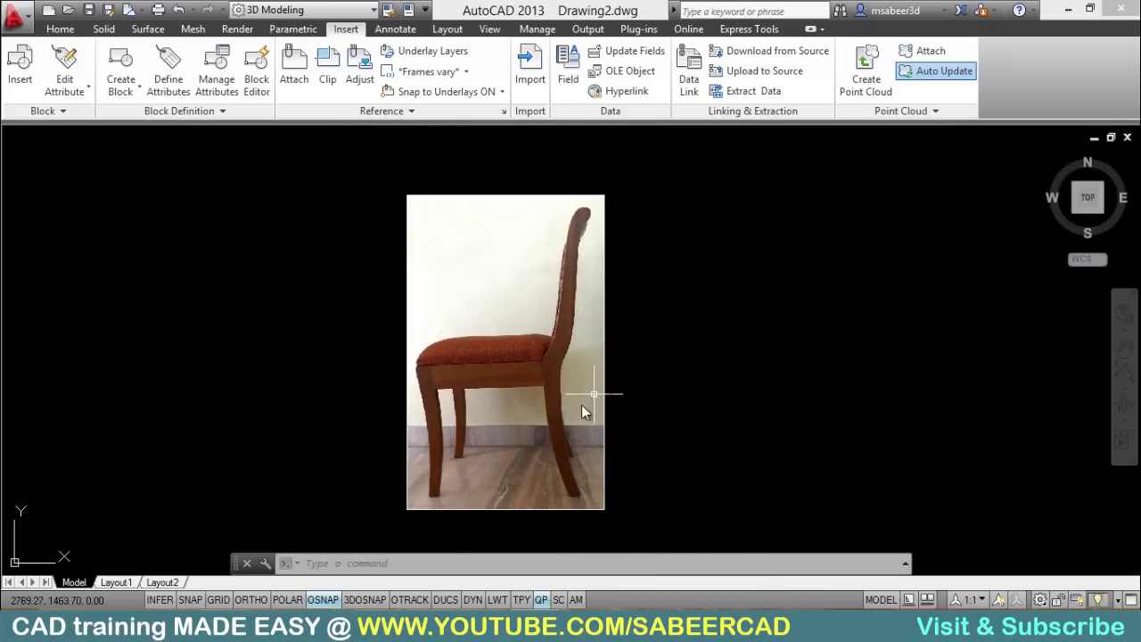
scroll(560, 403, "up", 2)
scroll(544, 410, "down", 2)
scroll(528, 421, "up", 2)
scroll(526, 424, "down", 2)
Step: Start a polyline at the outer bottom corner of the chair's front leg in the photo
left_click(59, 28)
left_click(269, 51)
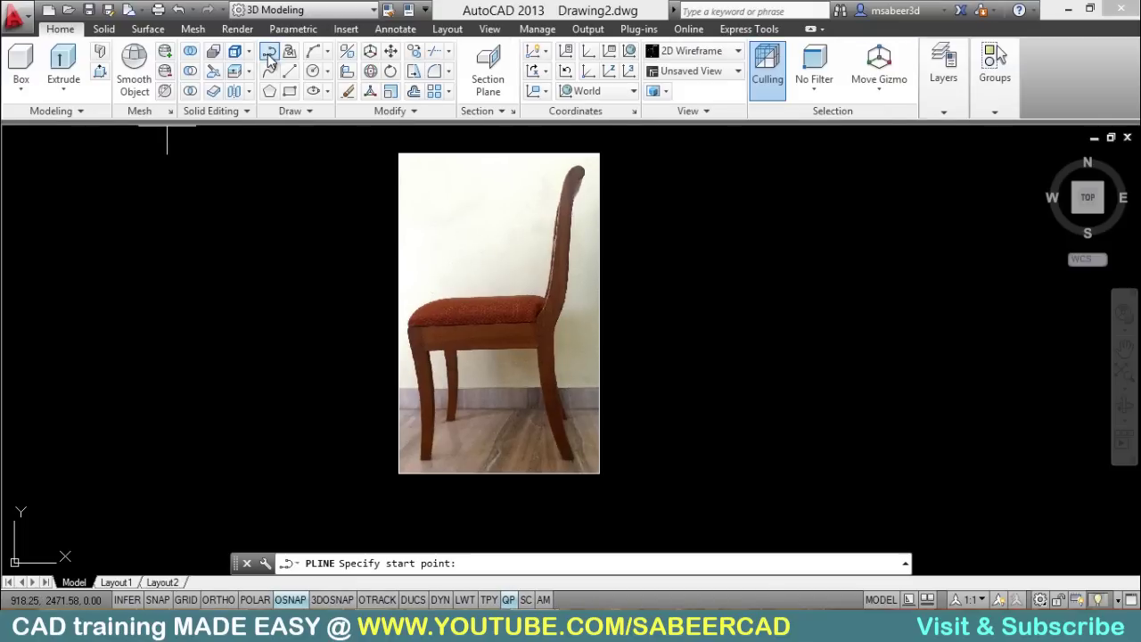
scroll(423, 458, "up", 4)
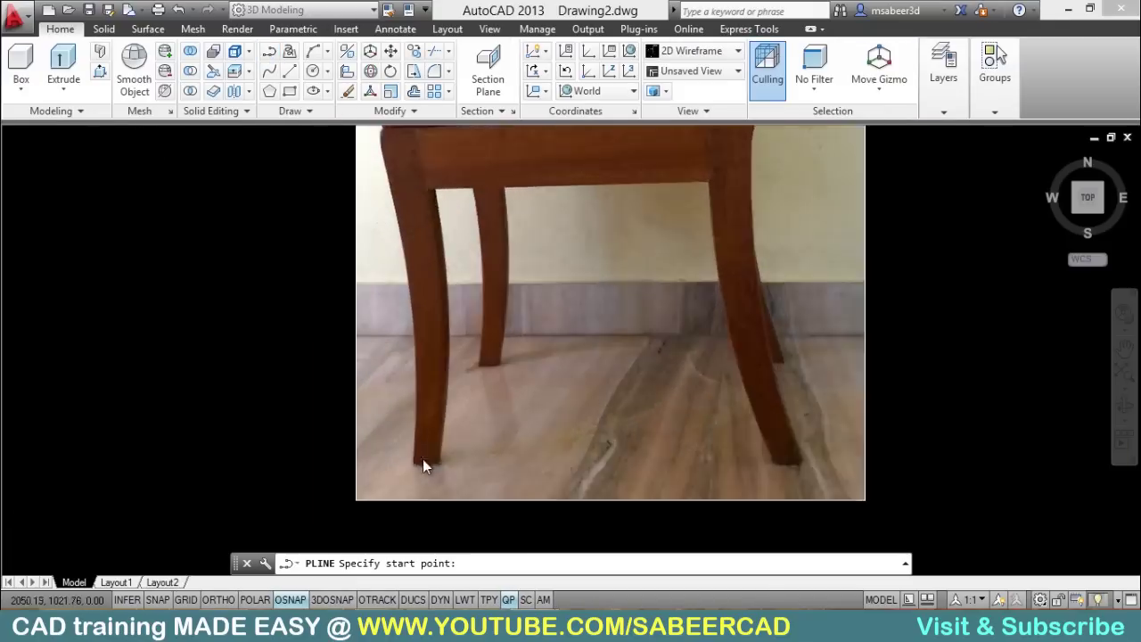
scroll(401, 475, "up", 1)
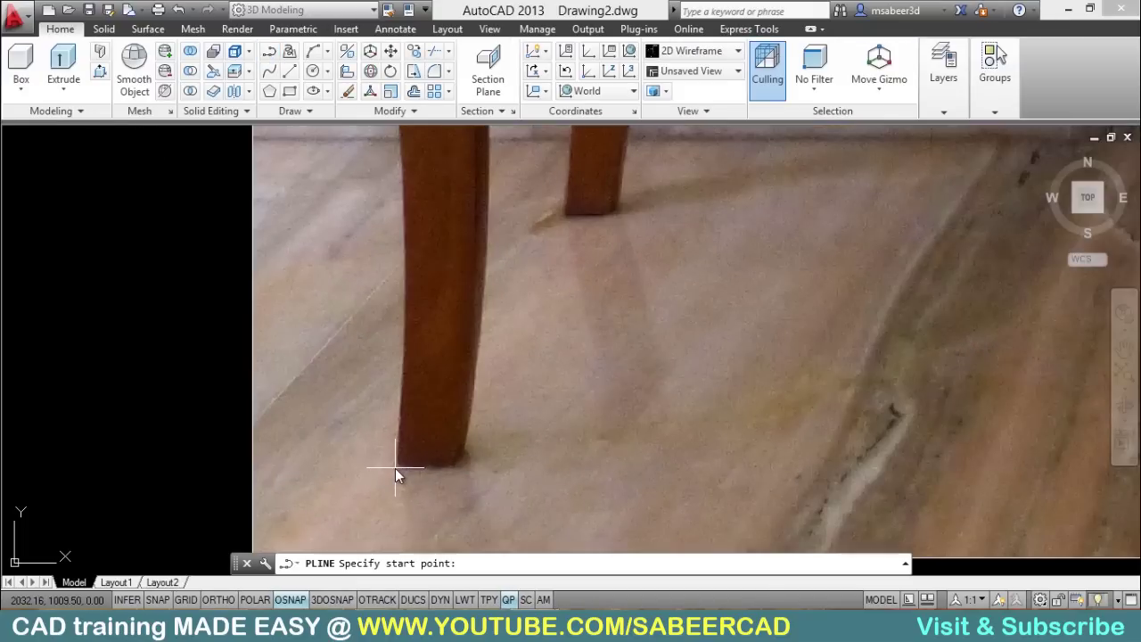
left_click(396, 468)
Step: Trace the front leg's outer edge with a three-point arc and two further arcs up to the seat rail's top corner
scroll(420, 357, "down", 1)
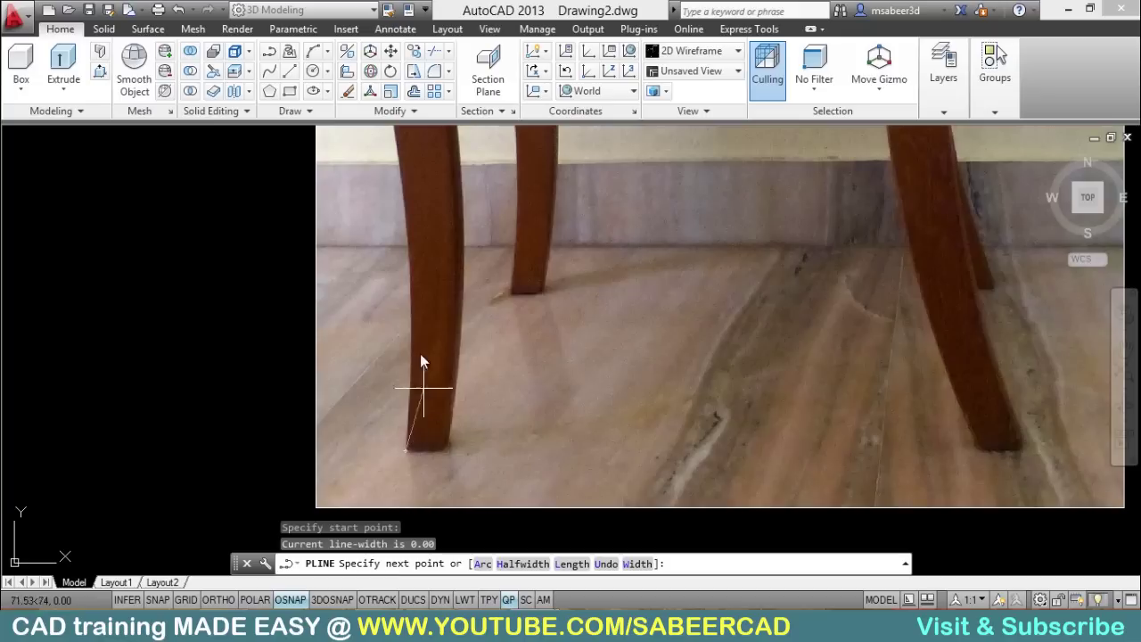
scroll(420, 332, "up", 1)
type("A")
key("Return")
type("S")
key("Return")
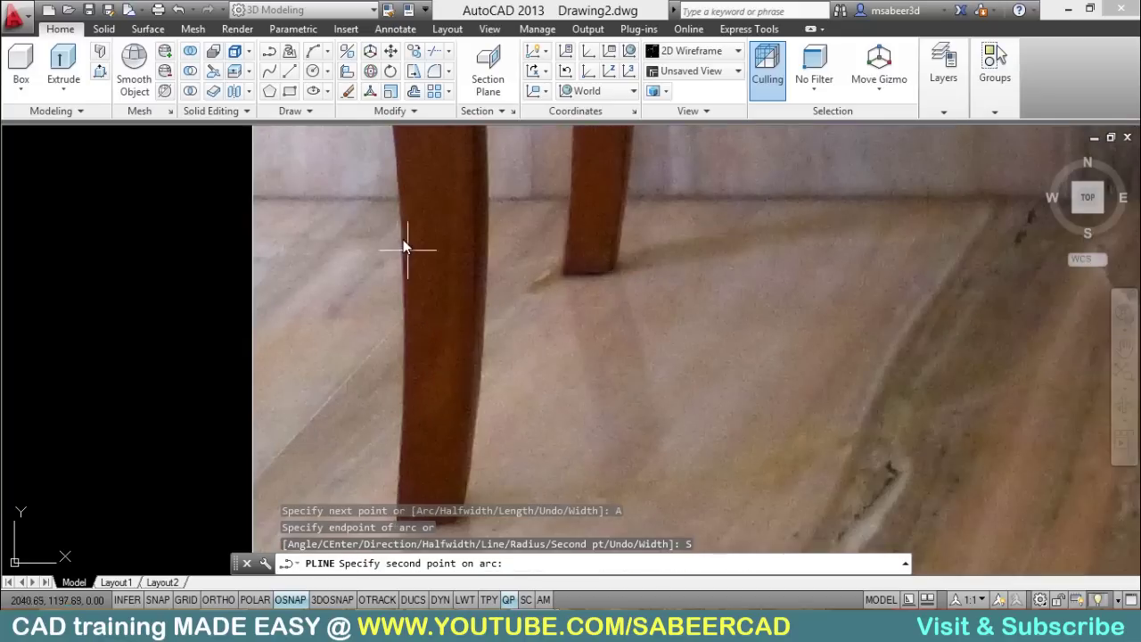
left_click(403, 234)
scroll(454, 303, "down", 2)
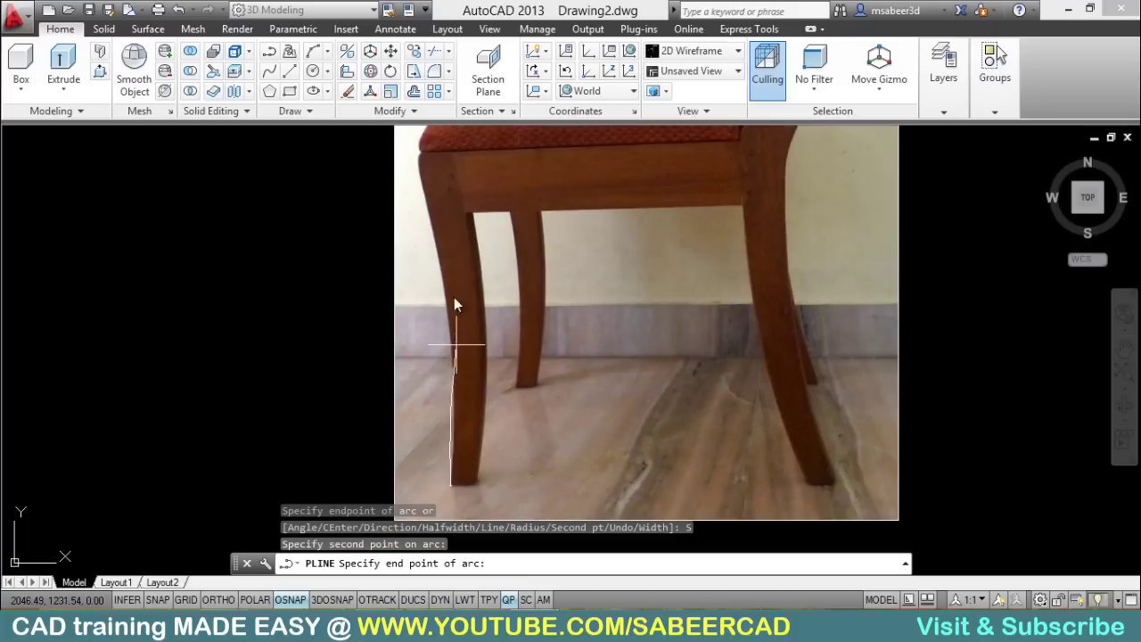
scroll(415, 140, "up", 1)
scroll(419, 331, "up", 1)
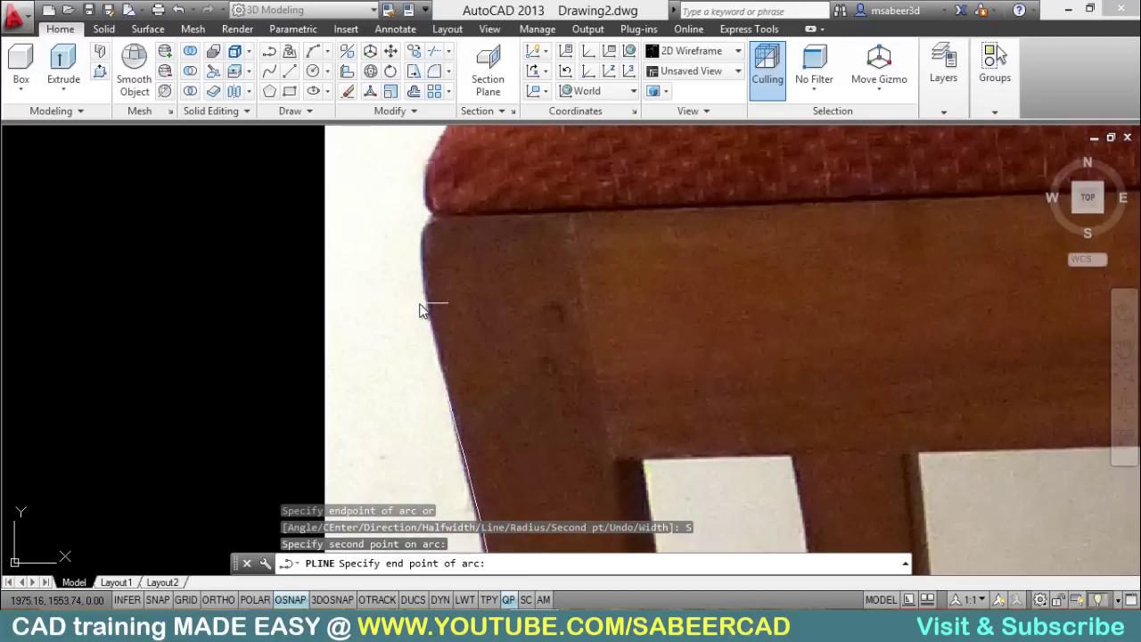
left_click(457, 451)
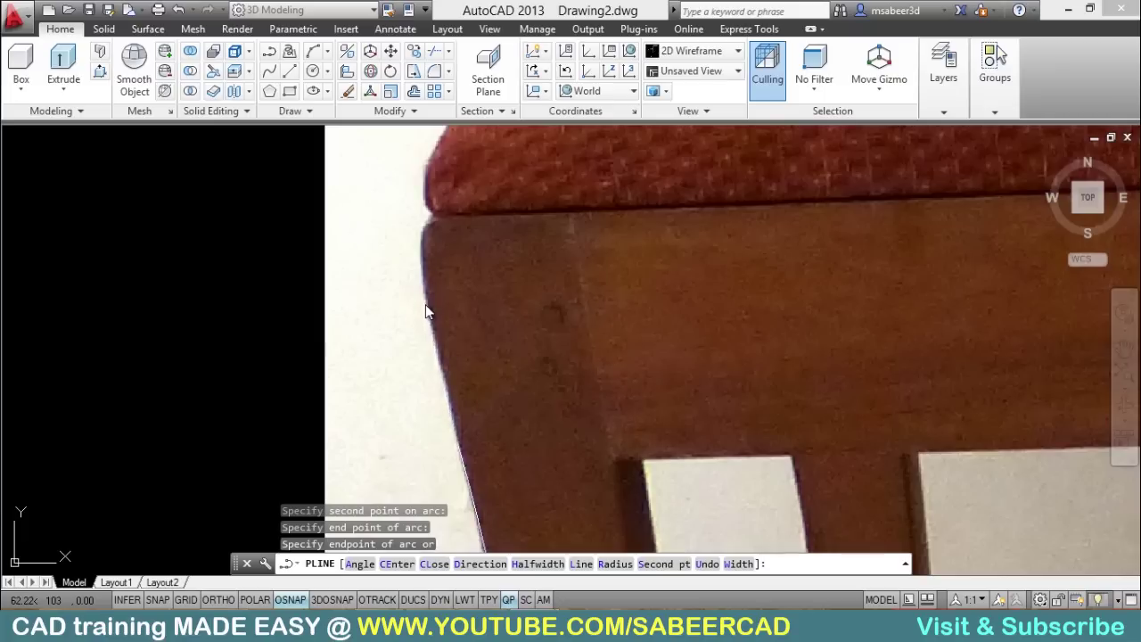
left_click(425, 304)
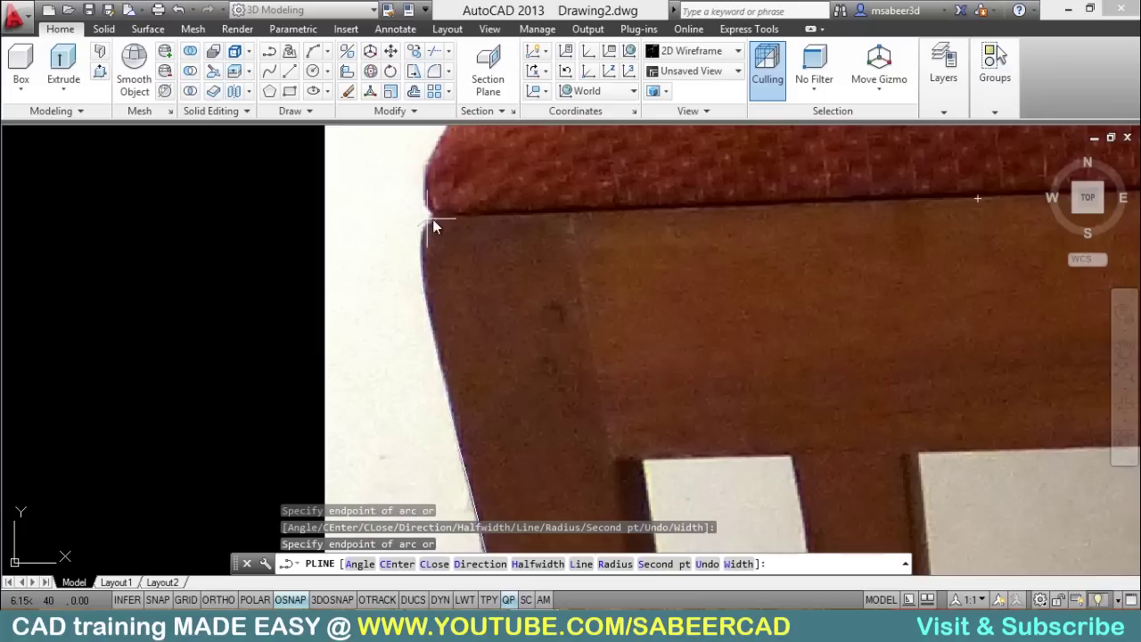
left_click(444, 203)
Step: Continue the polyline with a straight horizontal segment about 554 long, in Ortho mode, along the seat rail's top edge to the back leg
scroll(459, 291, "down", 4)
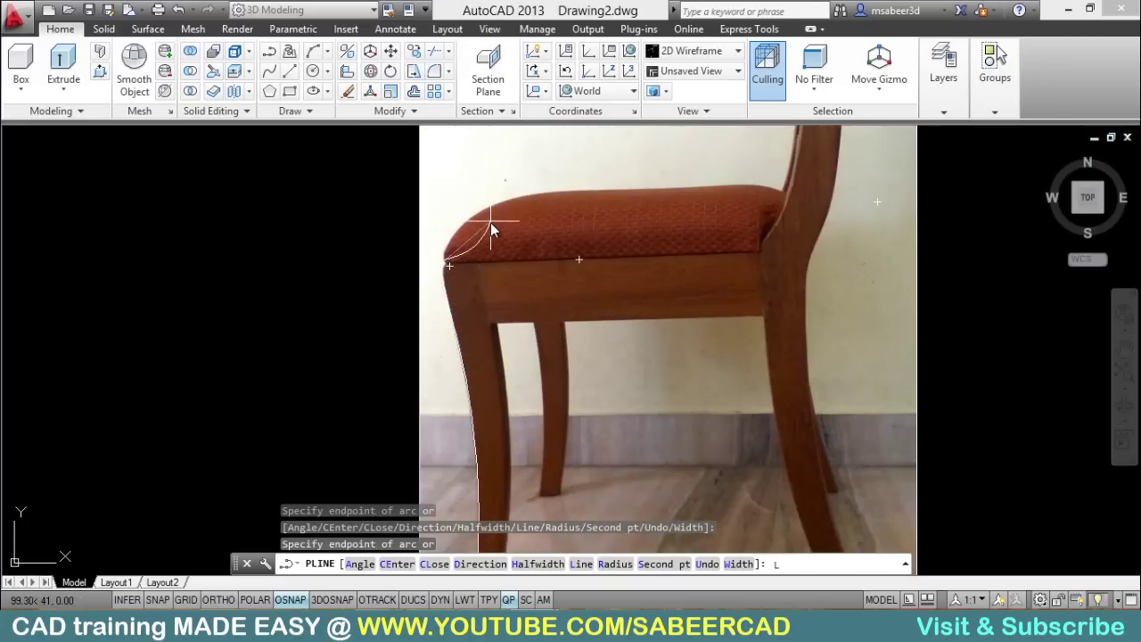
type("L")
key("Return")
key("F8")
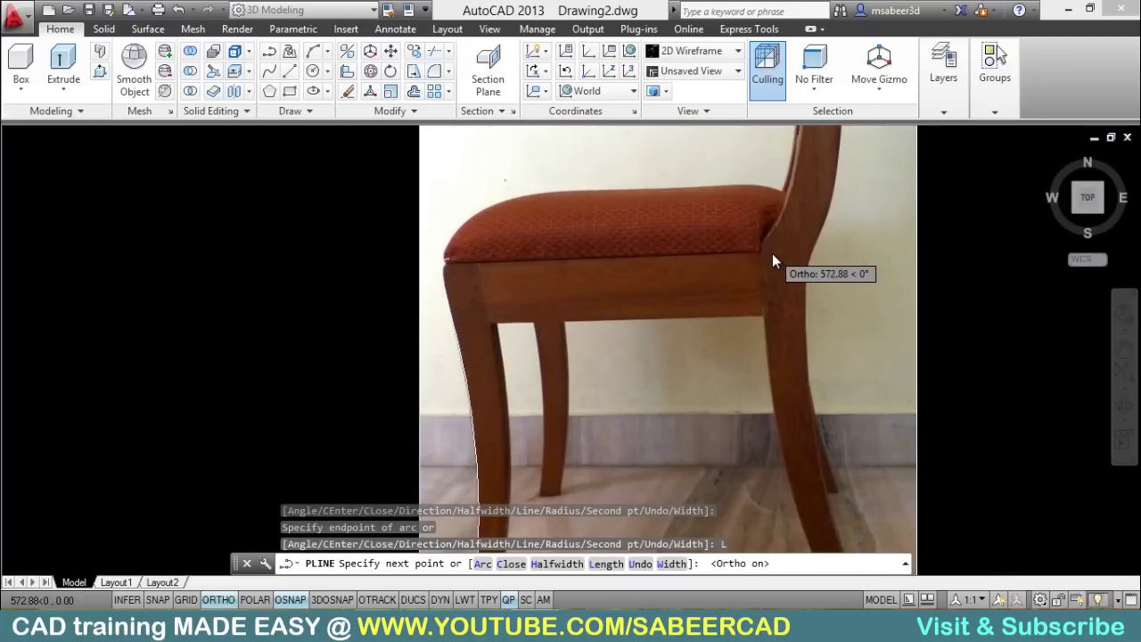
scroll(753, 255, "up", 4)
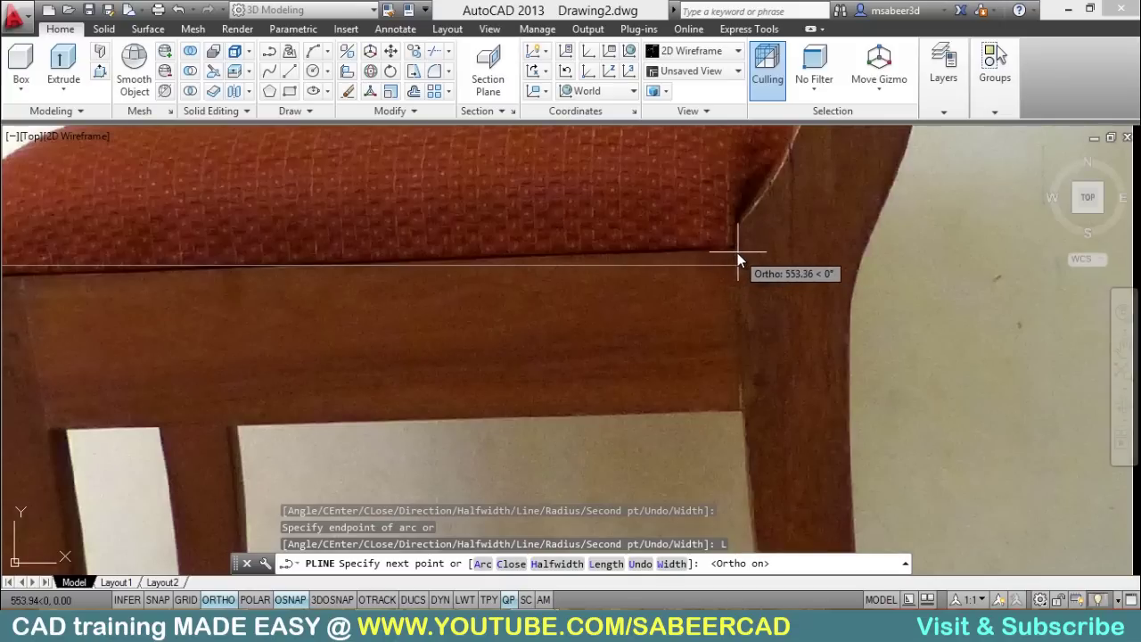
left_click(736, 252)
scroll(736, 234, "down", 10)
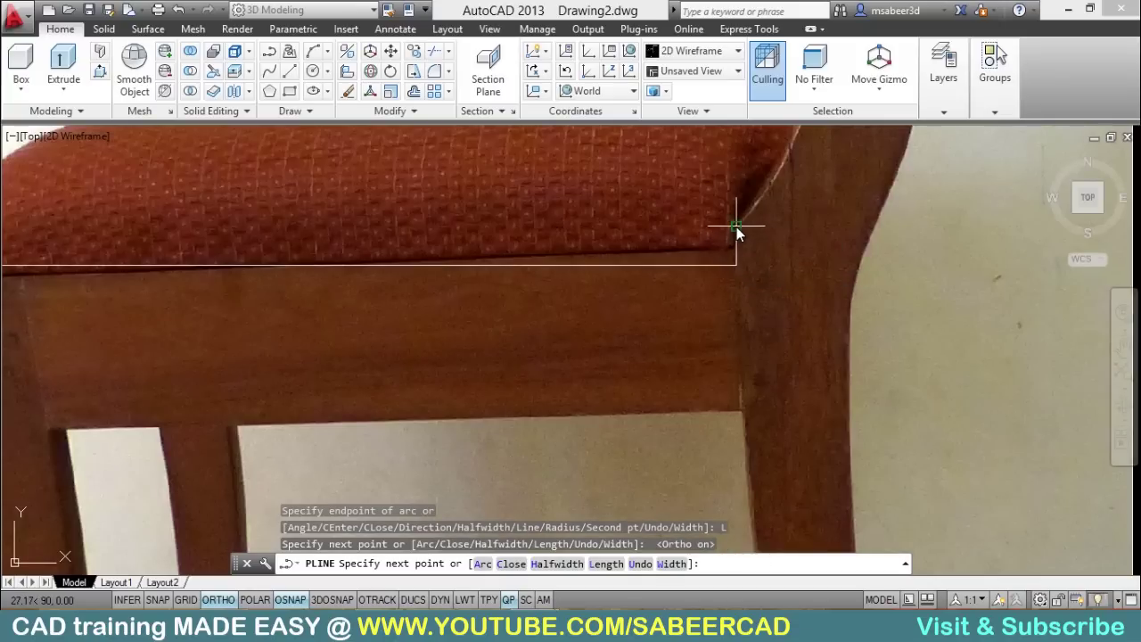
Step: Try to trace the backrest's lower front curve with a three-point arc, starting above the seat rail's back corner
scroll(749, 328, "up", 3)
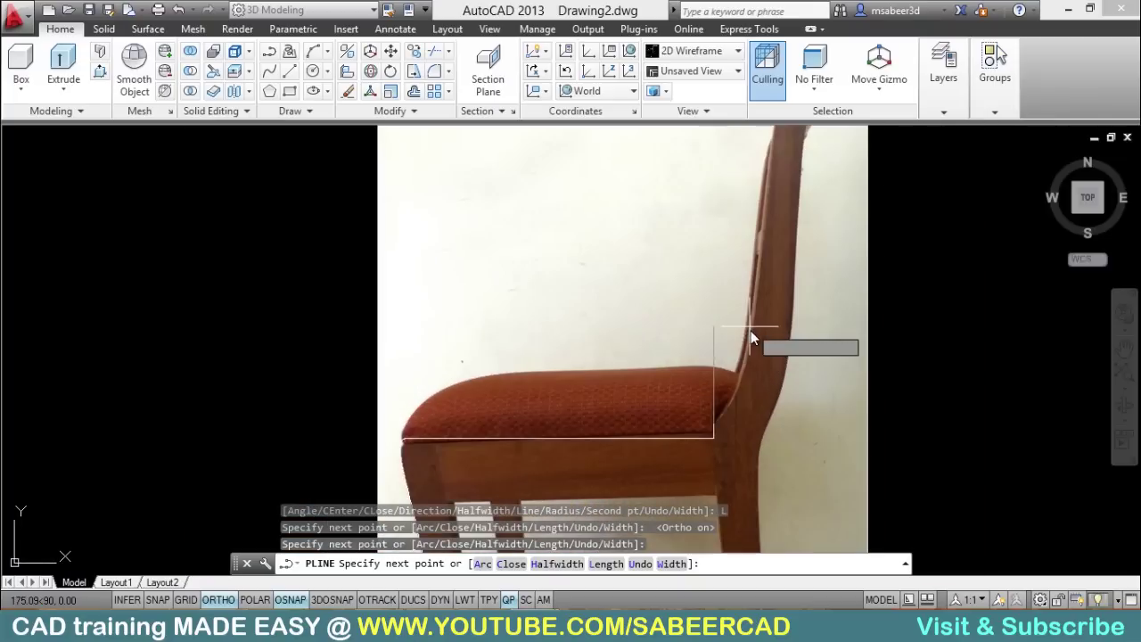
type("A")
key("Return")
type("S")
key("Return")
scroll(763, 349, "up", 2)
scroll(755, 357, "up", 1)
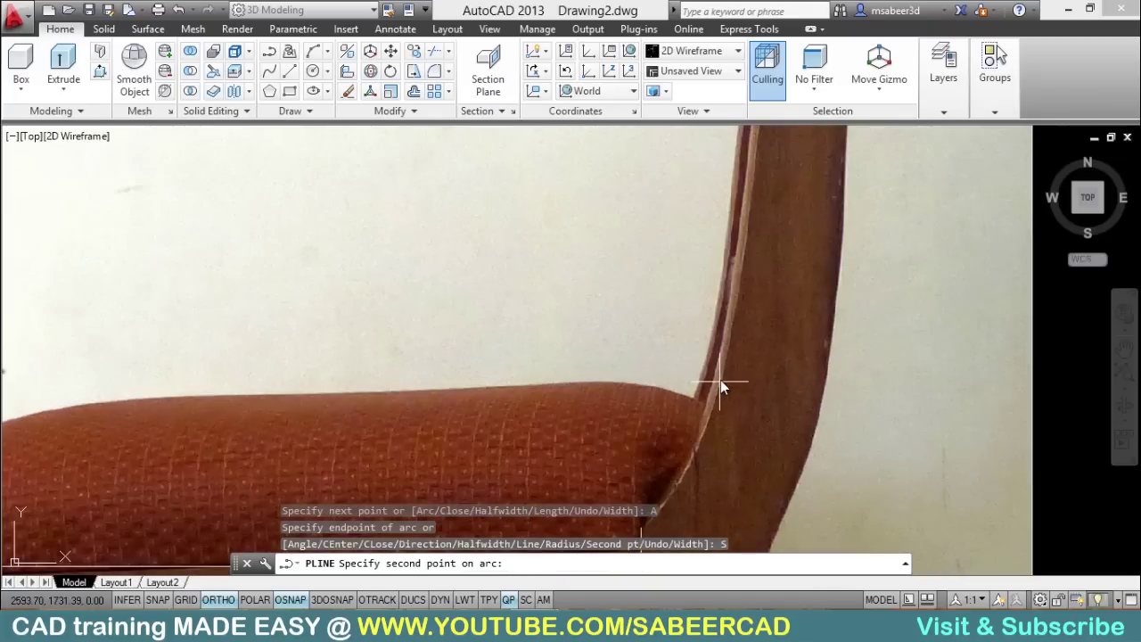
left_click(720, 379)
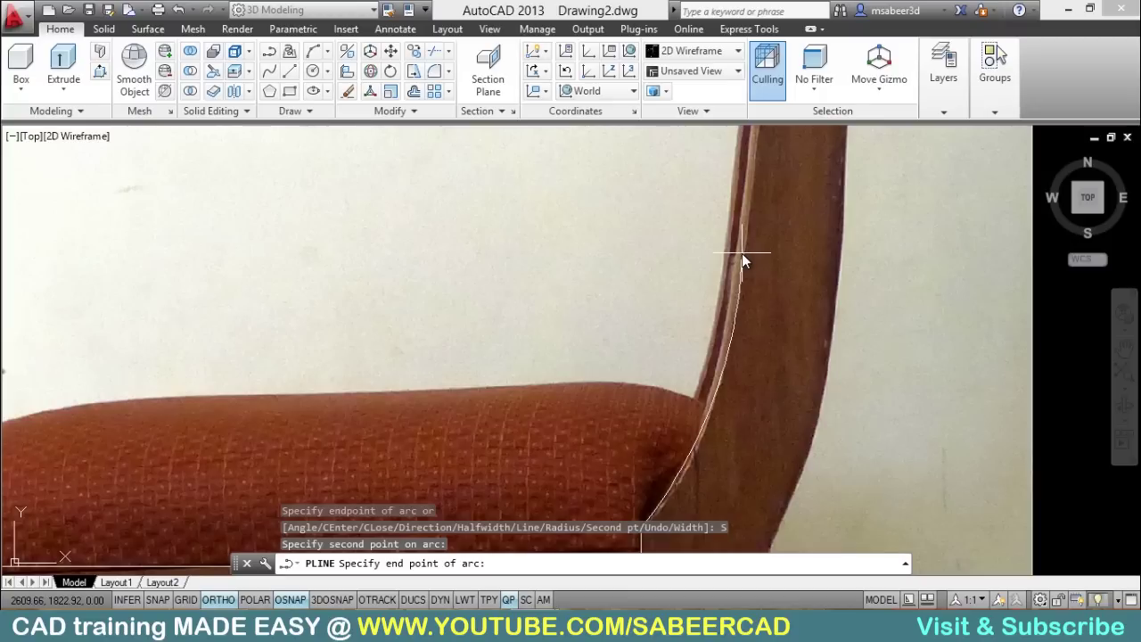
left_click(742, 253)
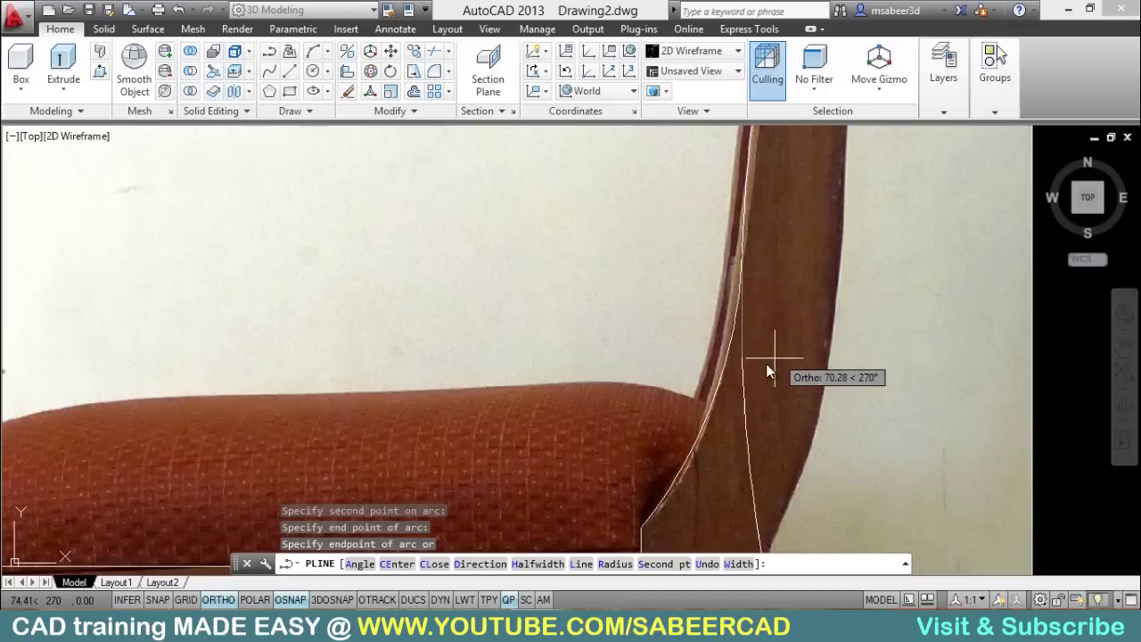
Step: Undo the last arc segment along the backrest's front edge
scroll(768, 365, "up", 2)
scroll(749, 329, "down", 3)
scroll(741, 351, "up", 2)
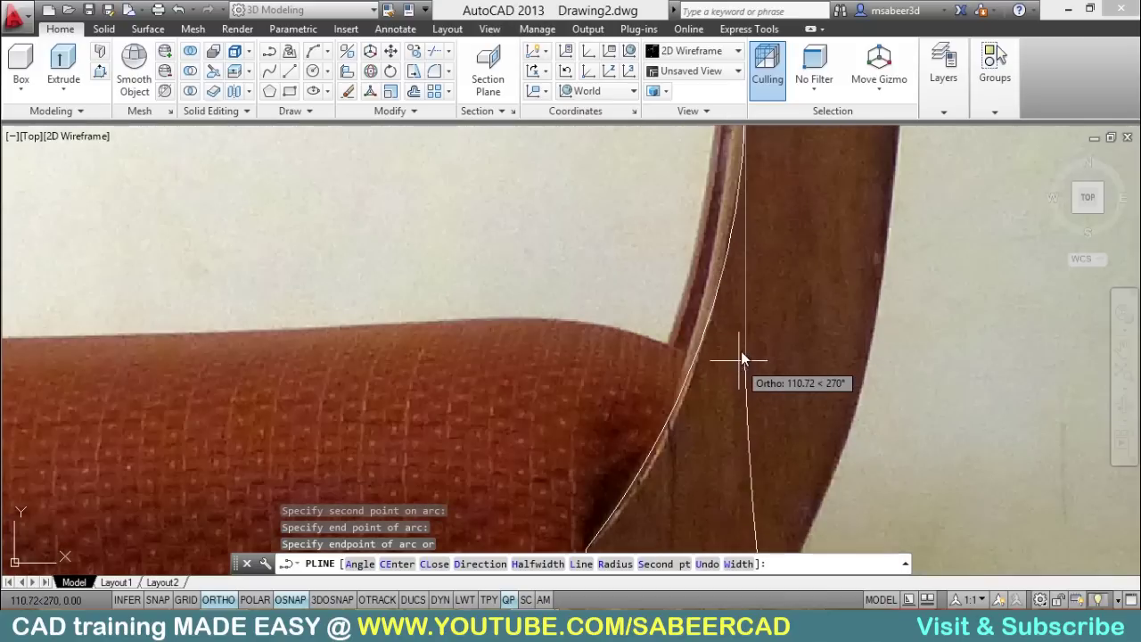
type("u")
key("Return")
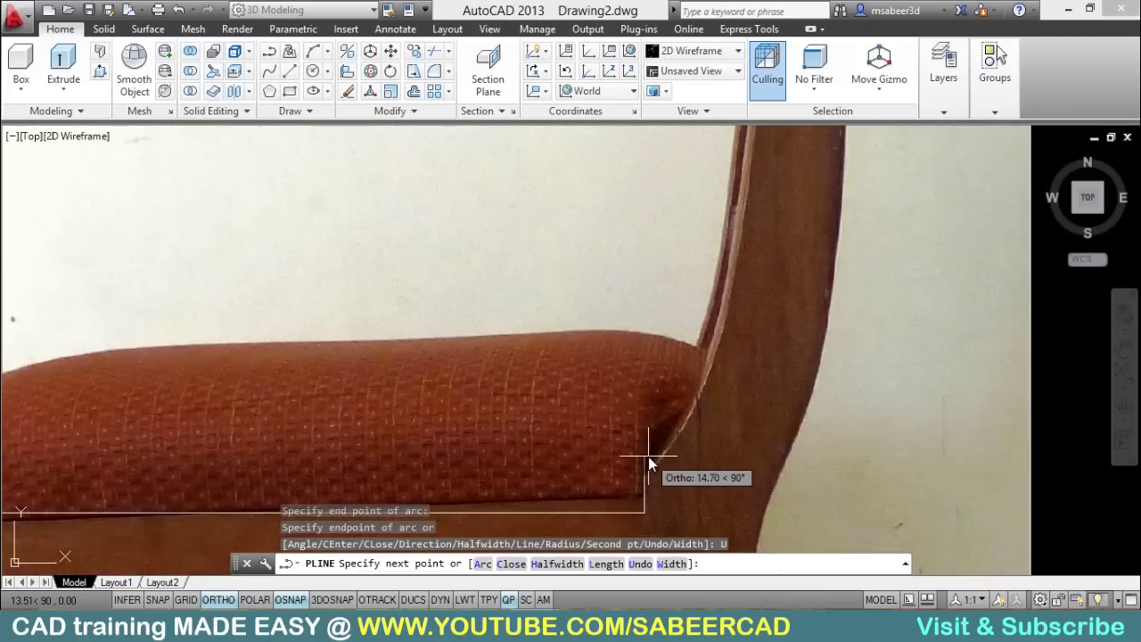
Step: Trace a shorter three-point arc along the backrest's lower front curve, ending just above the cushion
scroll(654, 453, "up", 1)
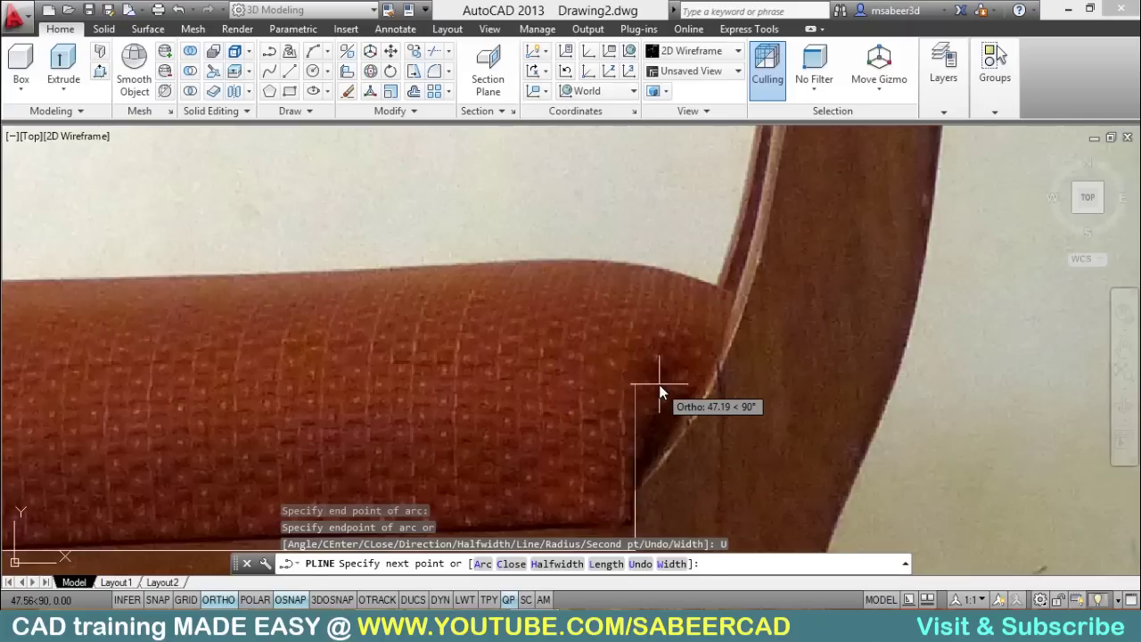
type("a")
key("Return")
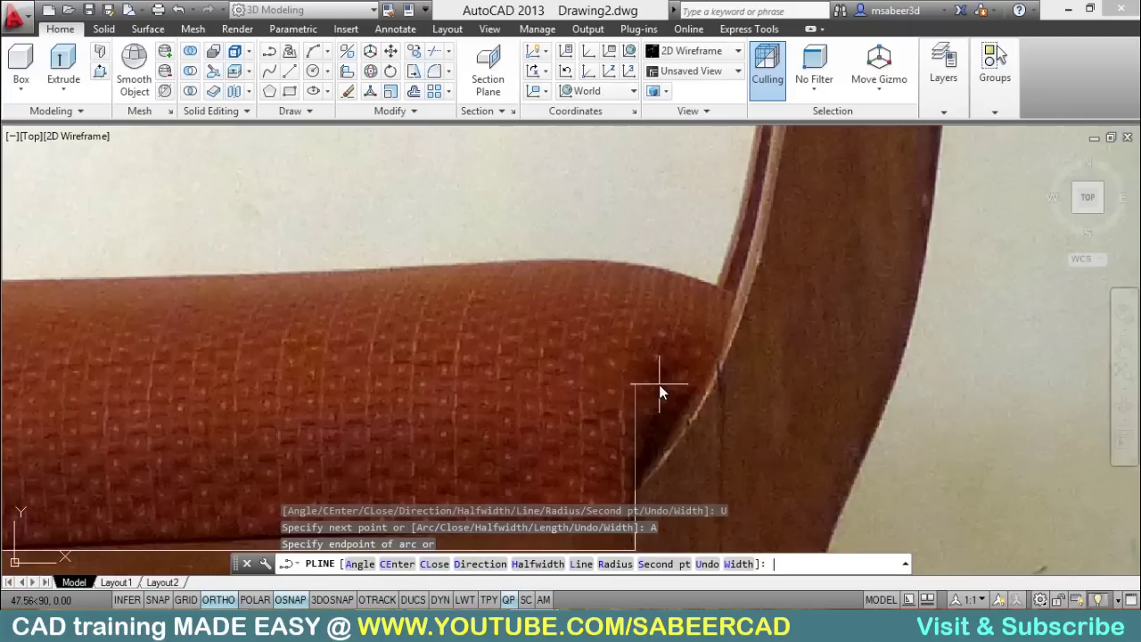
type("s")
key("Return")
left_click(707, 398)
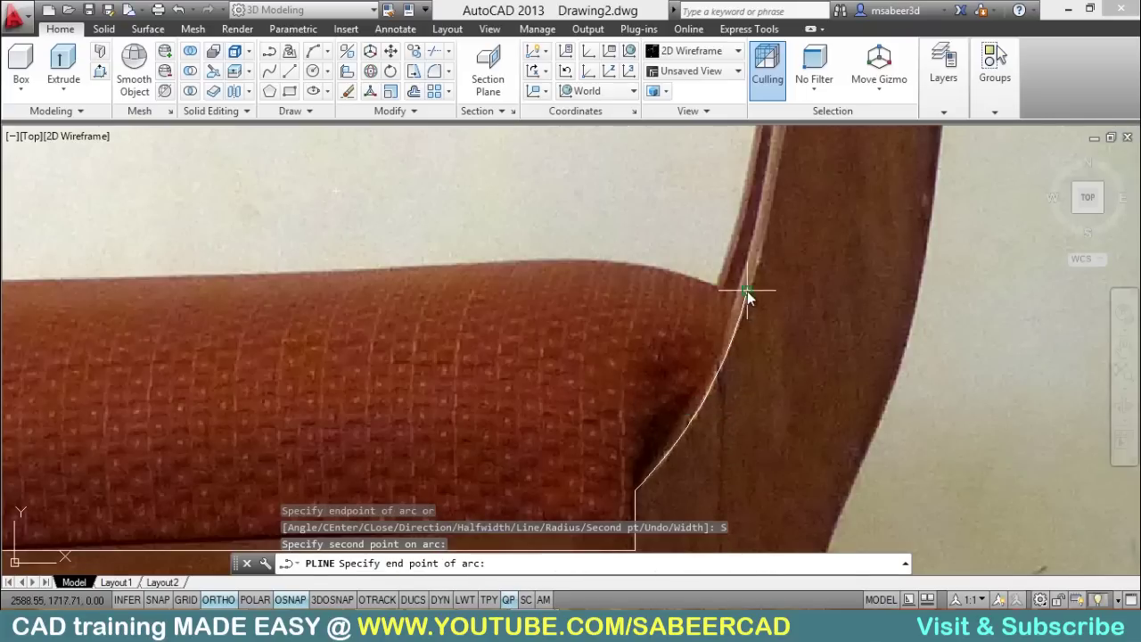
left_click(747, 292)
Step: Turn off Ortho mode and continue the polyline up the backrest's front edge with another three-point arc
key("F8")
middle_click_drag(777, 172, 790, 216)
type("s")
key("Return")
left_click(776, 279)
scroll(757, 204, "down", 2)
scroll(788, 186, "up", 2)
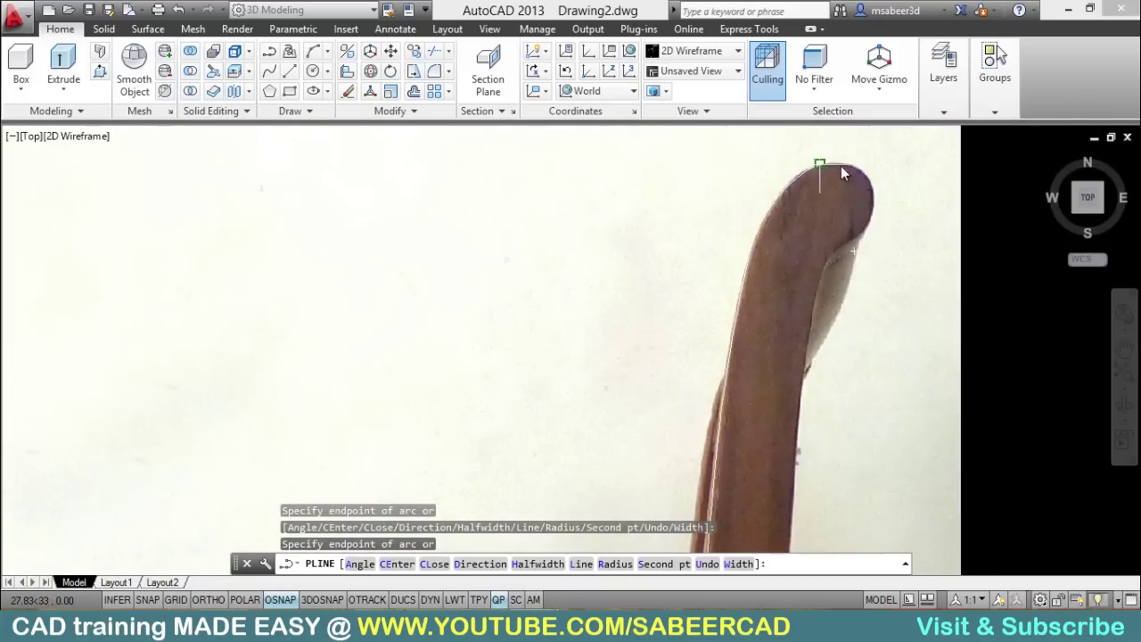
Step: Trace the backrest's rear edge downward from the rounded top with a three-point arc
scroll(836, 260, "down", 3)
scroll(798, 348, "up", 3)
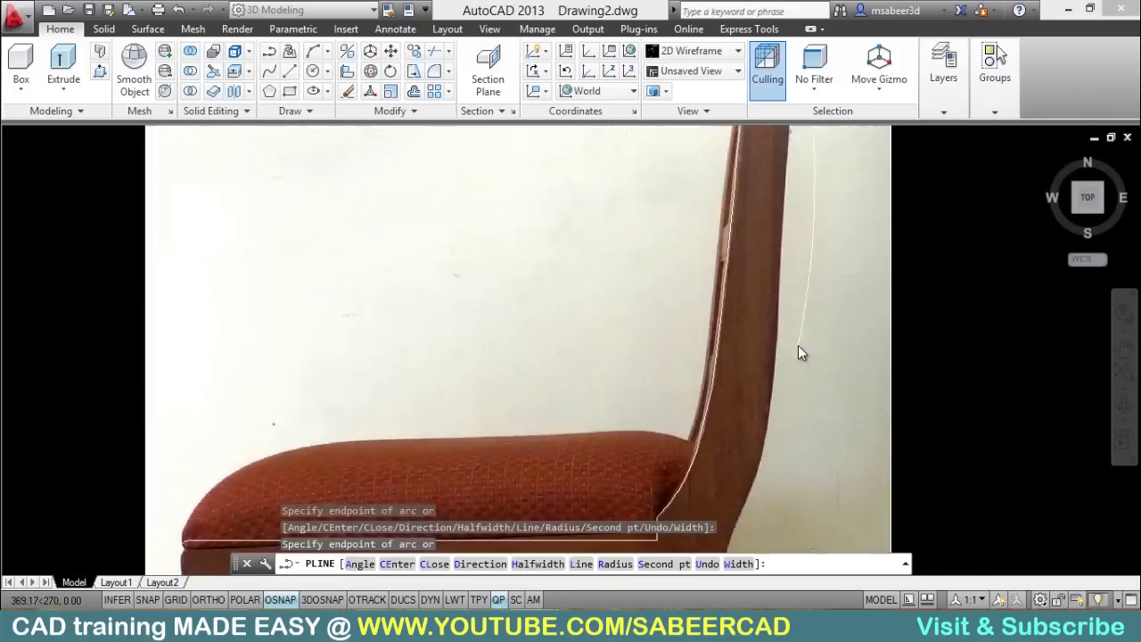
type("s")
key("Return")
left_click(784, 356)
scroll(796, 225, "down", 2)
left_click(781, 335)
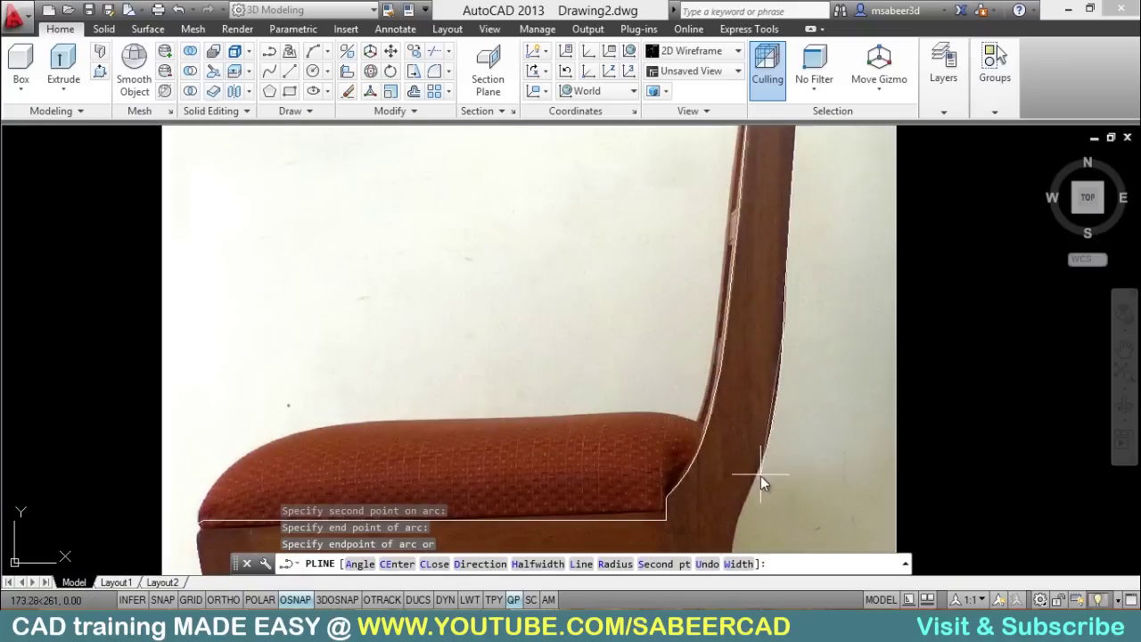
Step: Trace the outer curve behind the seat with a three-point arc down to the top of the rear leg
scroll(759, 475, "up", 3)
key("Return")
left_click(780, 389)
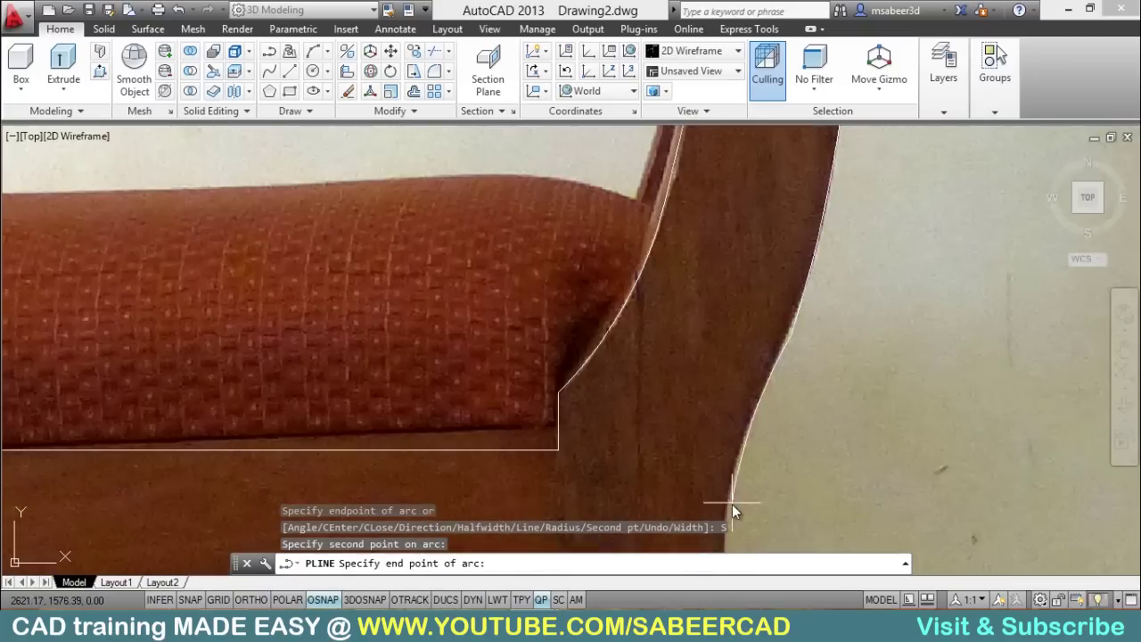
left_click(732, 504)
Step: Trace the upper part of the rear leg's outer edge with a three-point arc
scroll(732, 504, "up", 3)
scroll(754, 291, "down", 3)
type("S")
key("Return")
left_click(750, 295)
left_click(753, 355)
scroll(706, 266, "down", 2)
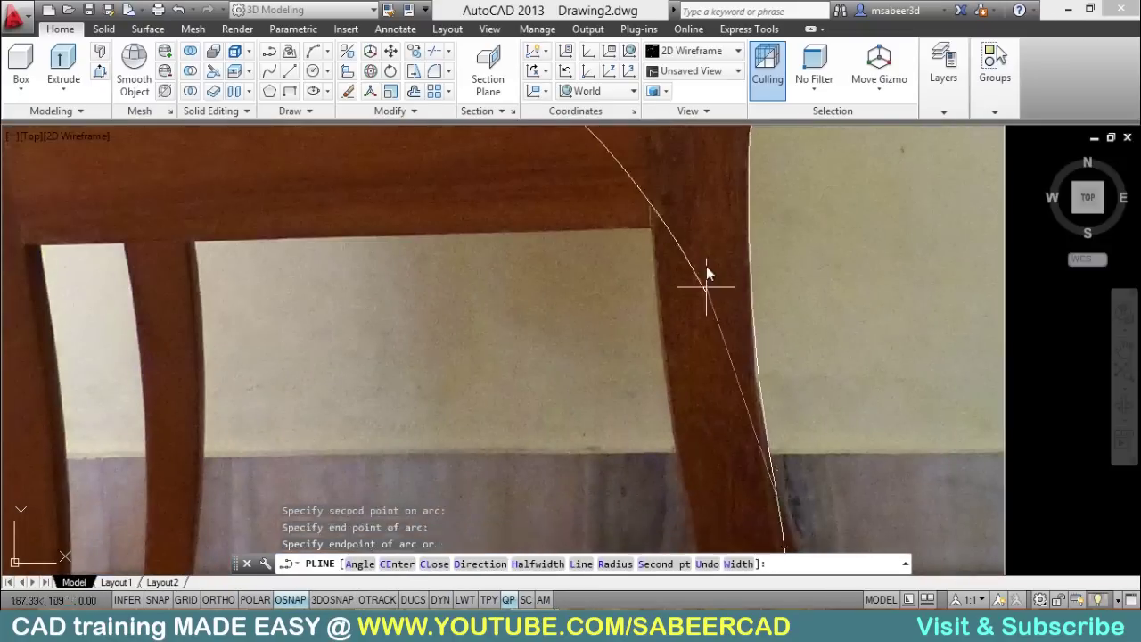
Step: End the next arc at the rear leg's outer bottom corner, using a .Y point filter to match the front leg's bottom height
scroll(733, 417, "up", 3)
scroll(738, 409, "down", 2)
type(".Y")
key("Return")
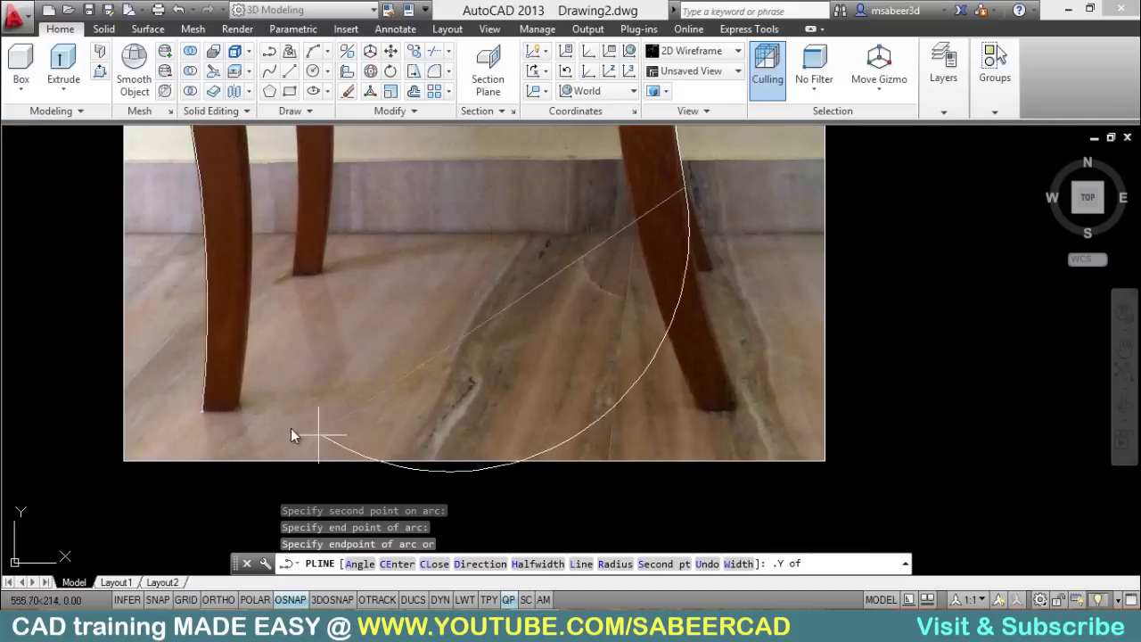
left_click(206, 416)
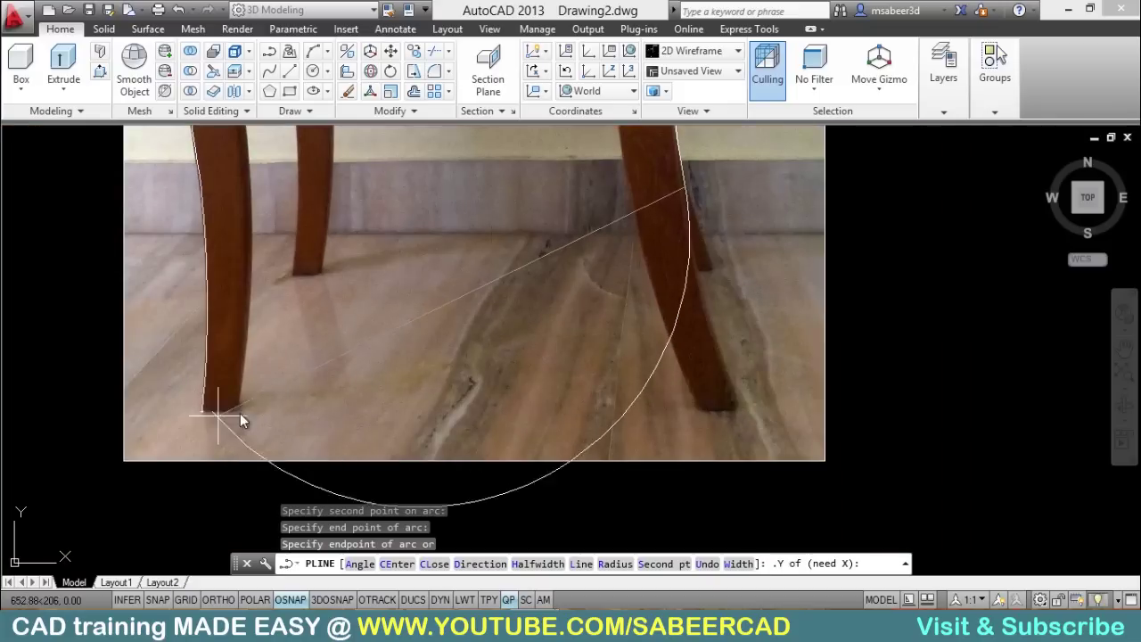
left_click(732, 417)
scroll(704, 414, "up", 1)
Step: Switch the polyline to Line mode and draw a horizontal segment about 52 long in Ortho mode along the rear leg's bottom
type("KL")
key("Return")
key("F8")
key("F8")
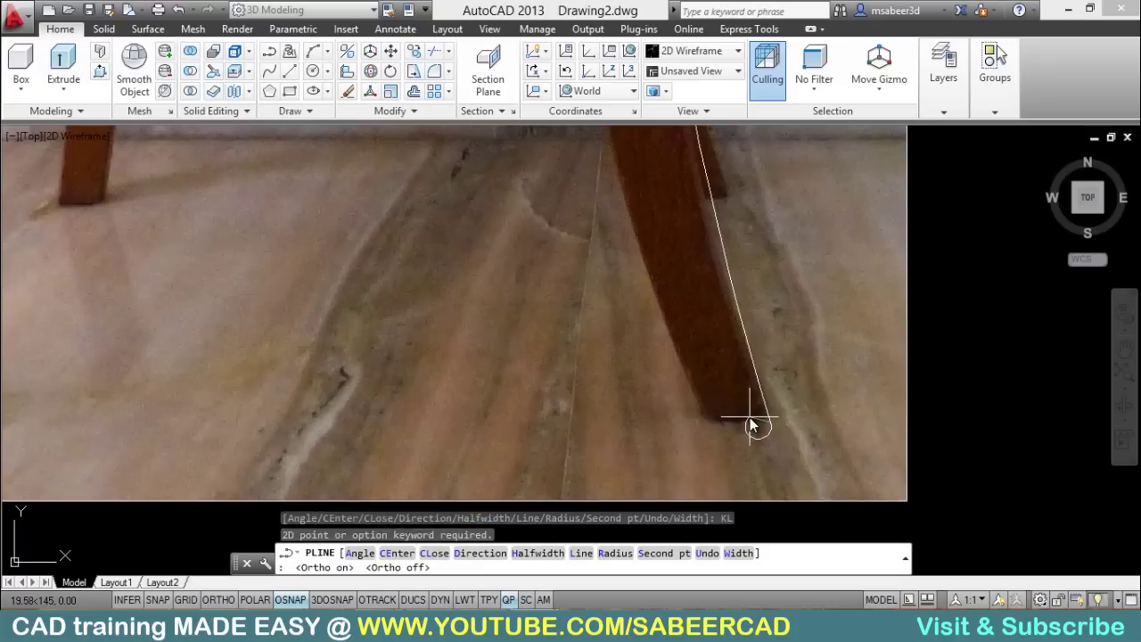
type("L")
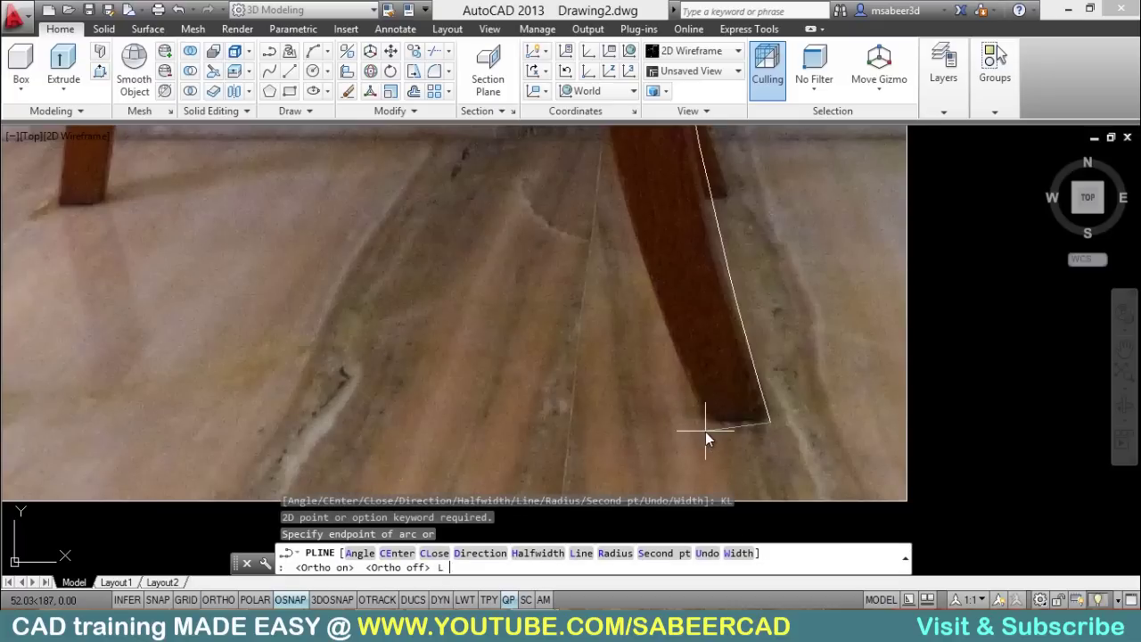
key("Return")
key("F8")
left_click(704, 401)
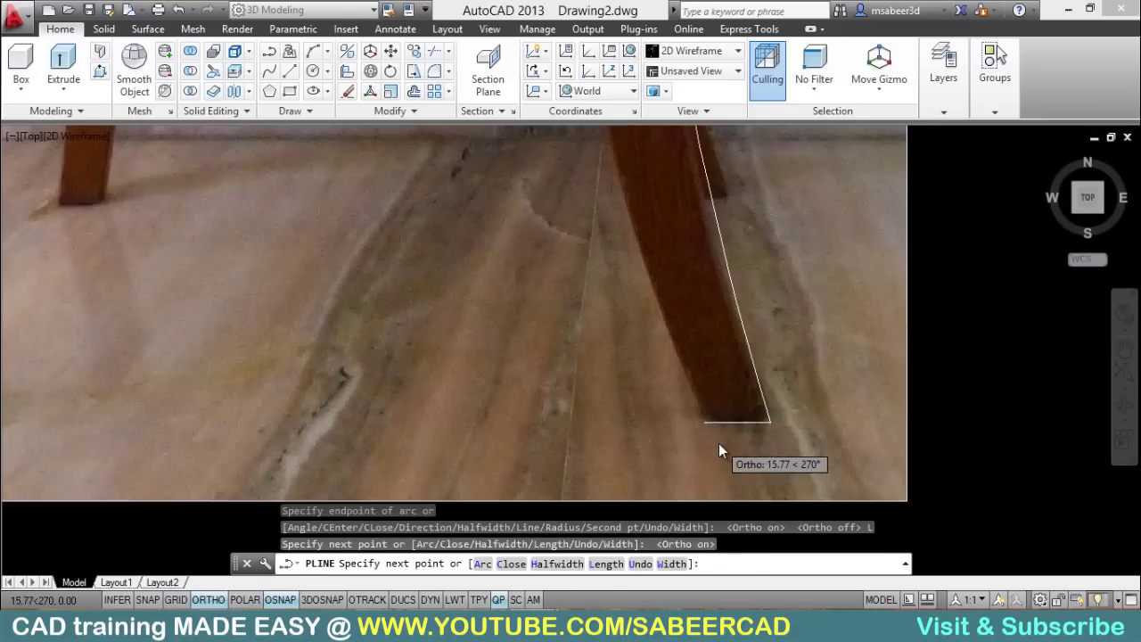
Step: Trace the rear leg's inner edge with a three-point arc up to the seat rail's lower corner
scroll(719, 443, "down", 5)
type("A")
key("Return")
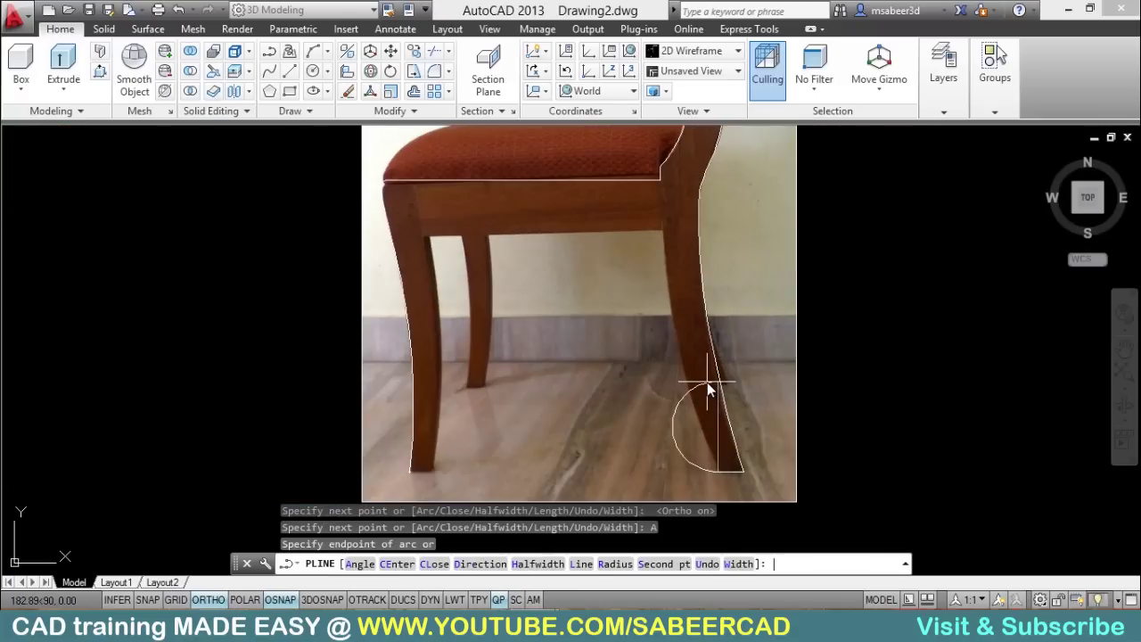
type("S")
key("Return")
left_click(680, 357)
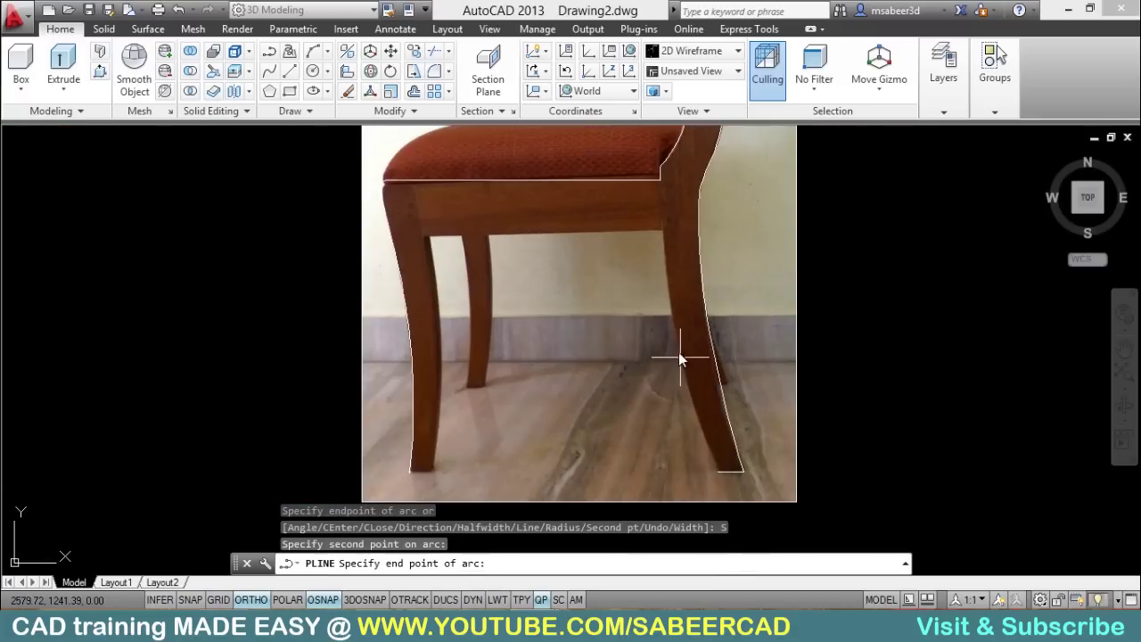
scroll(661, 231, "up", 5)
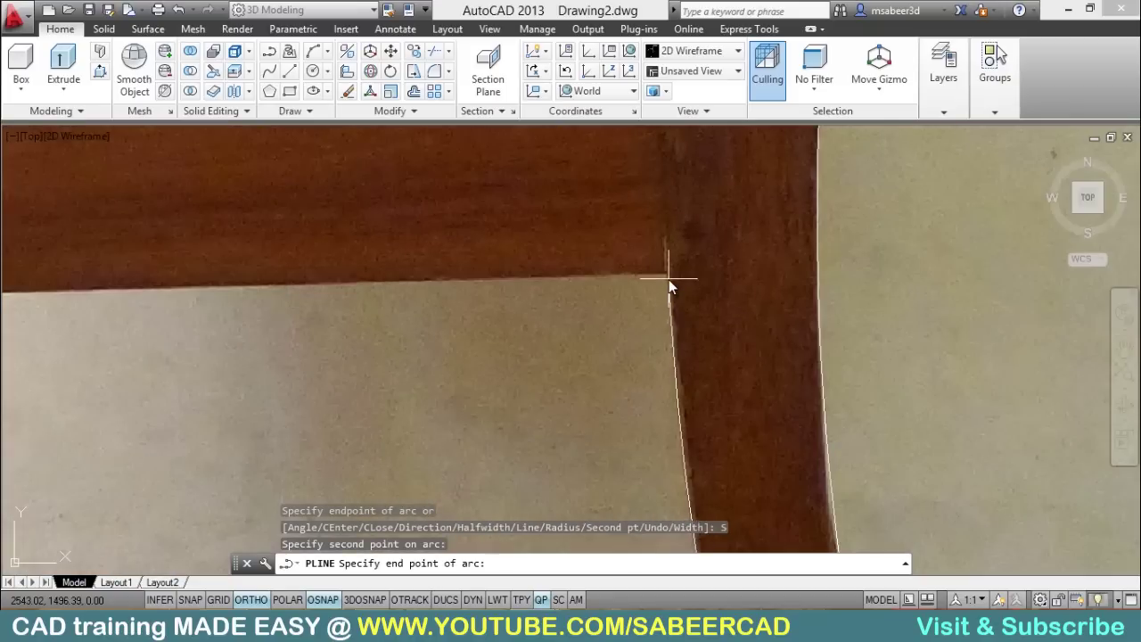
left_click(668, 270)
scroll(764, 229, "down", 5)
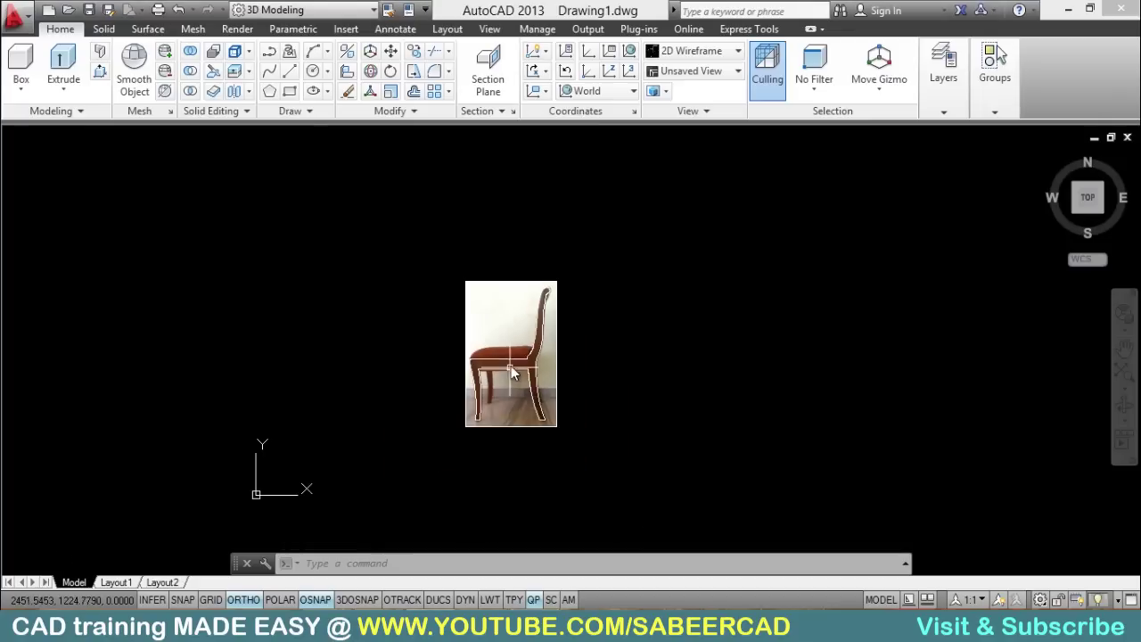
Step: Erase the attached chair photo, keeping the traced profile
scroll(510, 365, "up", 8)
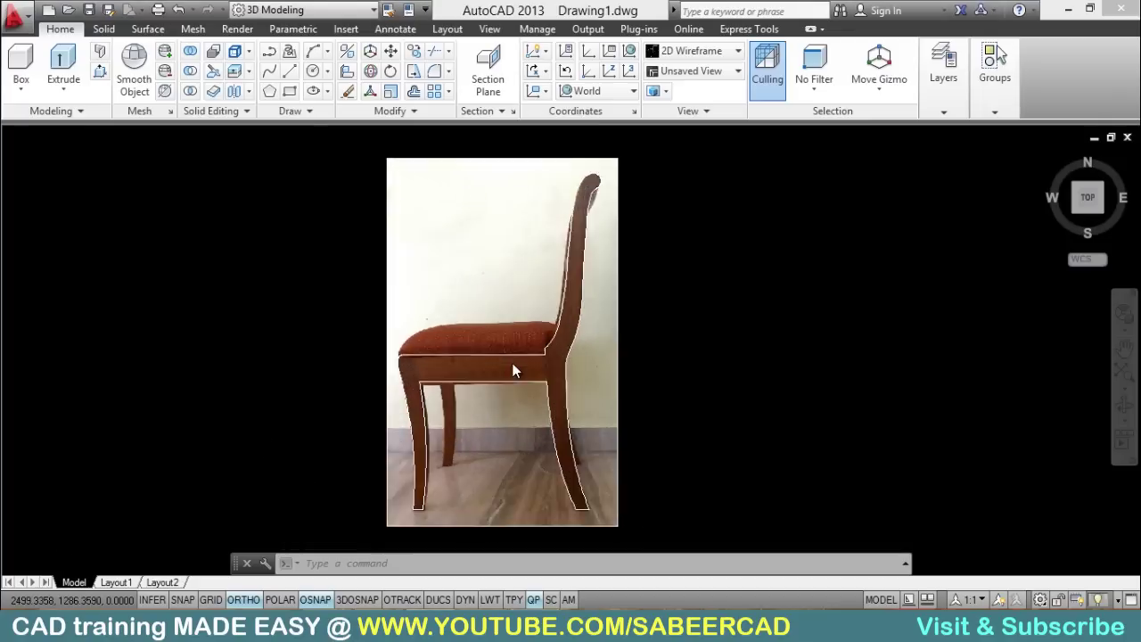
scroll(512, 365, "down", 4)
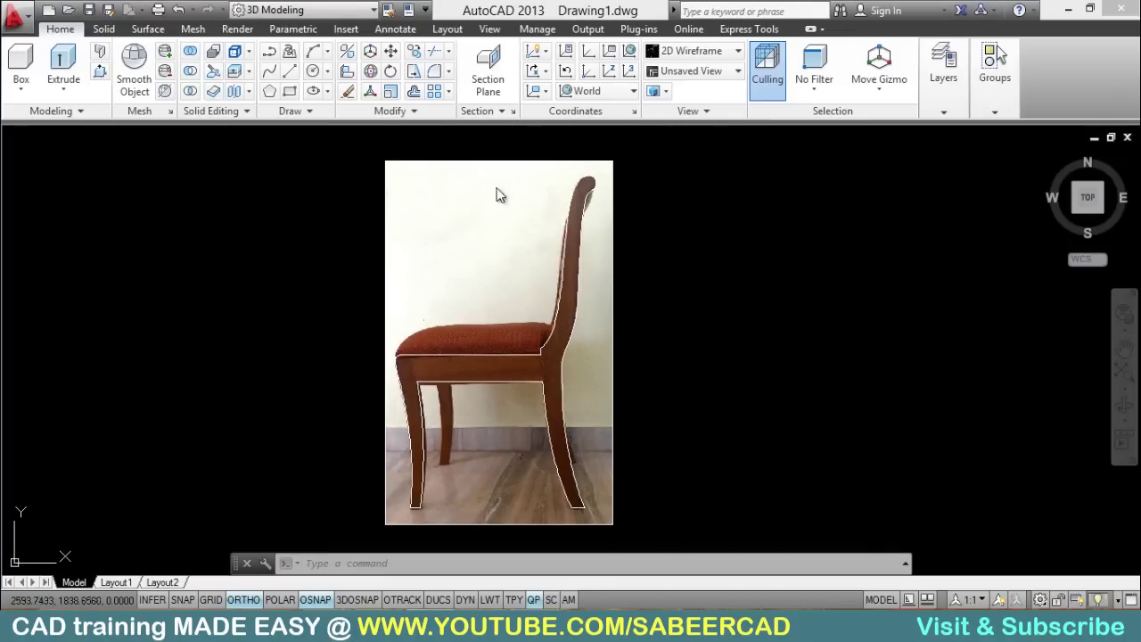
left_click(348, 92)
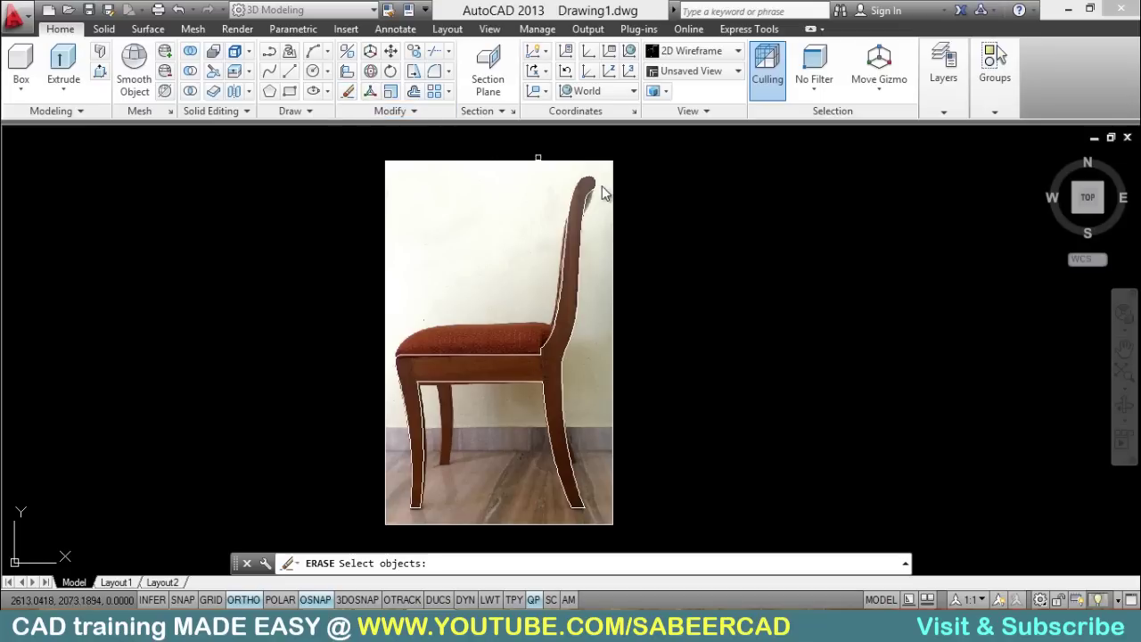
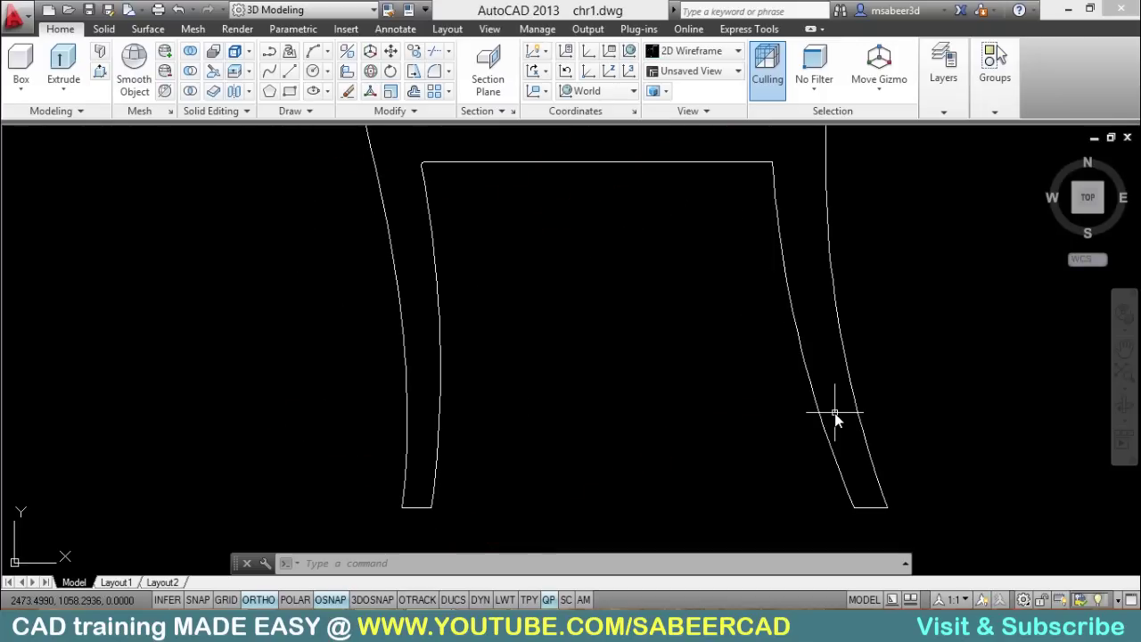
Step: Draw a horizontal line 50 long from the rear leg's outer bottom corner inward along its base
type("l")
key("Return")
scroll(879, 523, "up", 3)
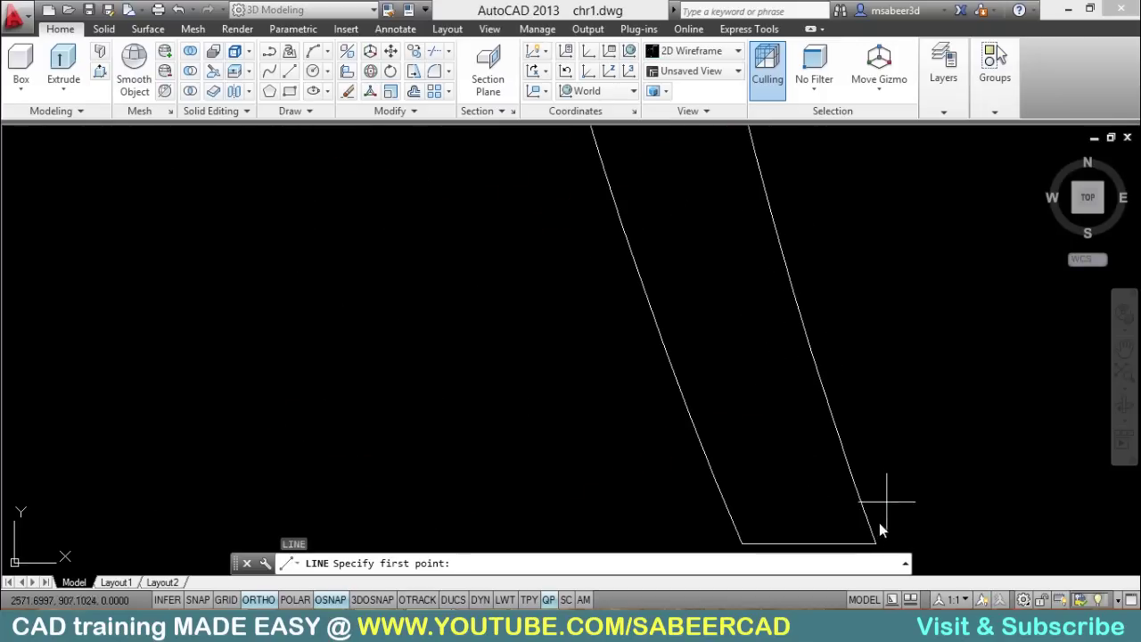
left_click(875, 538)
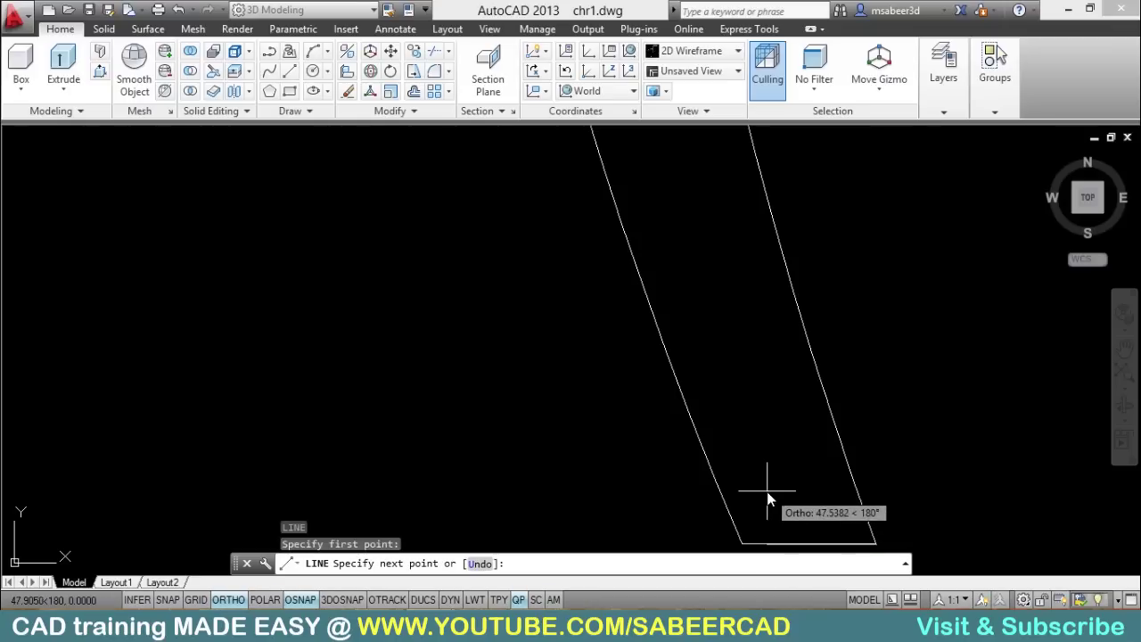
type("50")
key("Return")
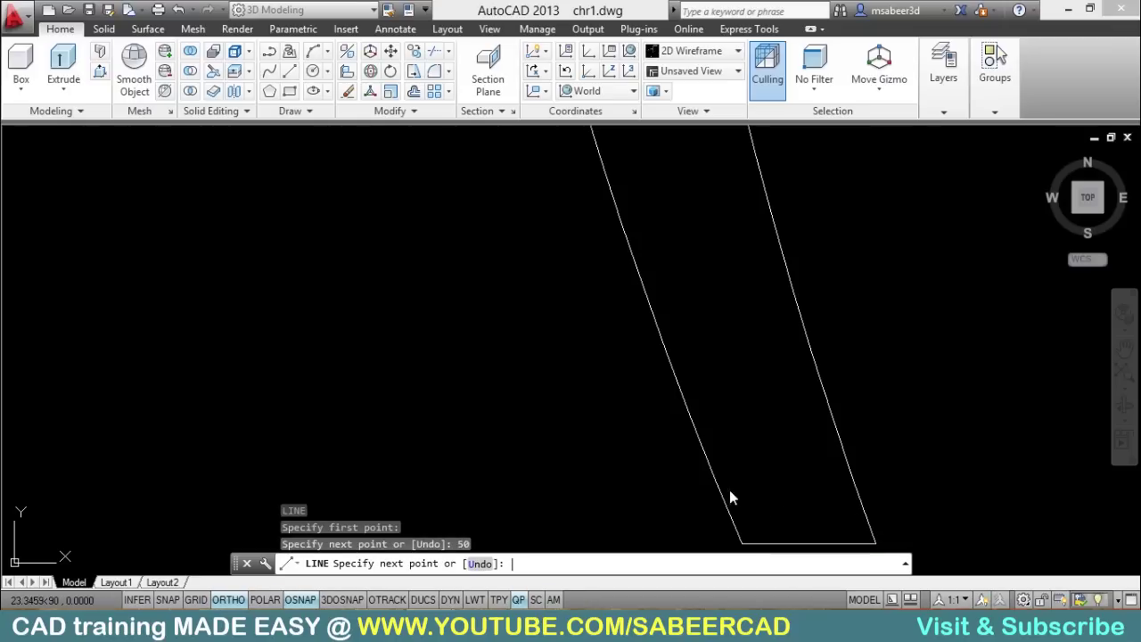
key("Return")
Step: Scale the profile about the rear leg's outer bottom corner by reference, from the overall leg span to the free end of the 50-long line
scroll(704, 464, "up", 2)
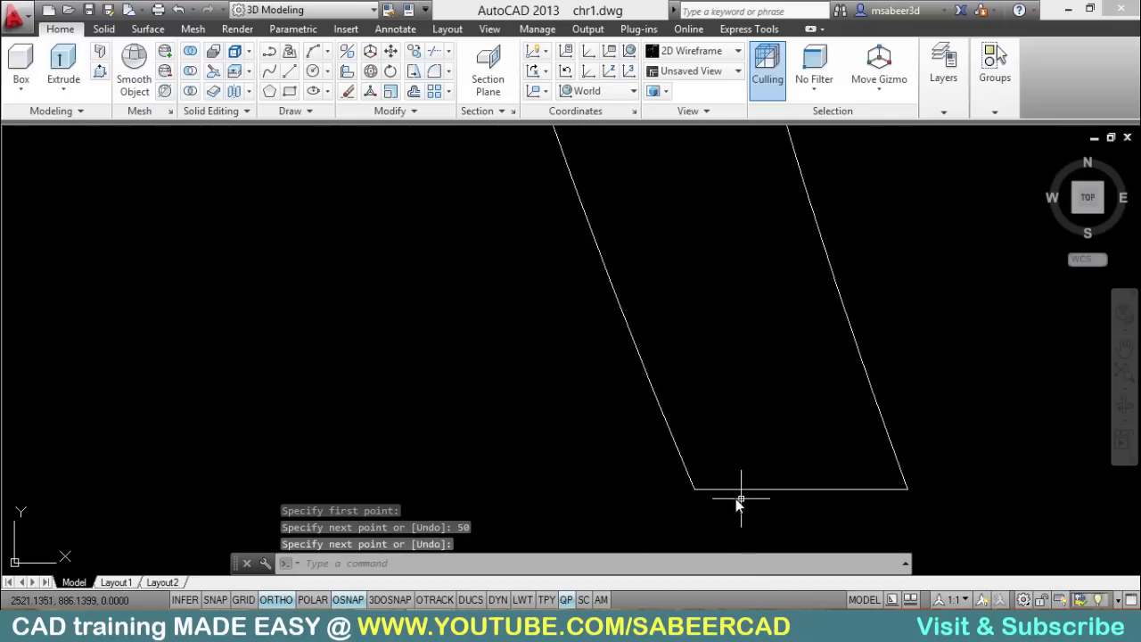
scroll(767, 522, "down", 8)
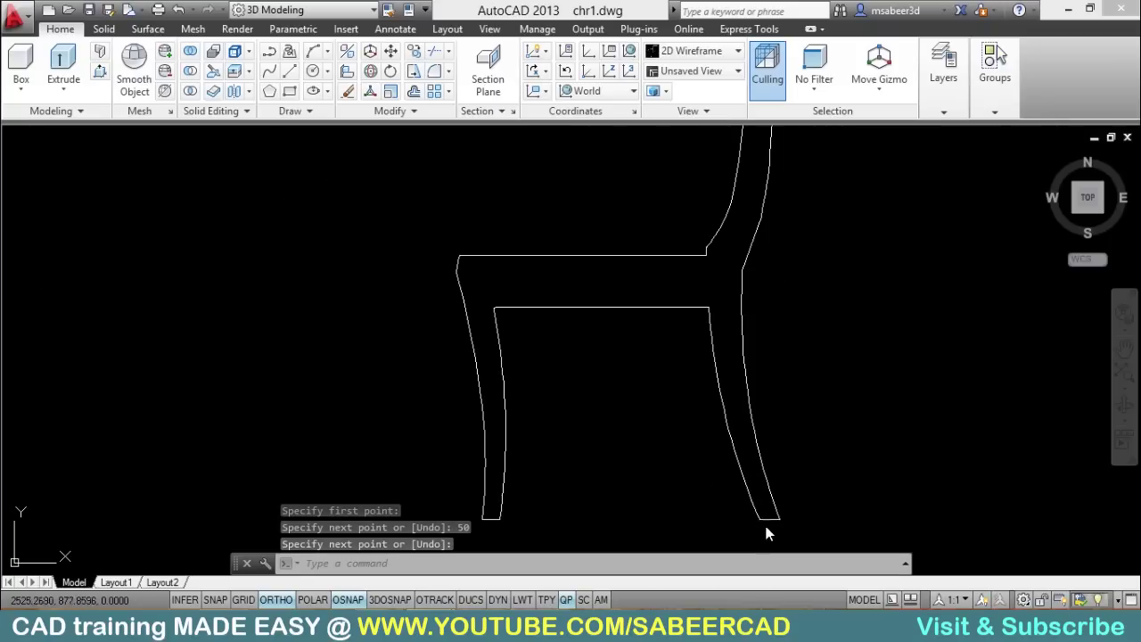
scroll(693, 484, "down", 2)
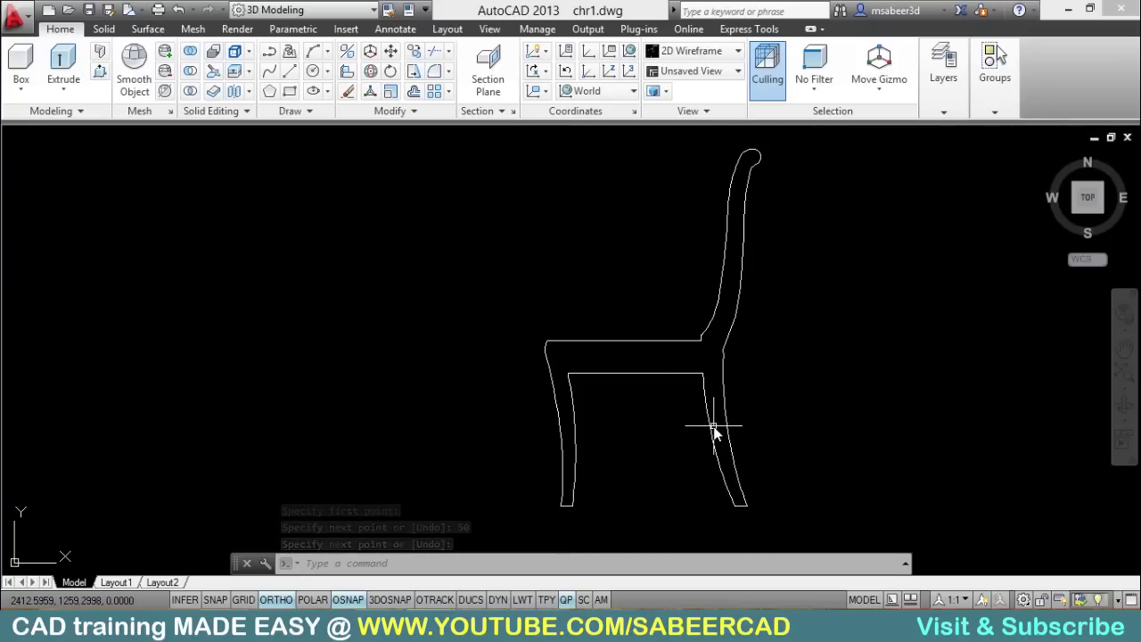
middle_click_drag(683, 408, 527, 391)
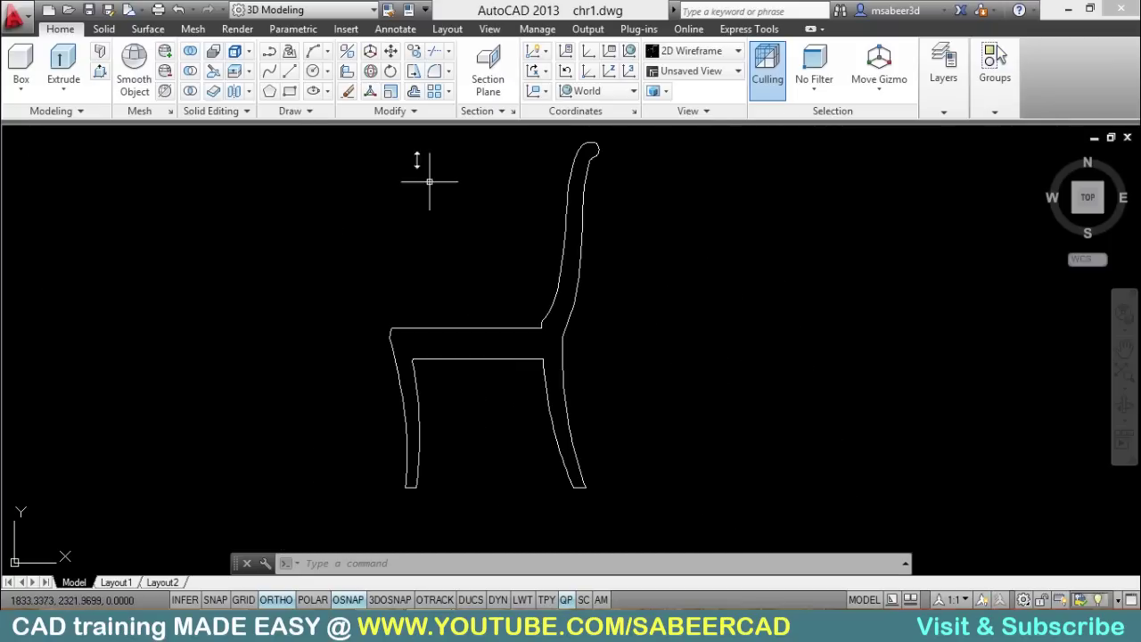
left_click(390, 93)
left_click(543, 318)
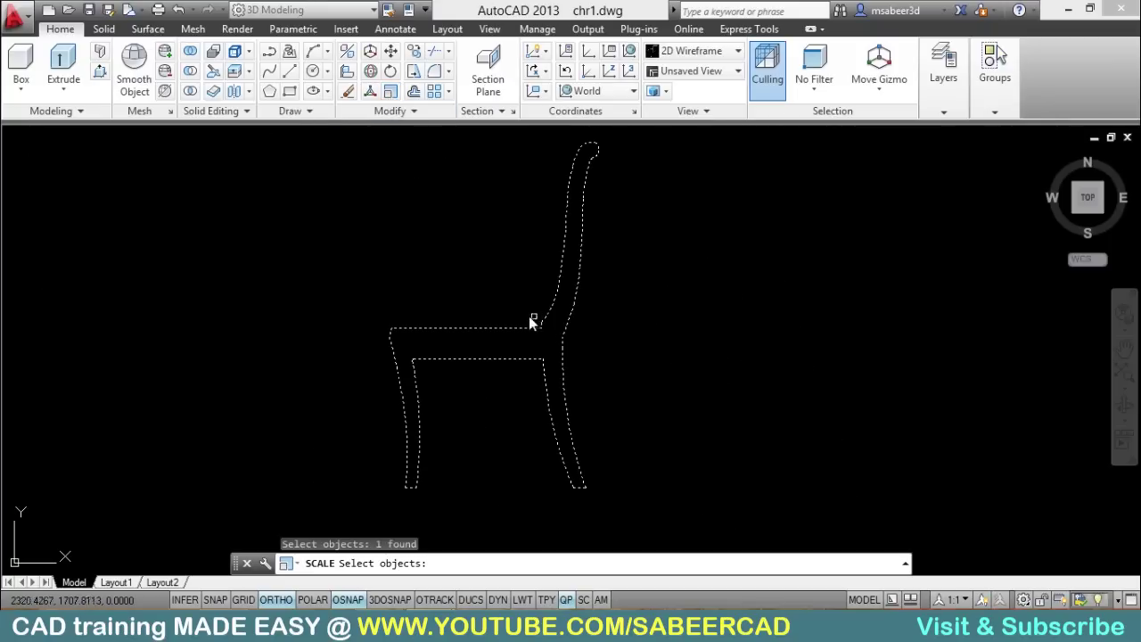
key("Return")
scroll(573, 538, "up", 4)
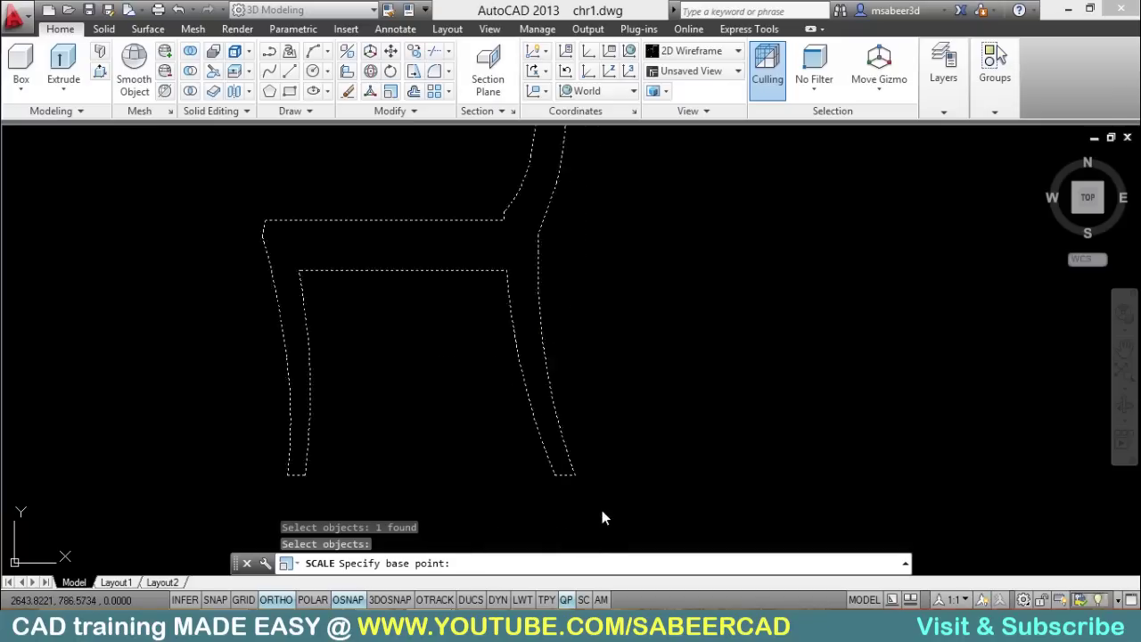
left_click(493, 370)
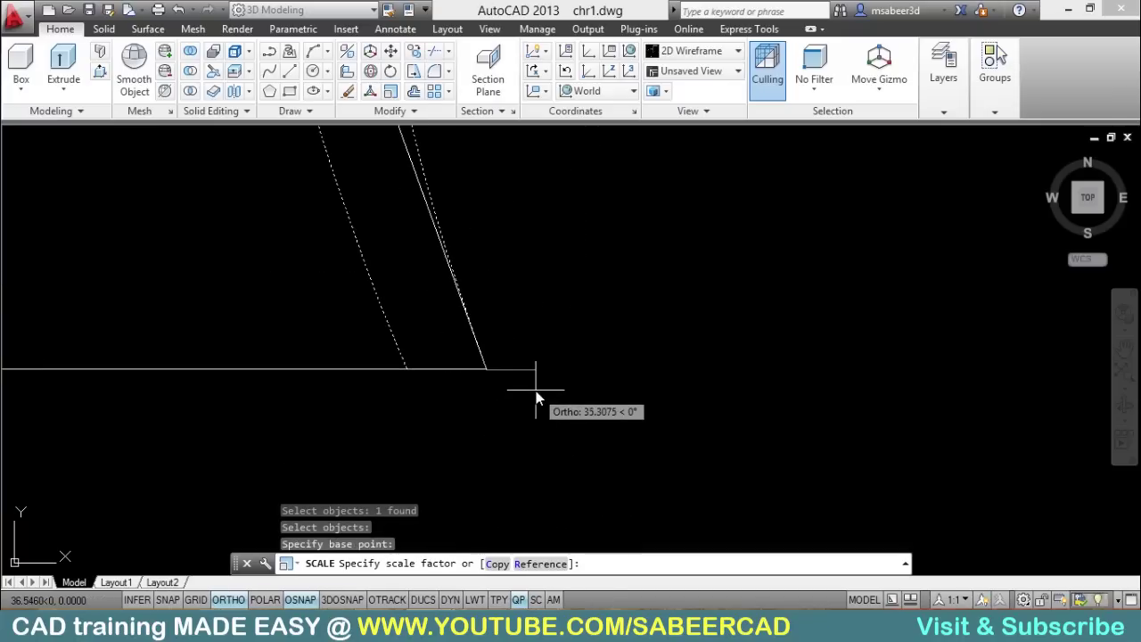
left_click(535, 564)
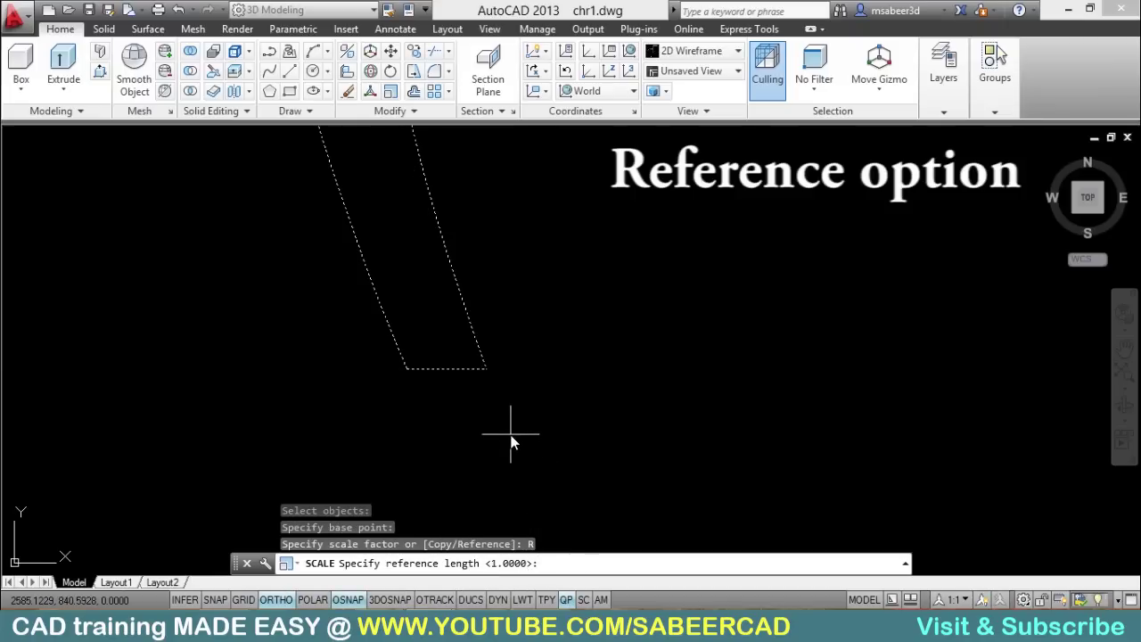
left_click(486, 367)
scroll(686, 400, "down", 5)
scroll(537, 407, "up", 5)
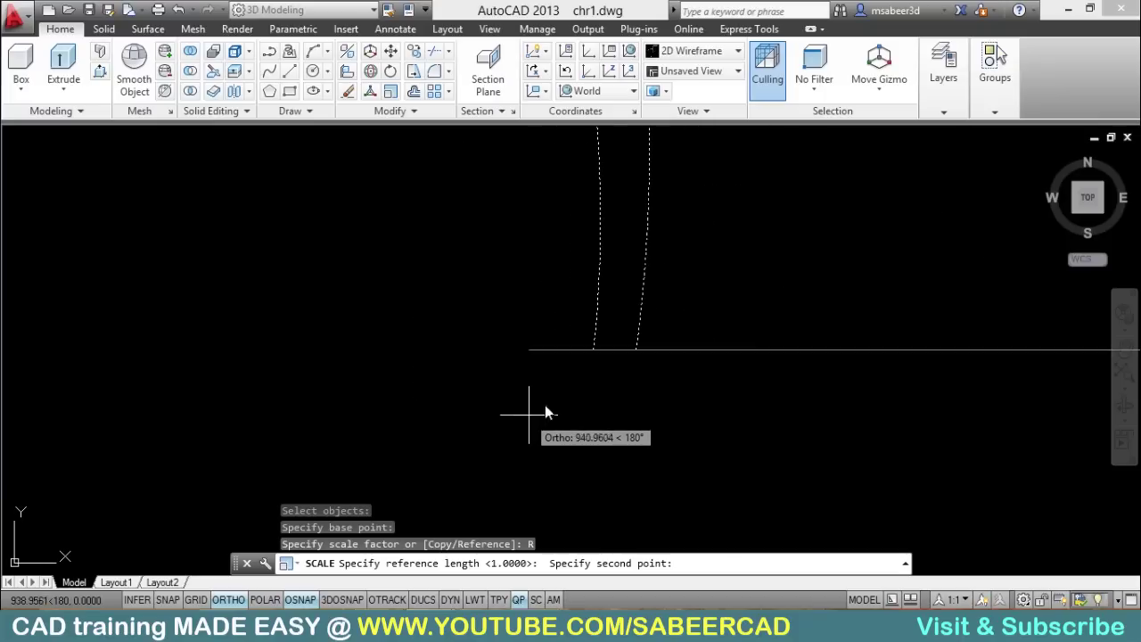
left_click(593, 351)
scroll(360, 360, "down", 3)
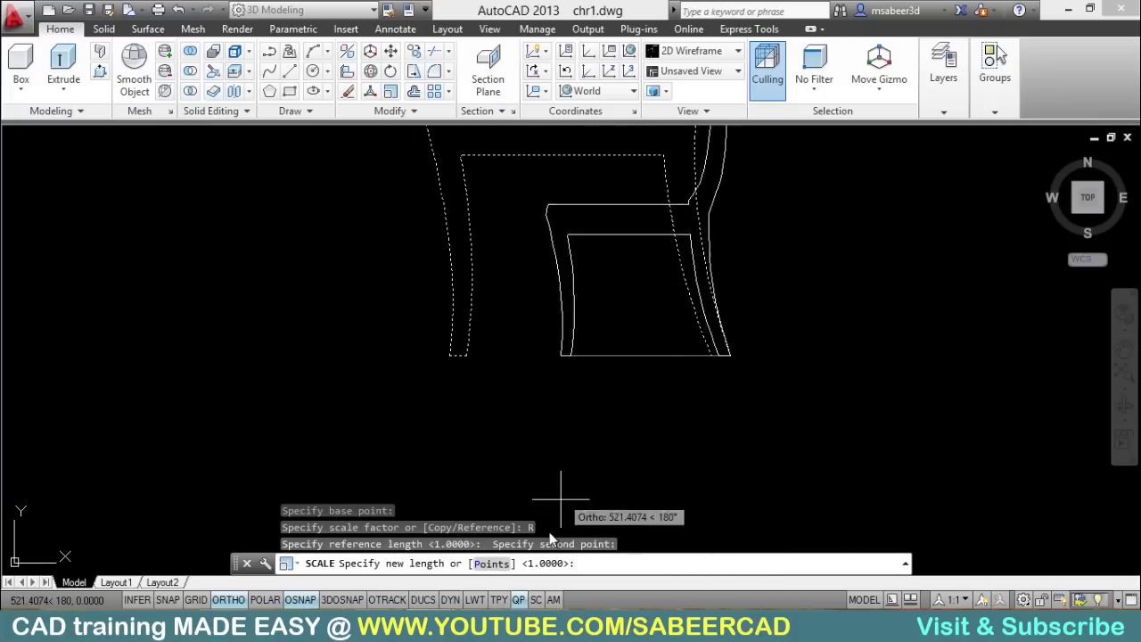
scroll(726, 375, "down", 5)
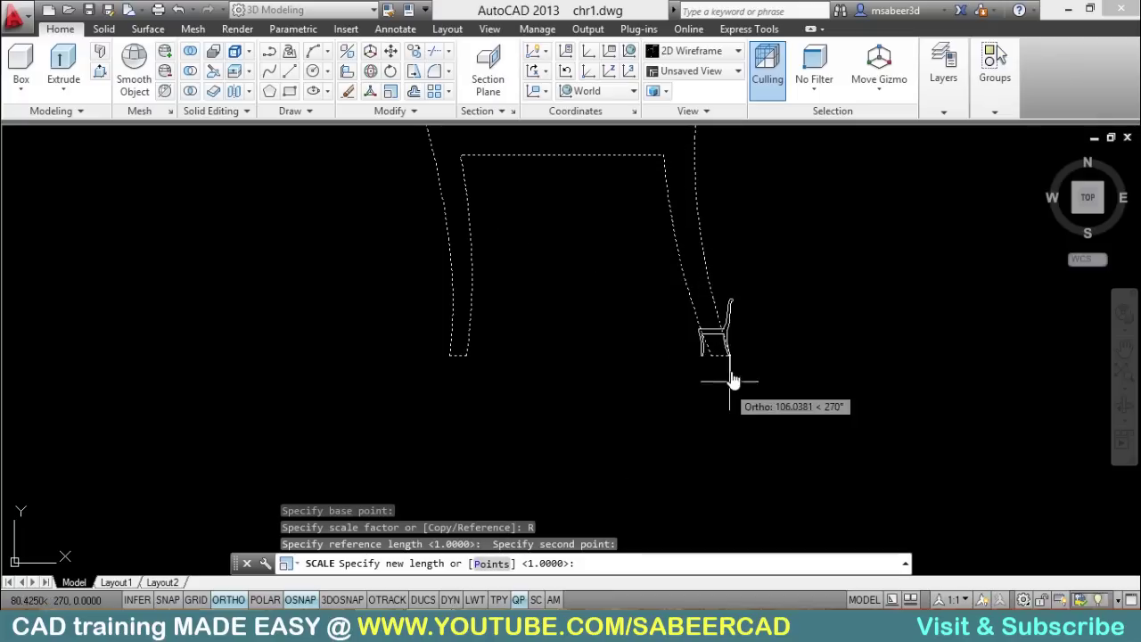
scroll(681, 372, "up", 10)
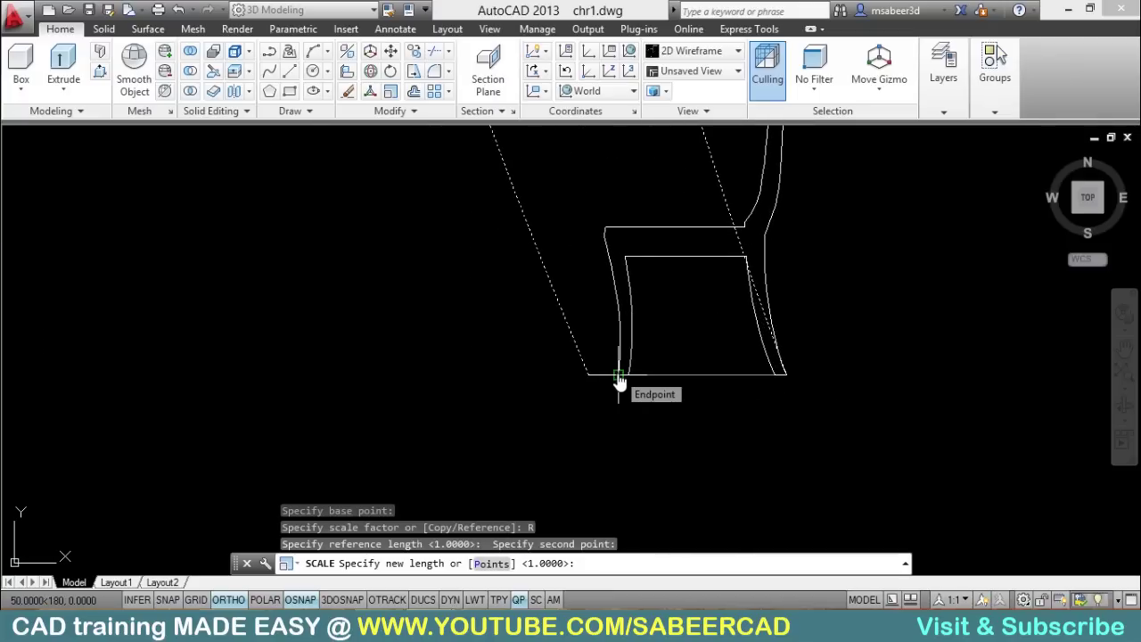
left_click(620, 379)
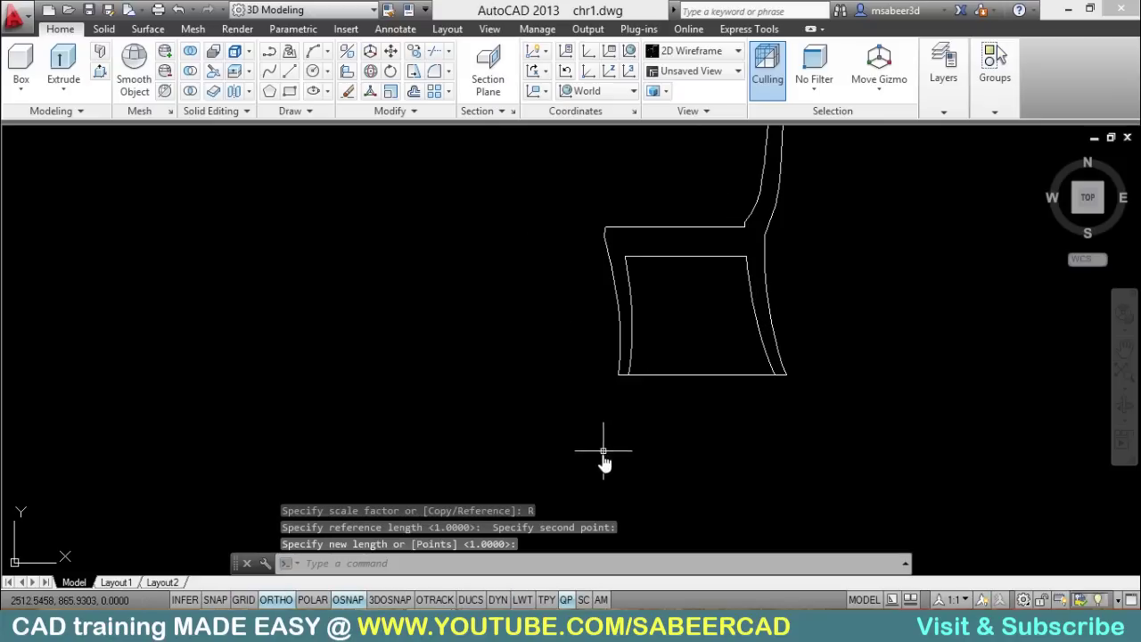
Step: Measure the distance between the outer bottom corners of the front and rear legs with the DIST command
middle_click_drag(603, 458, 695, 387)
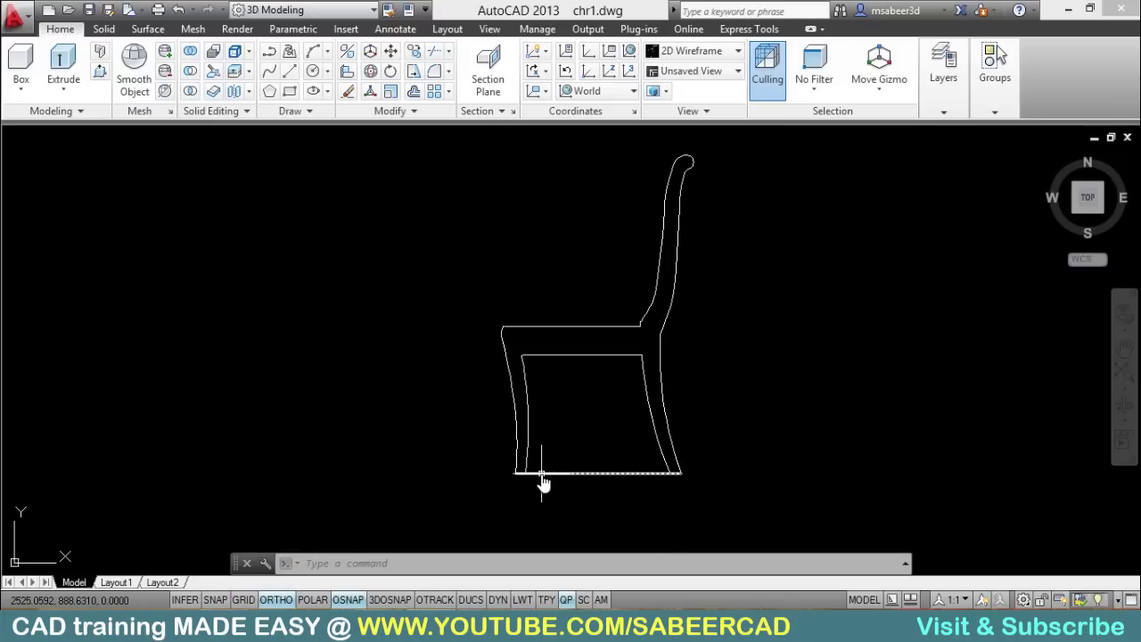
left_click(378, 560)
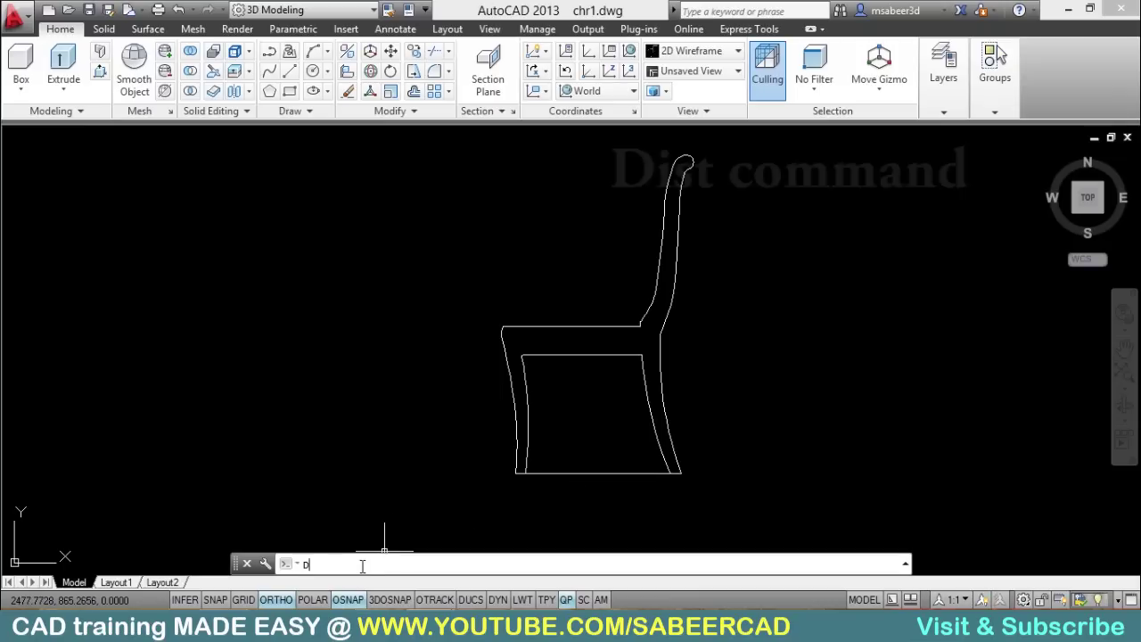
type("DIST")
key("Return")
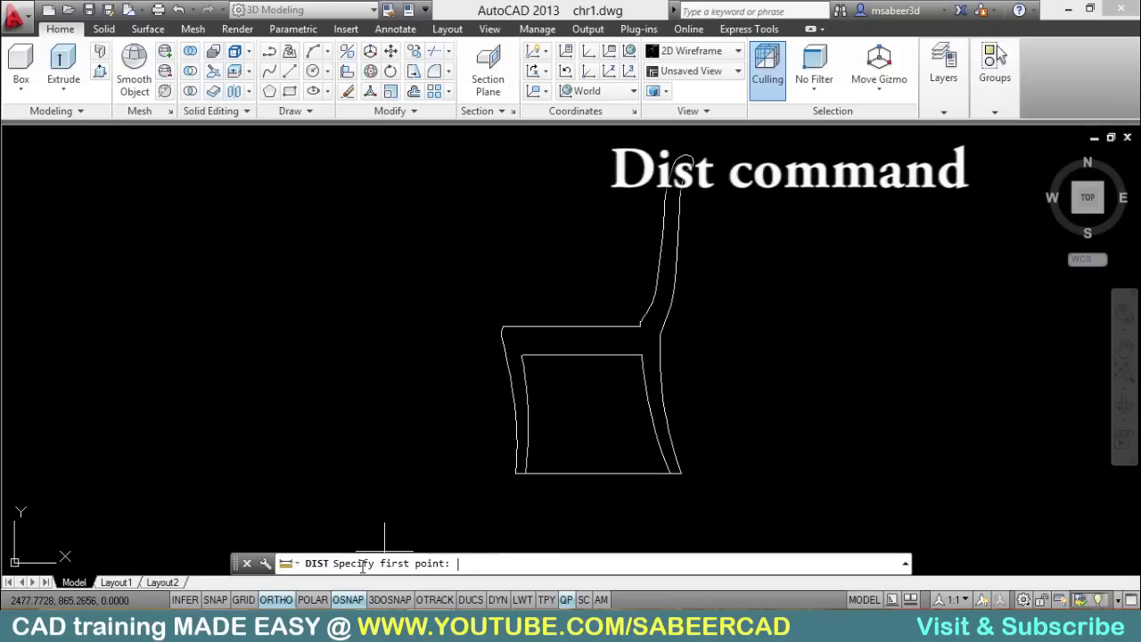
left_click(515, 472)
scroll(681, 489, "up", 3)
left_click(673, 425)
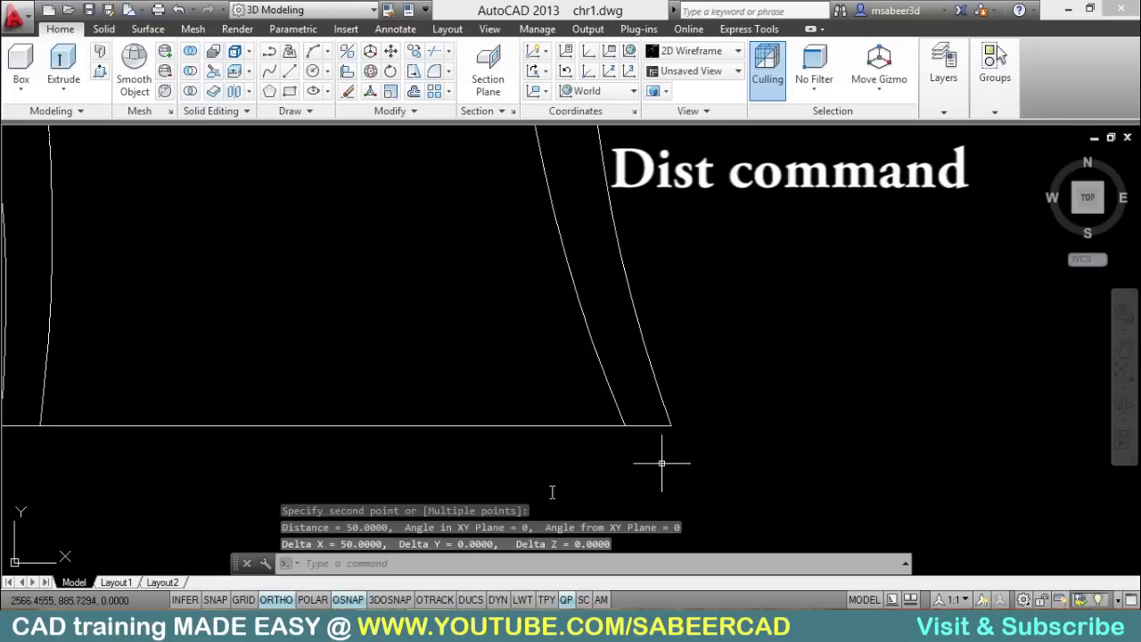
Step: Erase the horizontal reference line joining the bottoms of the chair legs
scroll(407, 498, "down", 5)
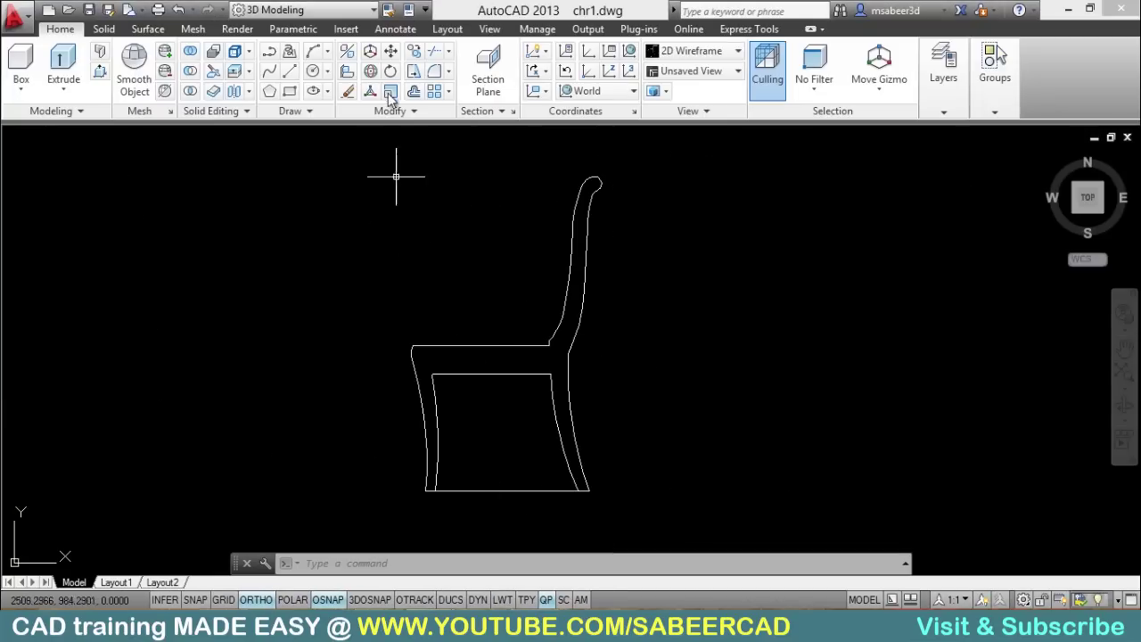
left_click(346, 91)
left_click(522, 492)
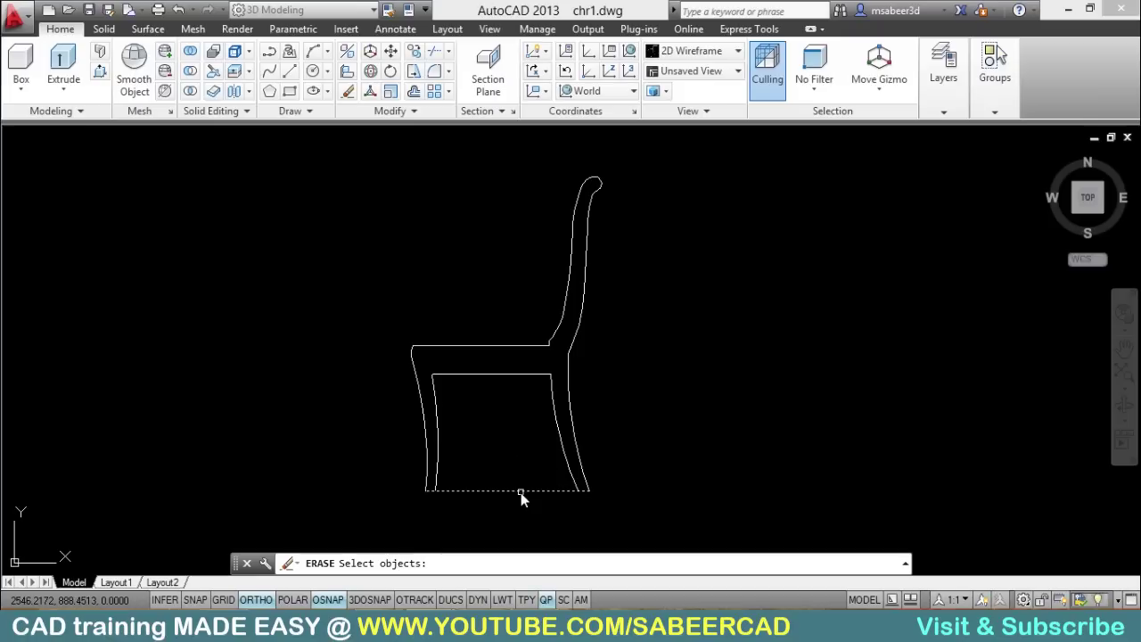
key("Return")
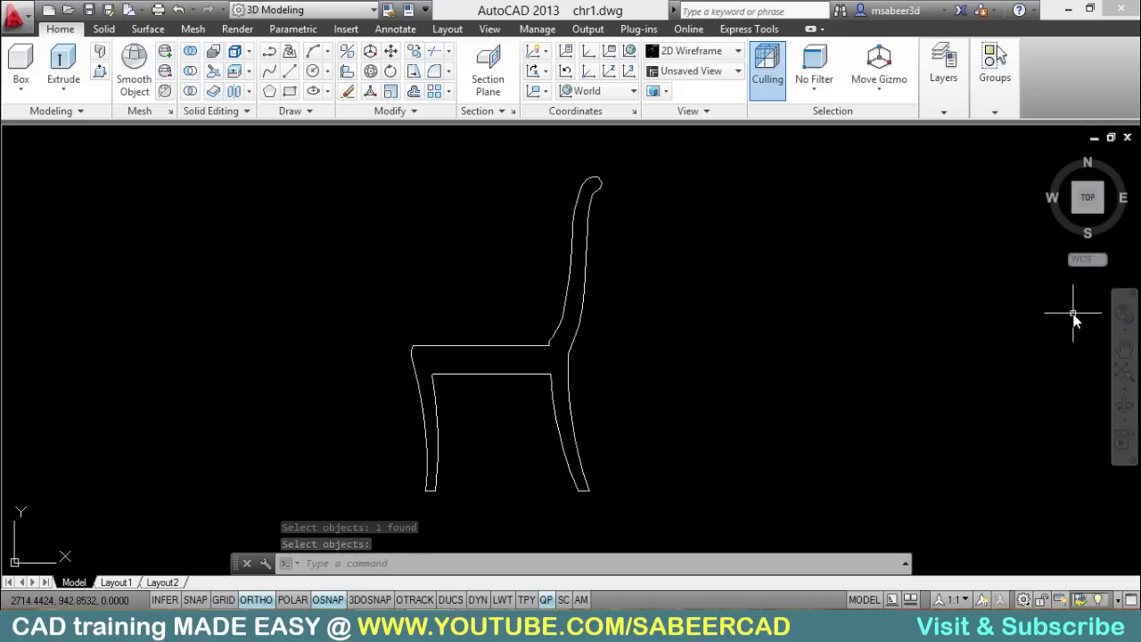
Step: Switch to the southwest isometric view and use ROTATE3D to turn the profile 90° about the X axis through the front leg's bottom corner
left_click(1074, 214)
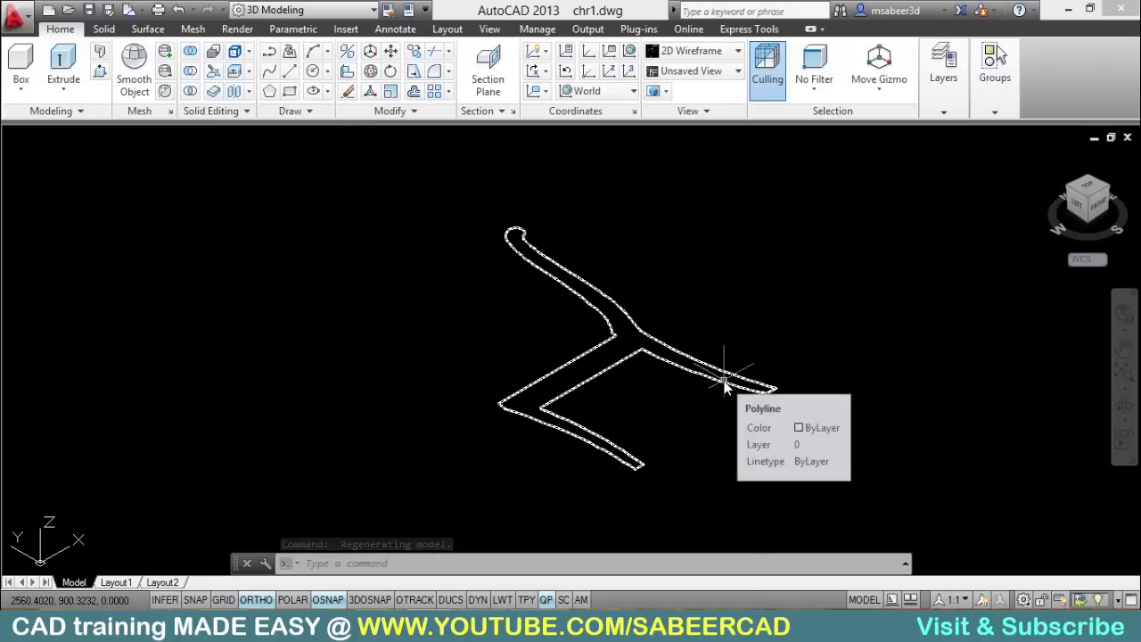
middle_click_drag(637, 407, 613, 420)
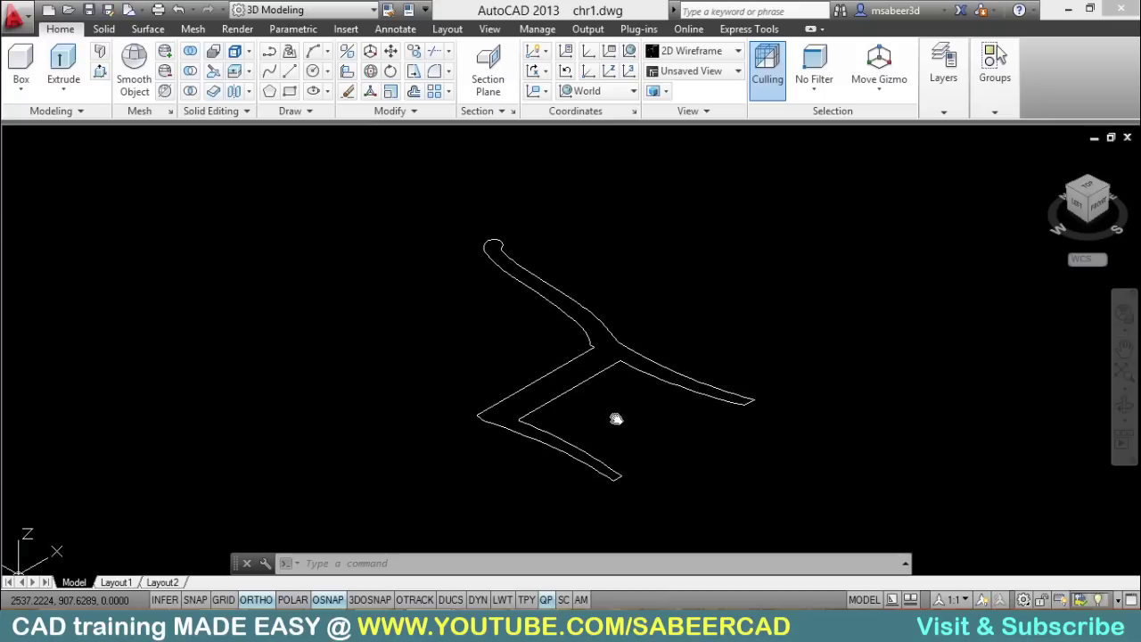
type("ro")
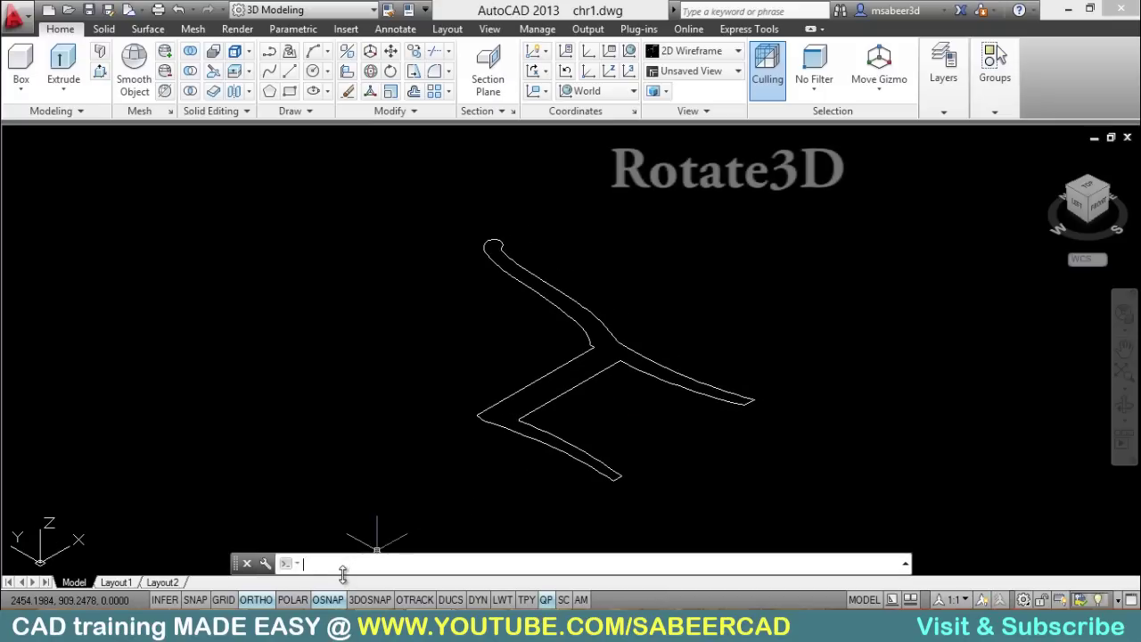
type("tate3d\\")
key("Return")
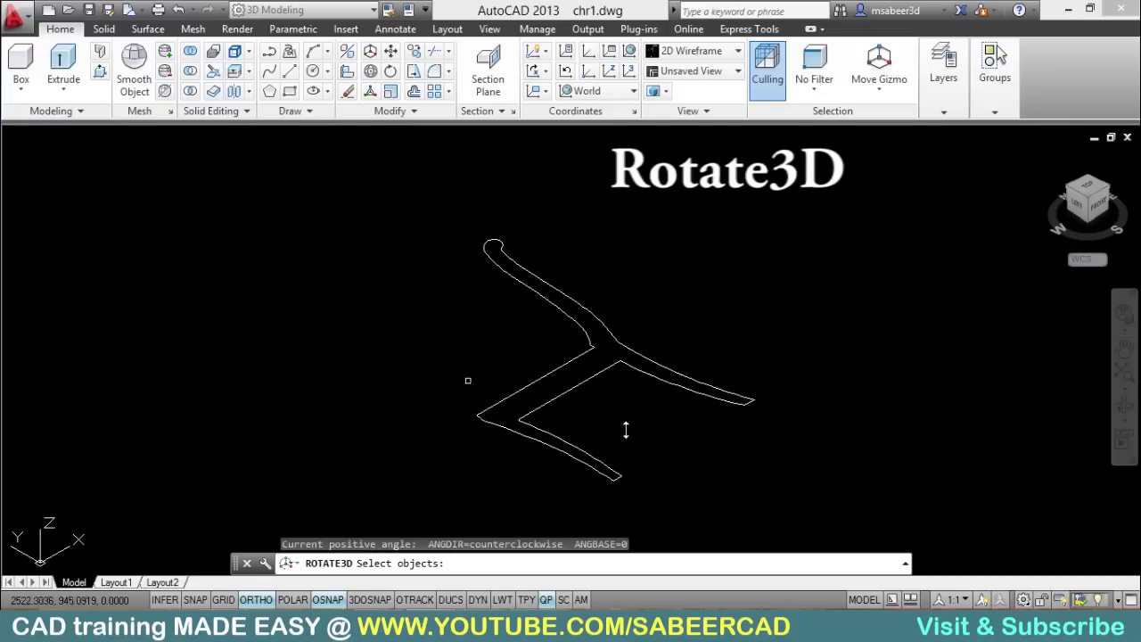
left_click(571, 385)
key("Return")
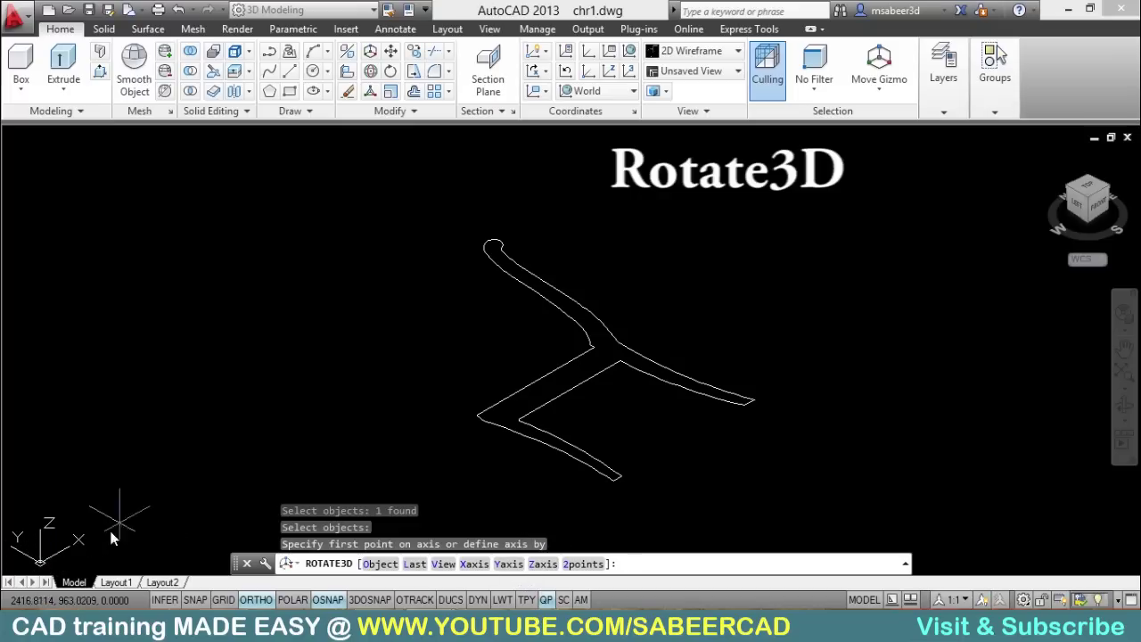
left_click(471, 564)
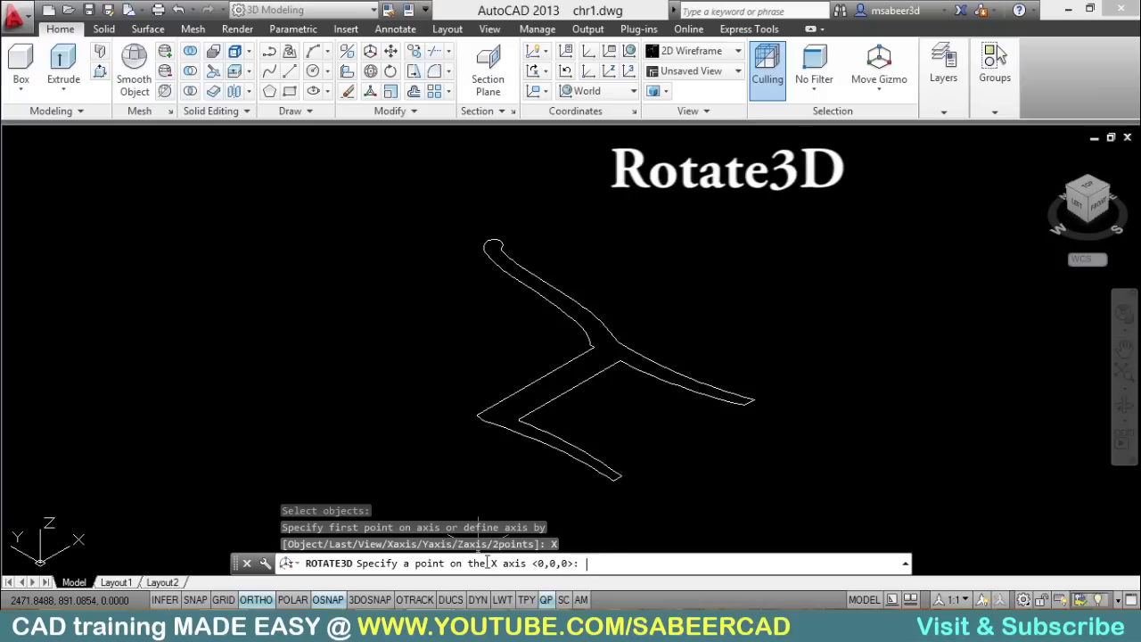
left_click(613, 481)
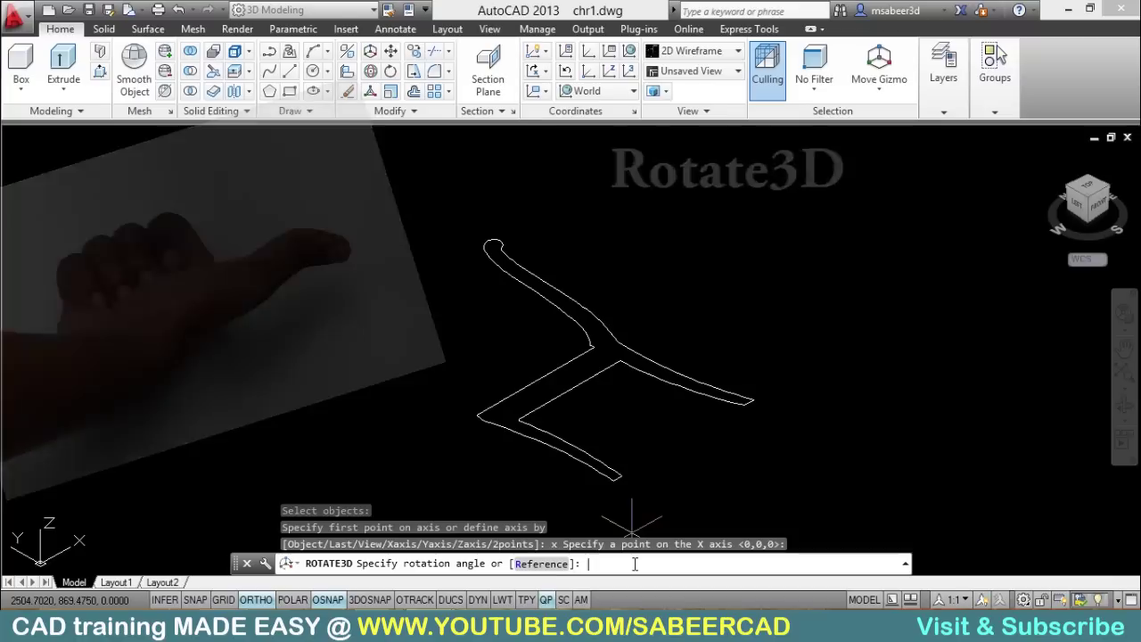
key("Return")
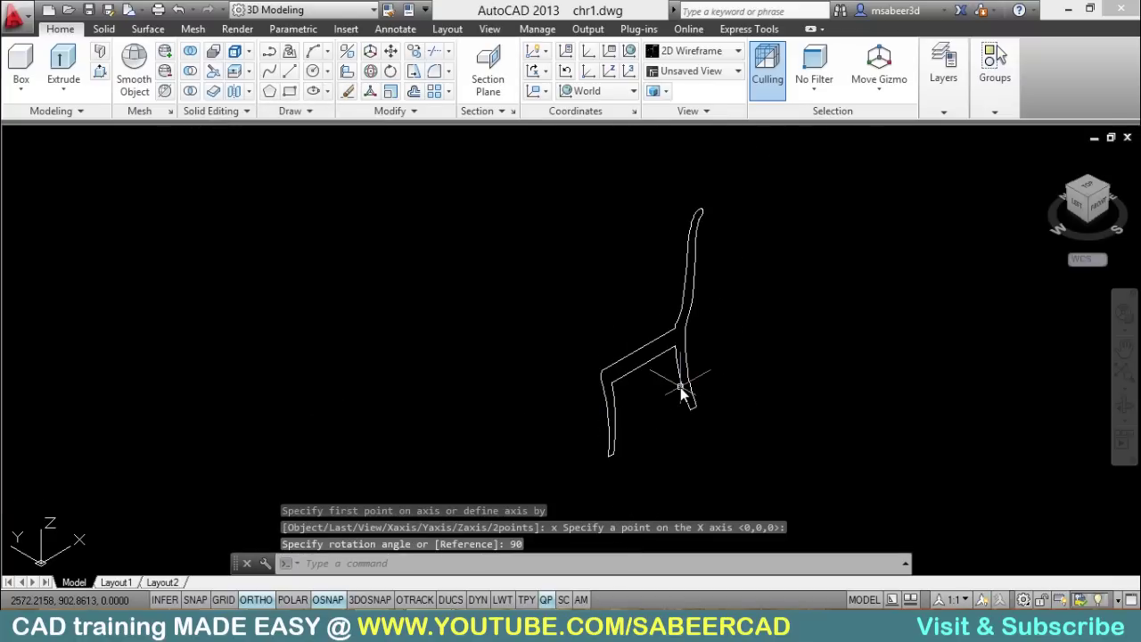
scroll(680, 385, "up", 2)
middle_click_drag(683, 364, 672, 389)
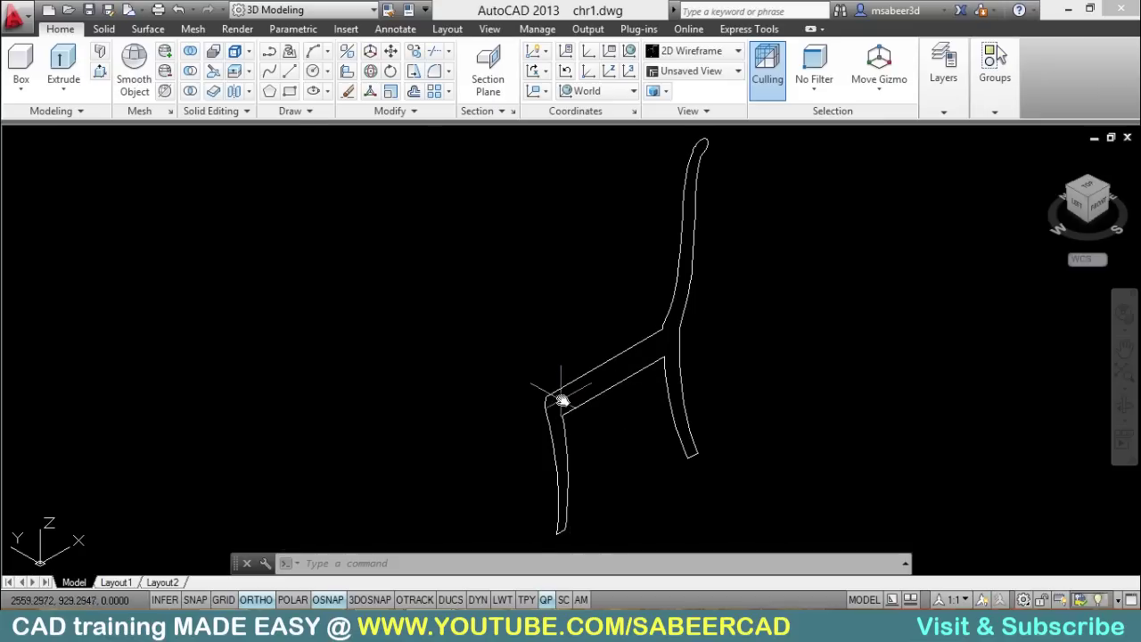
Step: Examine the leg thickness, width and depth dimensions at the base of the finished chair model in chr3c.dwg
mouse_move(562, 399)
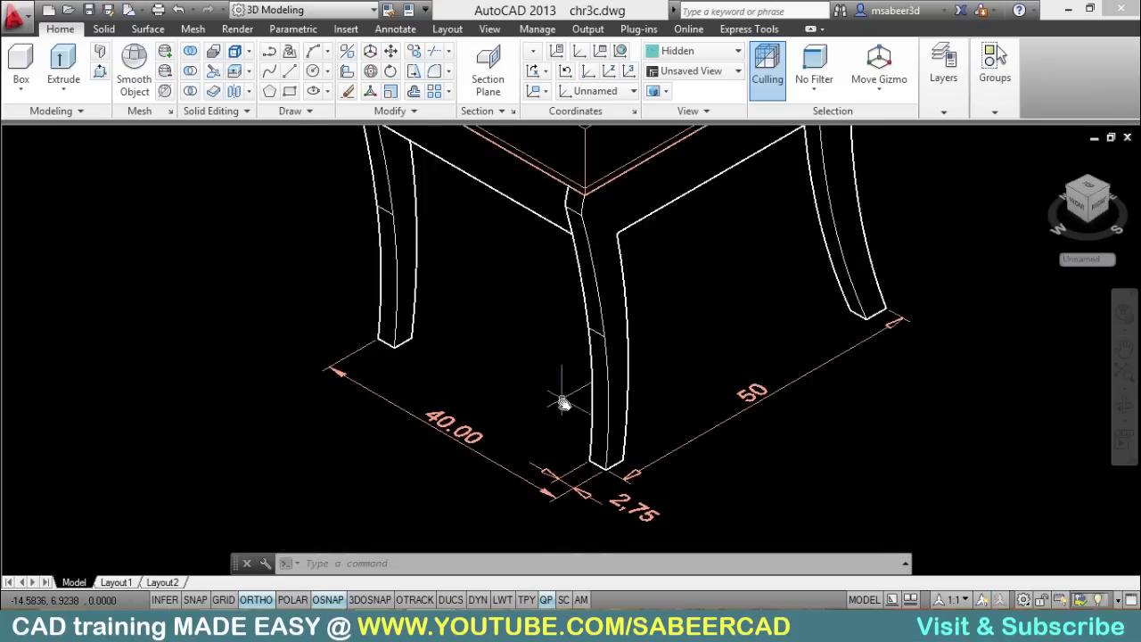
scroll(573, 420, "down", 2)
scroll(591, 455, "up", 3)
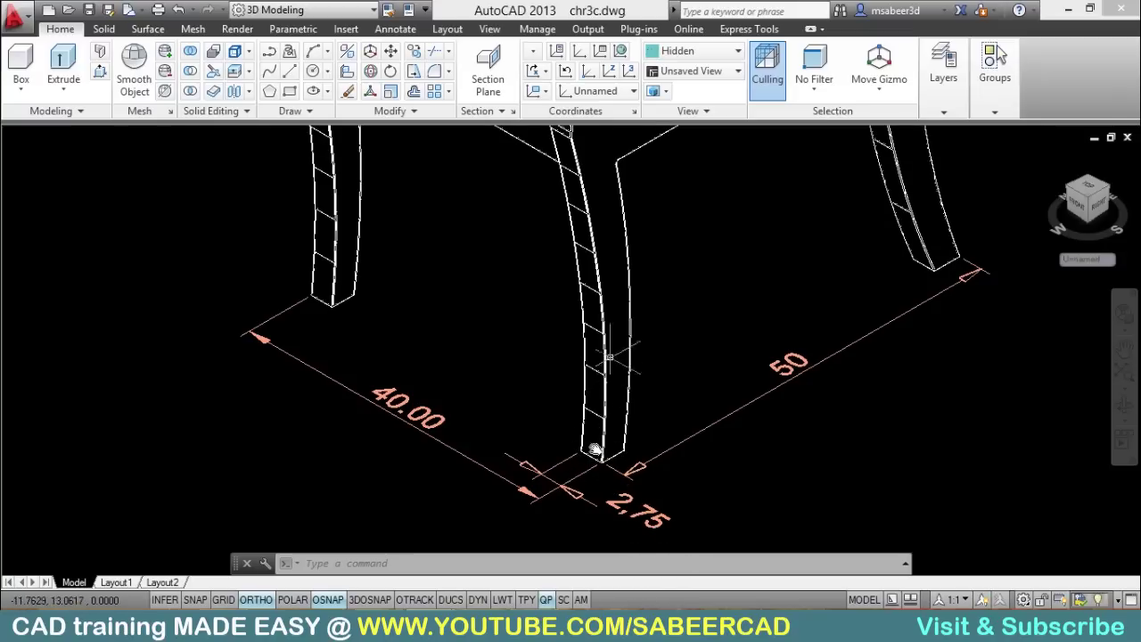
scroll(590, 485, "down", 3)
scroll(592, 462, "up", 1)
scroll(593, 460, "up", 3)
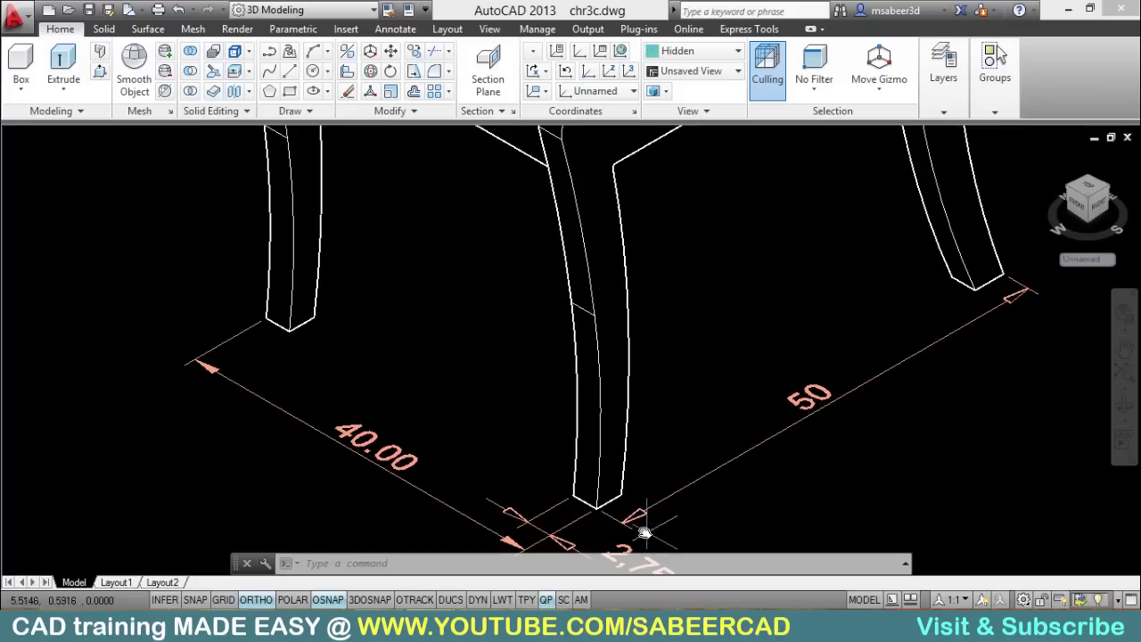
scroll(570, 454, "down", 1)
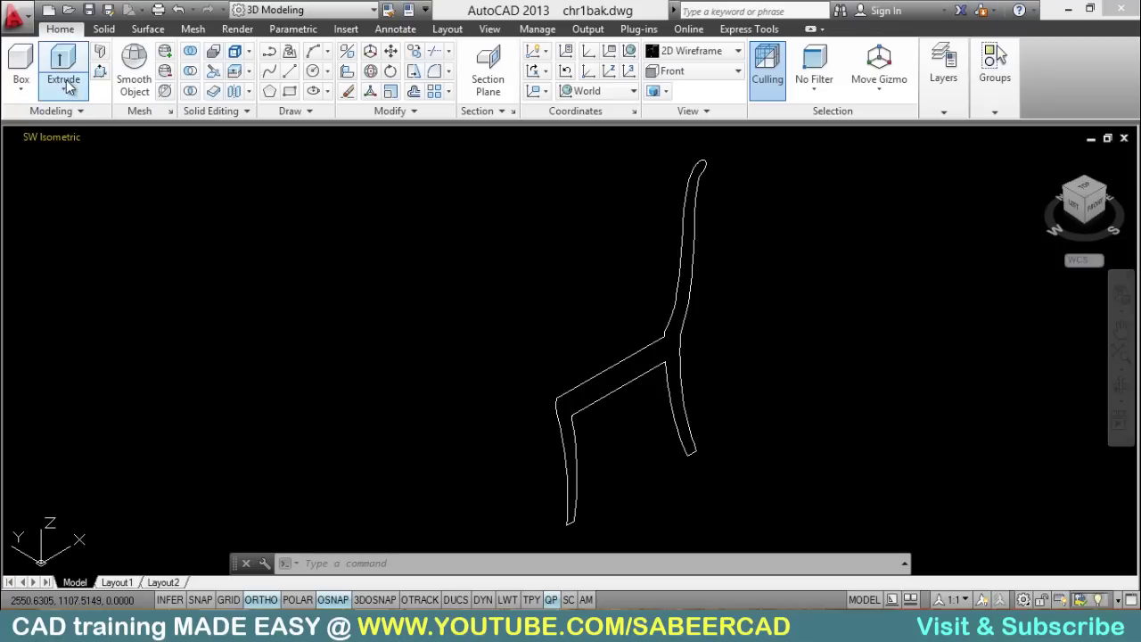
Step: Extrude the chair's side profile to a height of 2.75 units
left_click(63, 88)
left_click(84, 118)
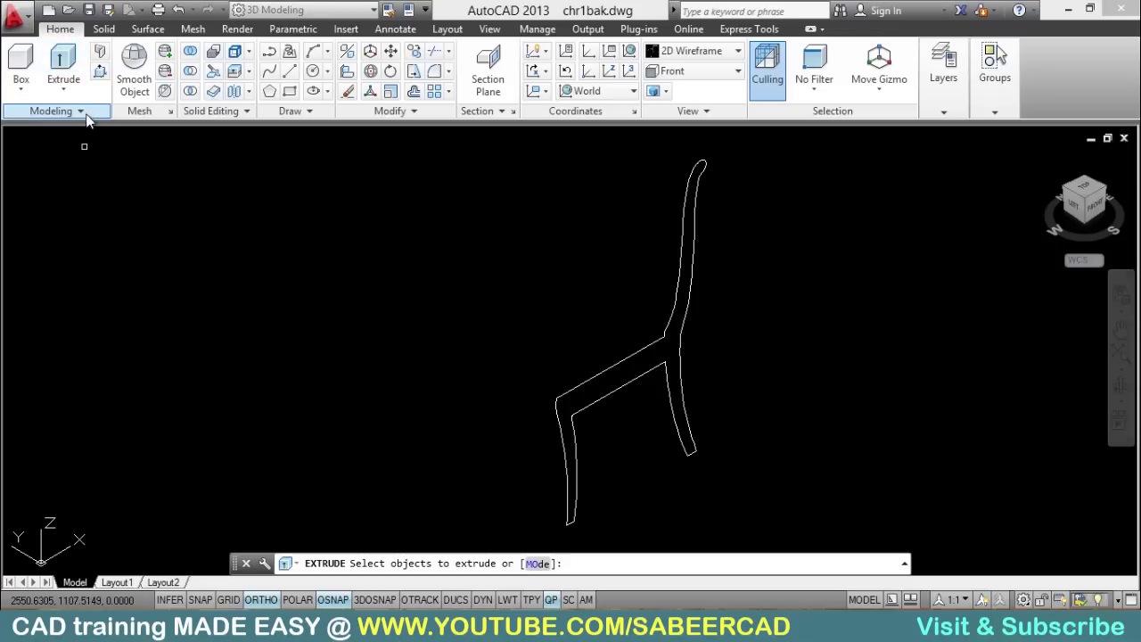
left_click(613, 372)
right_click(518, 337)
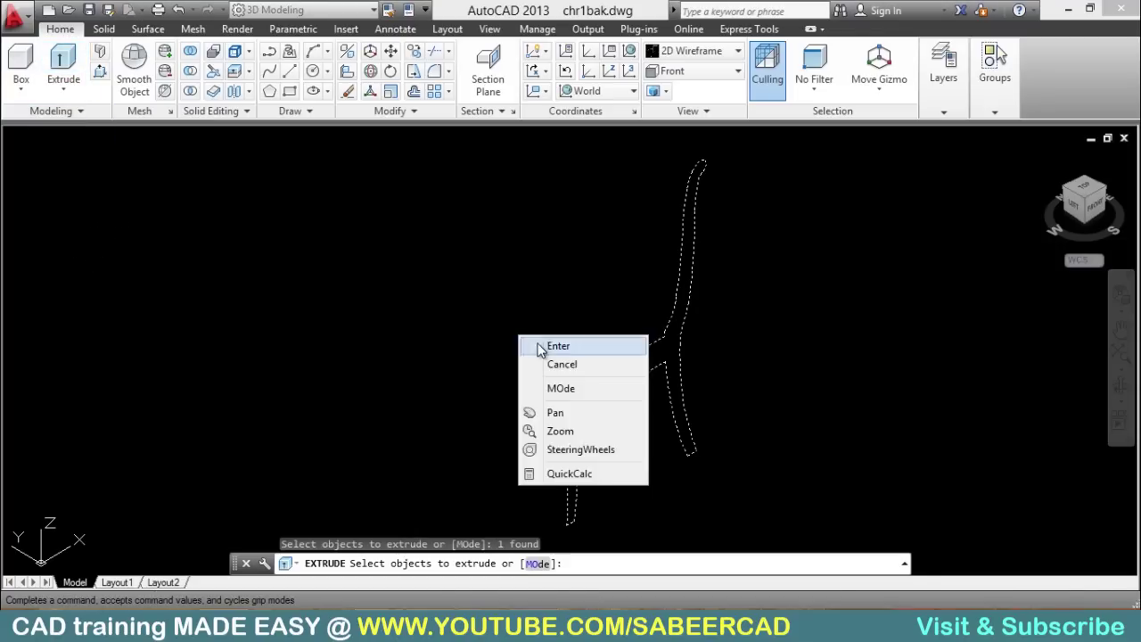
left_click(528, 343)
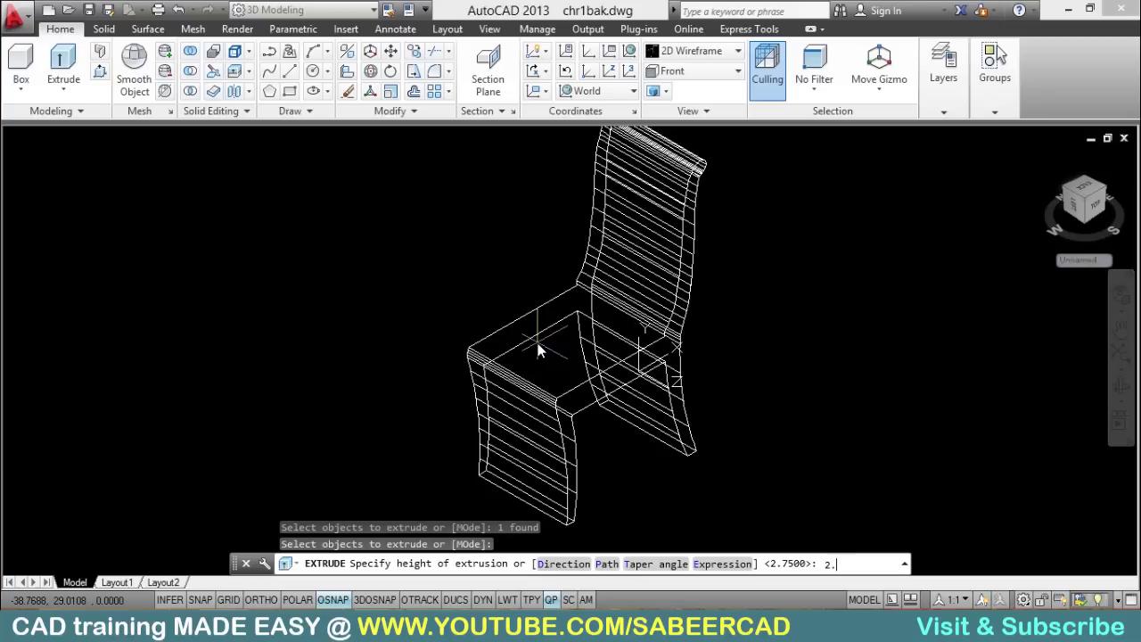
key("Return")
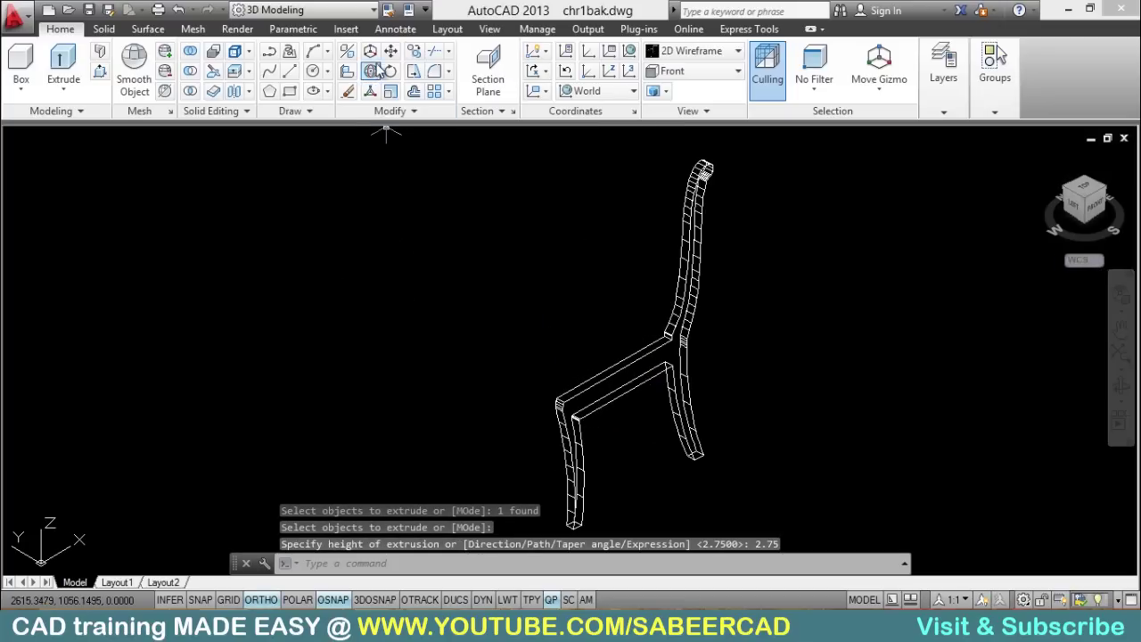
Step: Copy the extruded side frame 37.5 units along the positive Y axis, using the front leg's bottom corner as base point
left_click(414, 51)
left_click(586, 382)
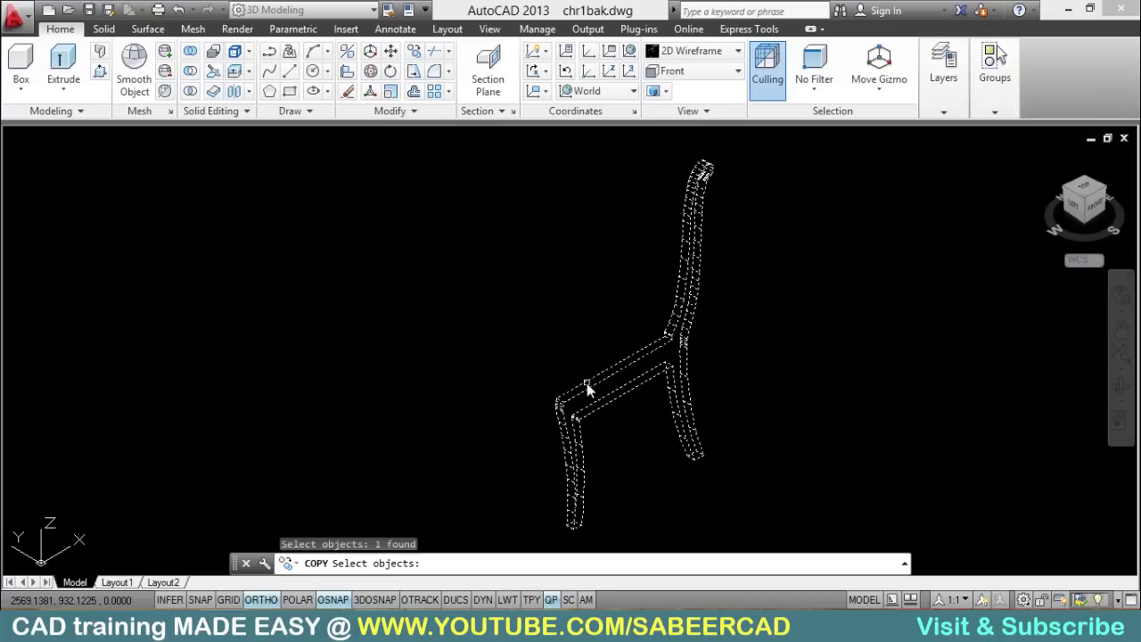
key("Return")
scroll(575, 524, "up", 5)
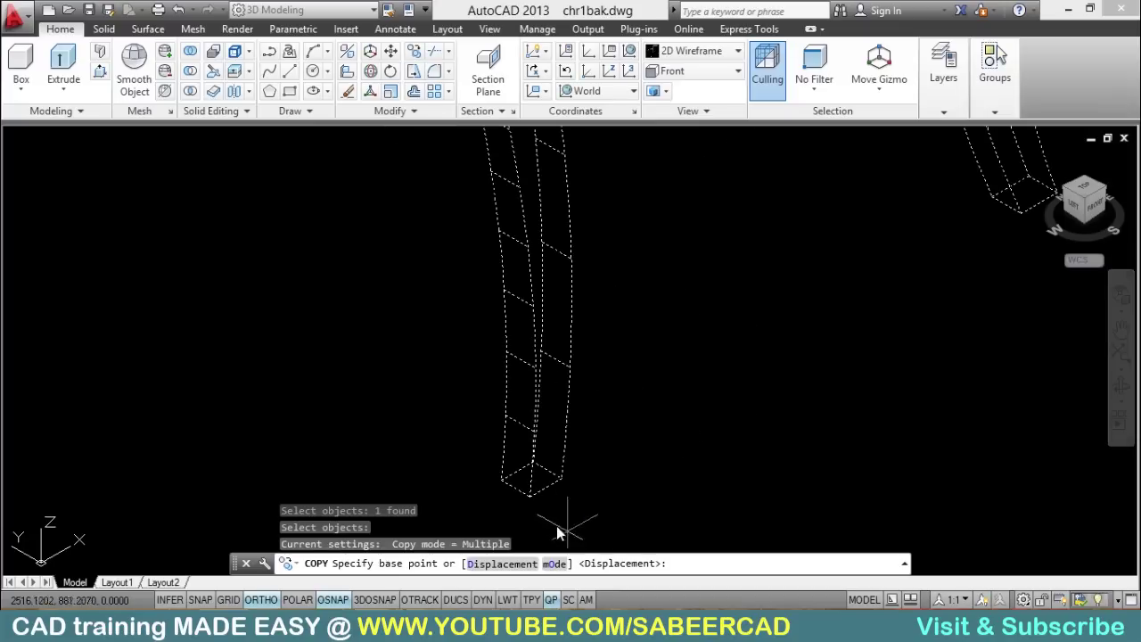
left_click(534, 502)
scroll(517, 455, "down", 5)
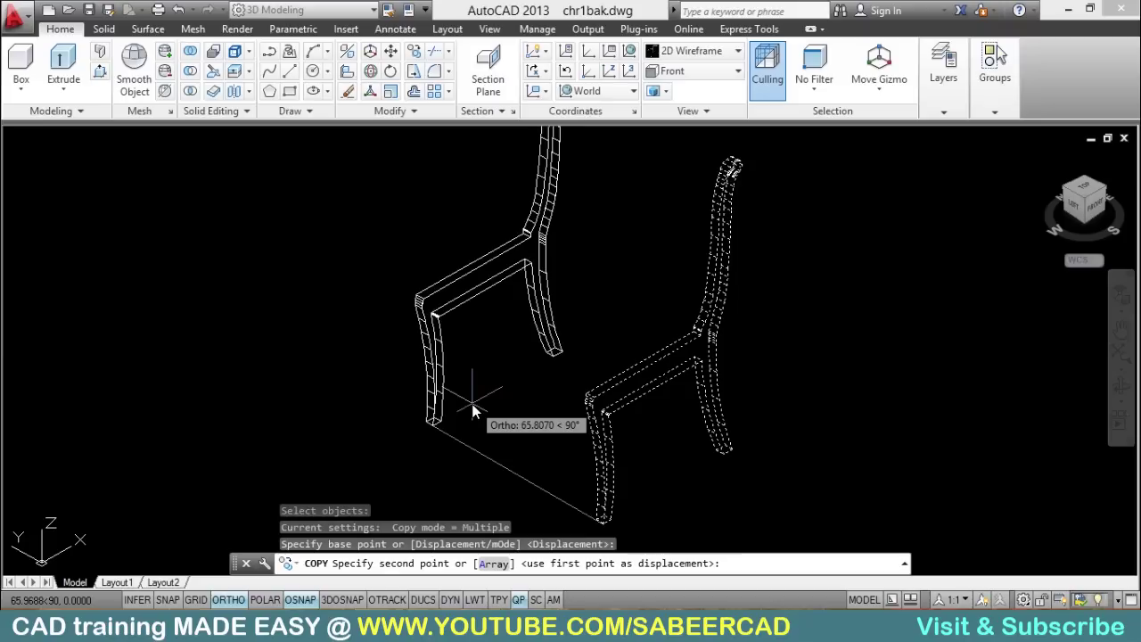
type("37.5")
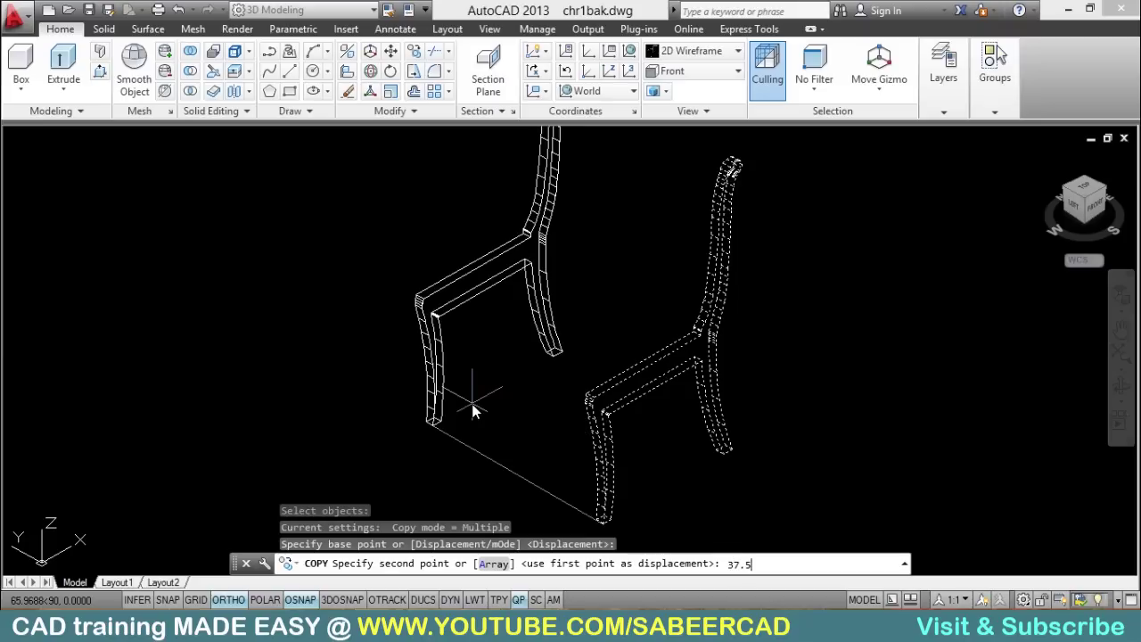
key("Return")
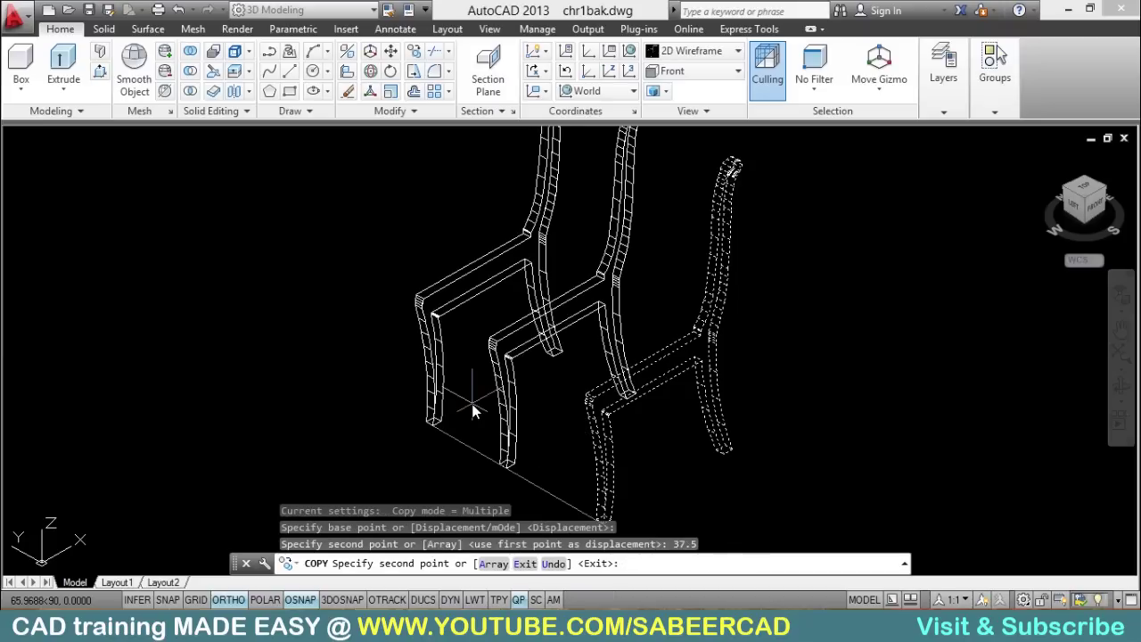
key("Escape")
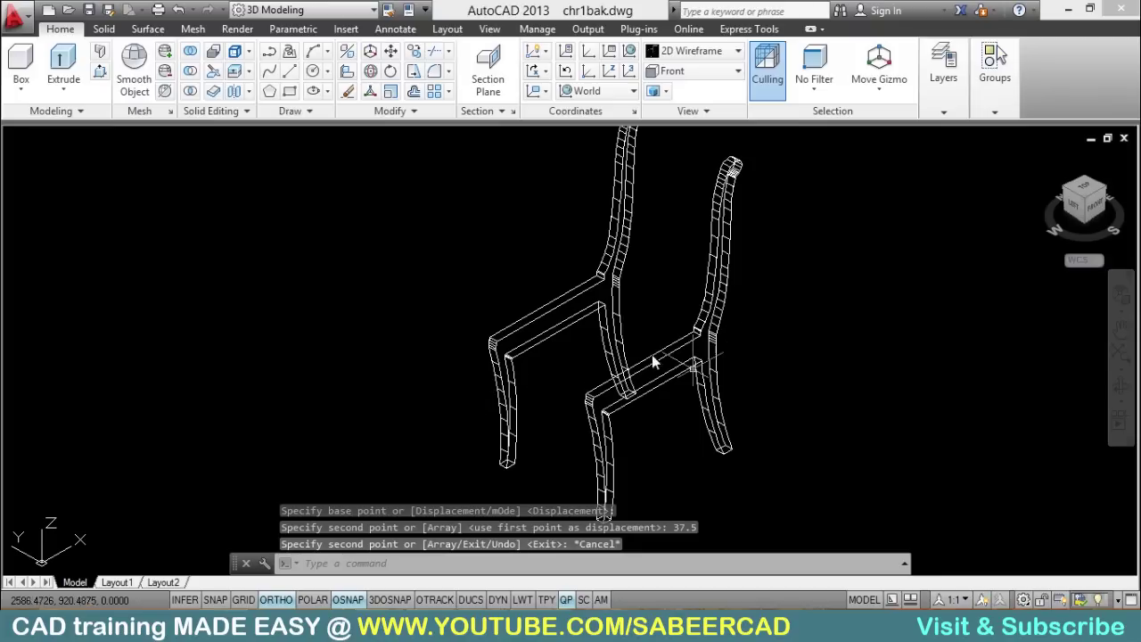
Step: Split the model space into two vertical viewports and show the chair frames in front view in one of them
middle_click_drag(521, 319, 538, 383)
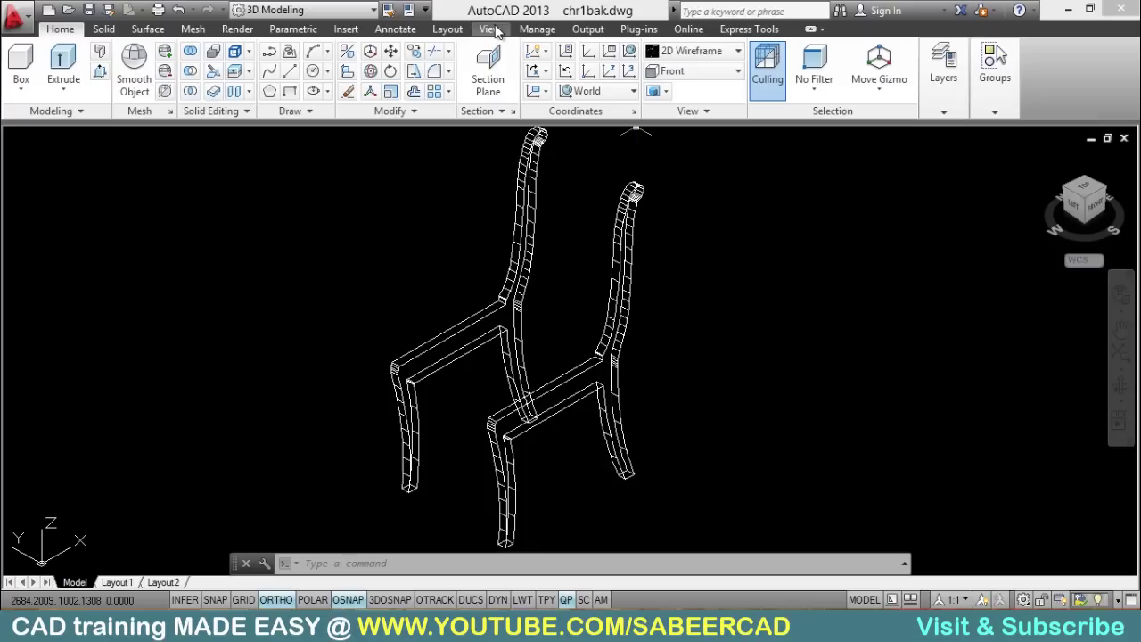
left_click(490, 30)
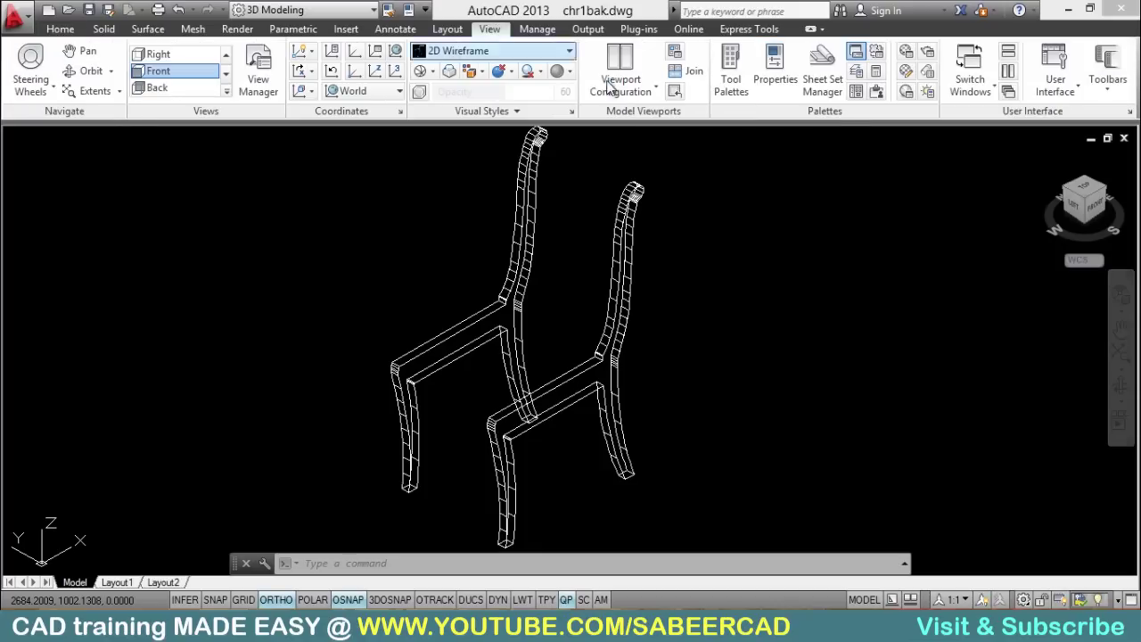
left_click(638, 93)
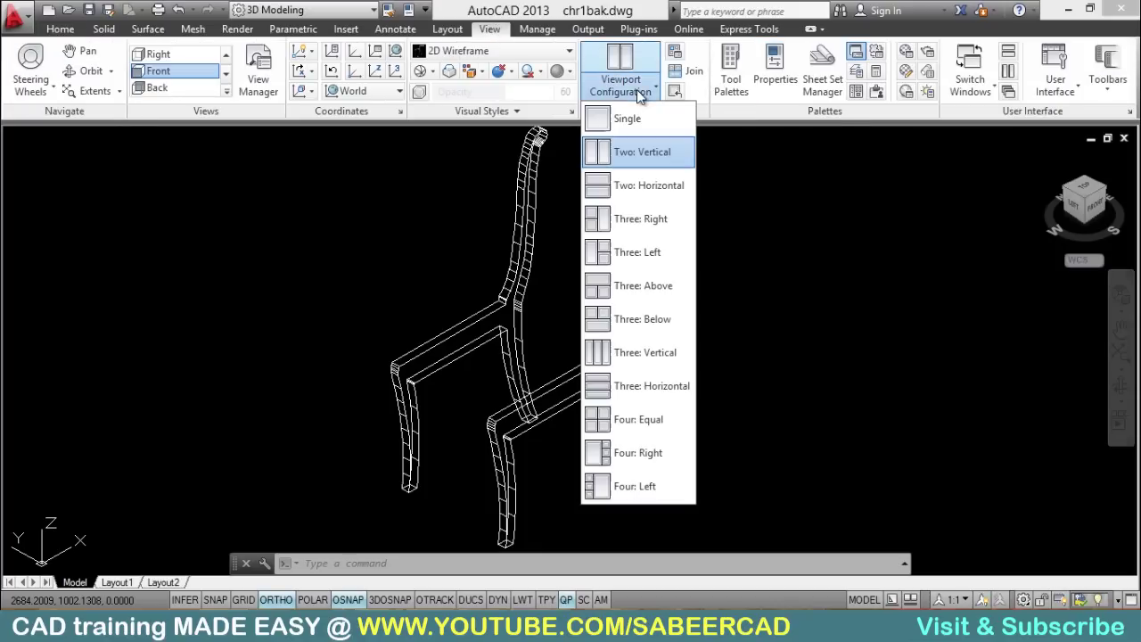
left_click(643, 152)
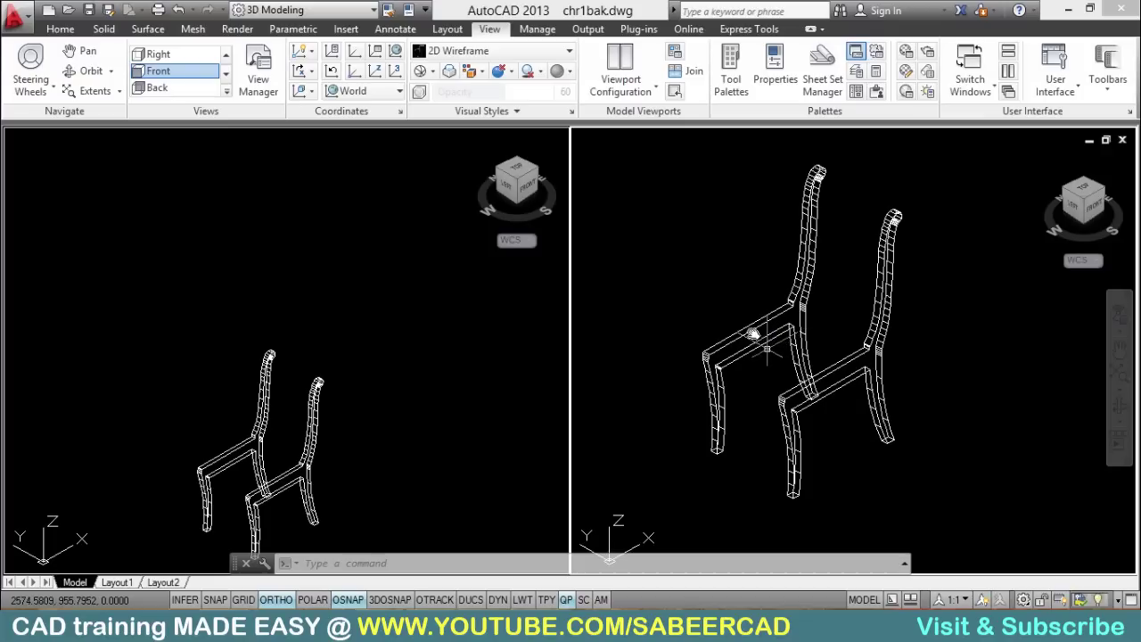
left_click(157, 71)
scroll(745, 358, "down", 3)
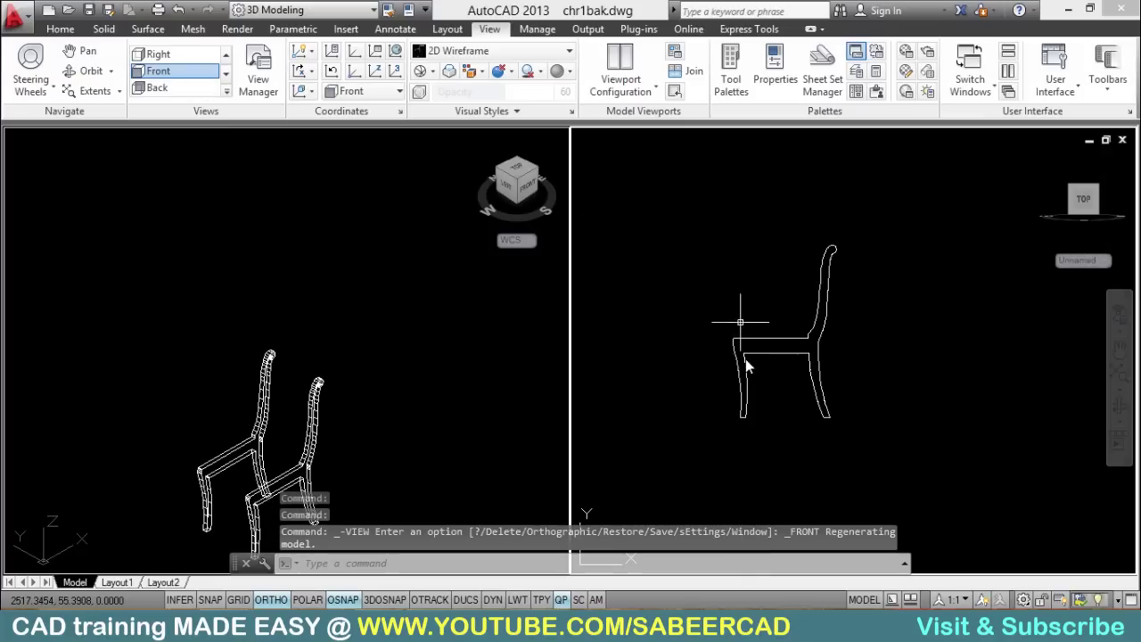
scroll(746, 363, "up", 3)
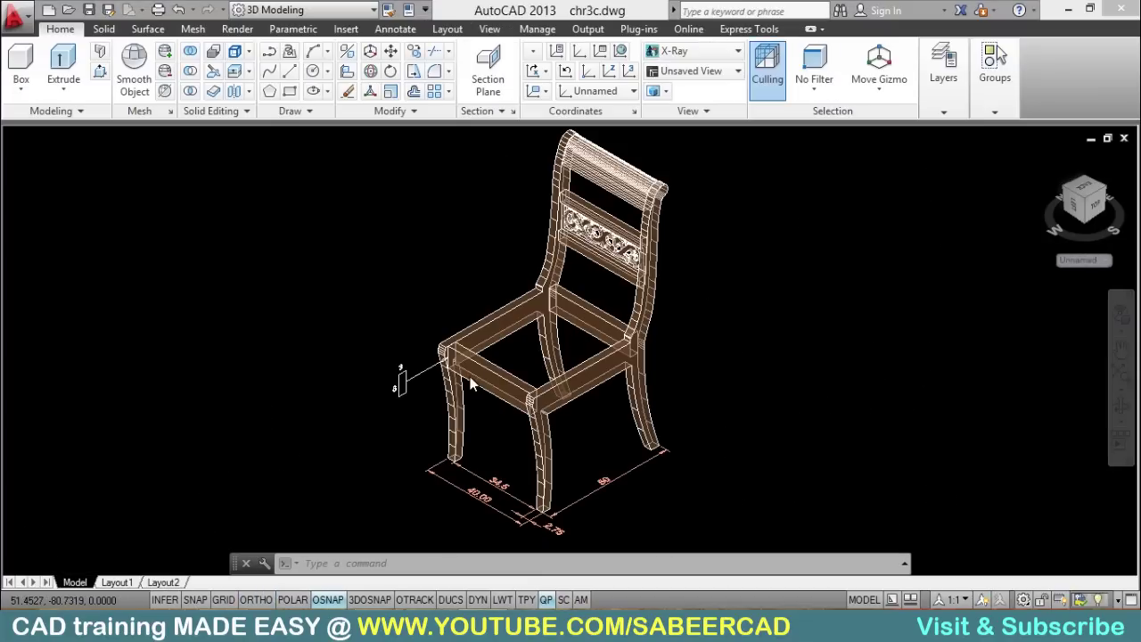
Step: Examine the seat rails, their cross-section callout and the backrest rails on the finished chair model in chr3c.dwg
scroll(529, 314, "up", 3)
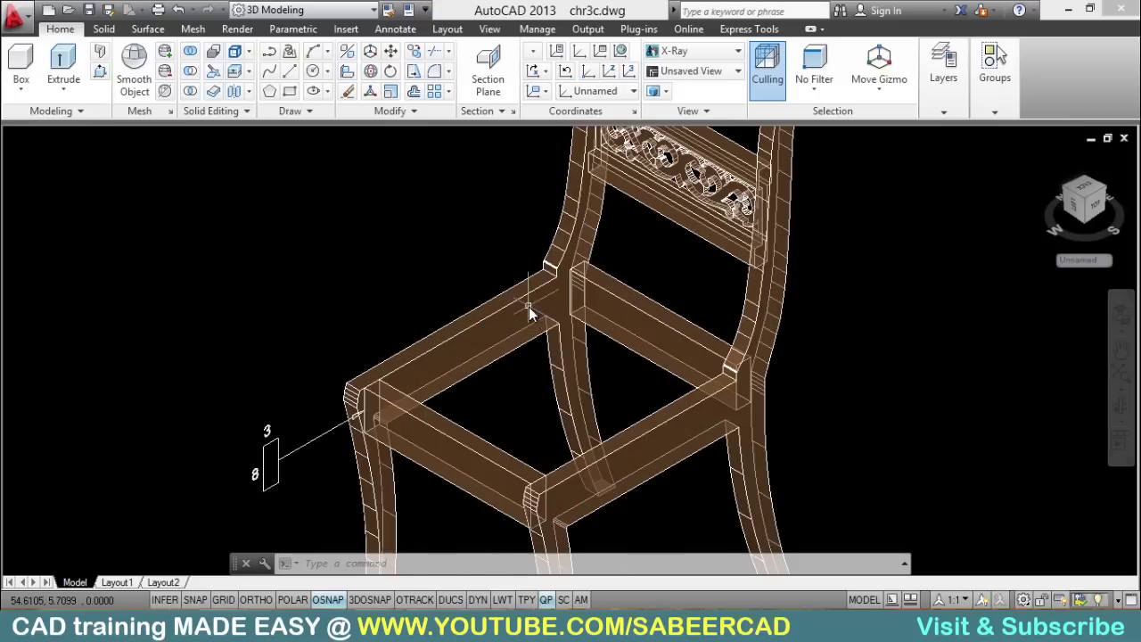
middle_click_drag(511, 316, 408, 339)
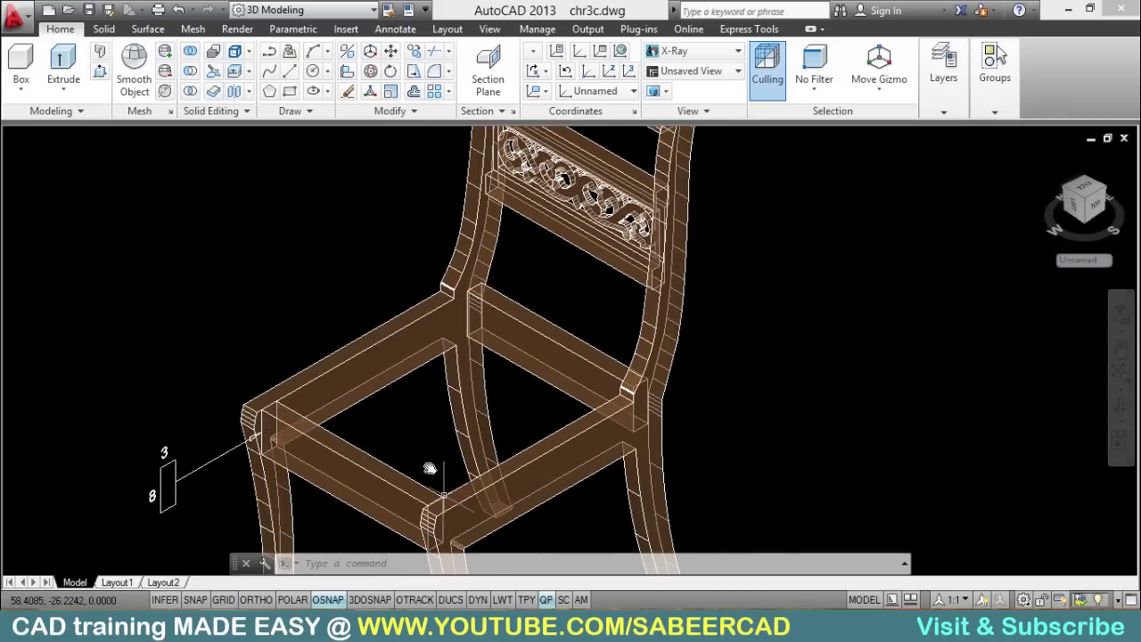
middle_click_drag(553, 214, 461, 334)
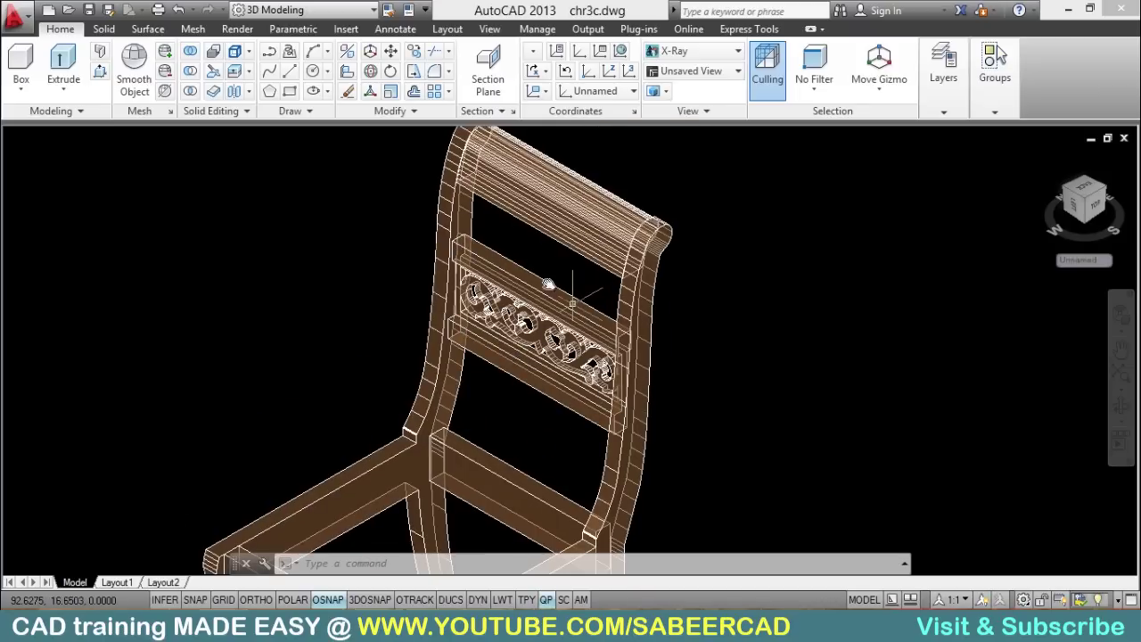
middle_click_drag(497, 159, 486, 238)
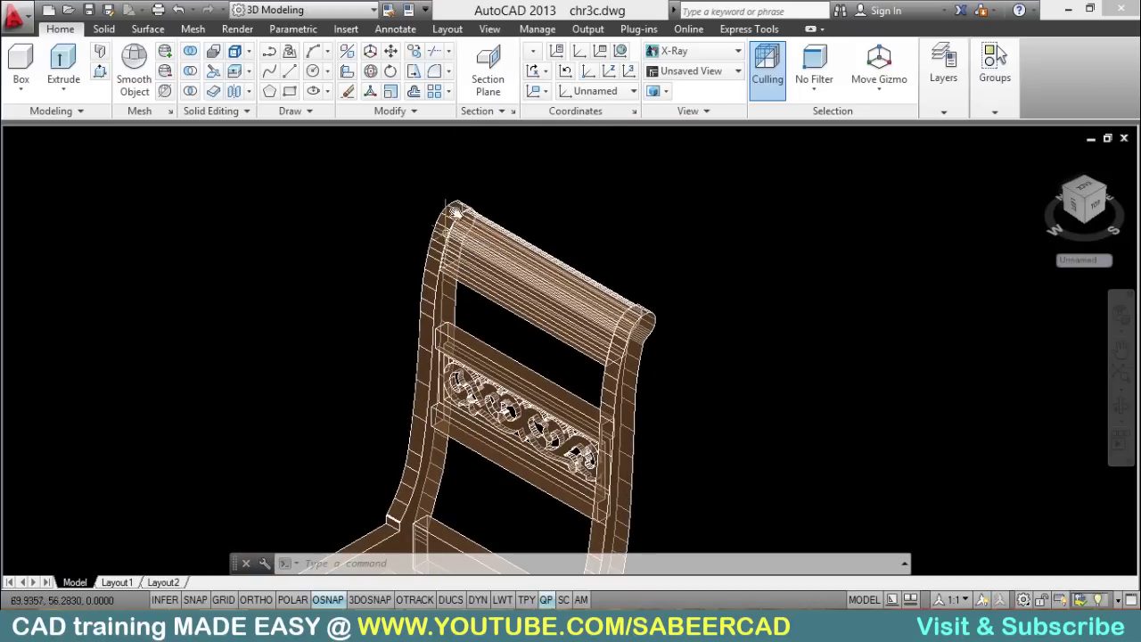
middle_click_drag(455, 499, 488, 282)
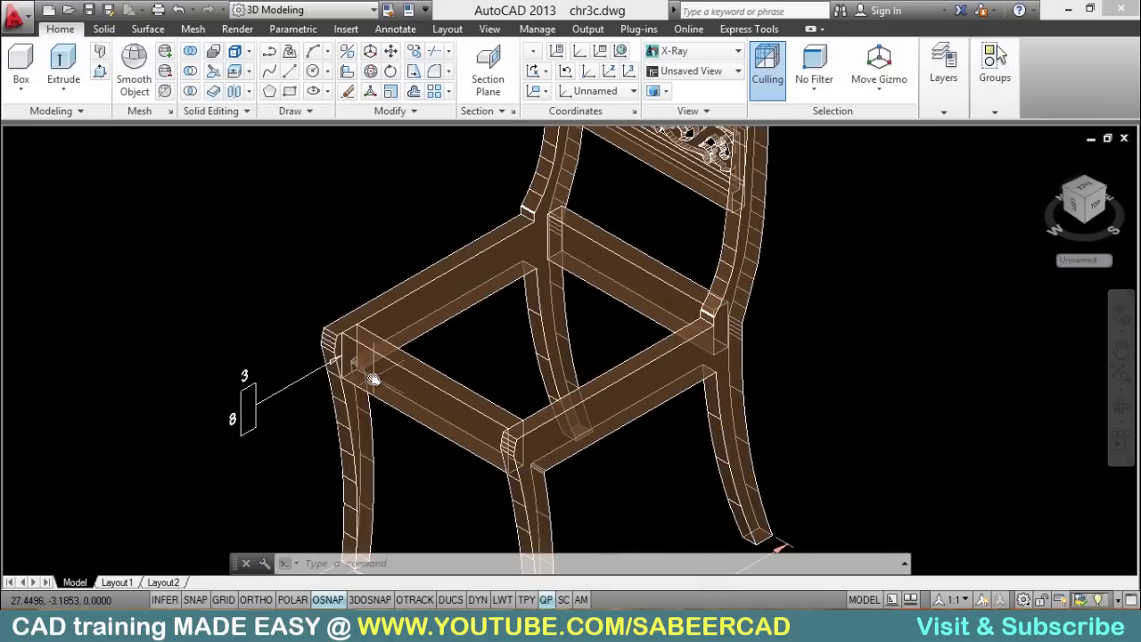
scroll(367, 370, "up", 3)
scroll(344, 333, "up", 3)
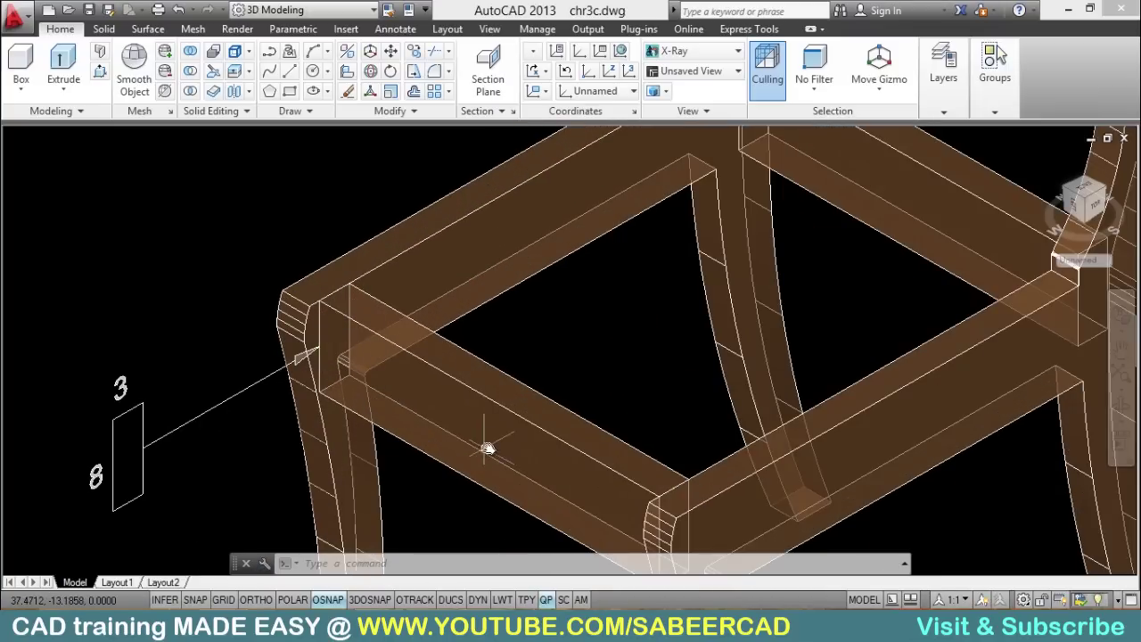
middle_click_drag(484, 451, 523, 204)
middle_click_drag(520, 449, 423, 276)
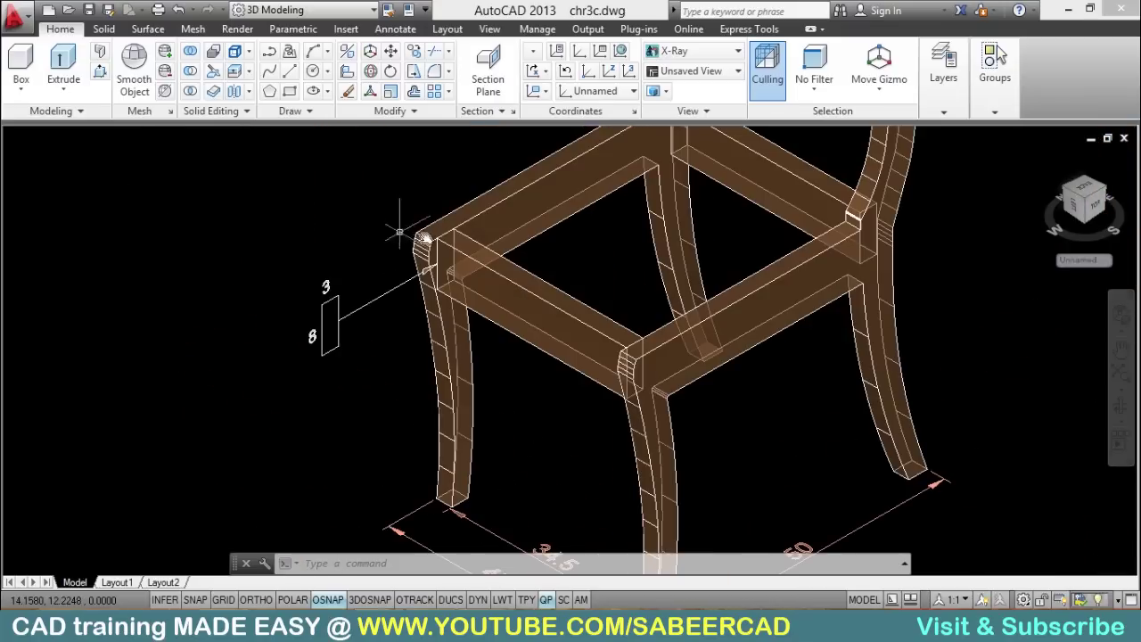
middle_click_drag(423, 233, 371, 332)
Step: In chr1bak.dwg, define a three-point UCS at the copied frame's front leg's bottom corner, with X along its bottom edge and Y pointing upward
scroll(375, 338, "up", 2)
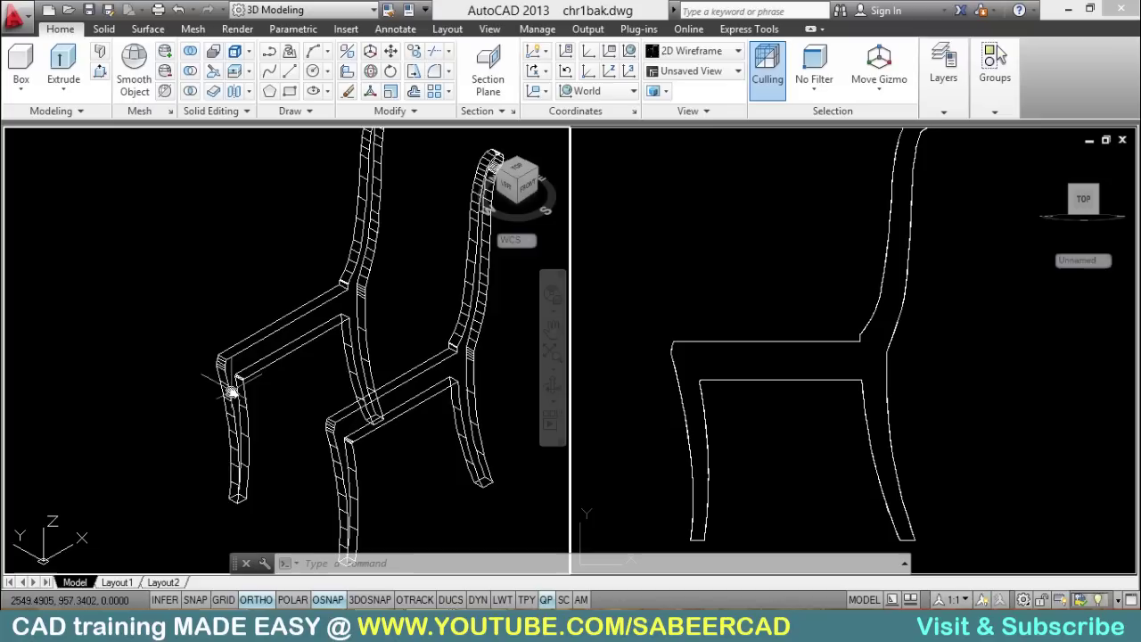
scroll(236, 383, "up", 3)
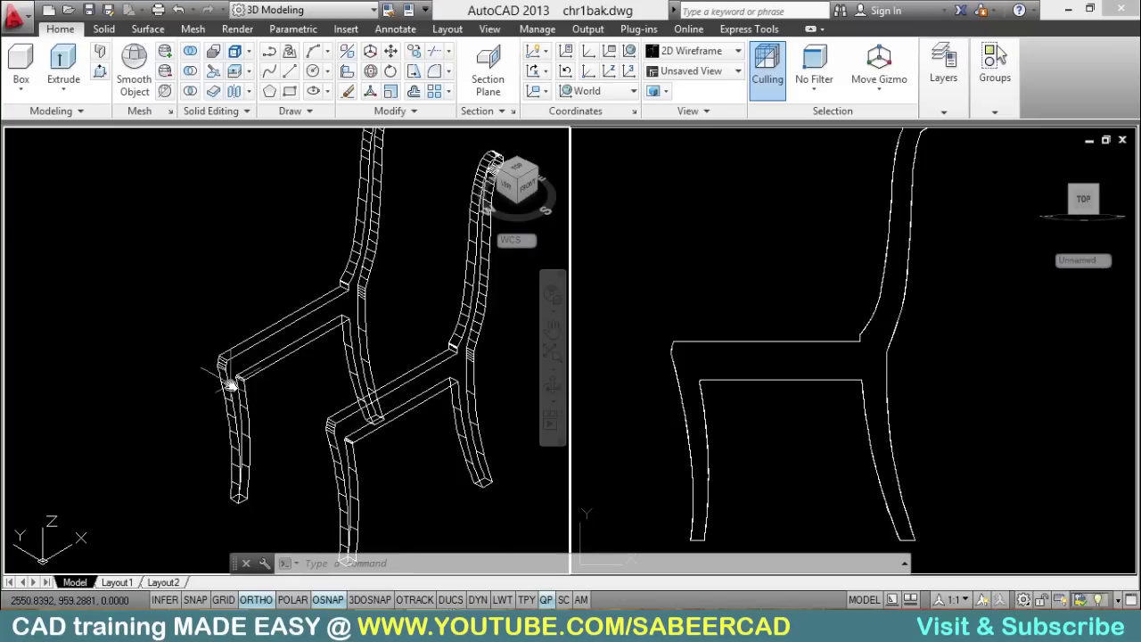
scroll(178, 303, "down", 3)
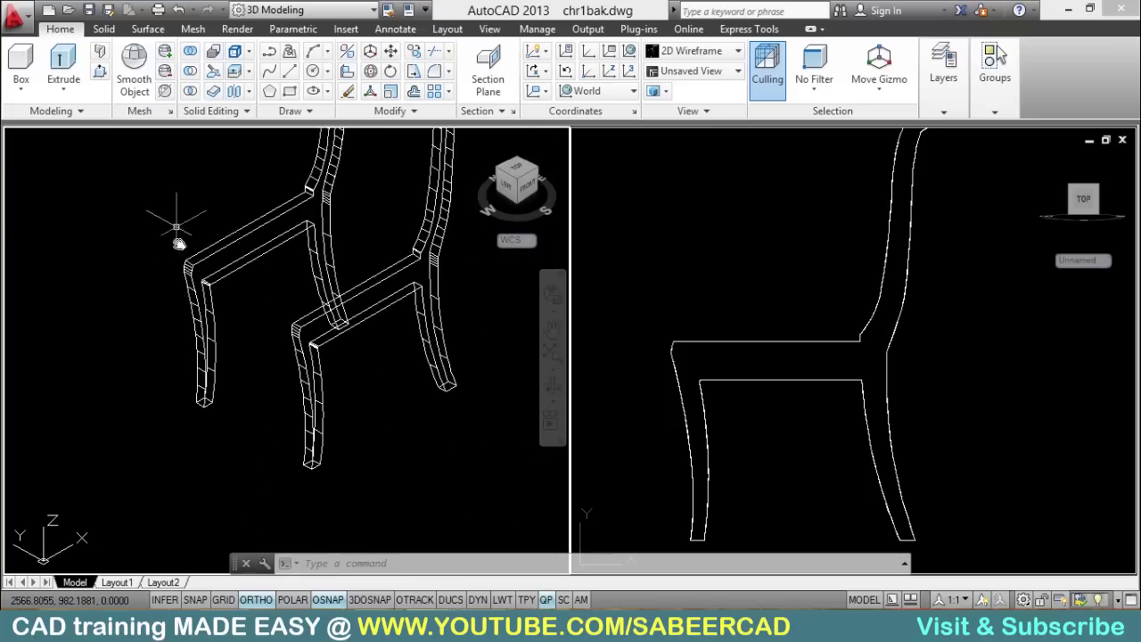
scroll(203, 396, "up", 3)
middle_click_drag(211, 407, 233, 452)
left_click(490, 29)
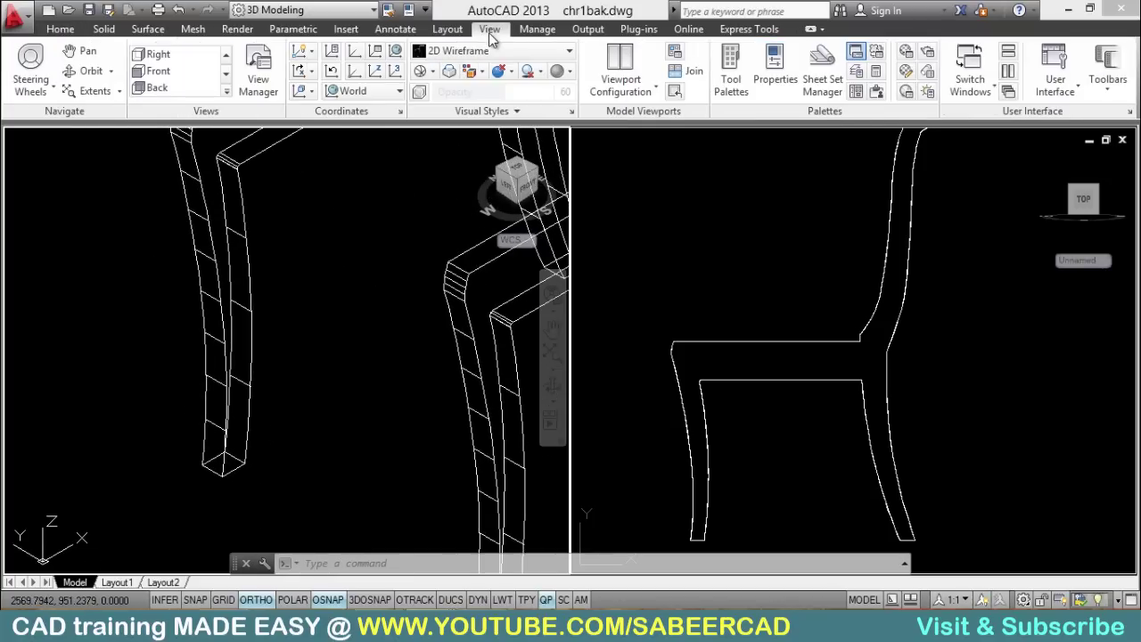
left_click(395, 71)
scroll(223, 500, "up", 3)
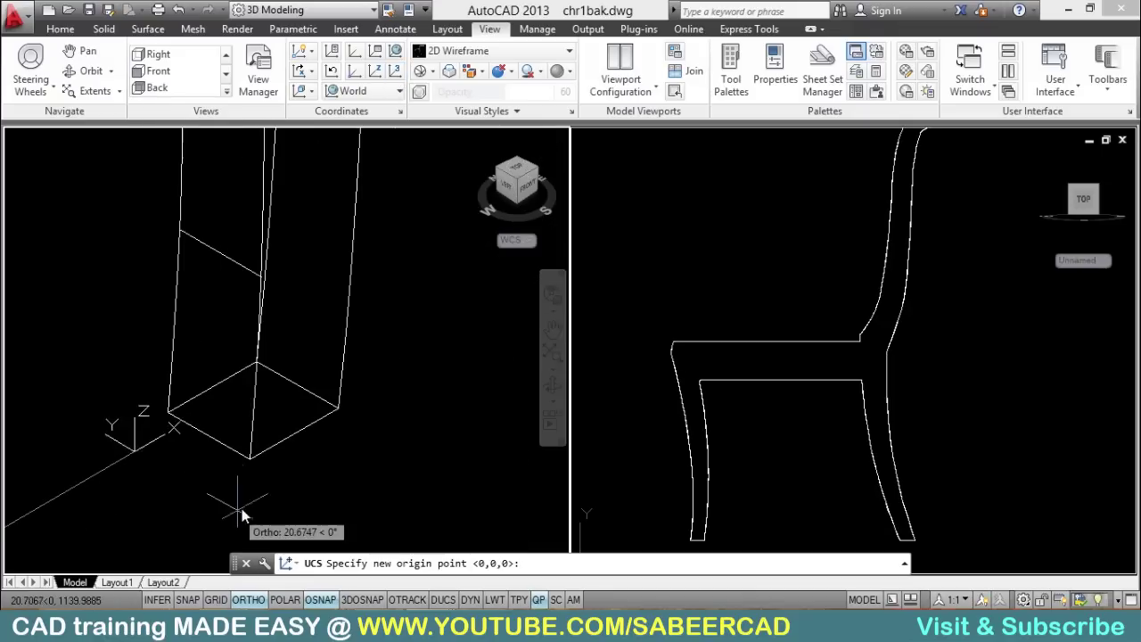
left_click(252, 459)
left_click(339, 407)
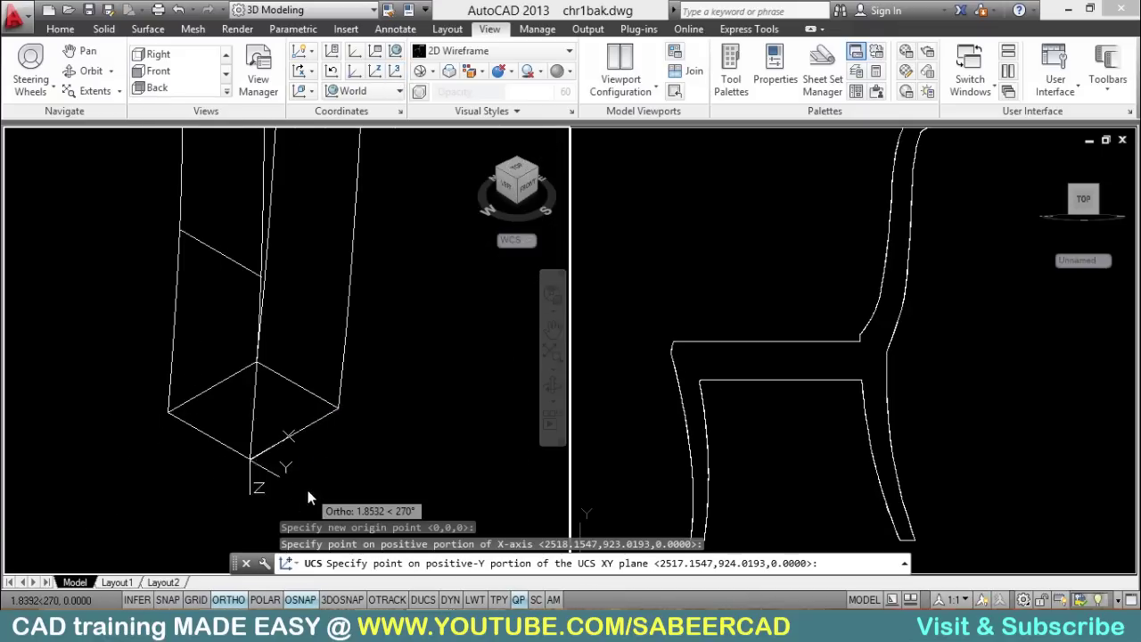
scroll(308, 497, "down", 3)
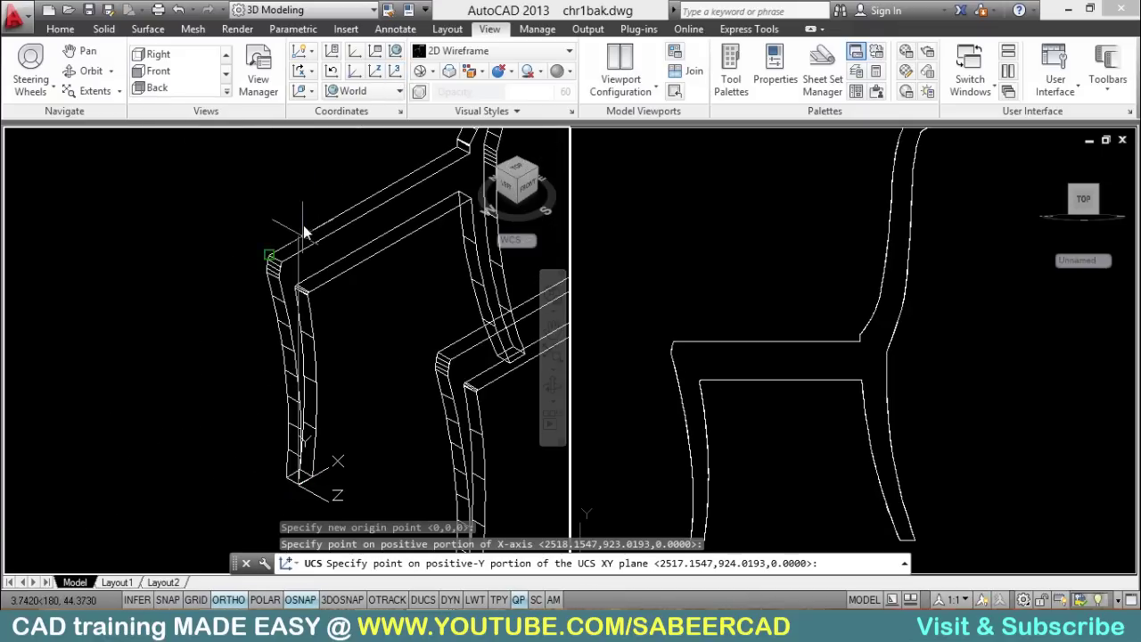
left_click(308, 169)
Step: Draw a rectangle 3 long and 8 wide on the copied frame, starting where the seat's underside meets the front leg
scroll(306, 470, "up", 2)
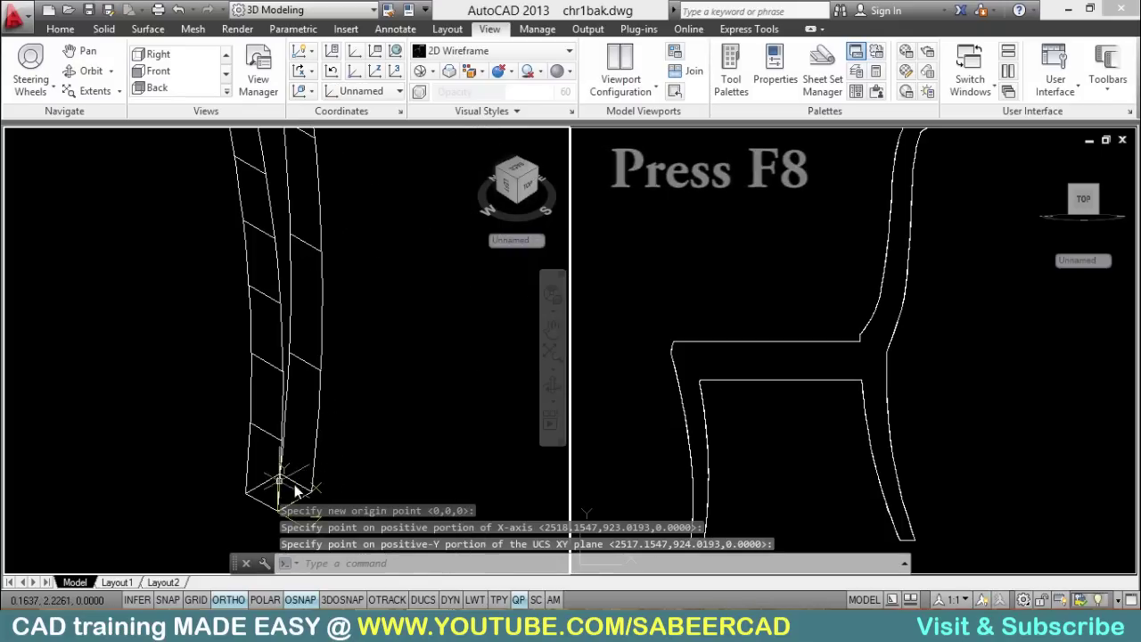
scroll(298, 490, "up", 2)
middle_click_drag(312, 414, 239, 513)
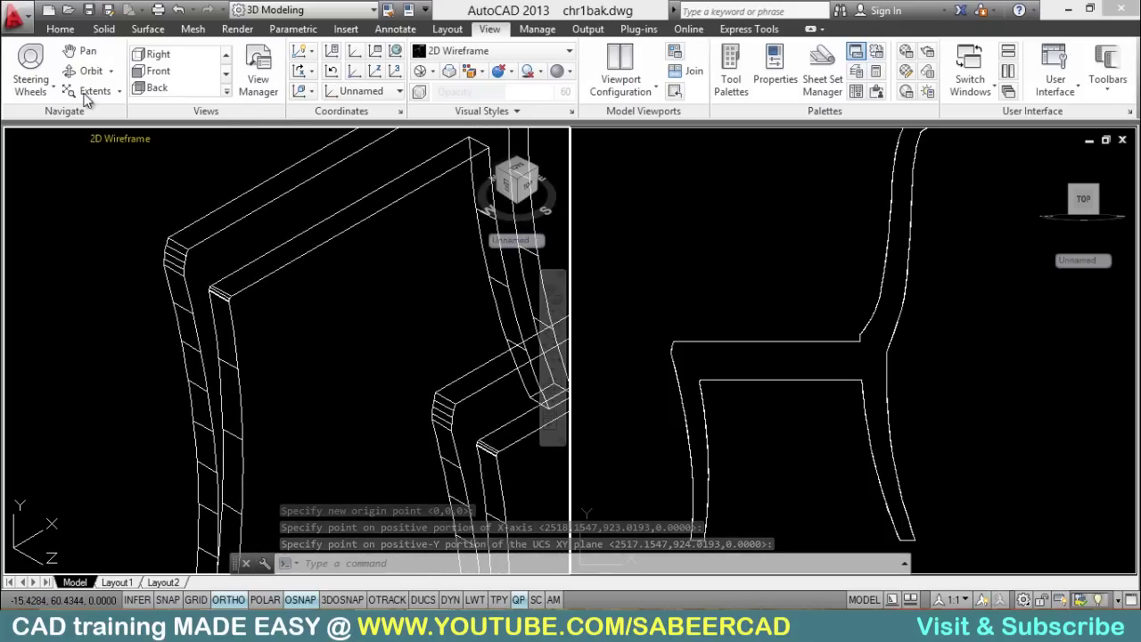
left_click(60, 28)
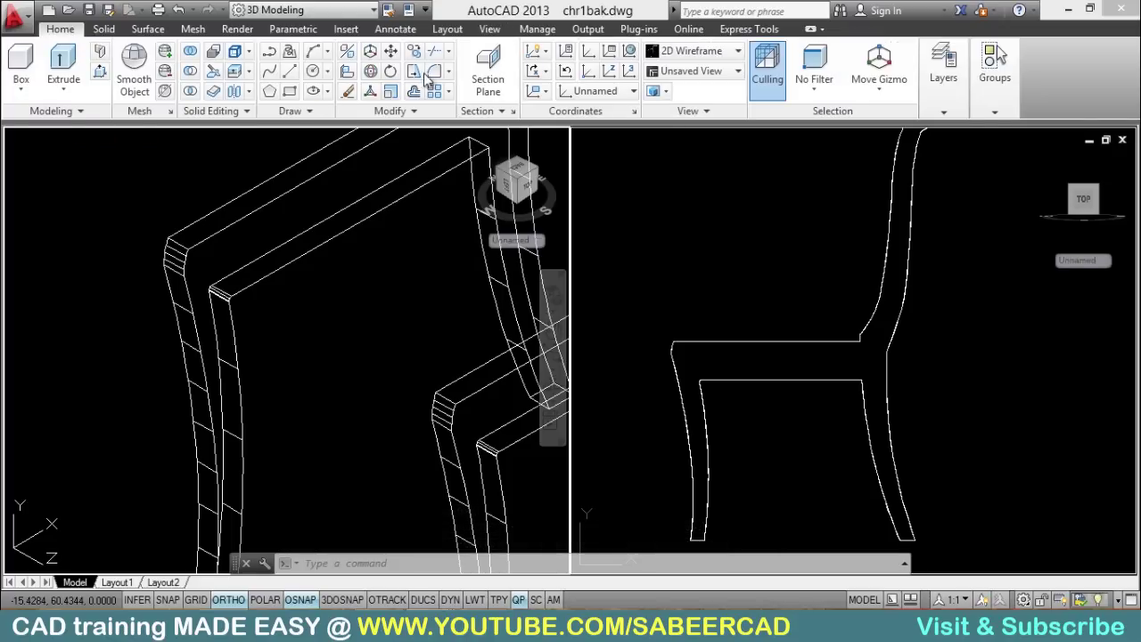
left_click(289, 90)
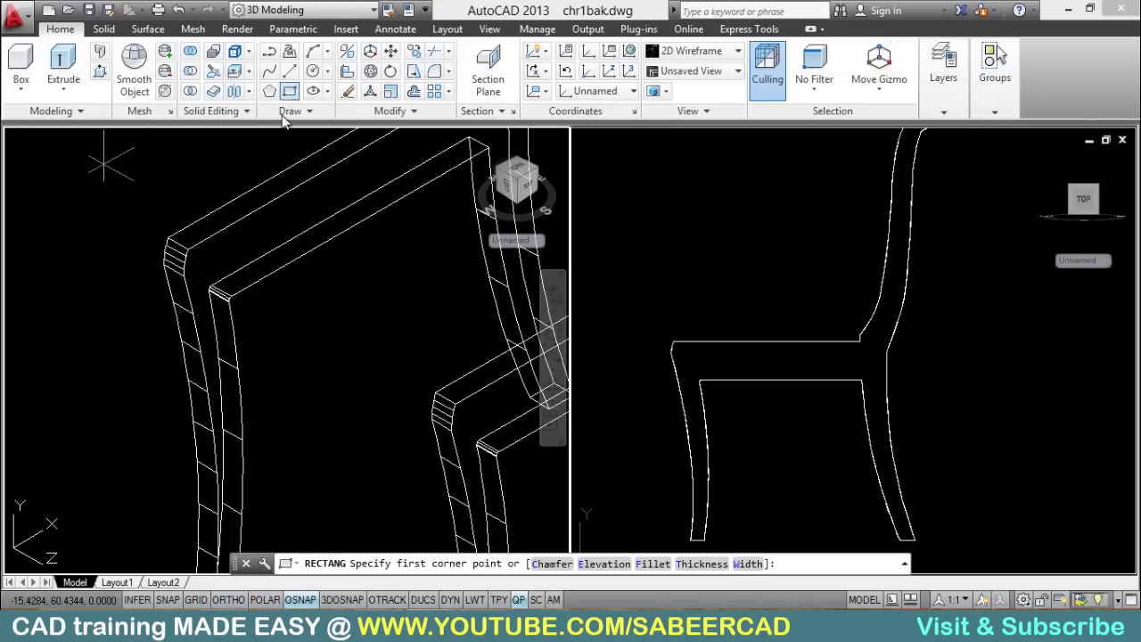
scroll(238, 285, "up", 2)
left_click(238, 303)
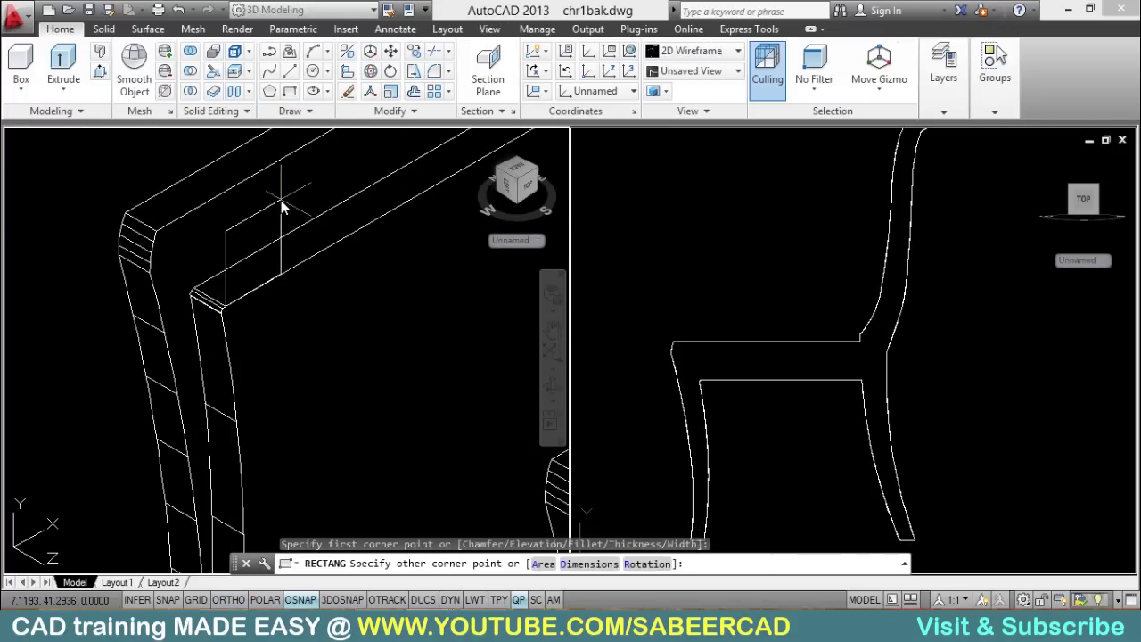
type("D")
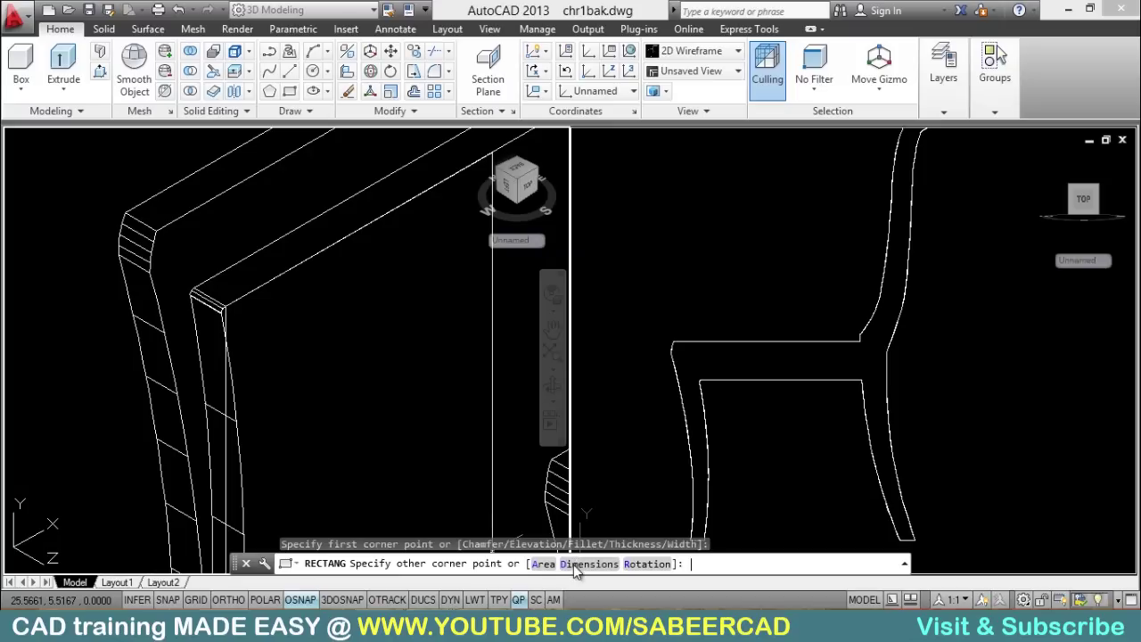
key("Return")
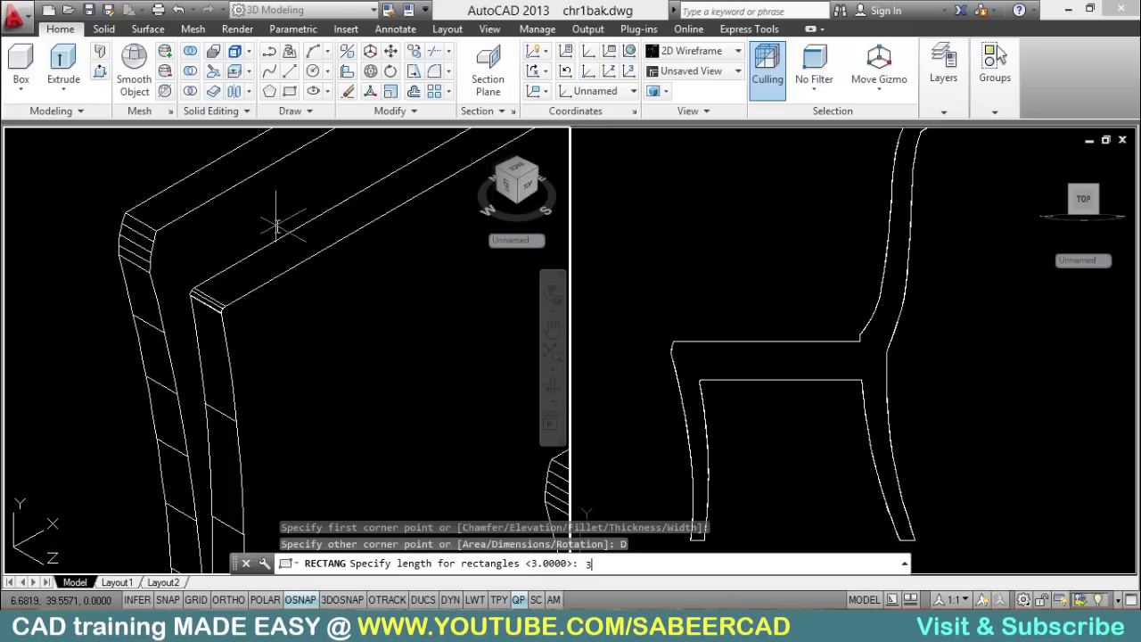
type("3")
key("Return")
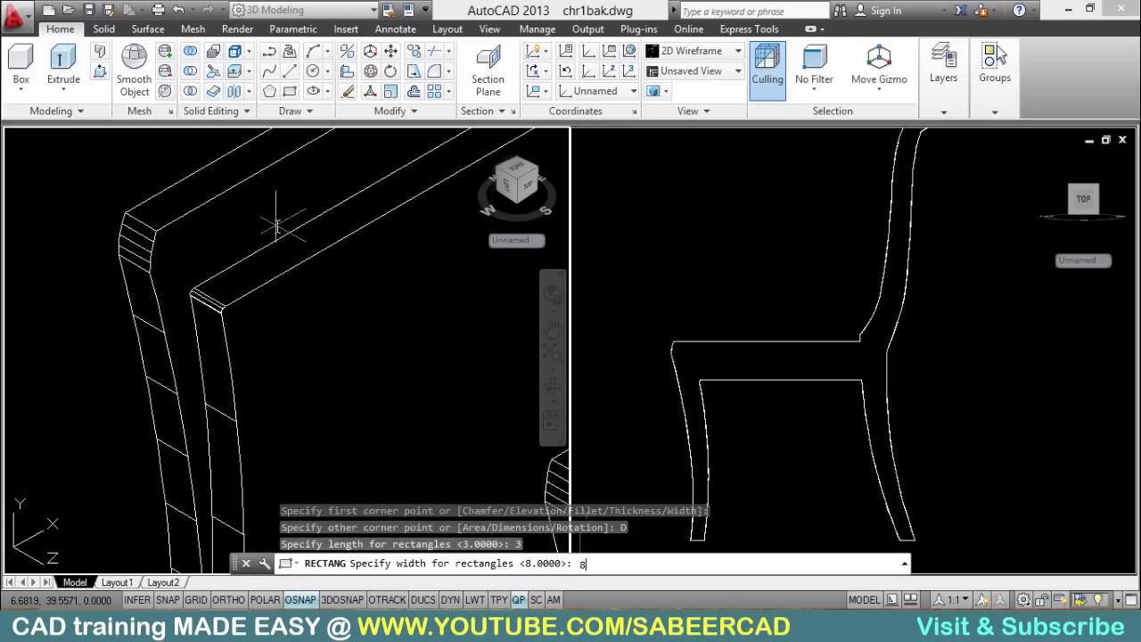
type("8")
key("Return")
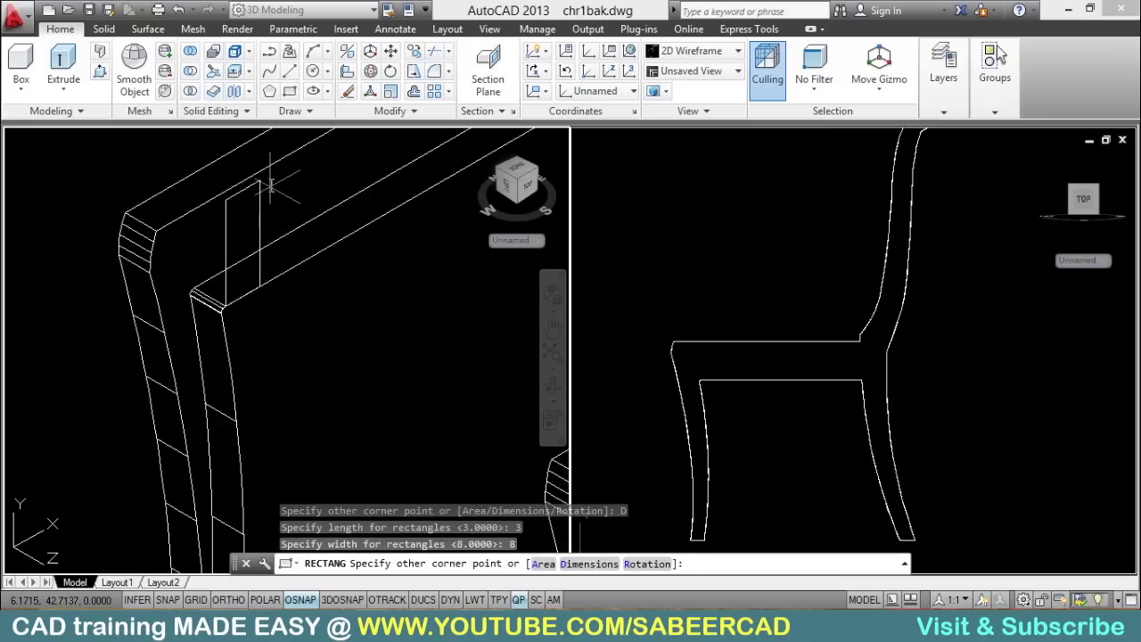
key("F8")
left_click(270, 187)
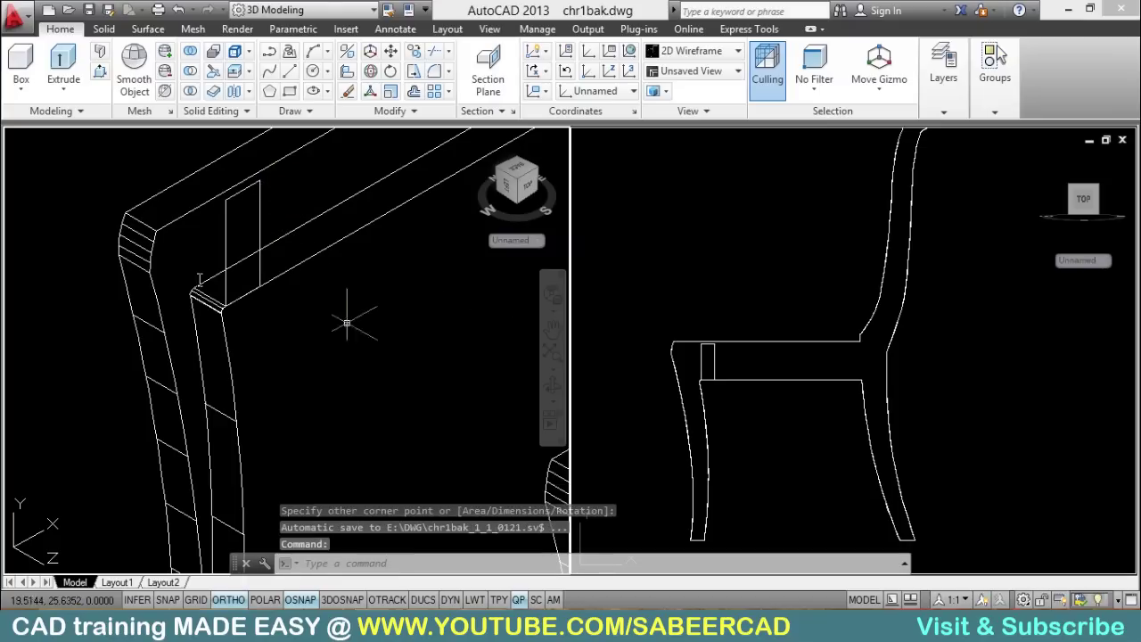
Step: Move the rectangle freely, with object snap and ortho off, to the seat's front end just beneath its upper edge
left_click(729, 381)
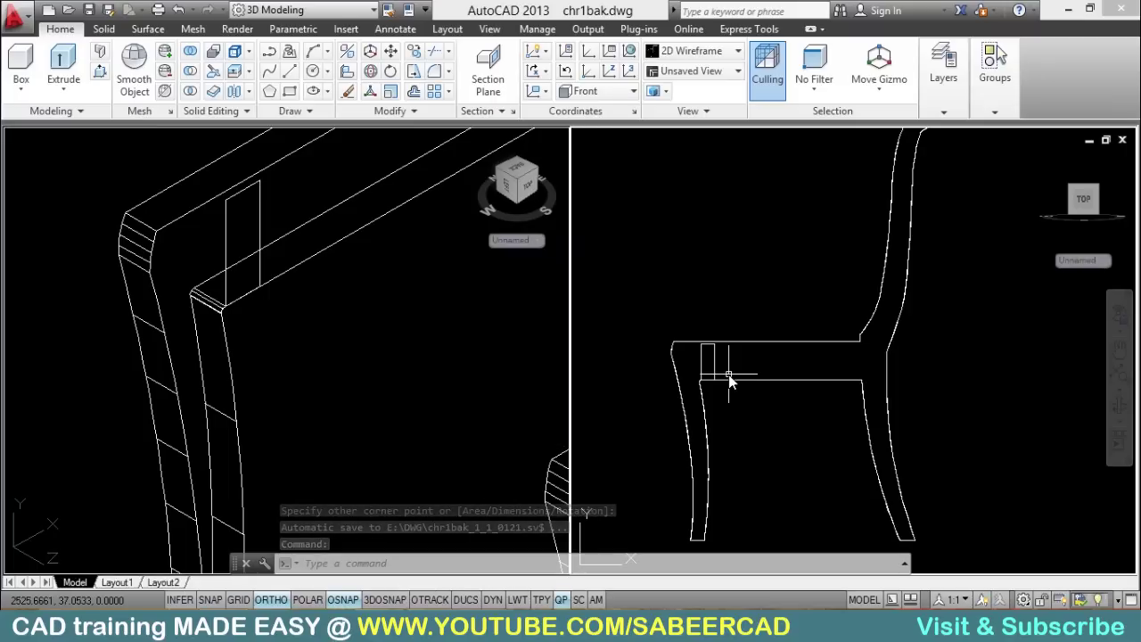
scroll(715, 361, "up", 4)
middle_click_drag(724, 367, 831, 349)
scroll(829, 348, "up", 2)
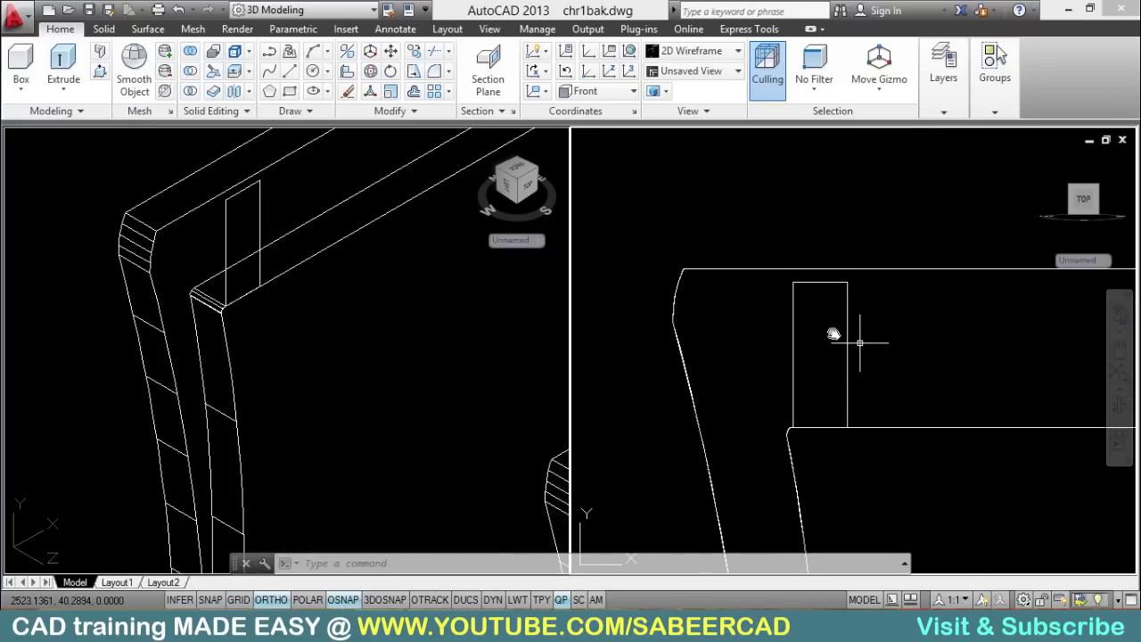
left_click(391, 51)
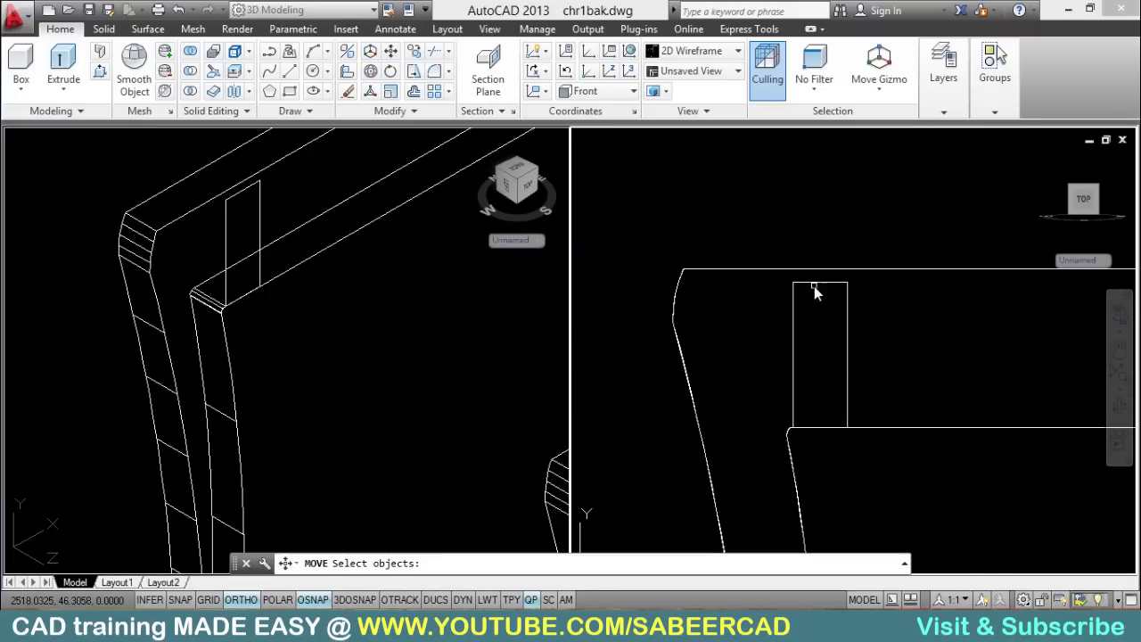
left_click(846, 311)
key("Return")
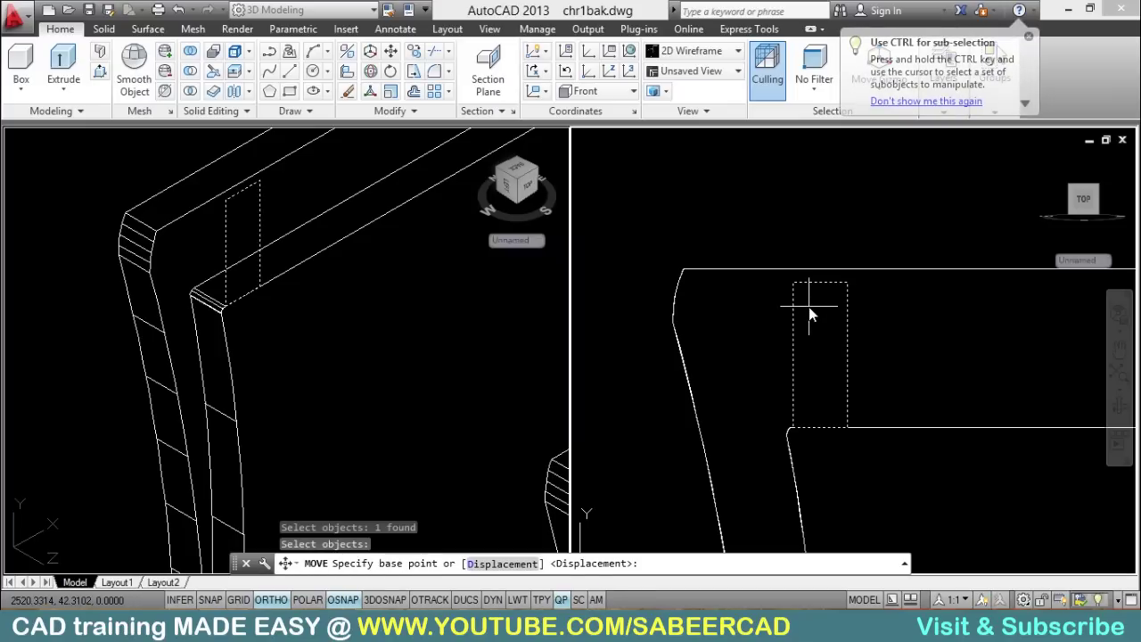
key("F3")
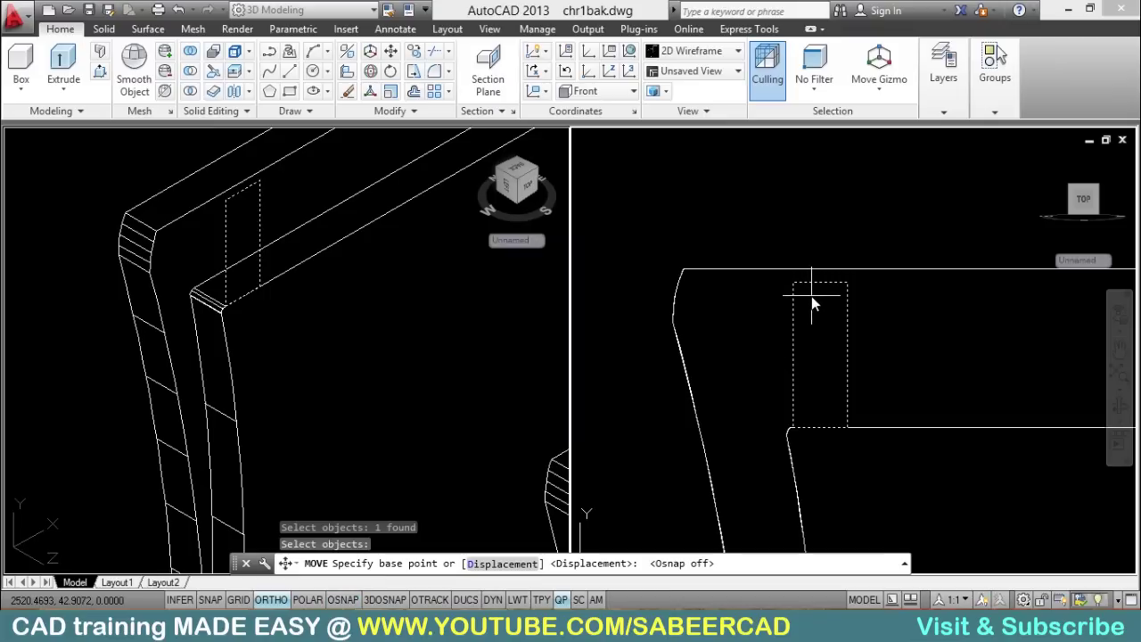
left_click(811, 297)
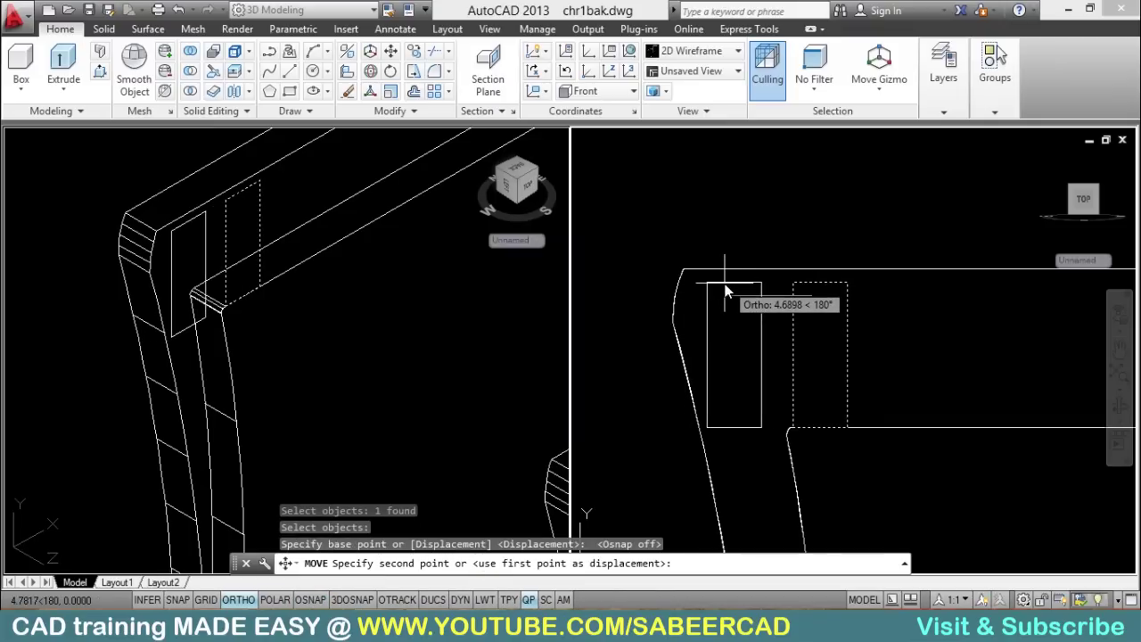
key("F8")
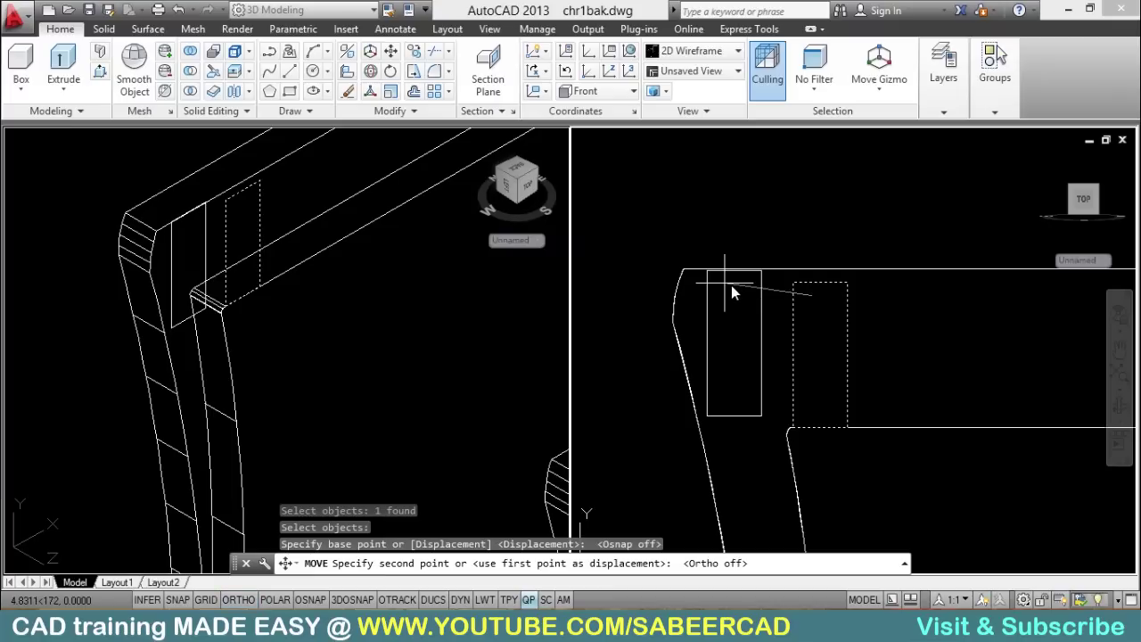
scroll(720, 287, "up", 2)
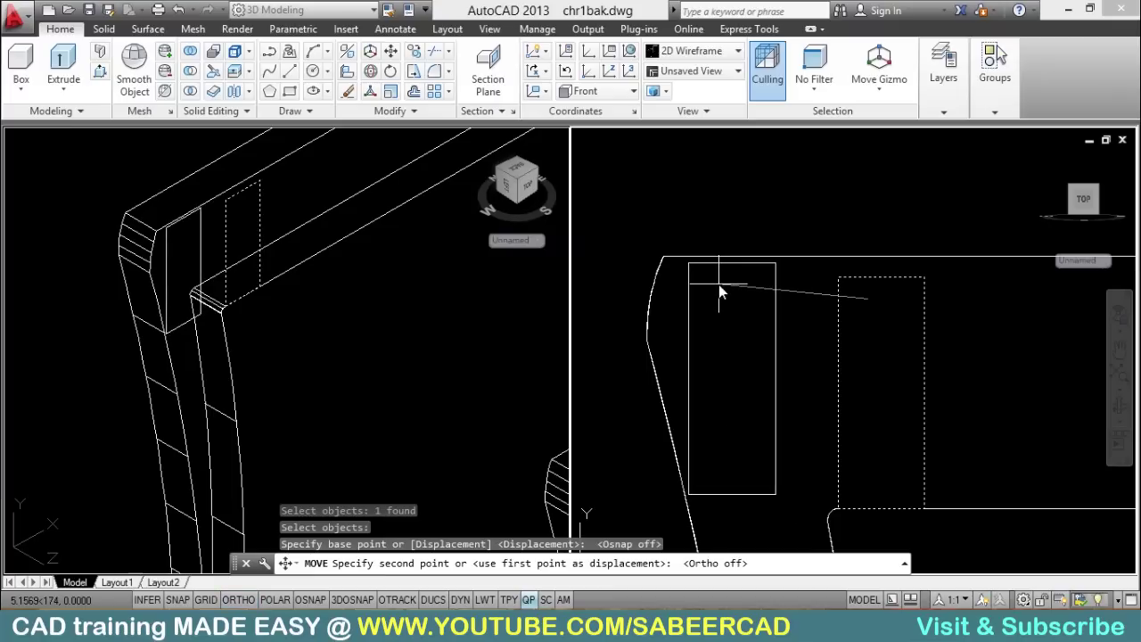
left_click(721, 281)
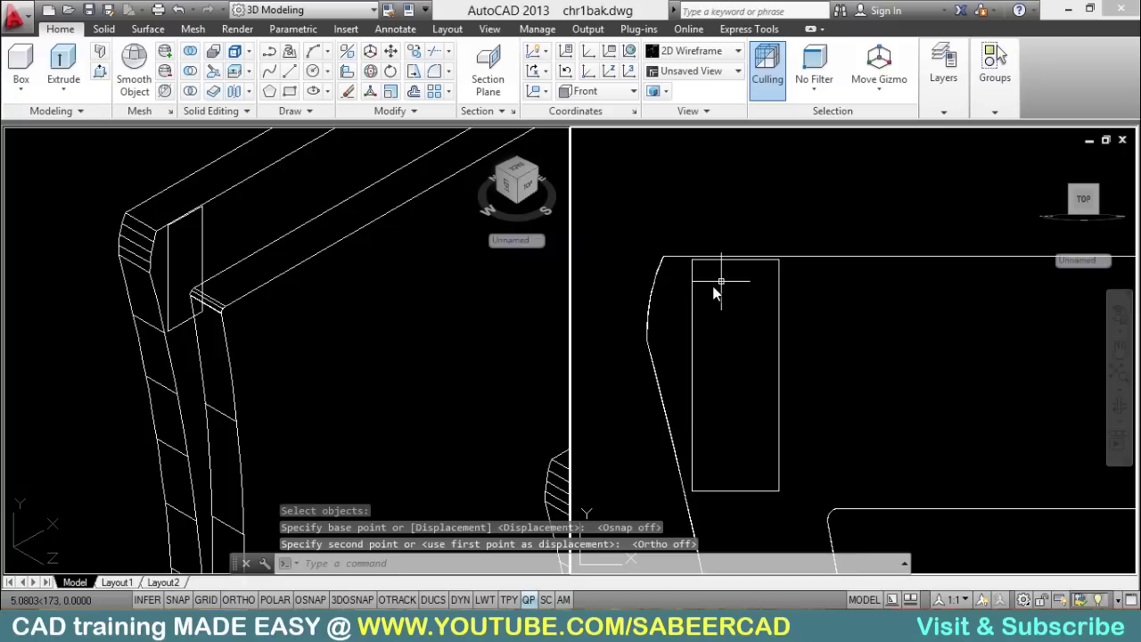
Step: Extrude the moved rectangle 34.5 units toward the other side frame to form the front seat rail
left_click(222, 257)
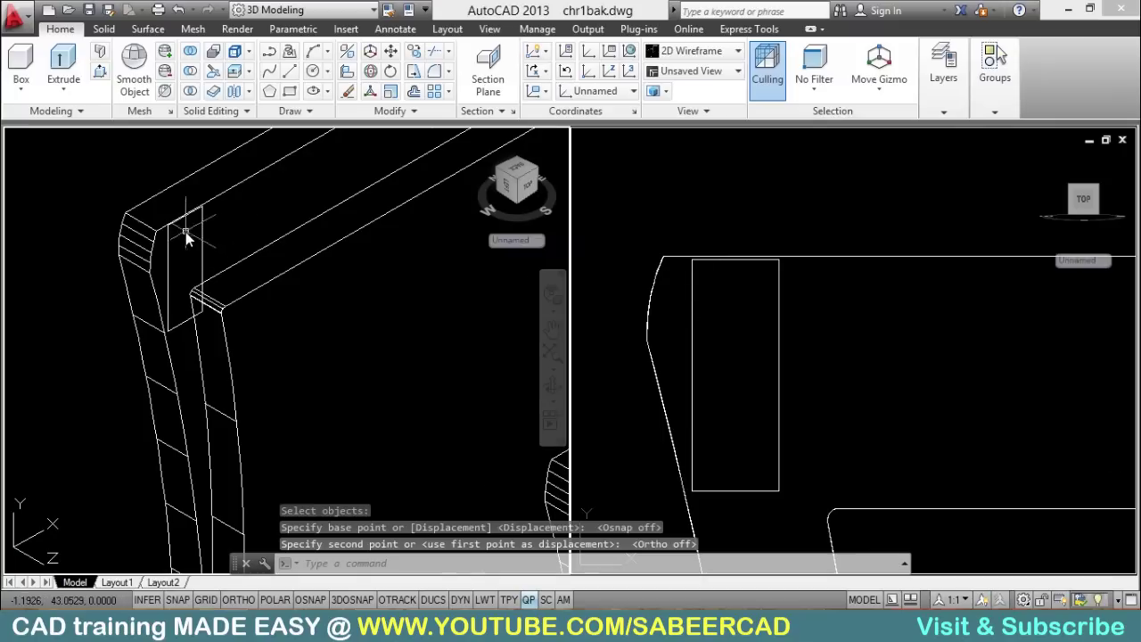
scroll(185, 232, "down", 2)
scroll(226, 270, "up", 1)
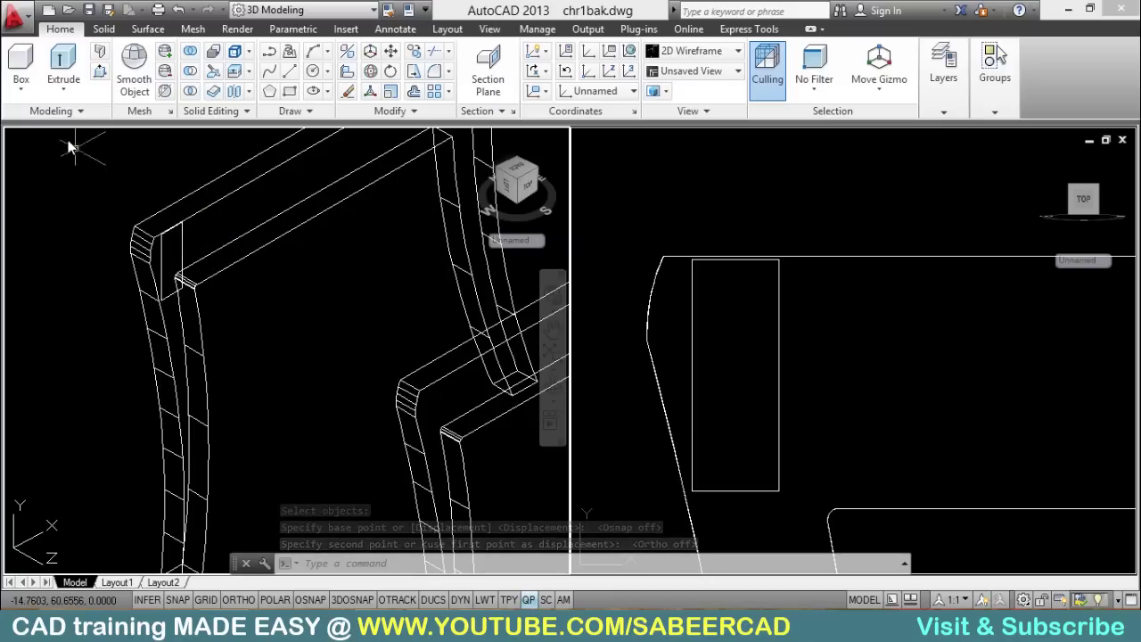
left_click(62, 60)
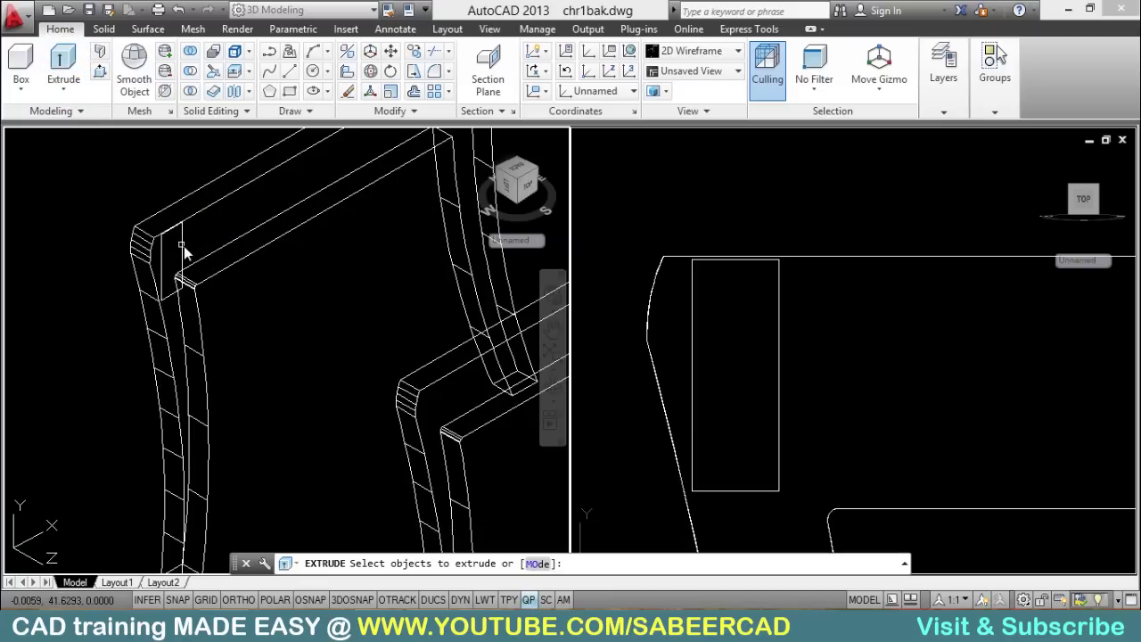
left_click(185, 248)
key("Return")
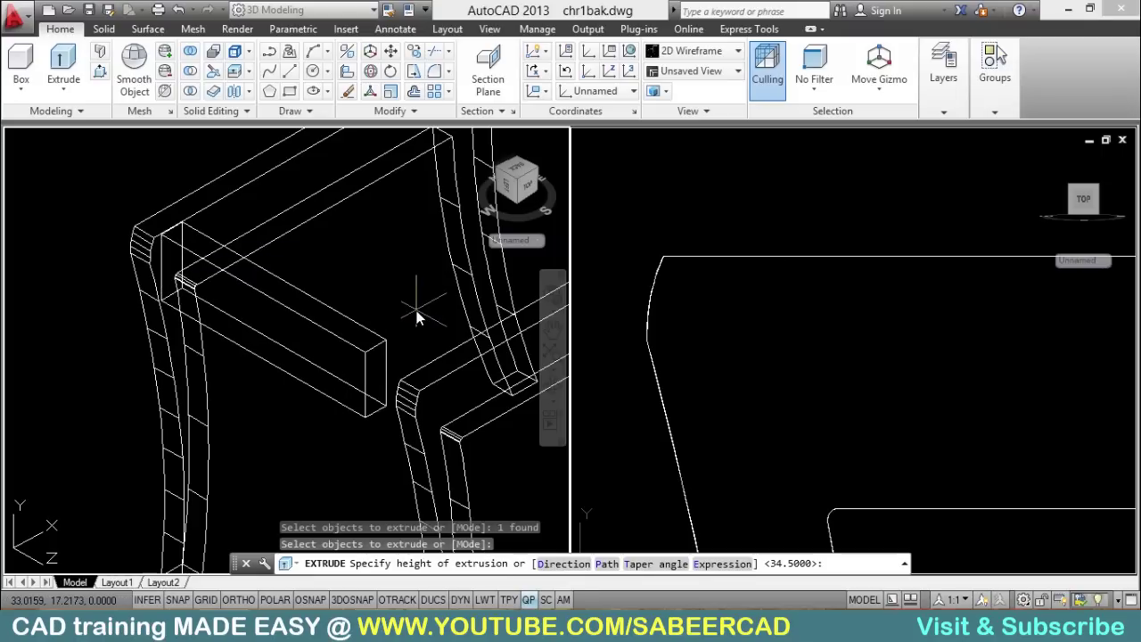
type("34.5")
key("Return")
Step: Copy the front seat rail horizontally about 43 units, with ortho on, to the seat's rear end between the back legs
left_click(809, 354)
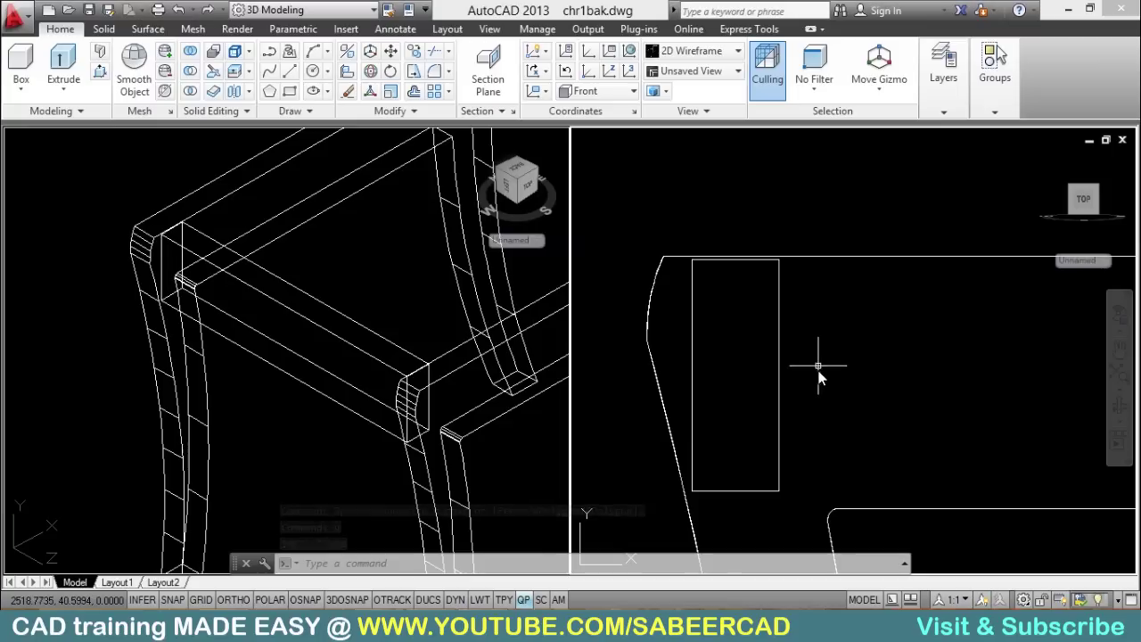
scroll(721, 360, "down", 3)
middle_click_drag(841, 370, 944, 373)
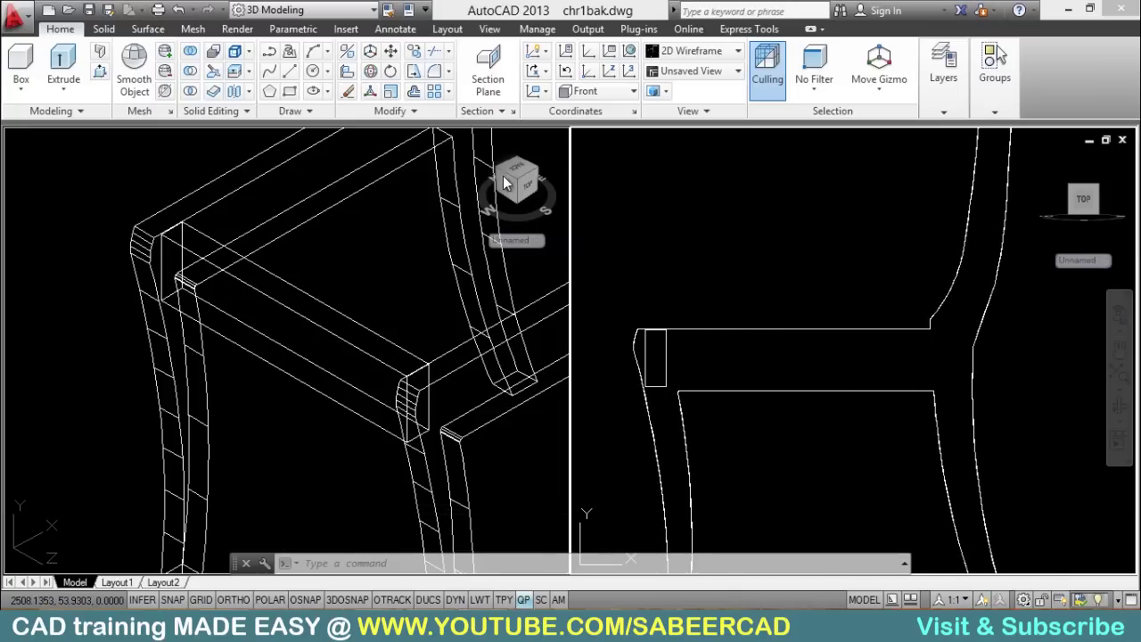
left_click(414, 52)
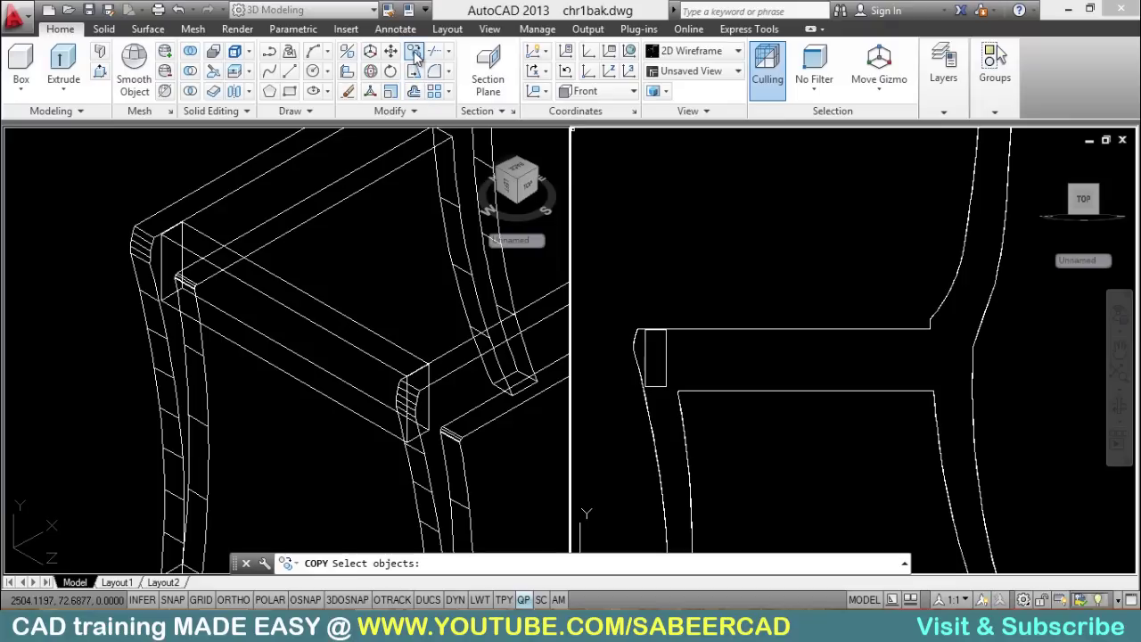
left_click(666, 362)
key("Return")
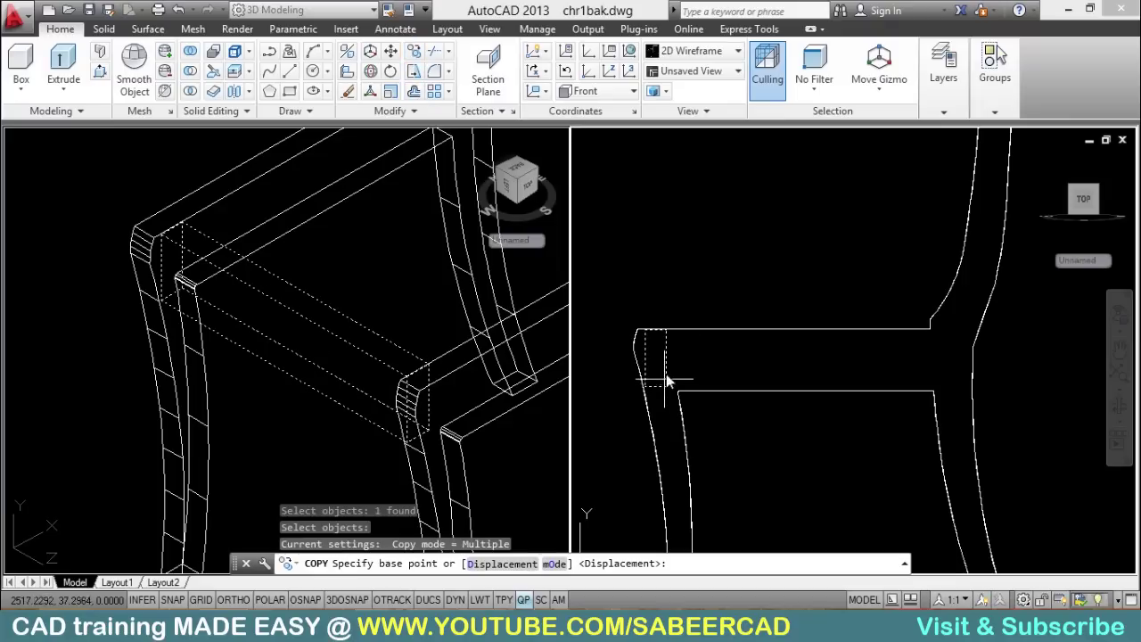
left_click(655, 320)
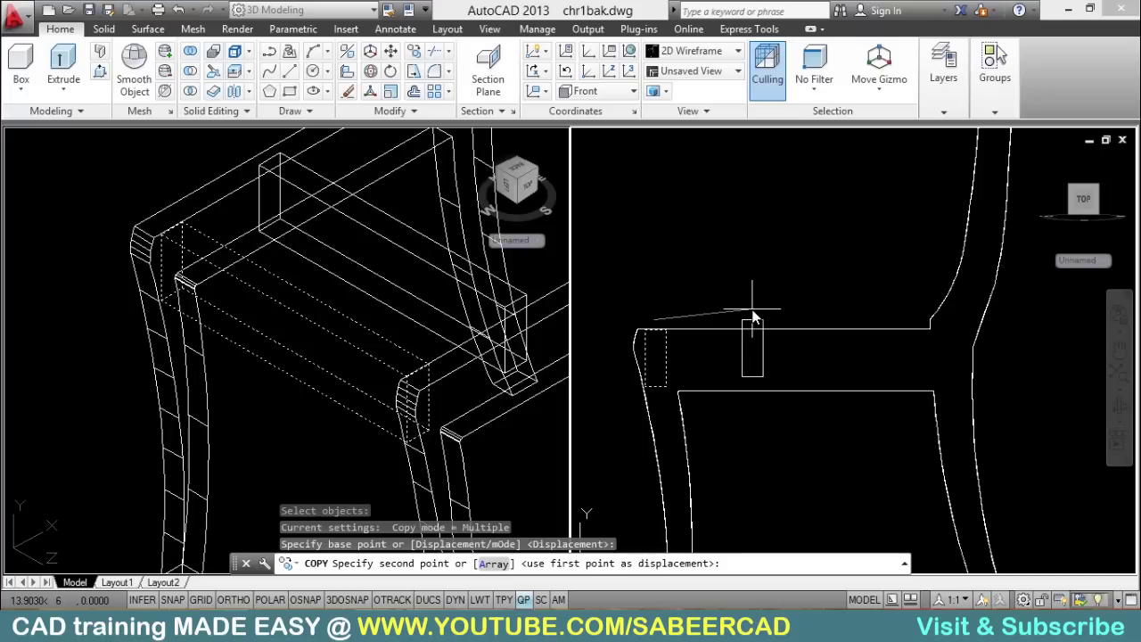
key("F8")
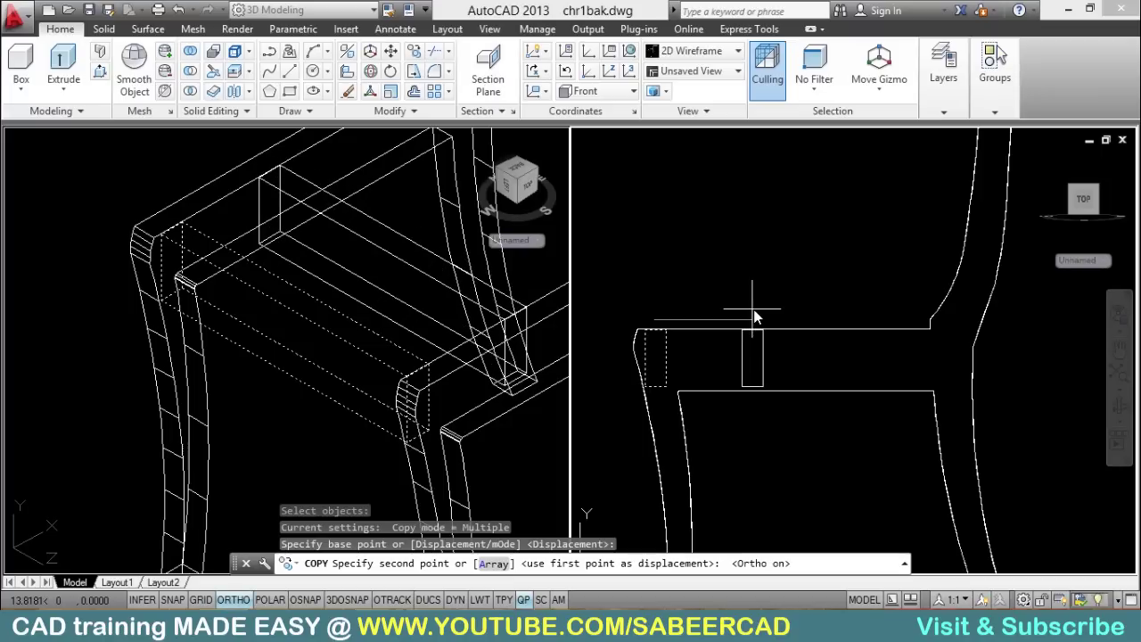
scroll(960, 340, "up", 2)
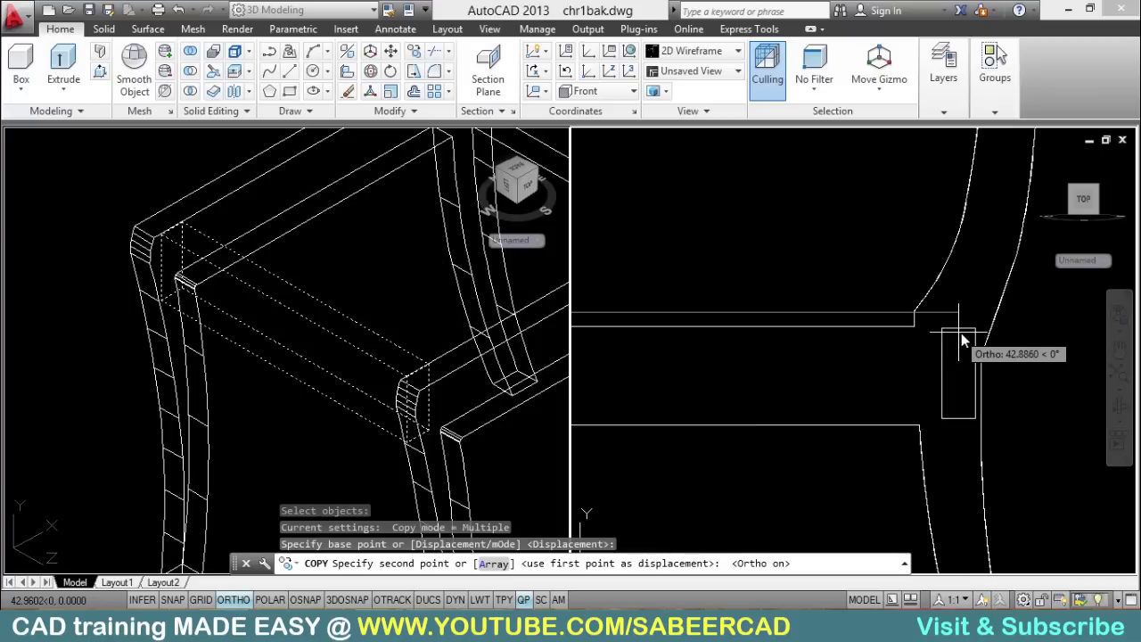
scroll(963, 339, "down", 3)
left_click(820, 318)
scroll(820, 318, "down", 2)
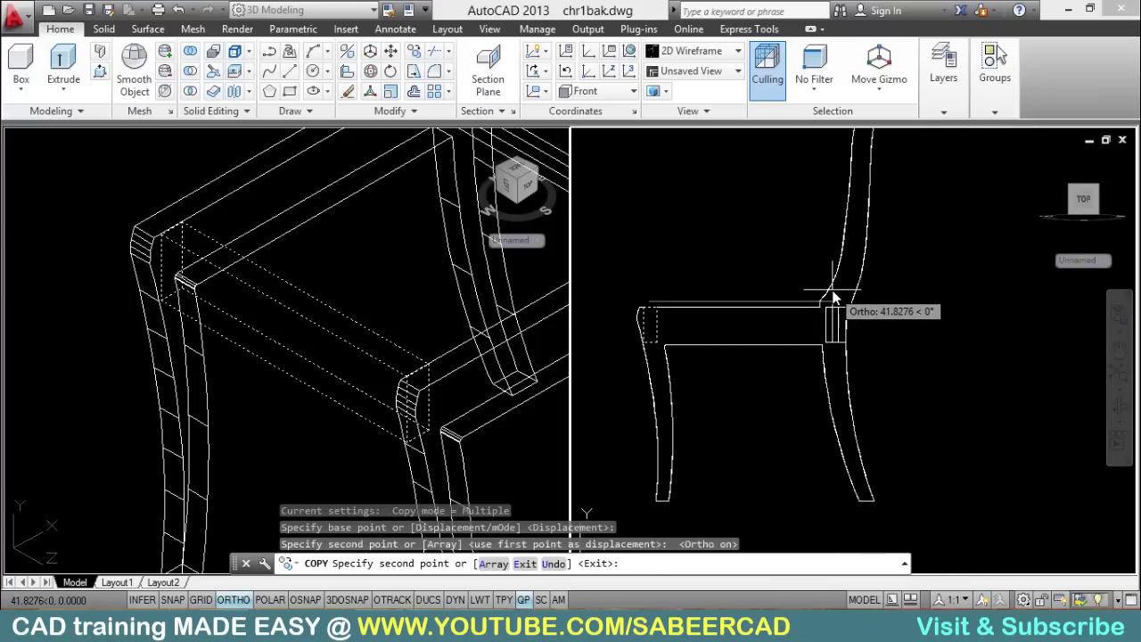
key("Escape")
left_click(400, 298)
scroll(397, 305, "down", 3)
middle_click_drag(398, 305, 340, 343, "shift")
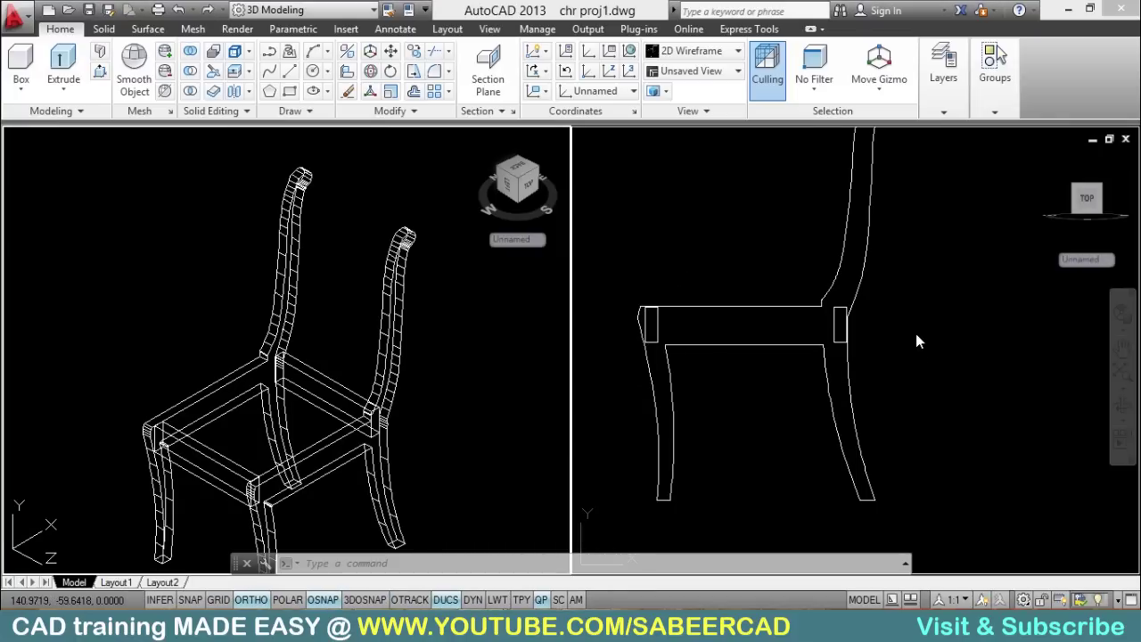
Step: Turn off dynamic UCS for working at the rounded top end of the backrest post in the side view
left_click(894, 267)
middle_click_drag(847, 225, 769, 547)
scroll(776, 375, "up", 5)
scroll(789, 299, "up", 2)
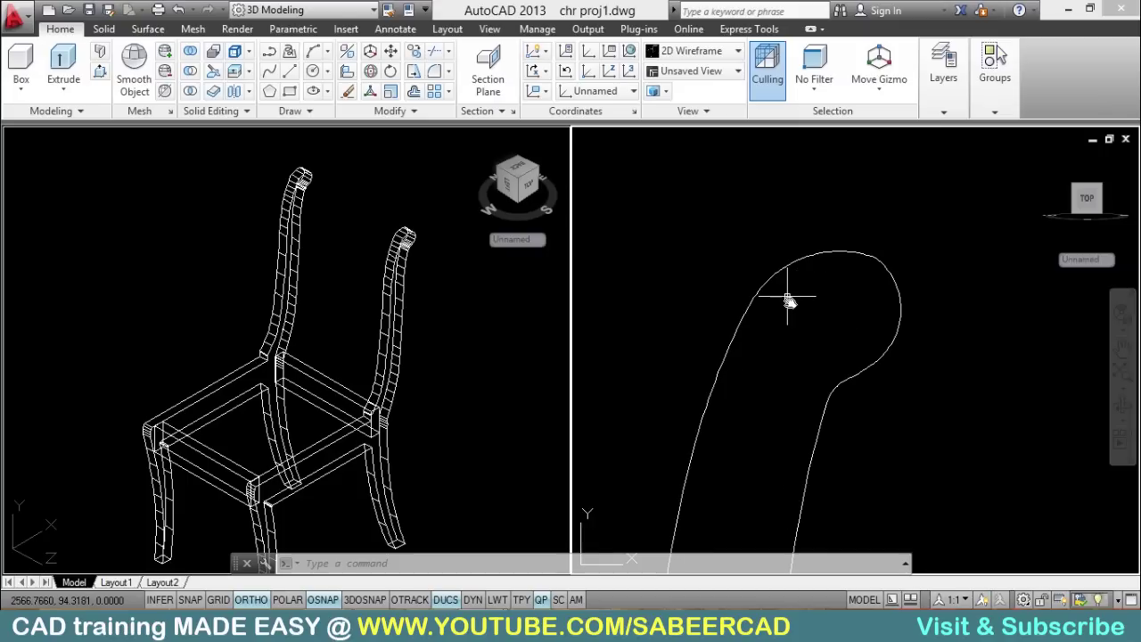
left_click(444, 603)
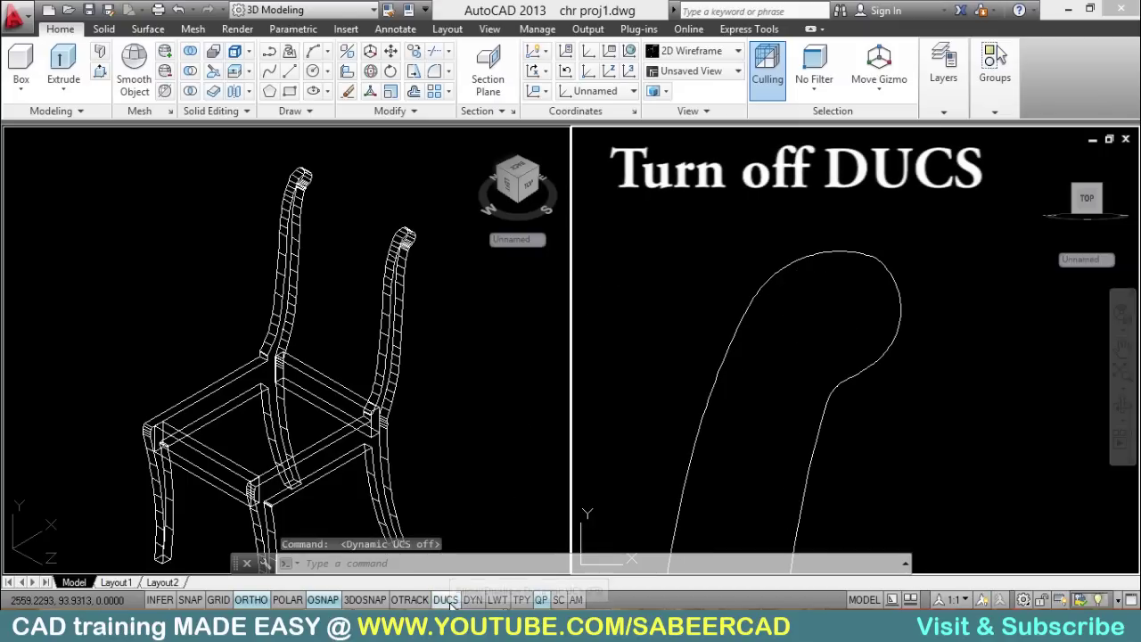
Step: Draw a horizontal guide polyline about 10 units long rearward from the nearest point on the crest of the backrest post
left_click(269, 51)
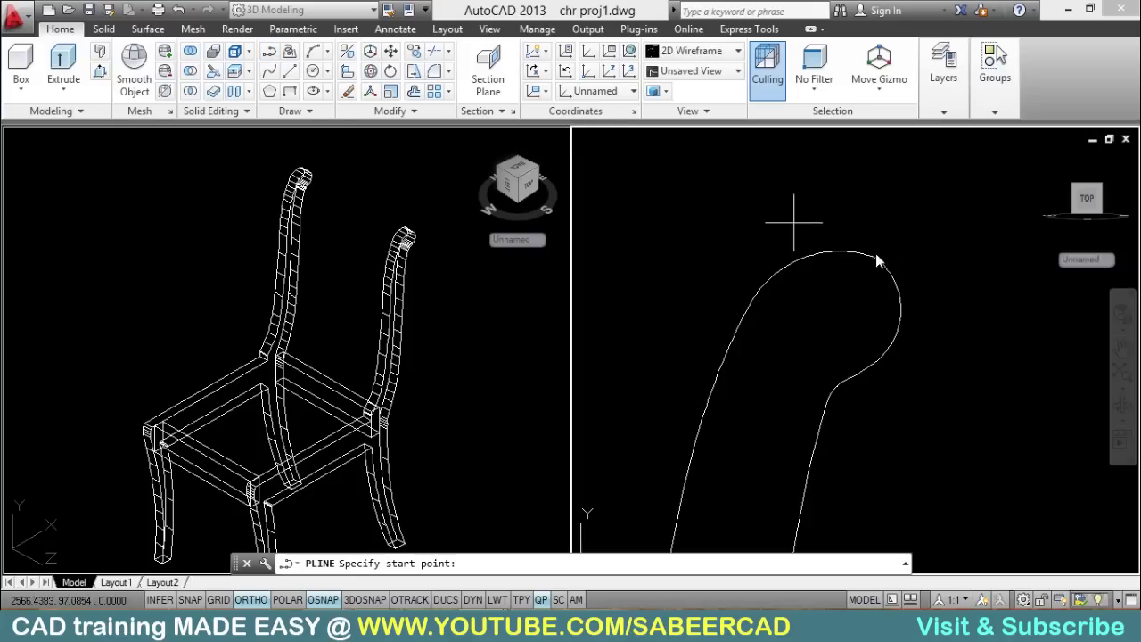
scroll(947, 258, "up", 2)
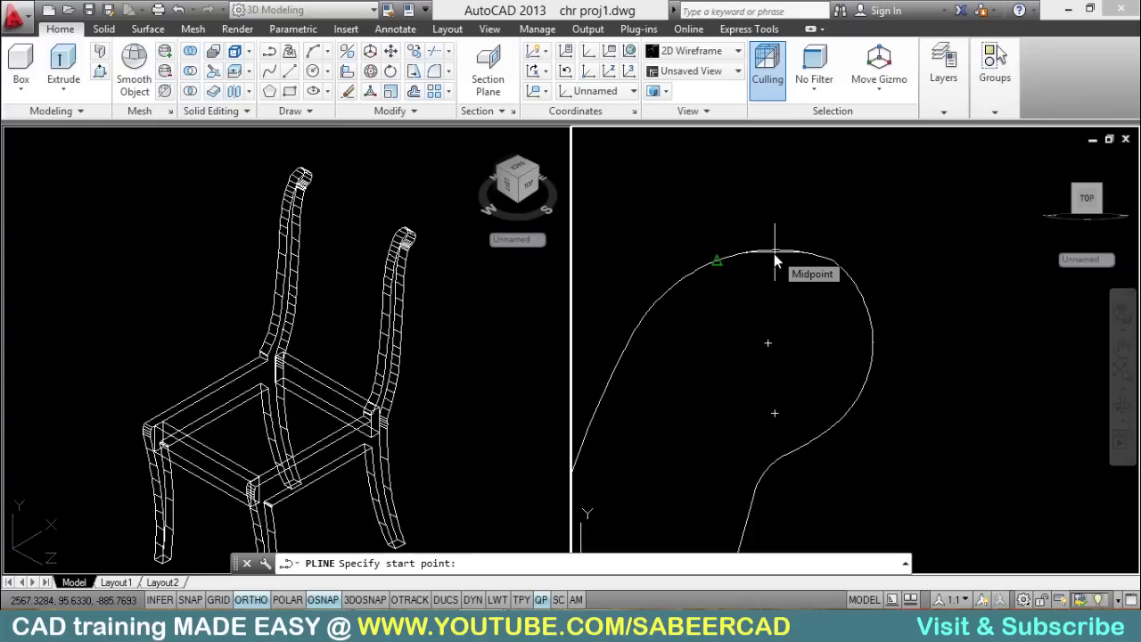
right_click(742, 199, "shift")
left_click(796, 549)
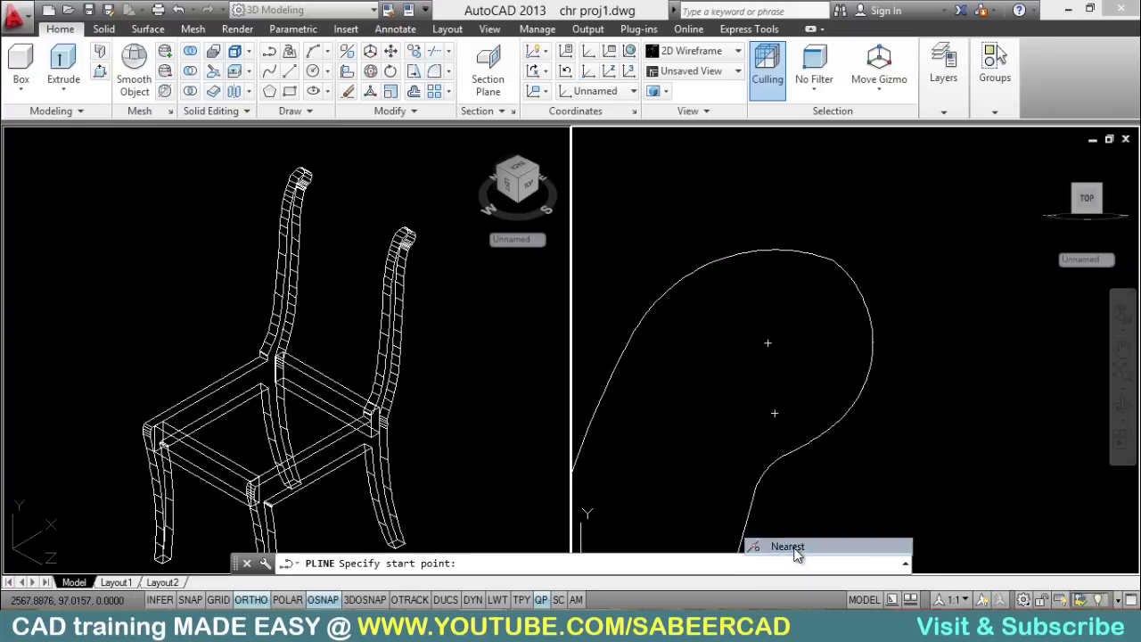
left_click(774, 253)
scroll(677, 272, "down", 3)
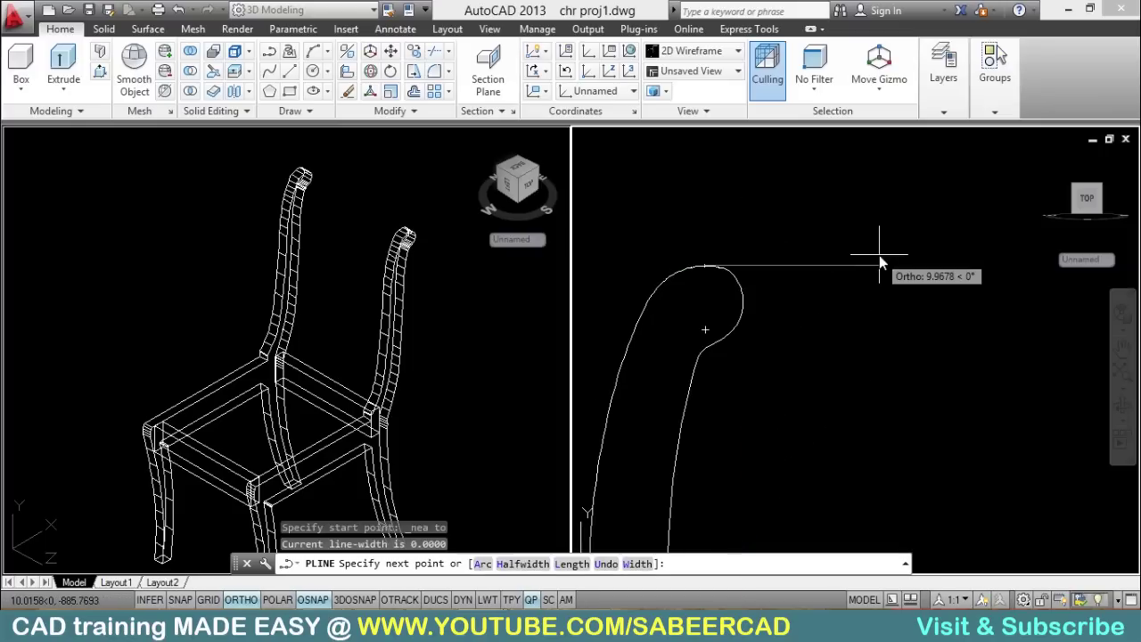
left_click(873, 264)
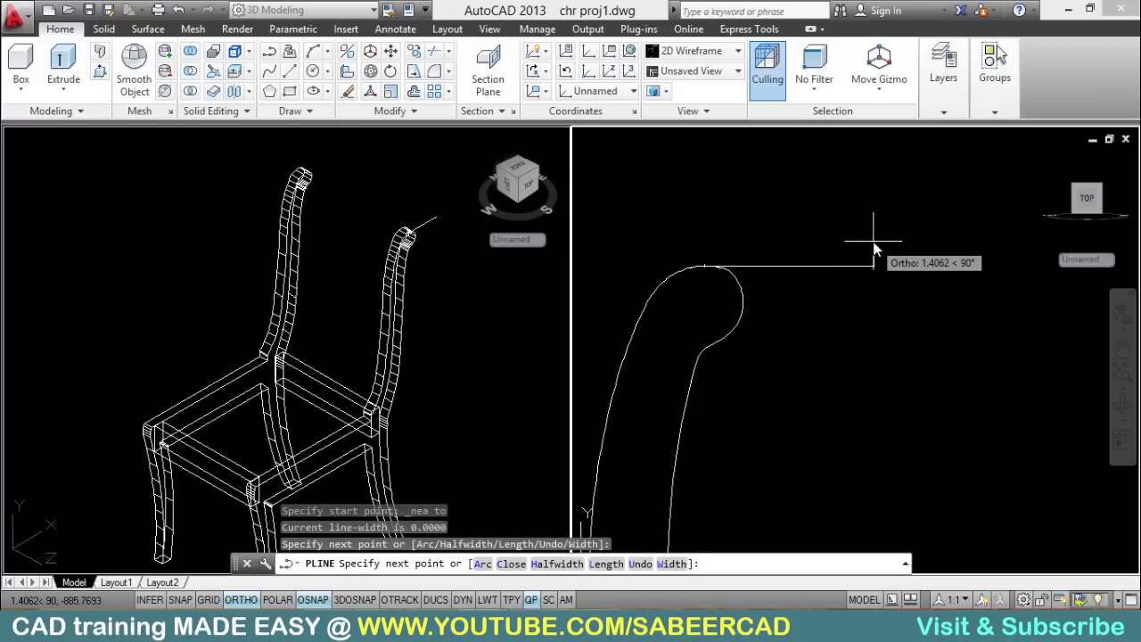
Step: Offset the horizontal guide line 8 units downward
left_click(413, 91)
type("8")
key("Return")
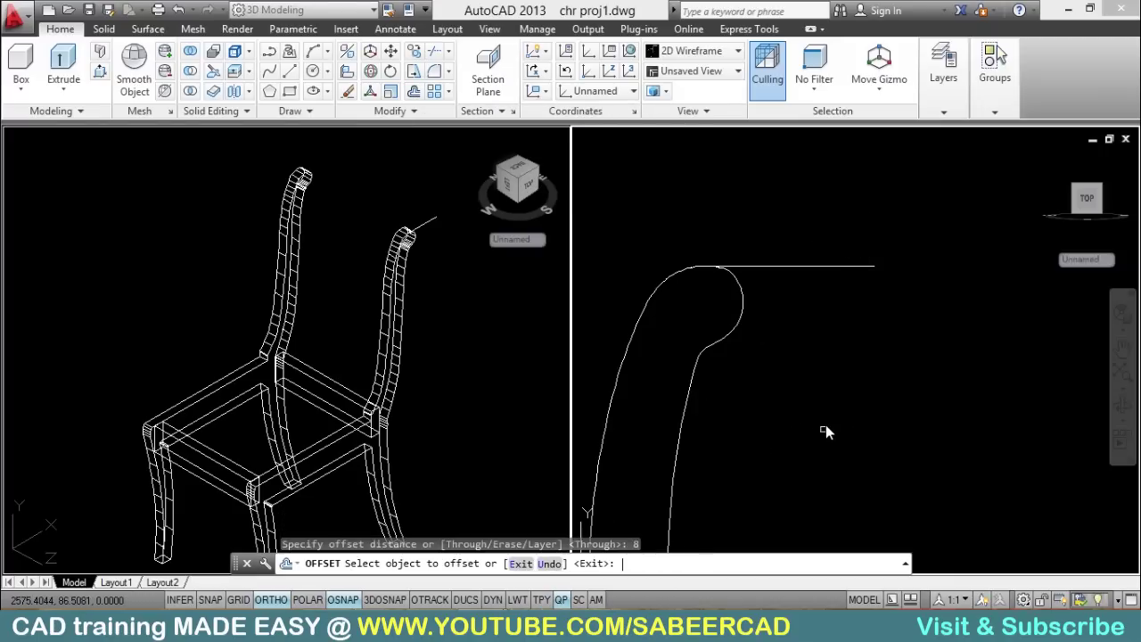
left_click(816, 266)
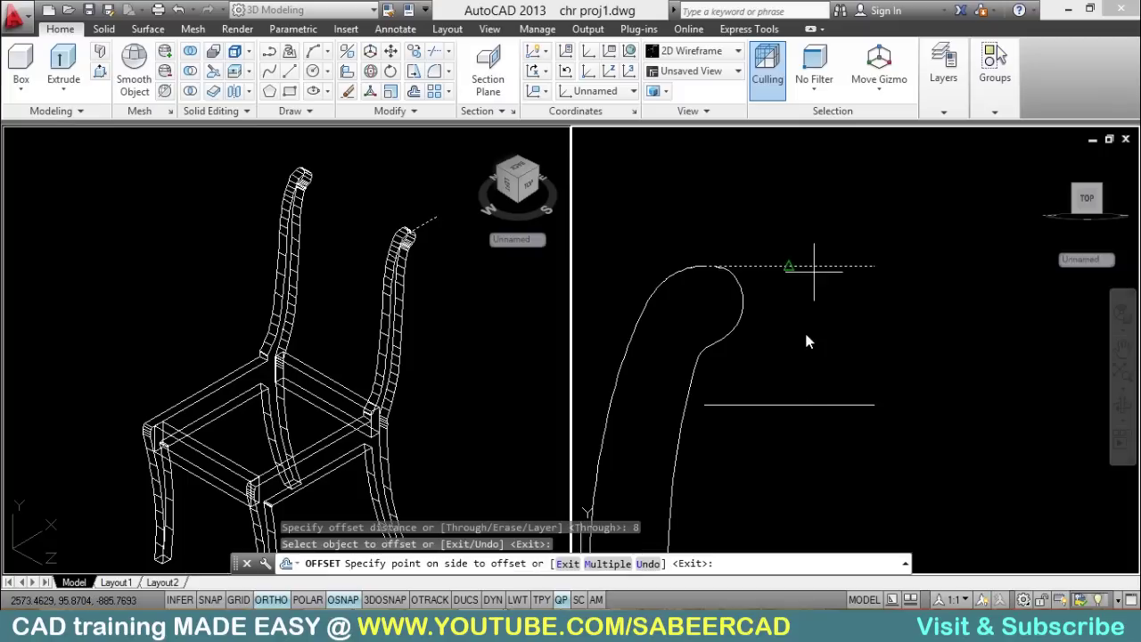
left_click(847, 327)
scroll(682, 309, "up", 2)
right_click(666, 303)
left_click(687, 314)
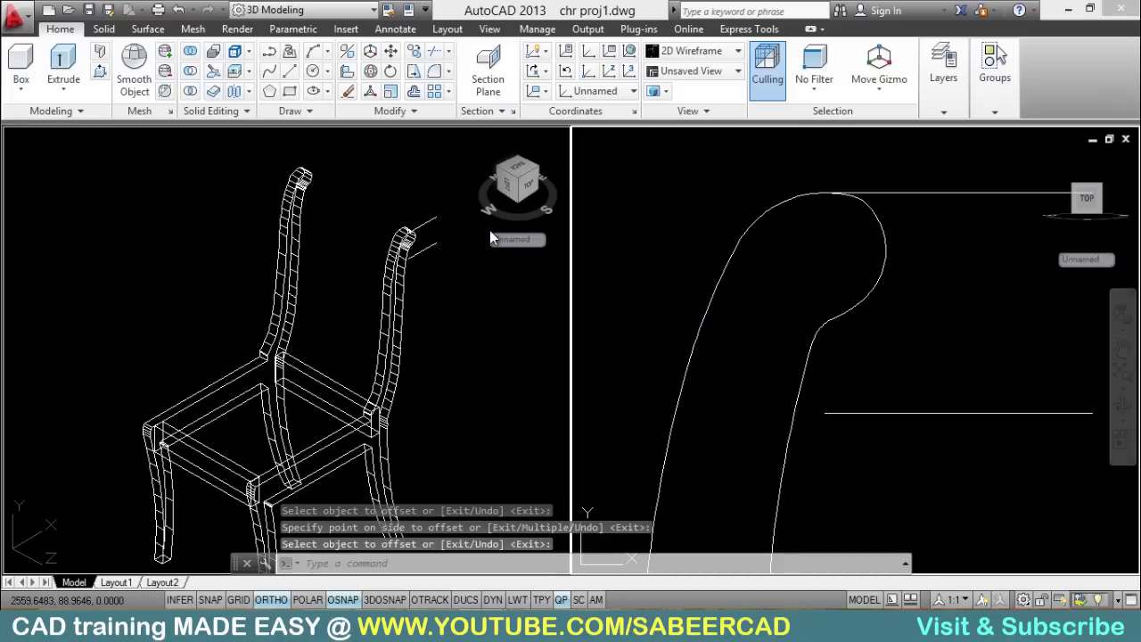
Step: Start a polyline just inside the post's front edge, object snap off, with a .Z filter taking Z from the middle of the other frame's thickness
left_click(271, 53)
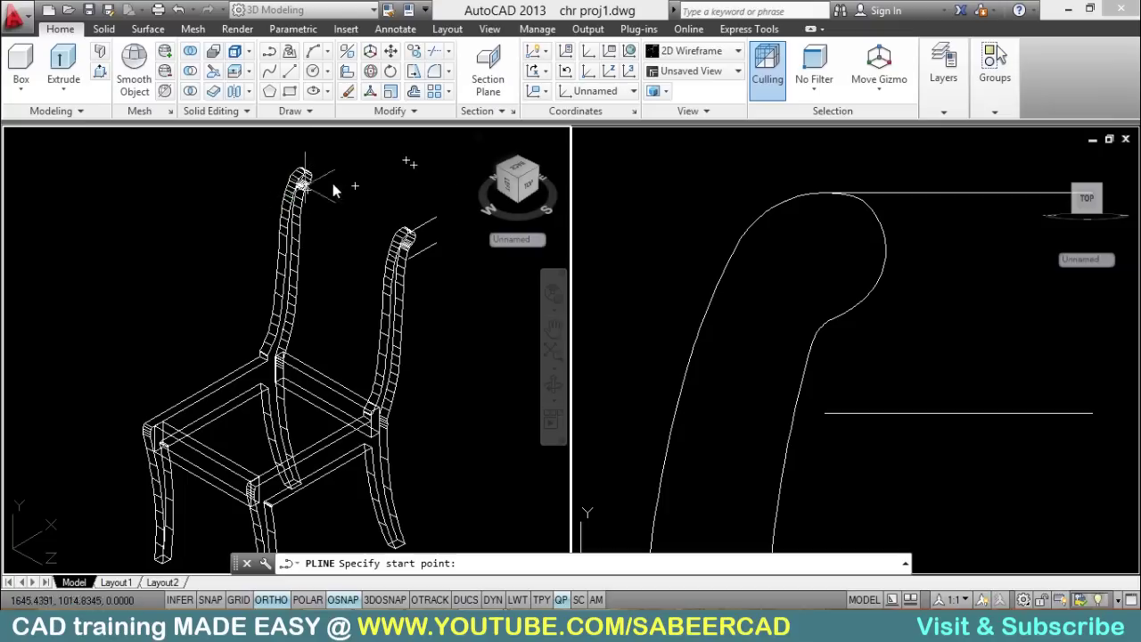
scroll(306, 179, "up", 5)
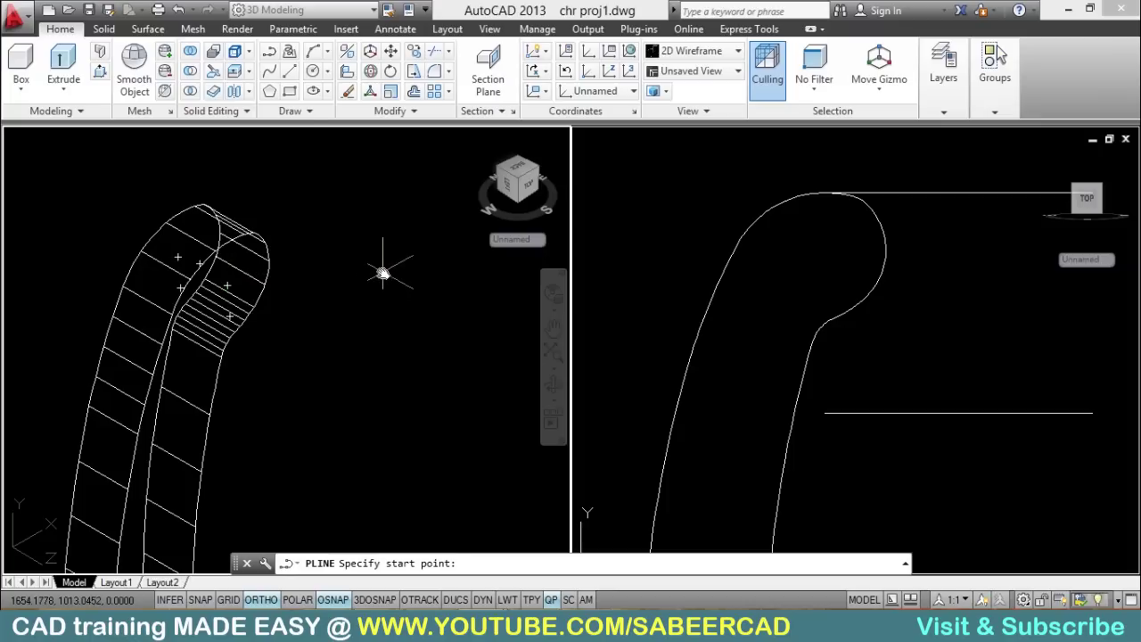
right_click(382, 273, "shift")
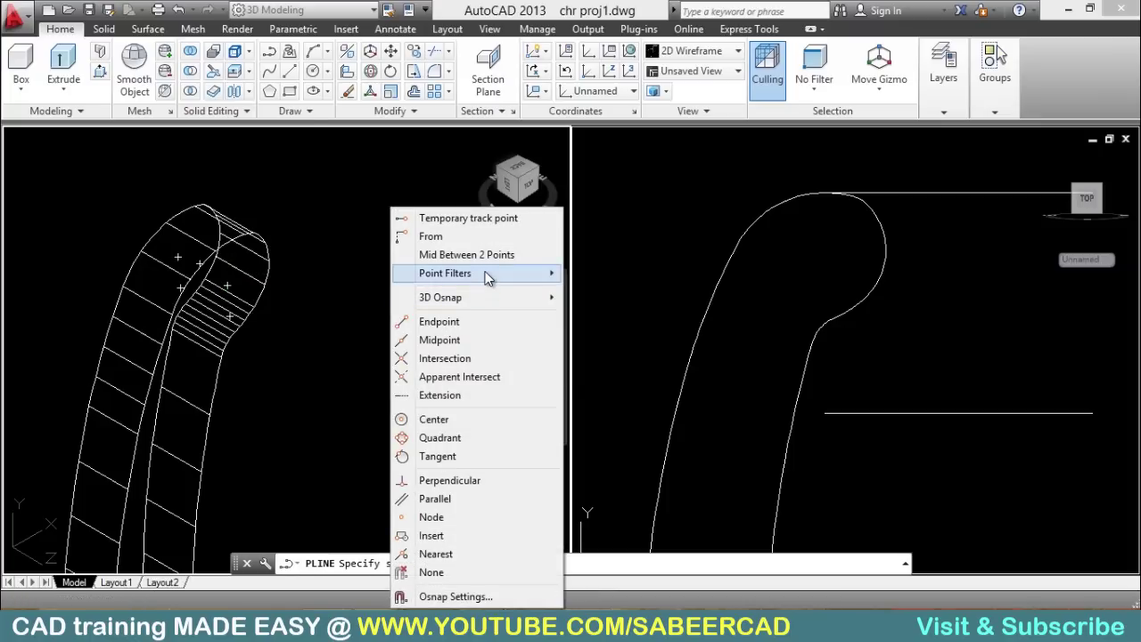
mouse_move(485, 273)
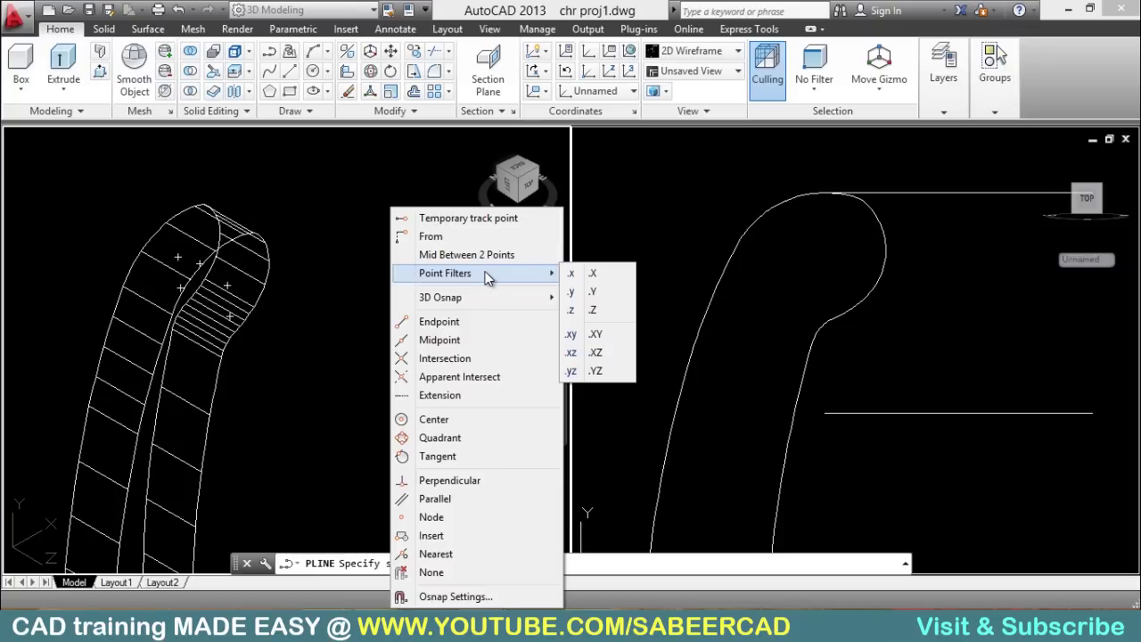
left_click(592, 309)
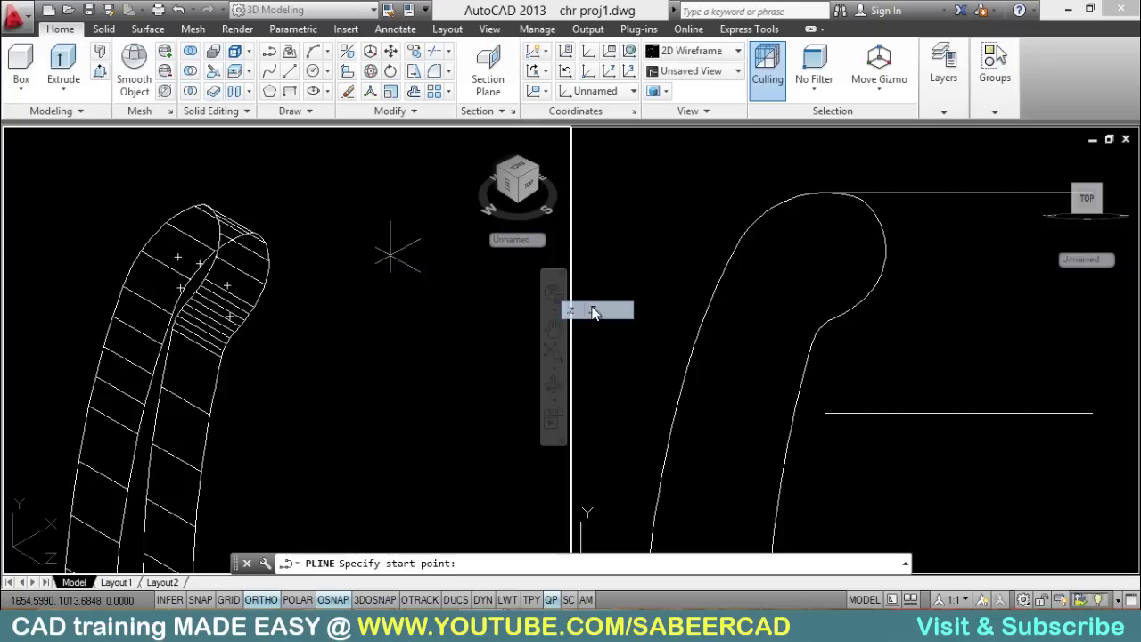
left_click(232, 289)
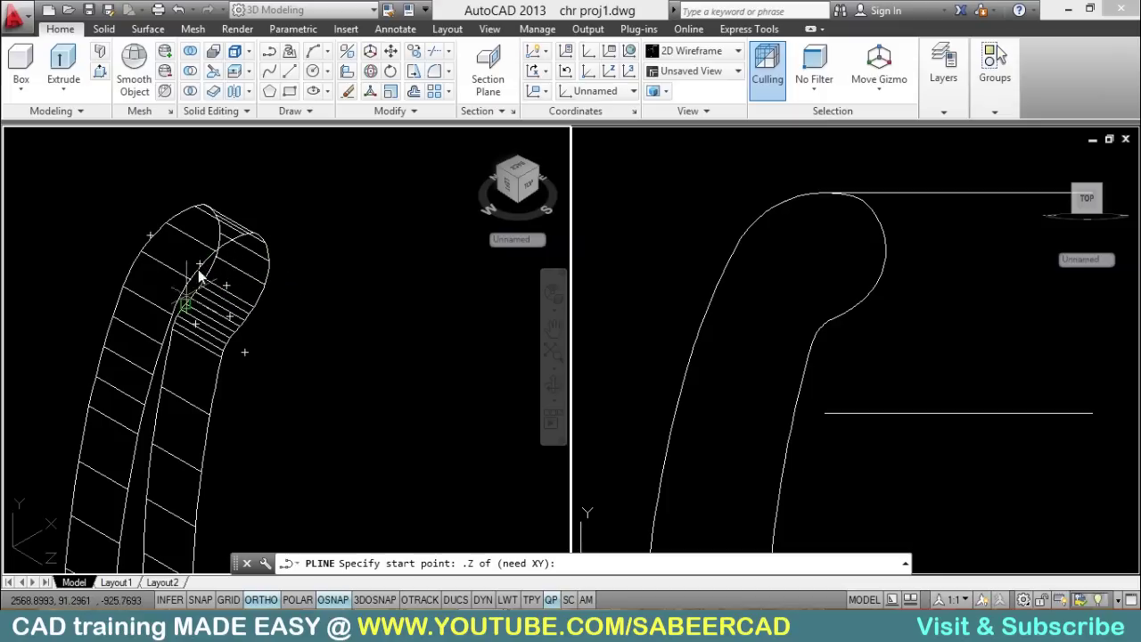
left_click(762, 258)
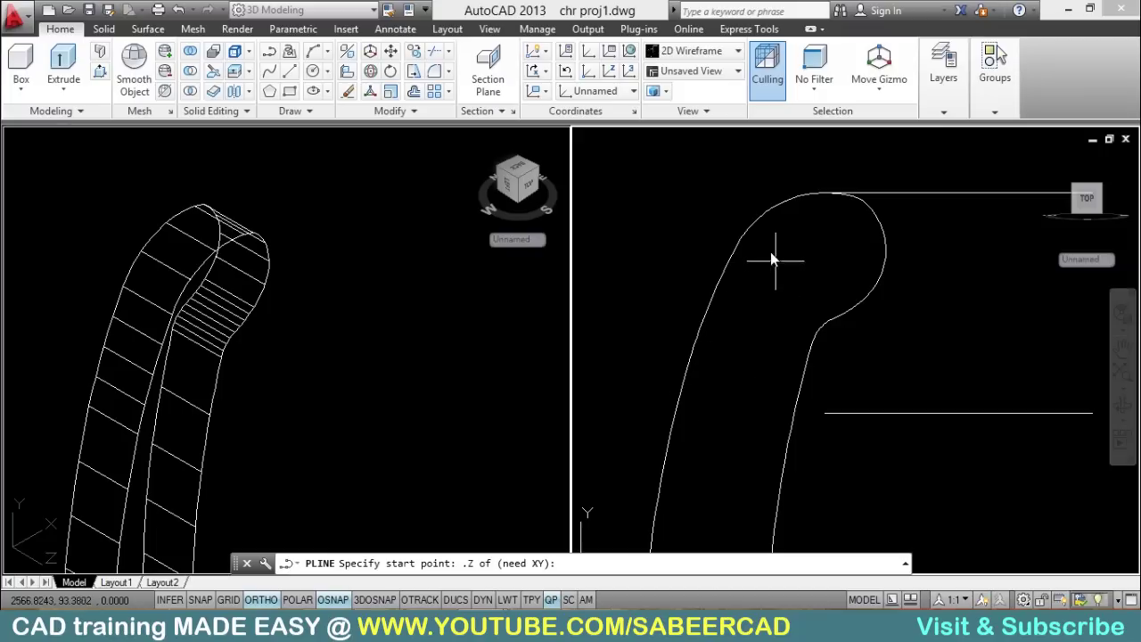
scroll(760, 241, "up", 2)
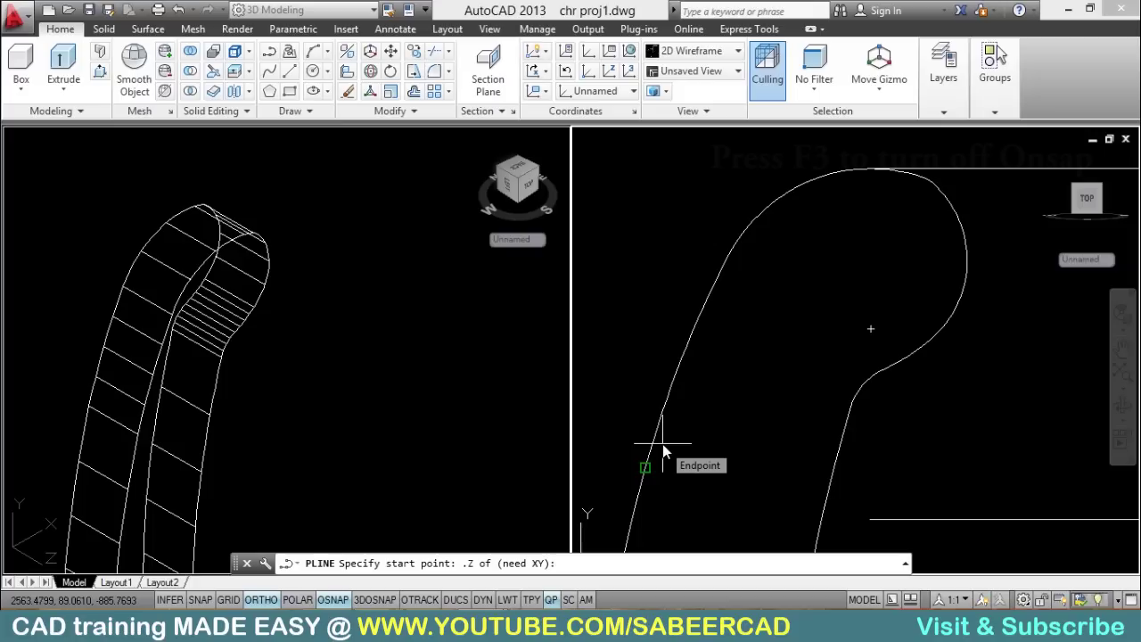
key("F3")
scroll(648, 462, "up", 1)
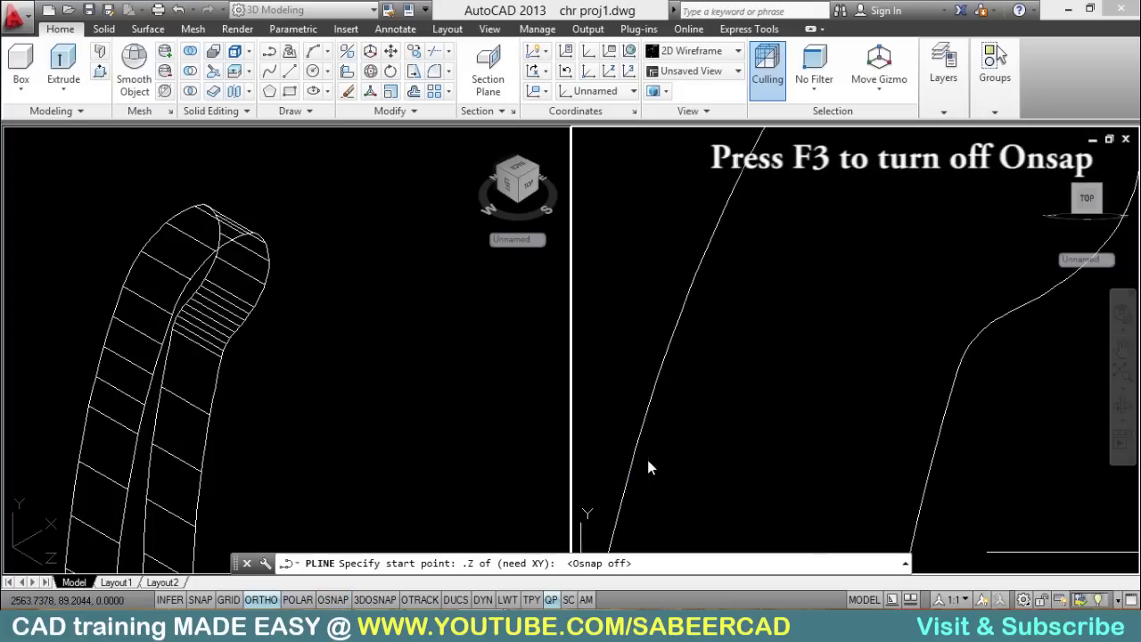
left_click(649, 460)
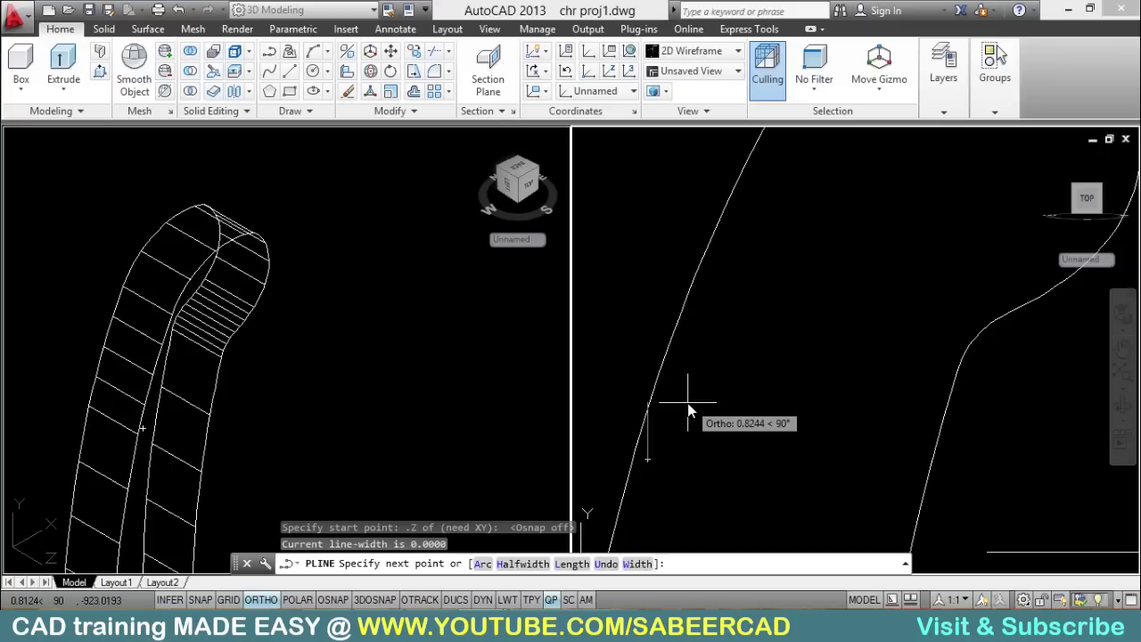
Step: Add an arc segment through a second point, following the inside of the post's front edge upward to the crest
type("a")
key("Return")
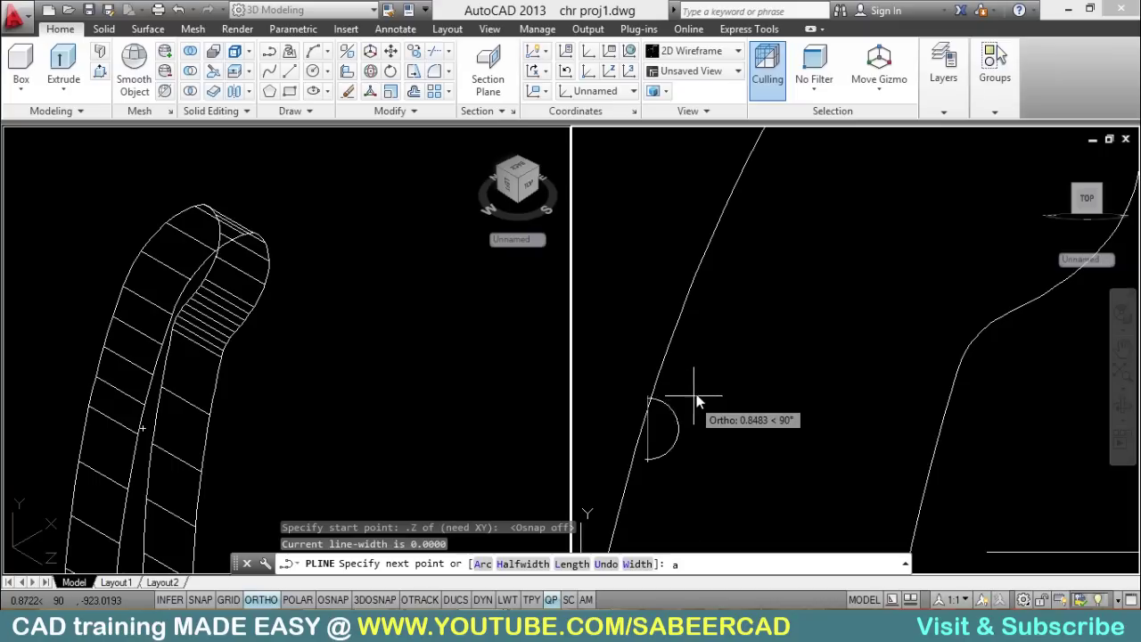
type("s")
key("Return")
left_click(693, 322)
scroll(713, 267, "down", 3)
left_click(739, 178)
Step: With ortho off, continue with arc segments just inside the rounded tip, around to the neck on the post's rear side
key("F8")
type("s")
key("Return")
left_click(918, 202)
left_click(960, 258)
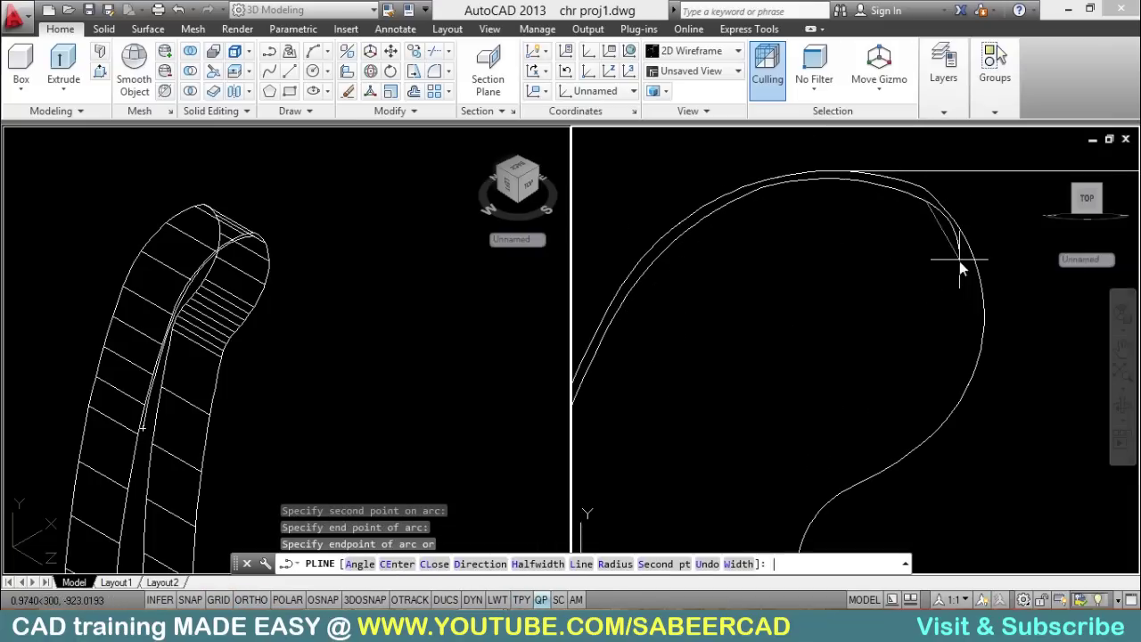
left_click(890, 462)
scroll(856, 459, "up", 3)
scroll(788, 374, "down", 4)
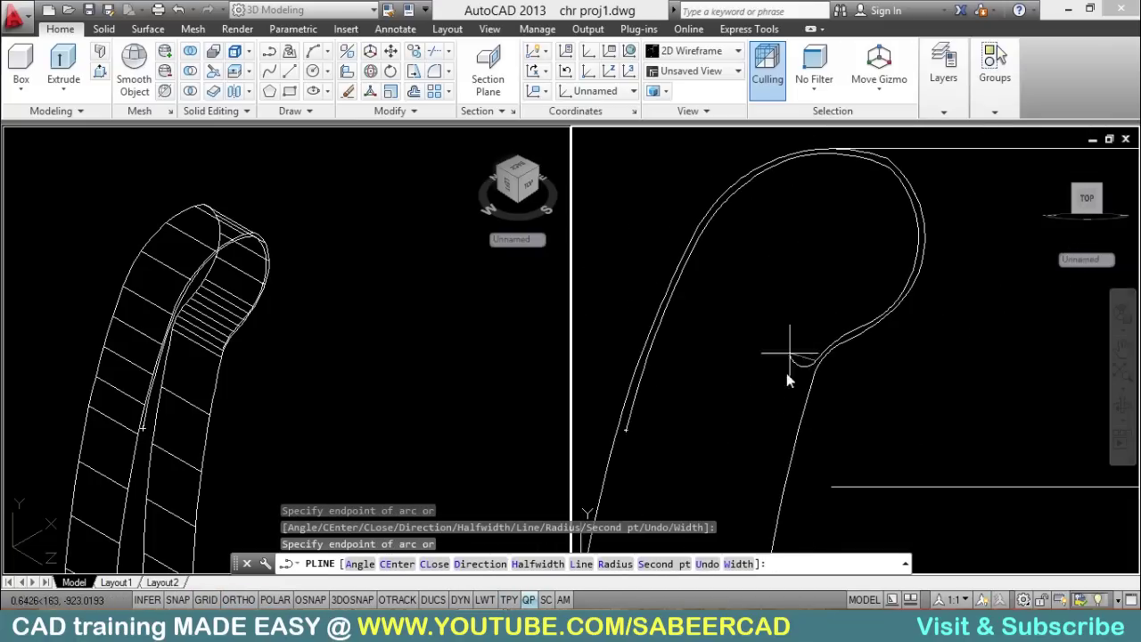
Step: Add a second-point arc down the inside of the rear edge, ending level with the lower guide line through a .Y point filter
type("s")
key("Return")
left_click(802, 407)
scroll(787, 478, "up", 4)
scroll(787, 477, "down", 3)
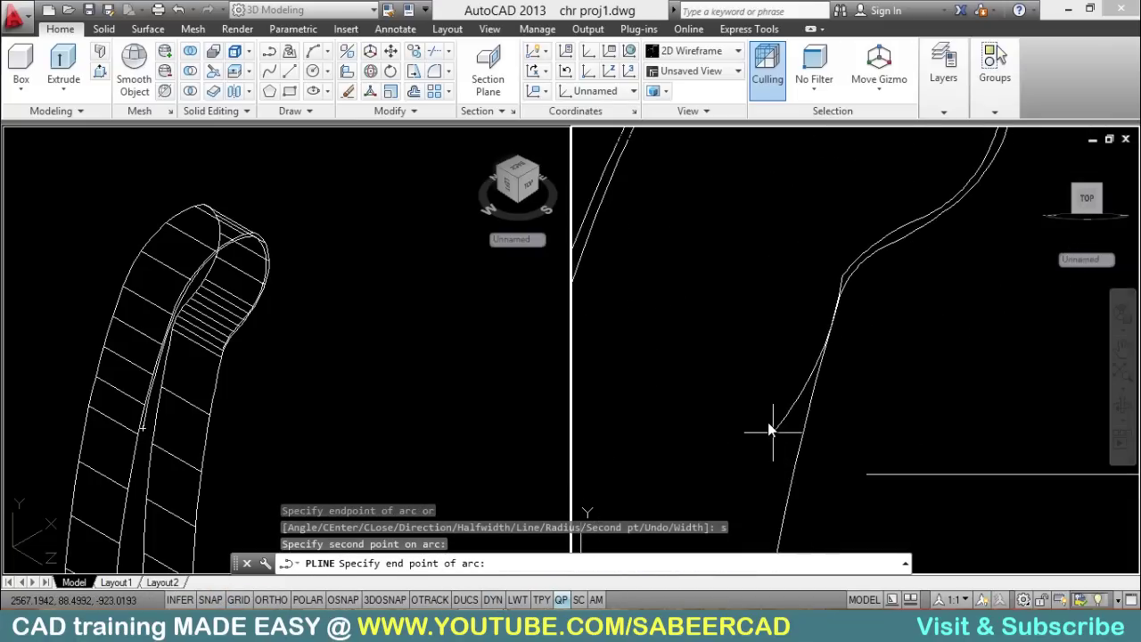
key("F3")
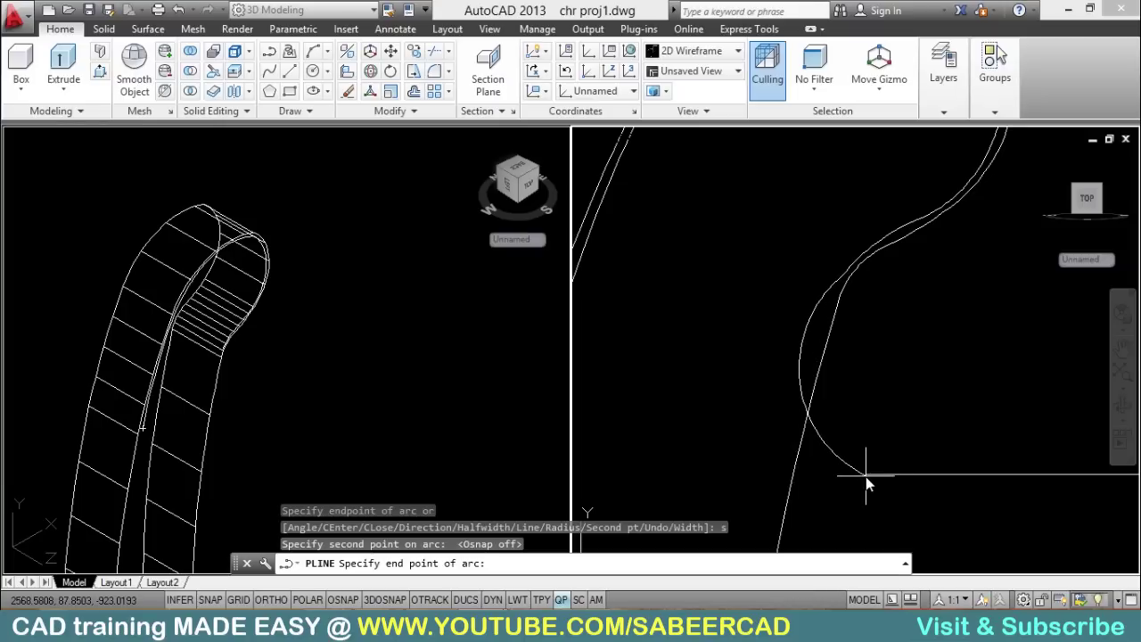
right_click(742, 341, "shift")
mouse_move(838, 272)
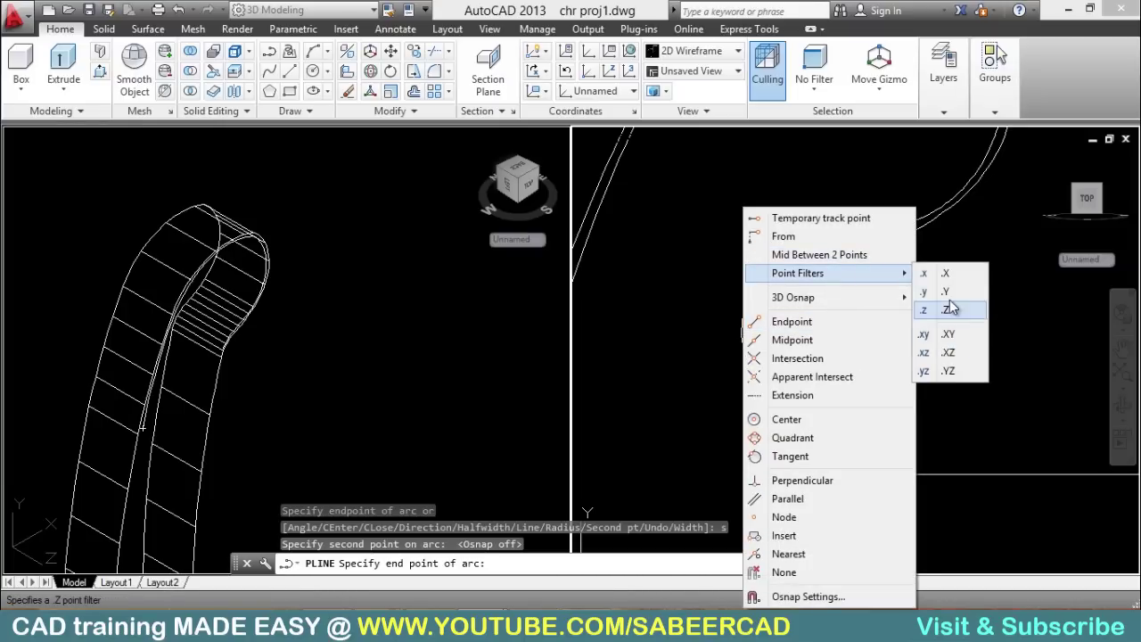
left_click(931, 292)
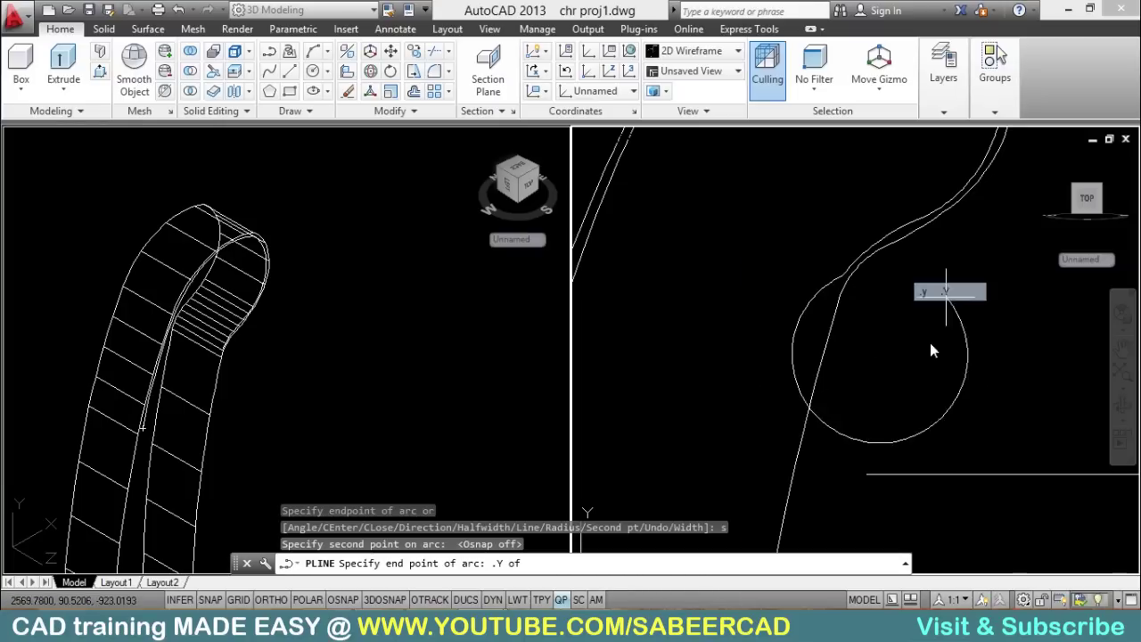
key("F3")
left_click(869, 475)
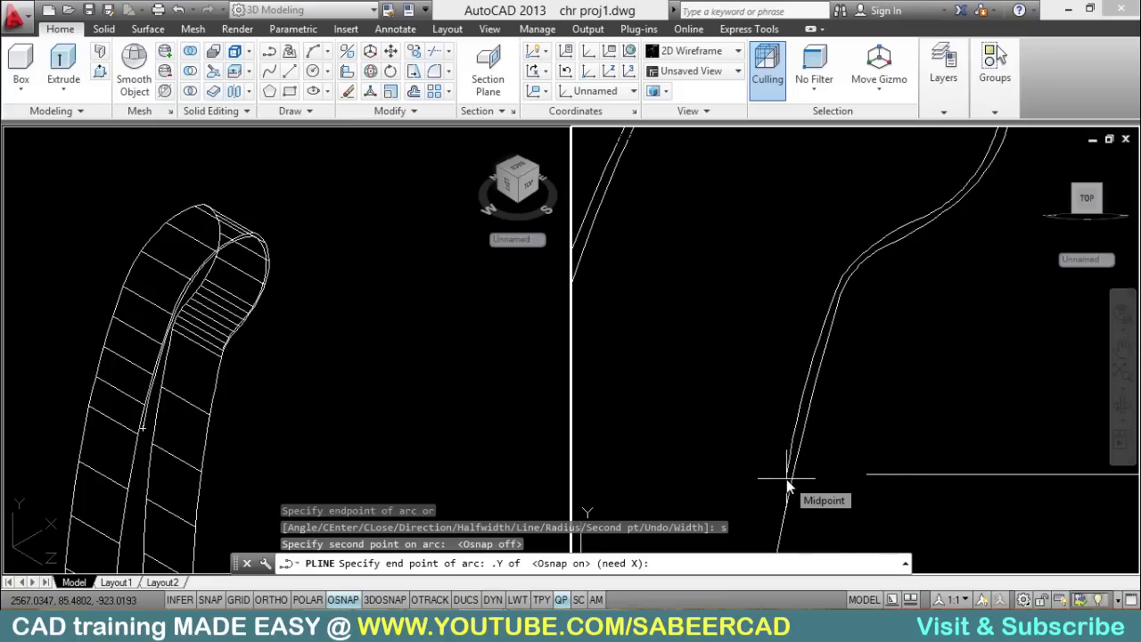
key("F3")
left_click(789, 486)
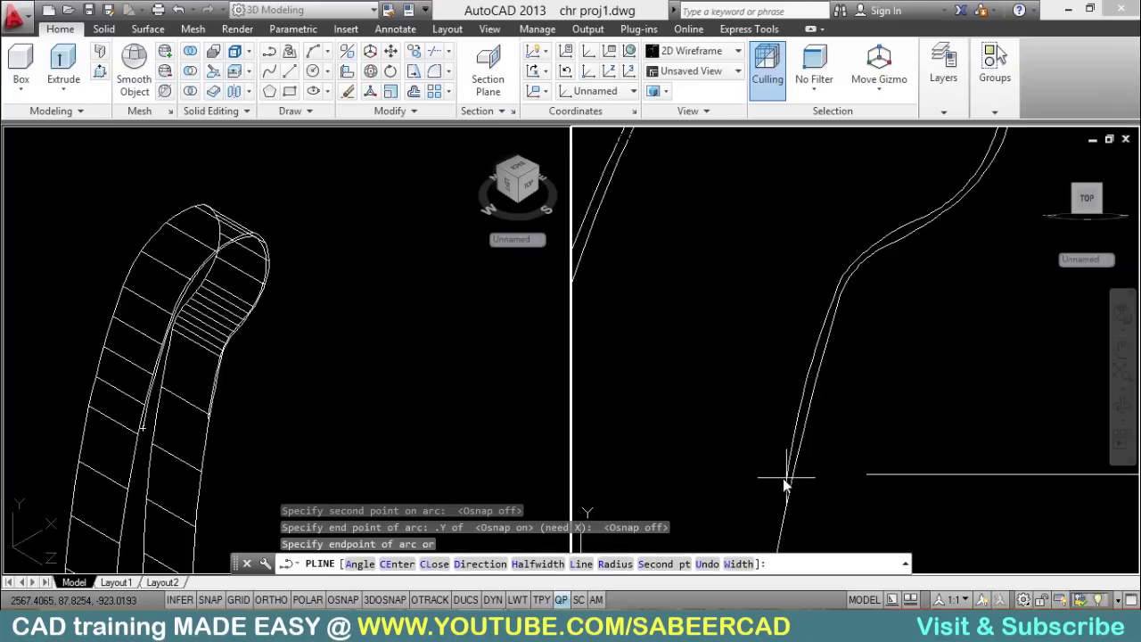
Step: Switch the polyline to line mode with ortho on and draw a horizontal segment across to the post's front edge
type("l")
key("Return")
key("F8")
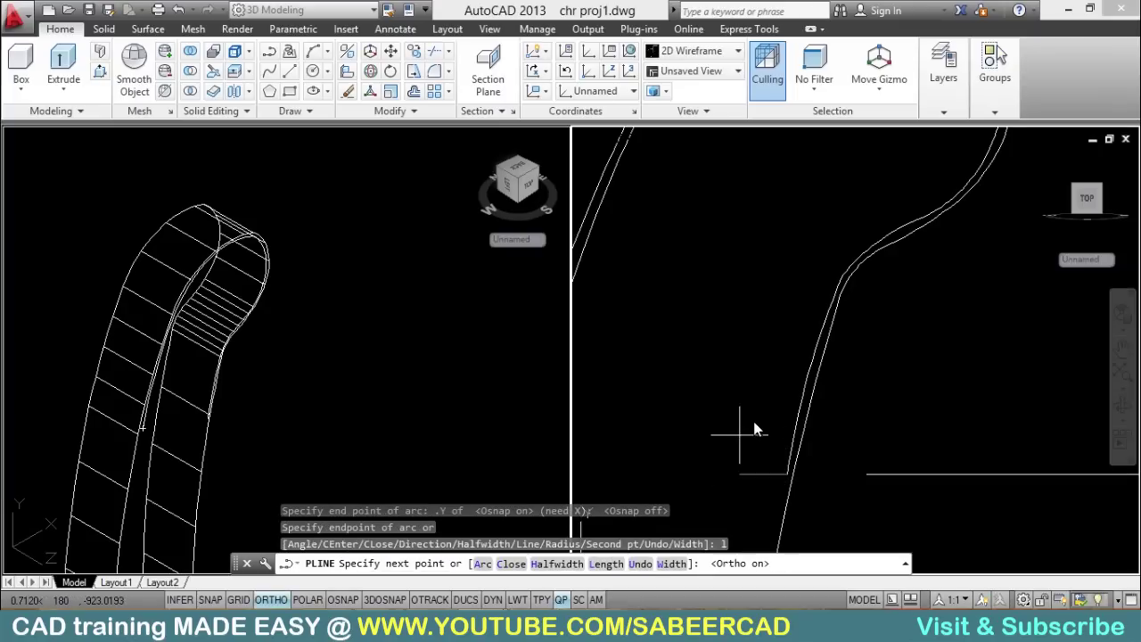
scroll(769, 414, "down", 2)
scroll(744, 396, "up", 2)
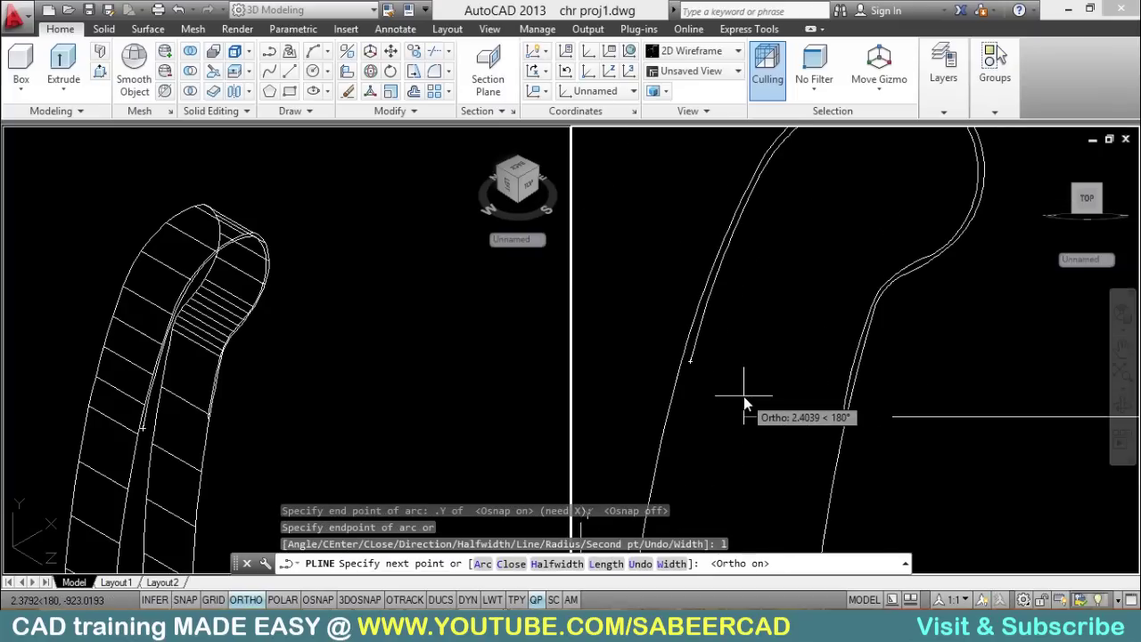
left_click(632, 425)
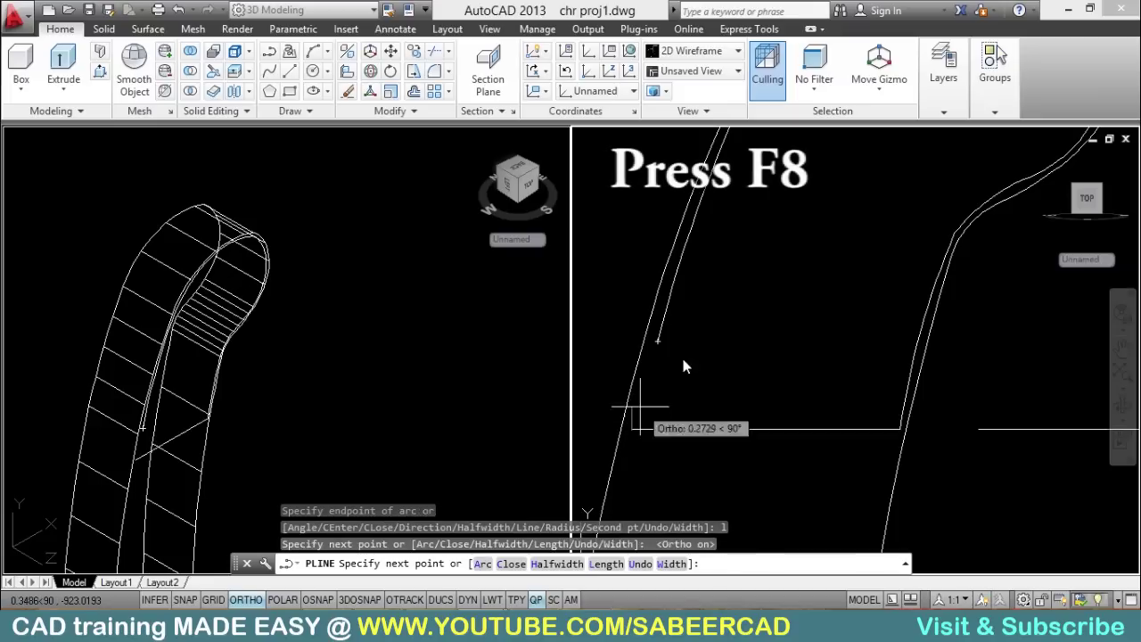
Step: Add a second-point arc from the horizontal segment's end up to the polyline's start point using an Endpoint snap, then close the polyline
type("s")
key("Return")
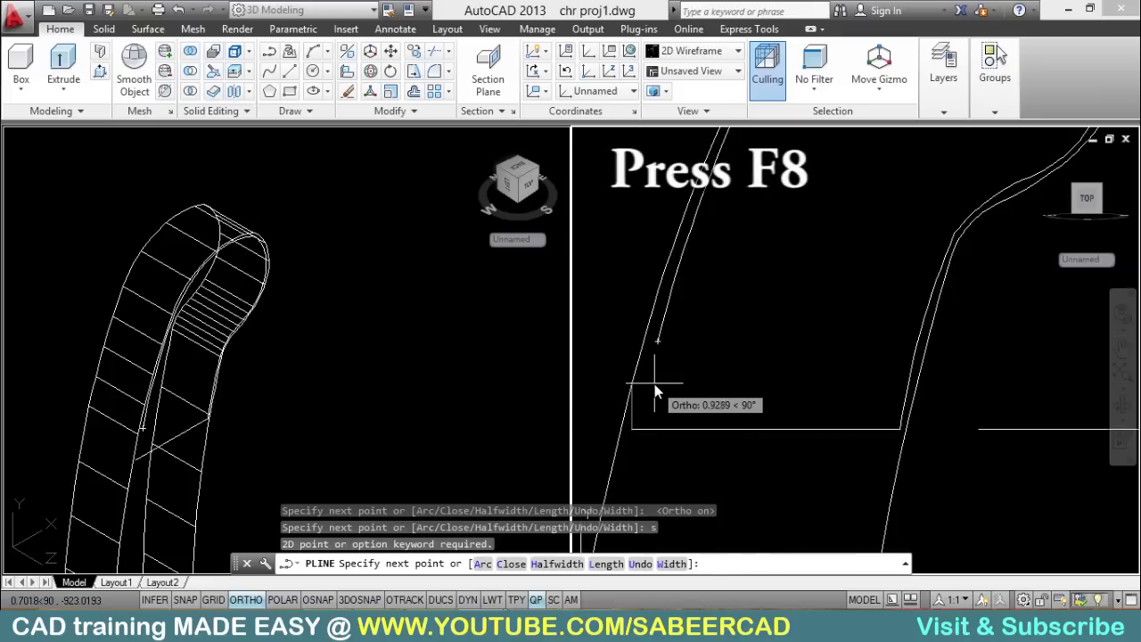
type("a")
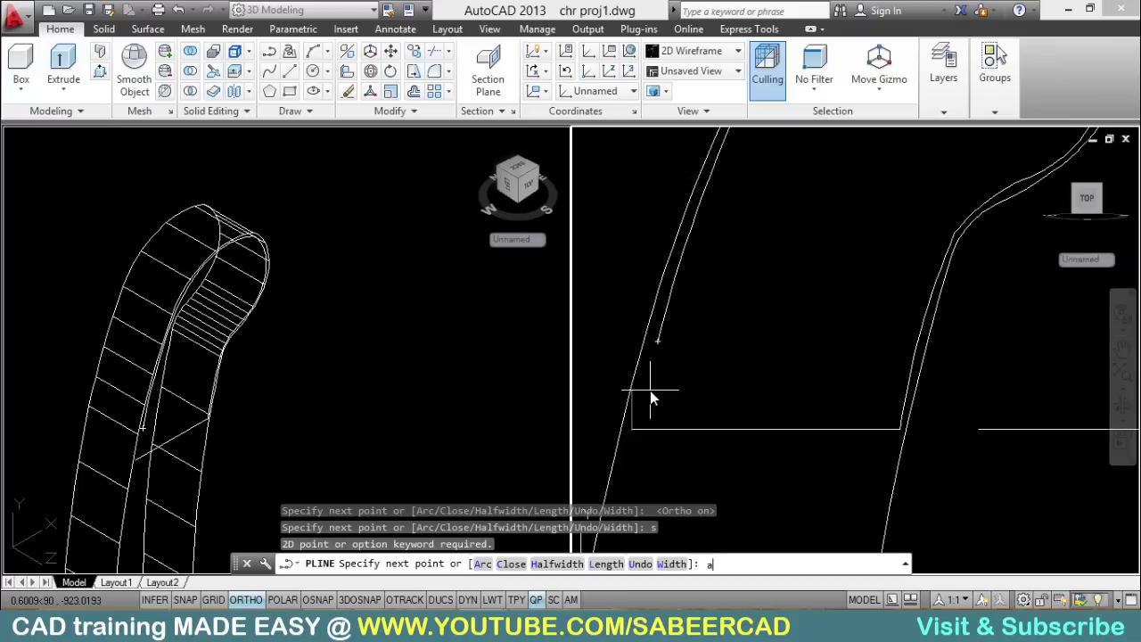
key("Return")
type("s")
key("Return")
left_click(646, 391)
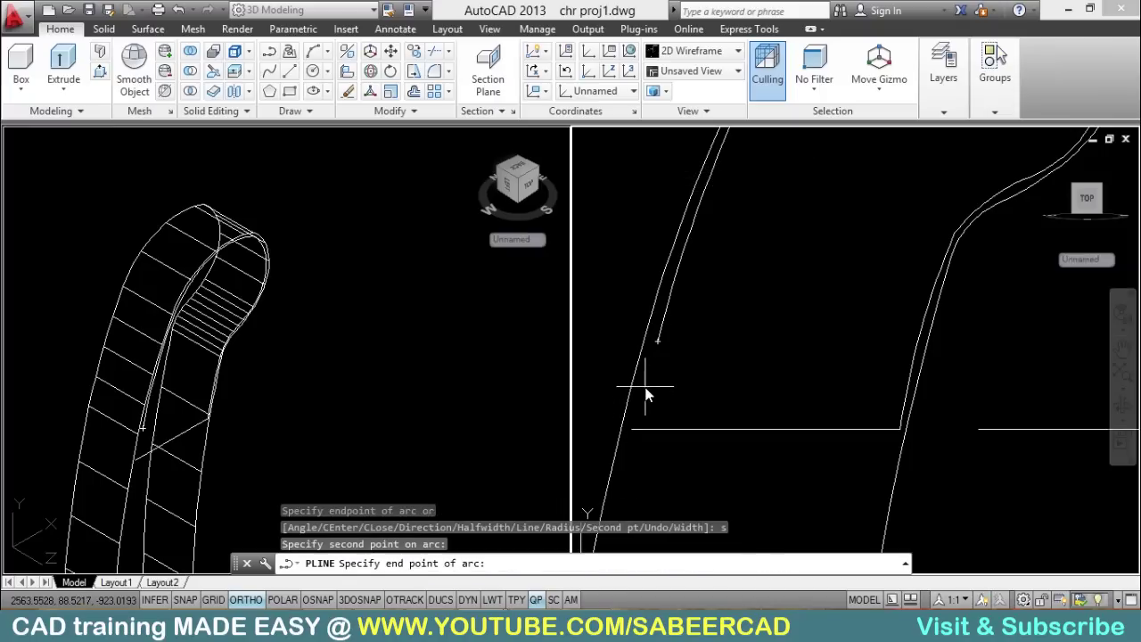
right_click(657, 344, "shift")
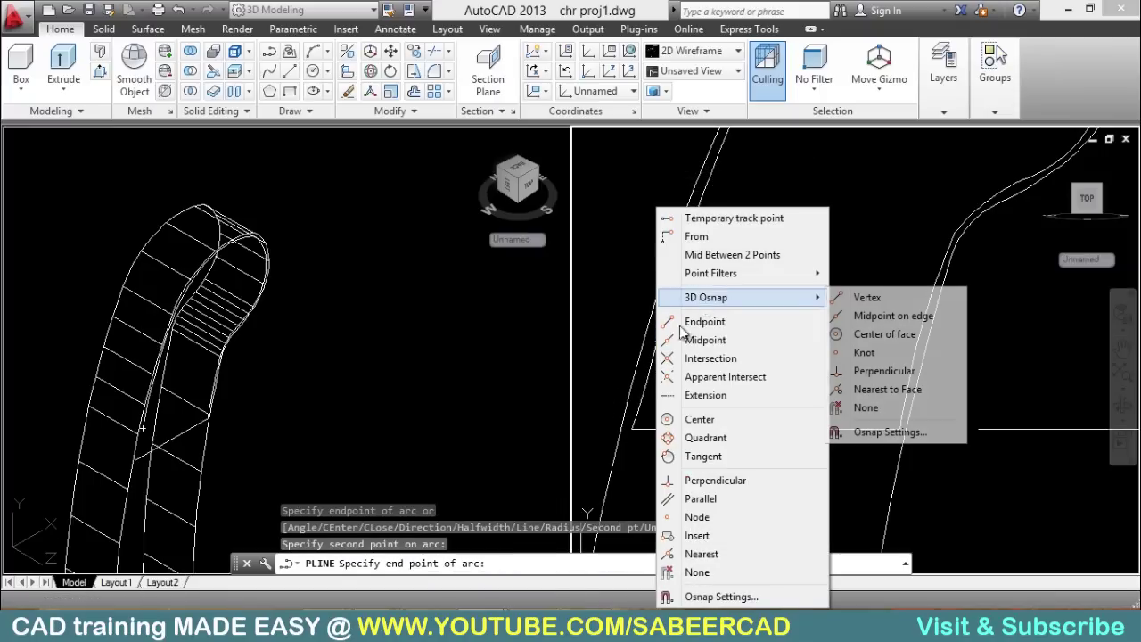
left_click(704, 325)
left_click(662, 331)
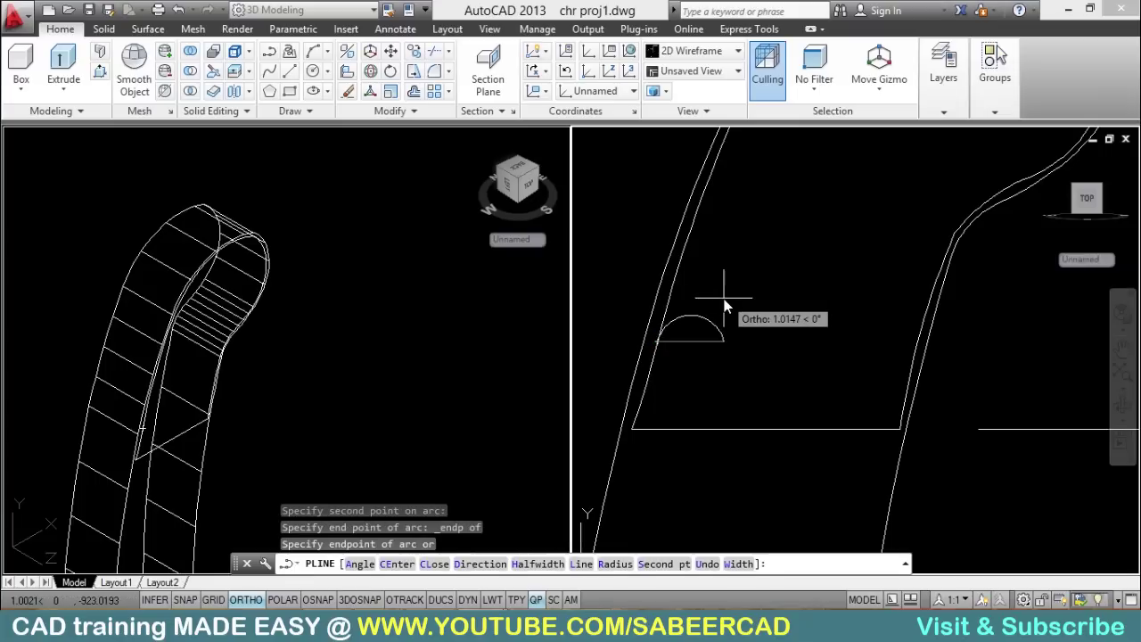
type("c")
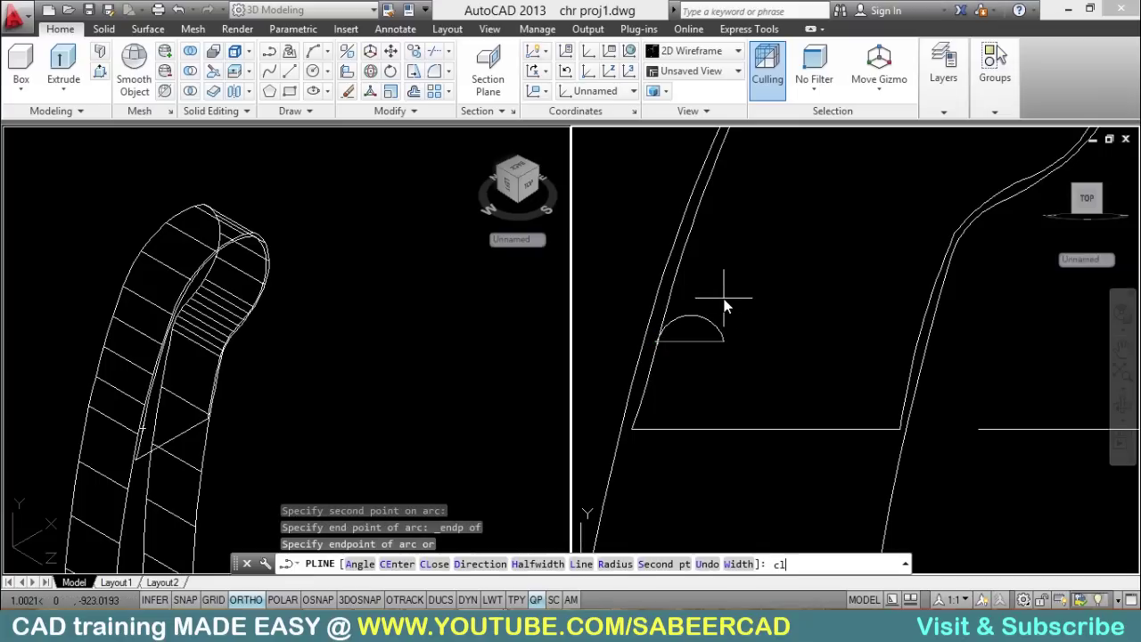
type("l")
key("Return")
Step: Erase the two horizontal guide lines beside the post's crest and neck
scroll(705, 307, "down", 2)
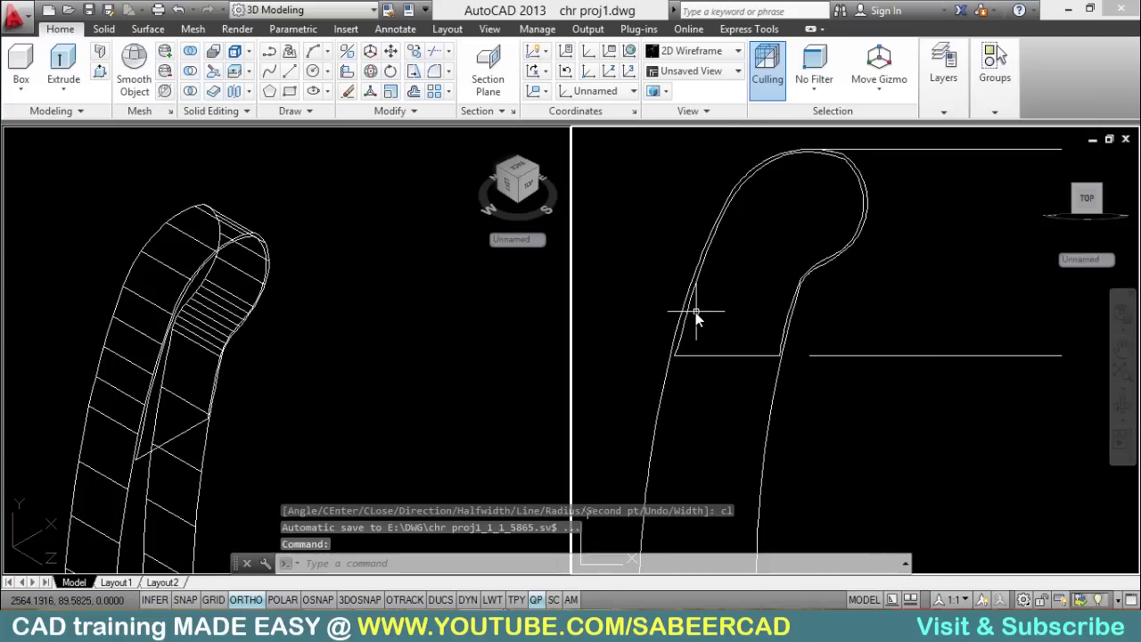
left_click(221, 401)
scroll(223, 374, "down", 3)
left_click(941, 412)
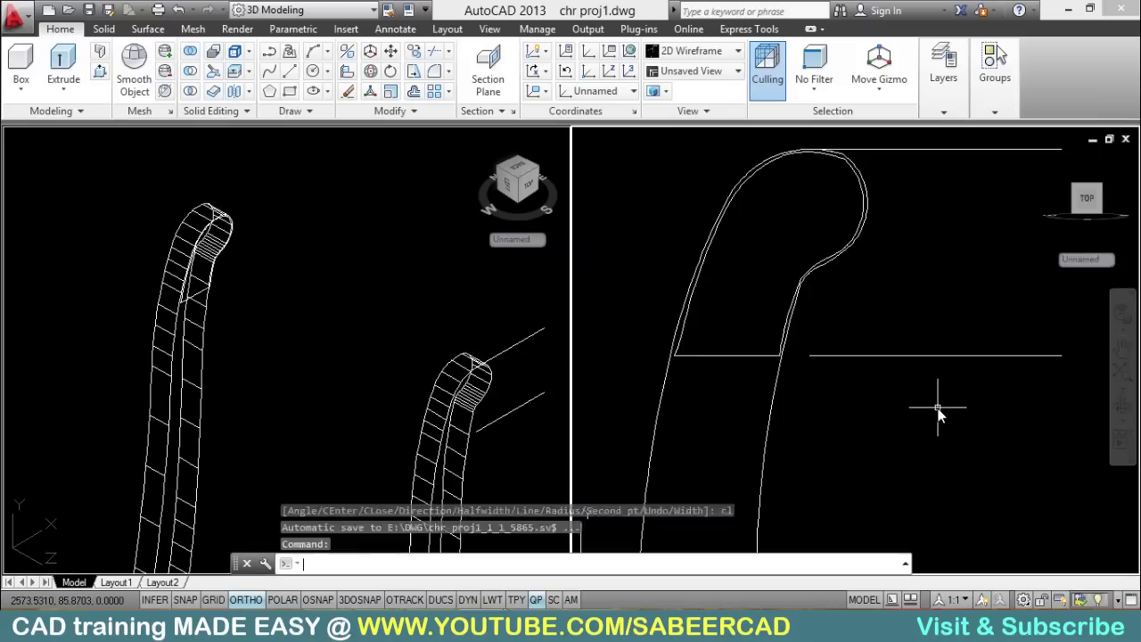
key("Escape")
key("Escape")
key("Escape")
left_click(349, 93)
left_click(947, 419)
left_click(900, 145)
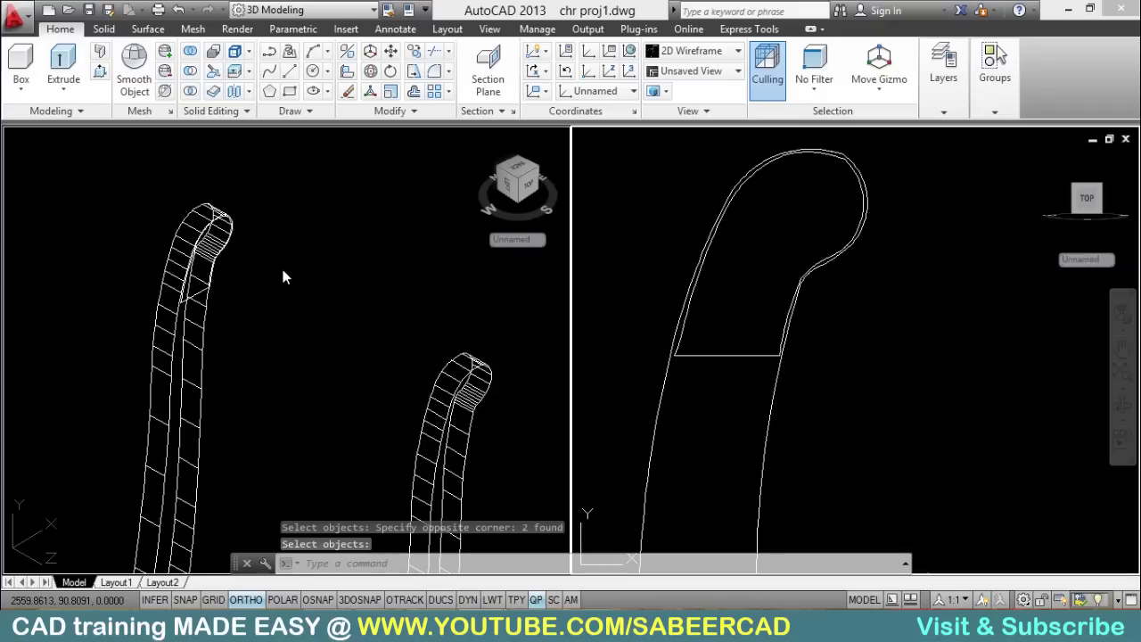
Step: Extrude the closed top rail profile 34.5 units across to the opposite back post
left_click(303, 303)
key("Escape")
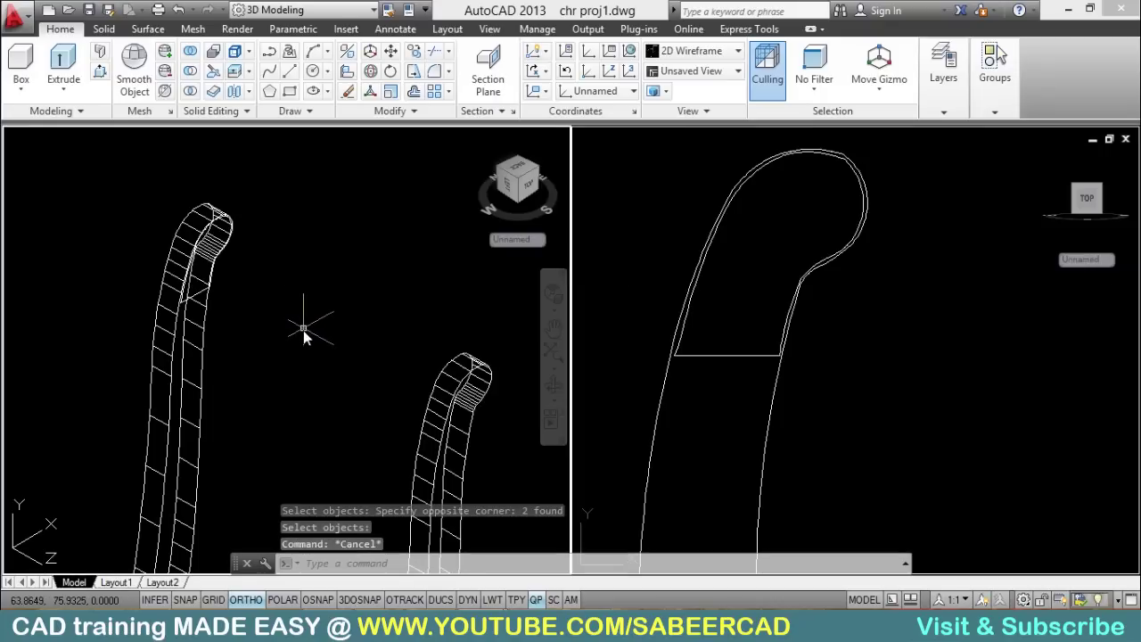
left_click(63, 62)
left_click(131, 155)
left_click(285, 363)
right_click(285, 364)
left_click(317, 371)
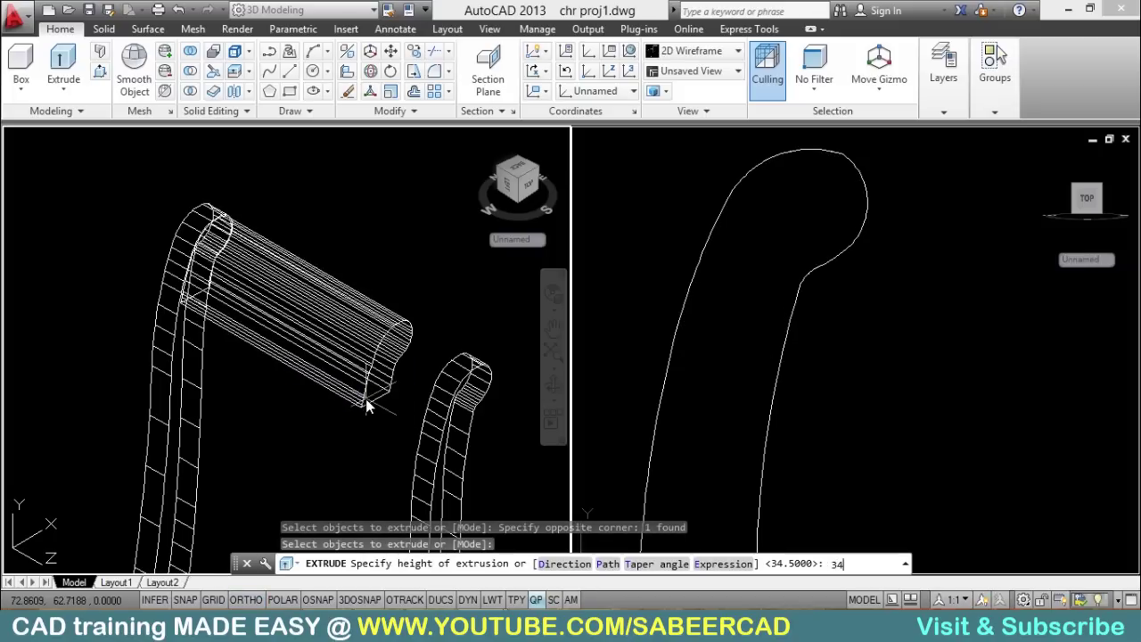
key("Return")
key("F8")
scroll(307, 196, "down", 3)
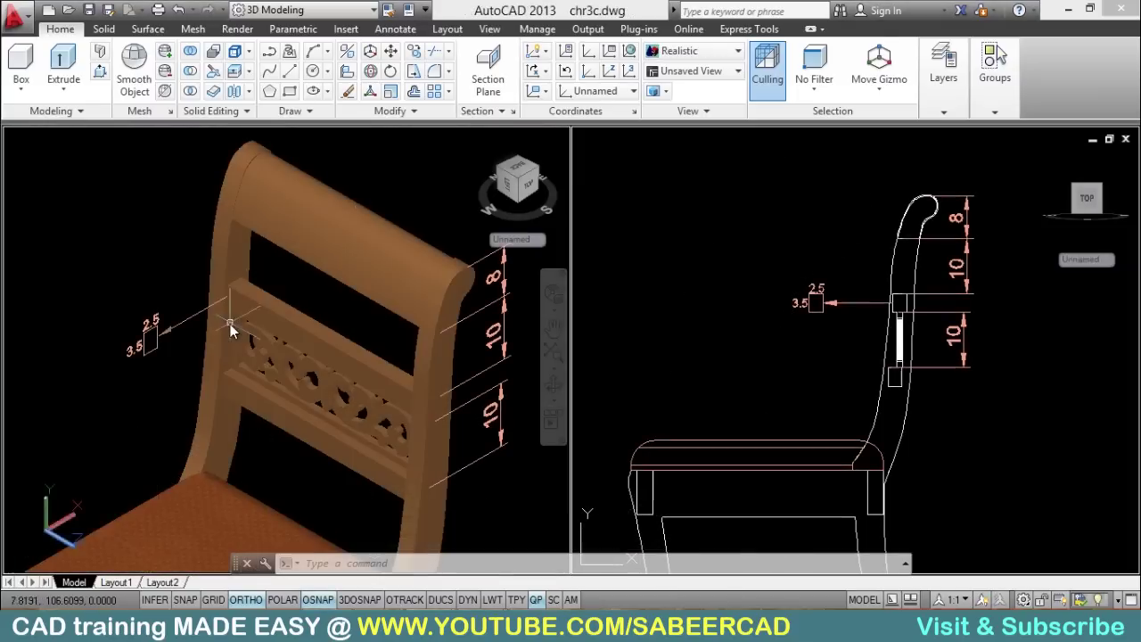
Step: In the reference drawing chr3c.dwg, set the isometric view to 2D Wireframe and examine the upper middle back rail's section dimensions
scroll(230, 323, "down", 2)
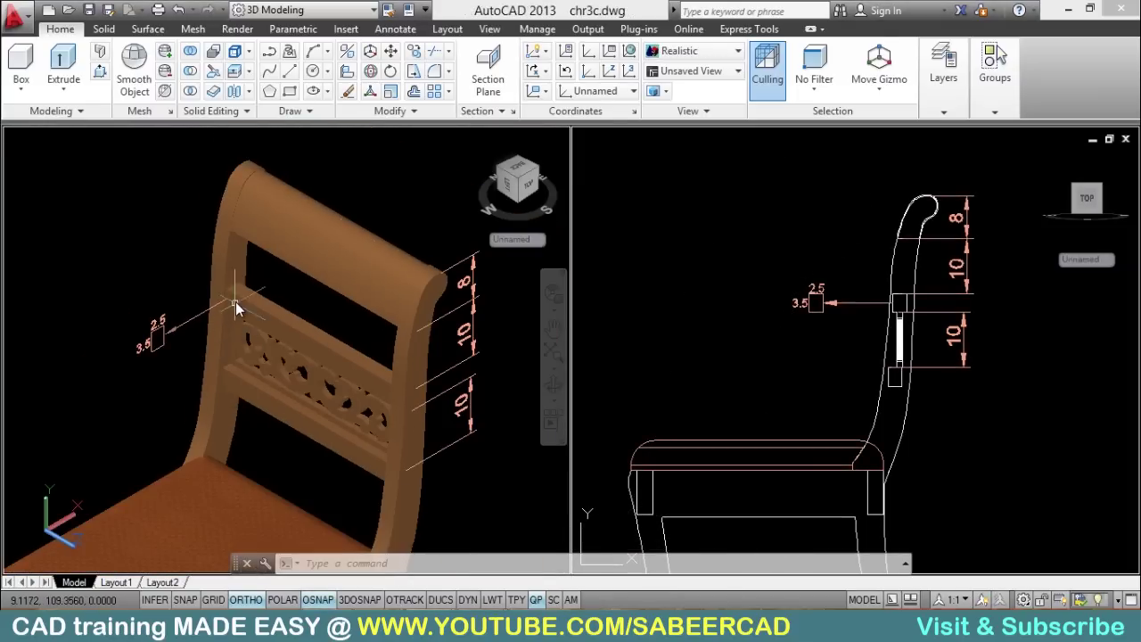
scroll(331, 409, "up", 3)
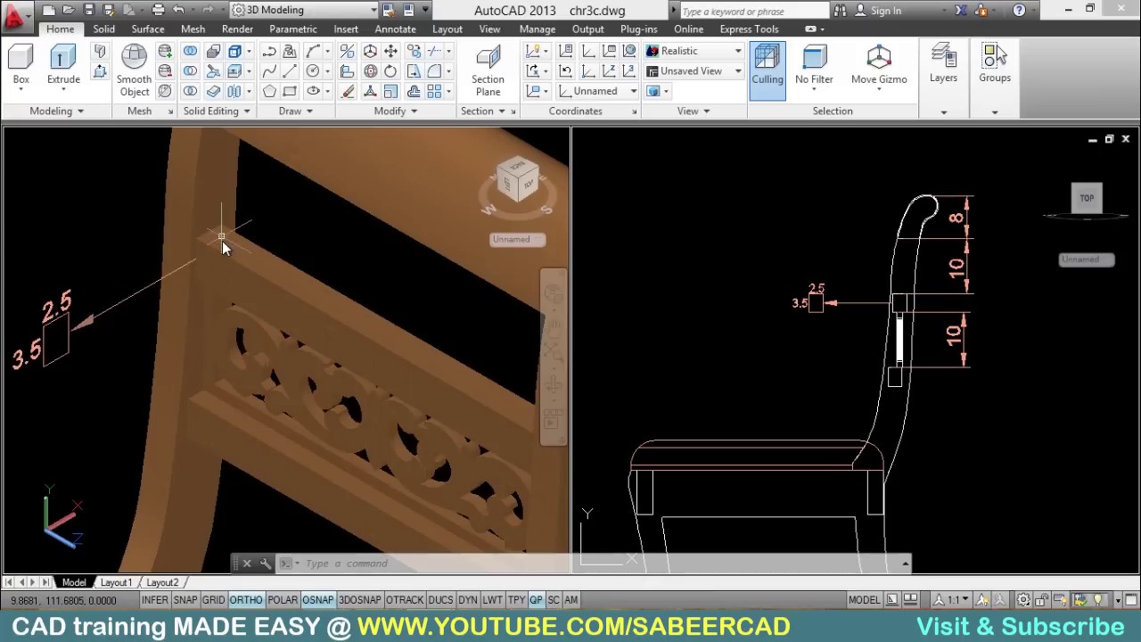
mouse_move(39, 150)
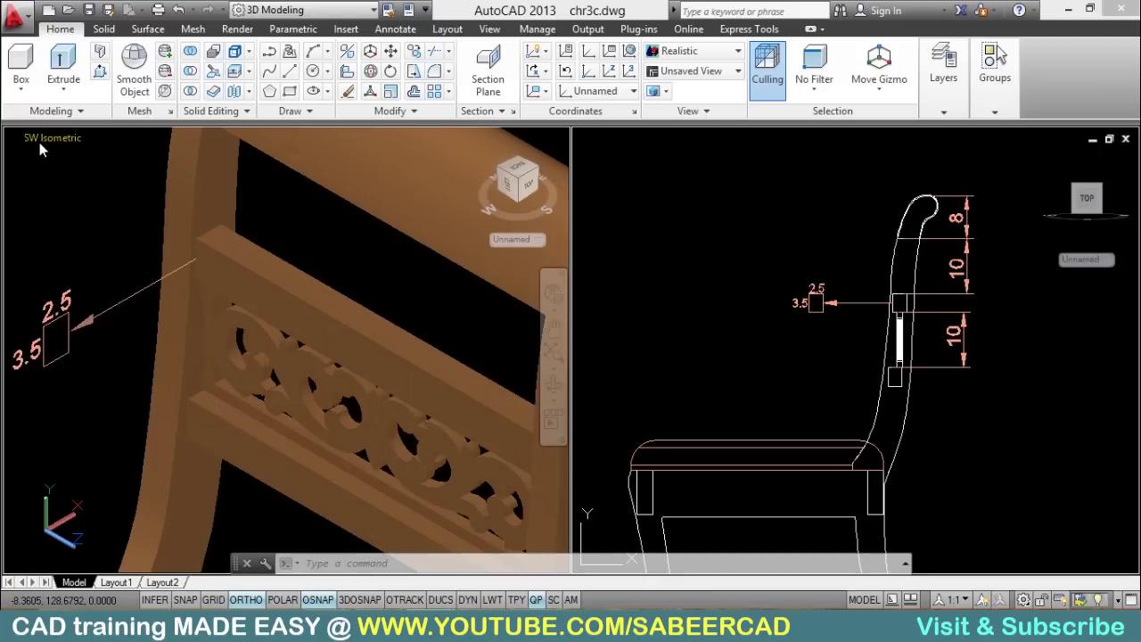
left_click(111, 139)
left_click(160, 186)
scroll(321, 267, "up", 2)
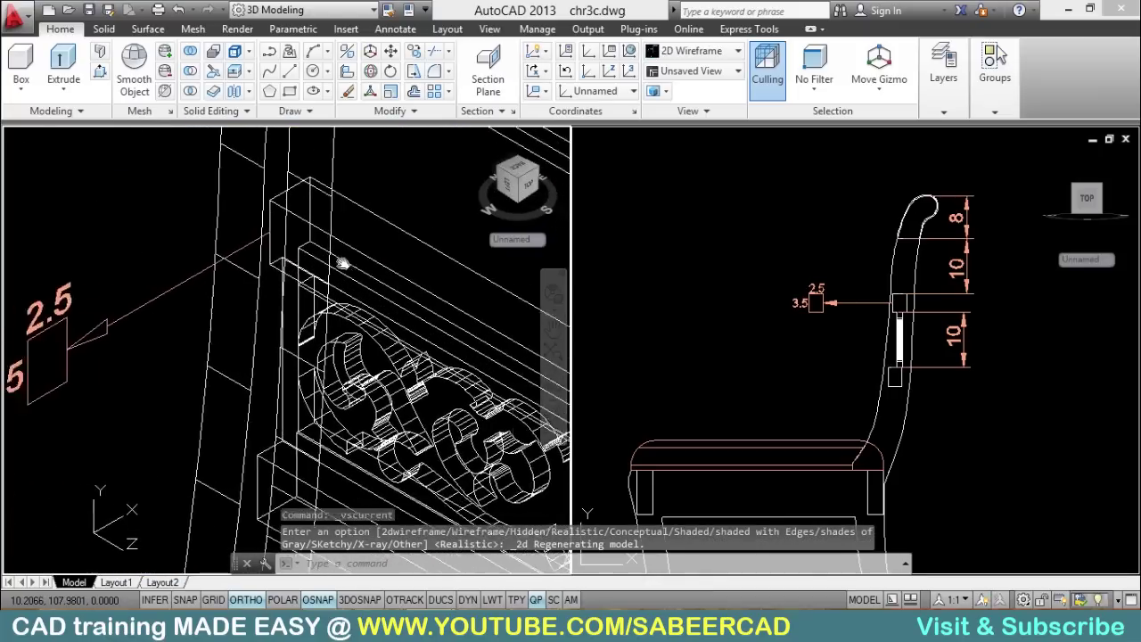
middle_click_drag(321, 267, 413, 278)
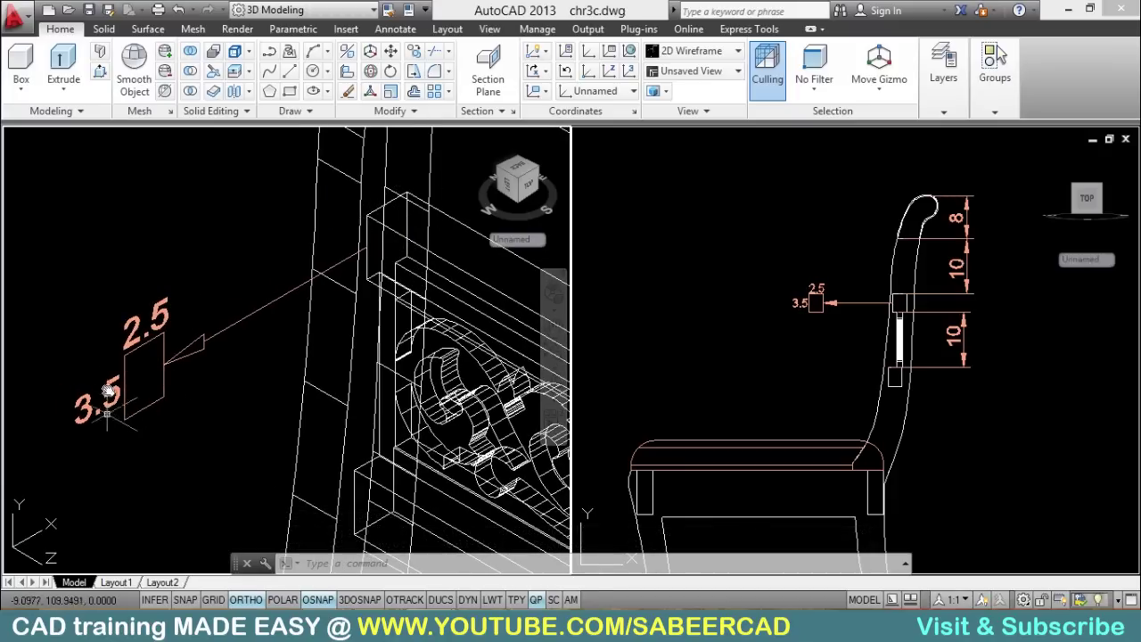
Step: Examine the reference side view for the vertical spacing and placement of the two middle back rails between the post edges
scroll(957, 288, "up", 5)
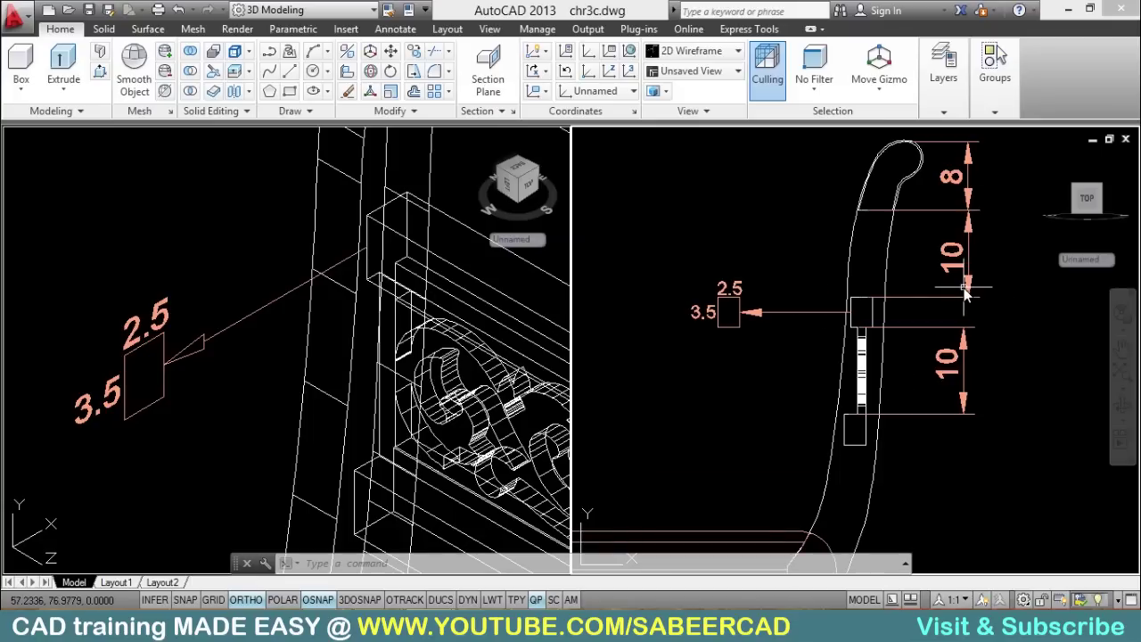
scroll(859, 286, "down", 1)
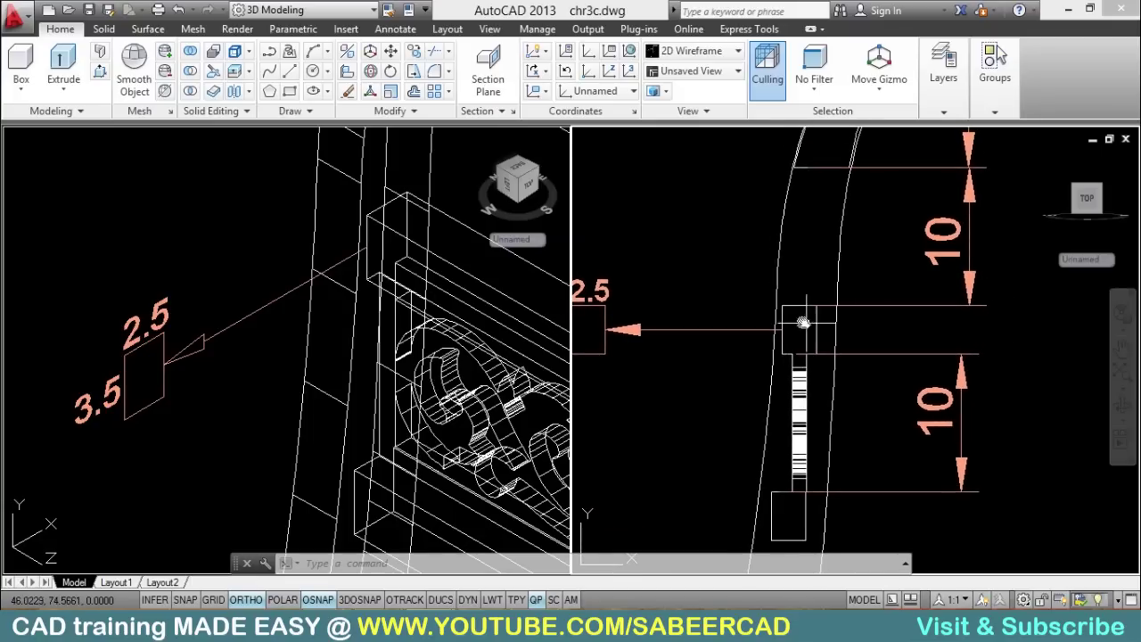
scroll(813, 337, "down", 2)
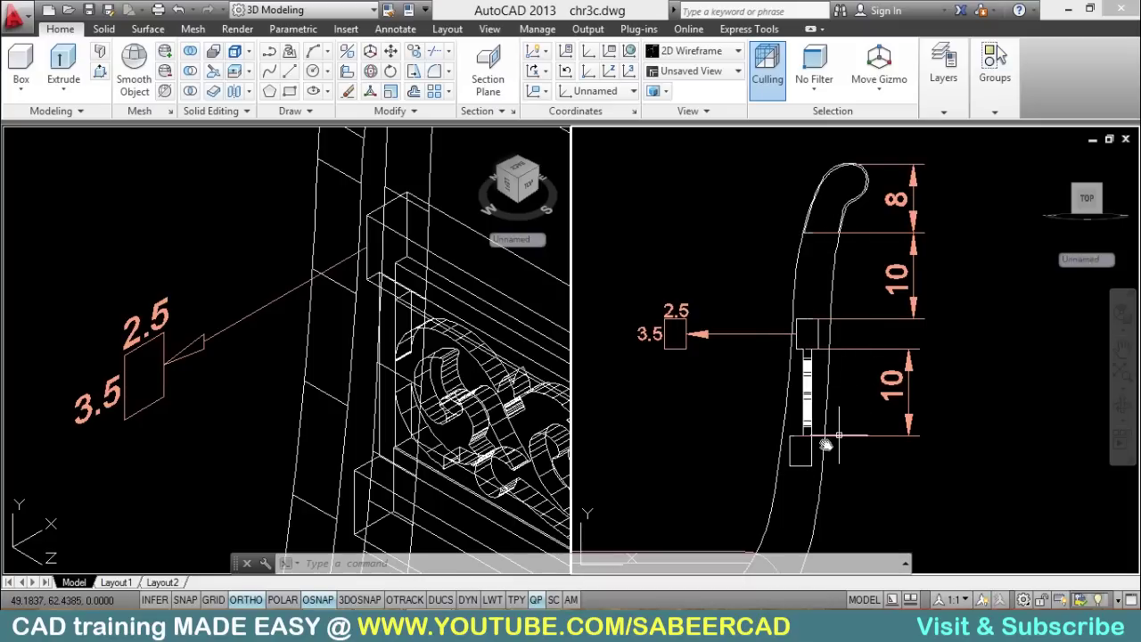
scroll(792, 419, "up", 2)
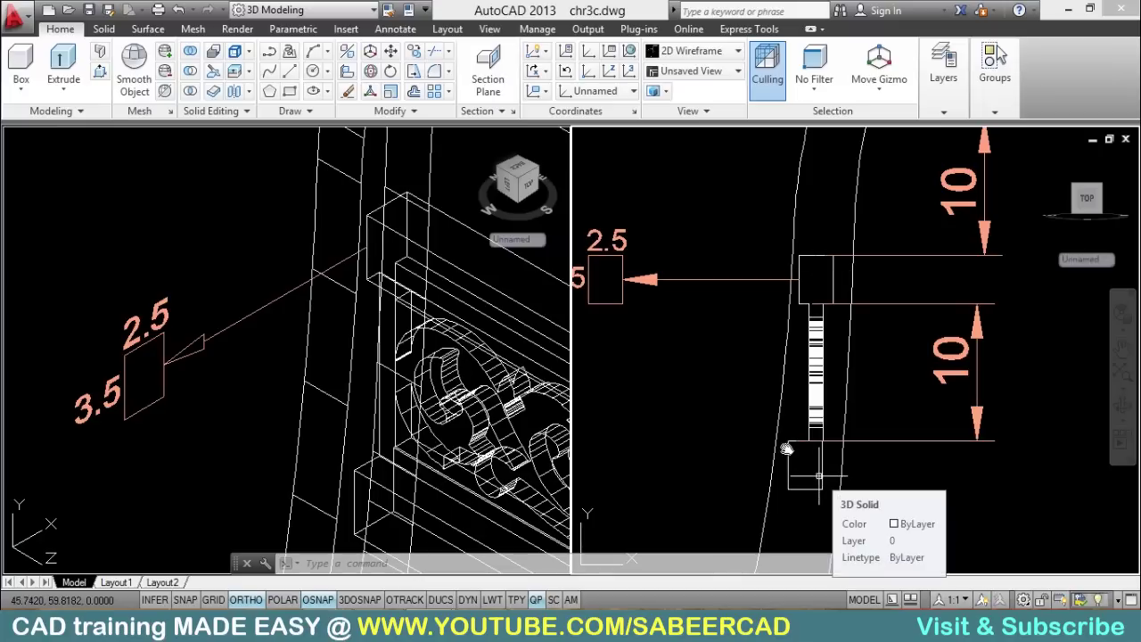
middle_click_drag(727, 402, 768, 399)
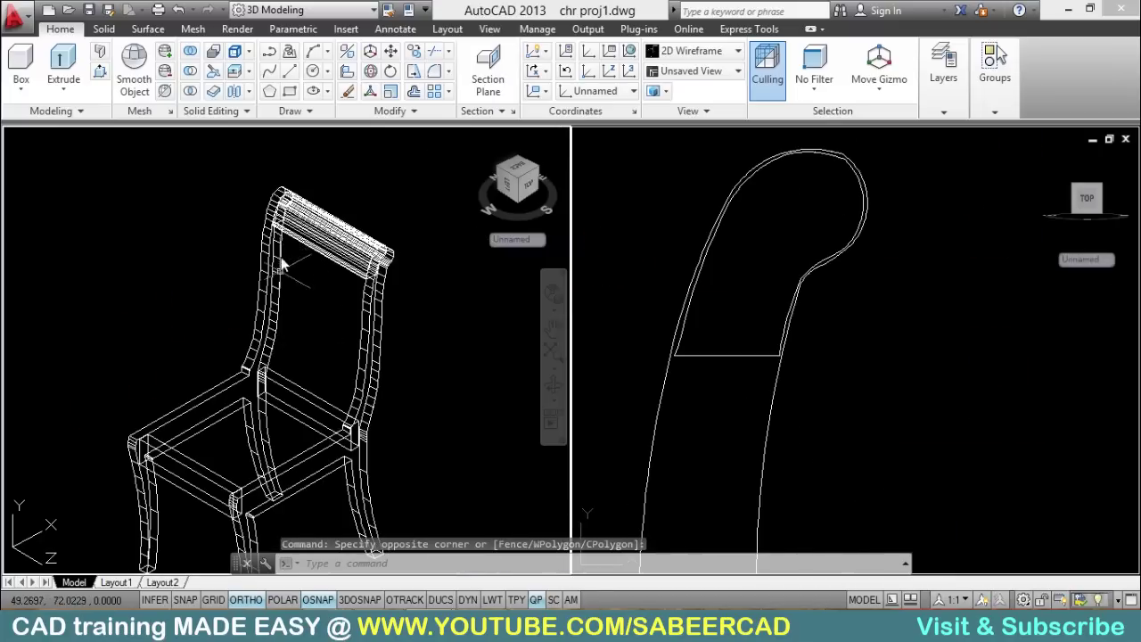
Step: In chr proj1.dwg, draw a rectangle with length 2.5 and width -3.5 from the midpoint of the top rail profile's bottom edge
left_click(289, 91)
scroll(303, 208, "up", 6)
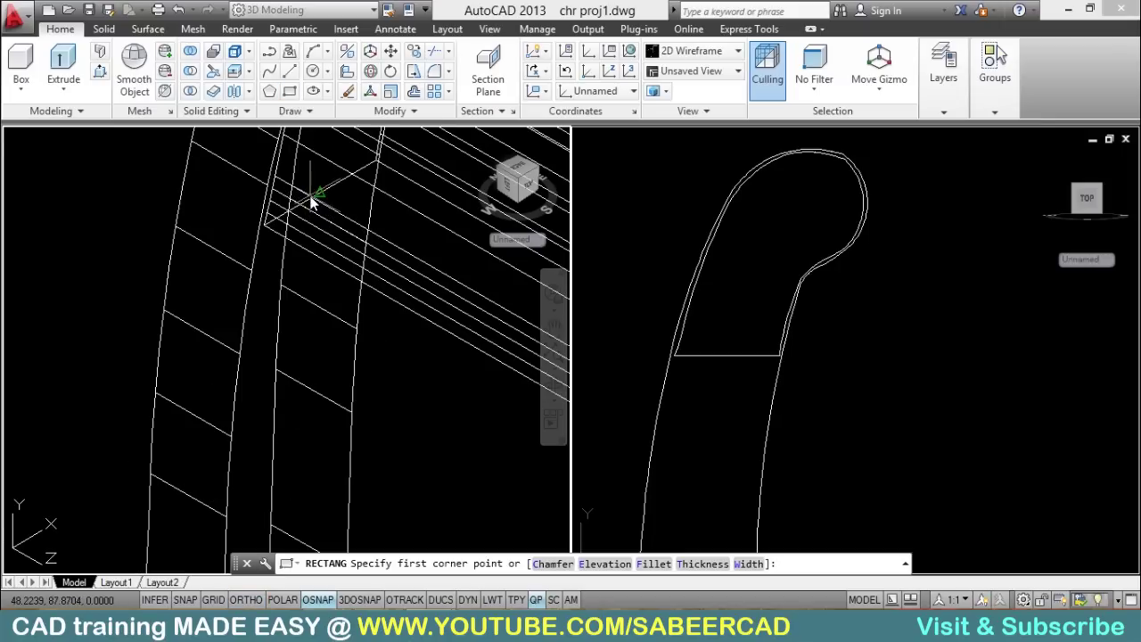
scroll(311, 201, "down", 3)
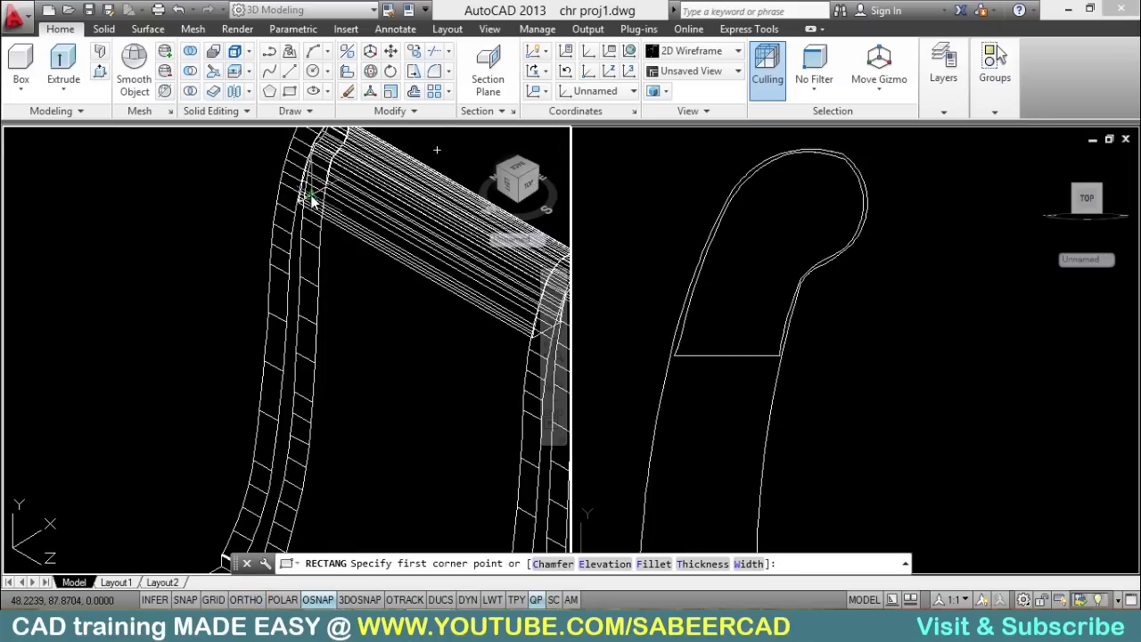
scroll(312, 200, "up", 1)
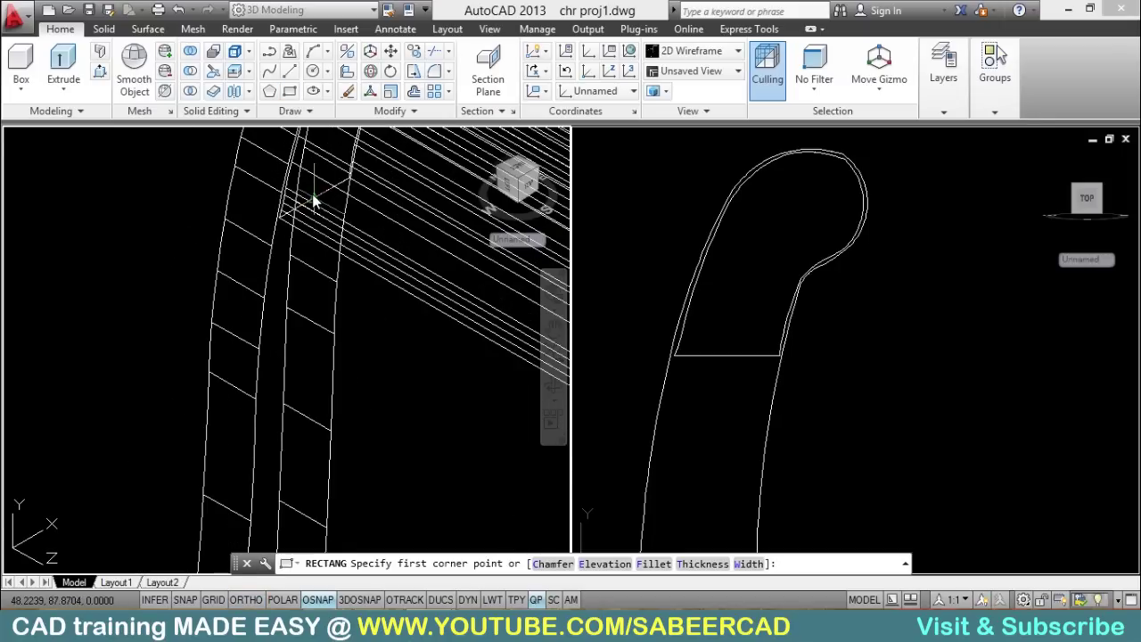
left_click(312, 196)
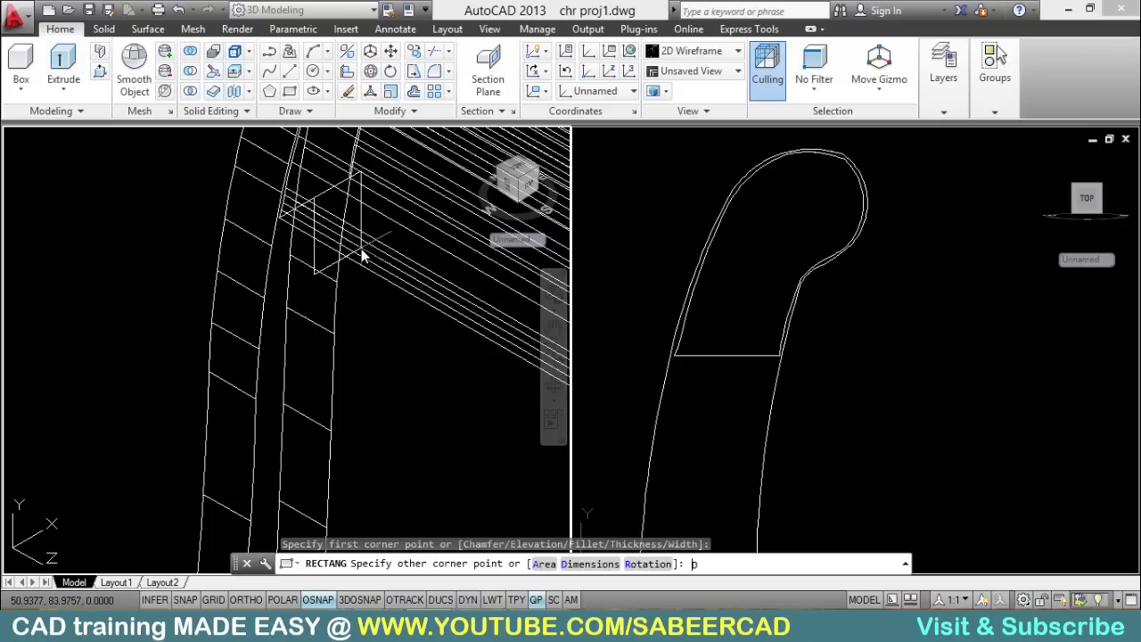
type("D")
key("Return")
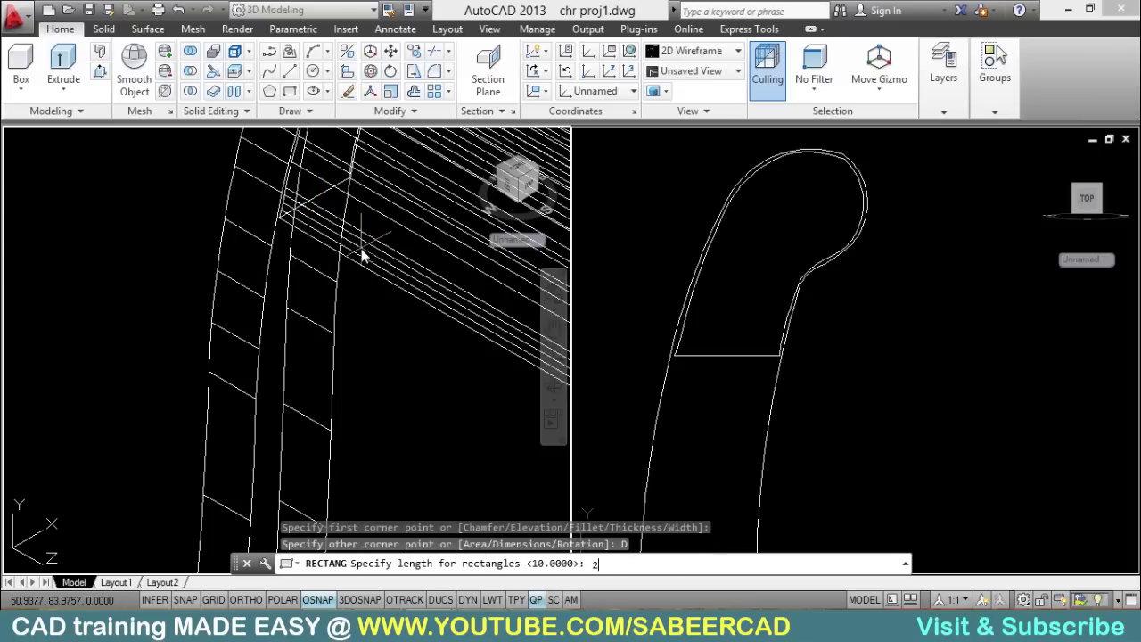
key("Return")
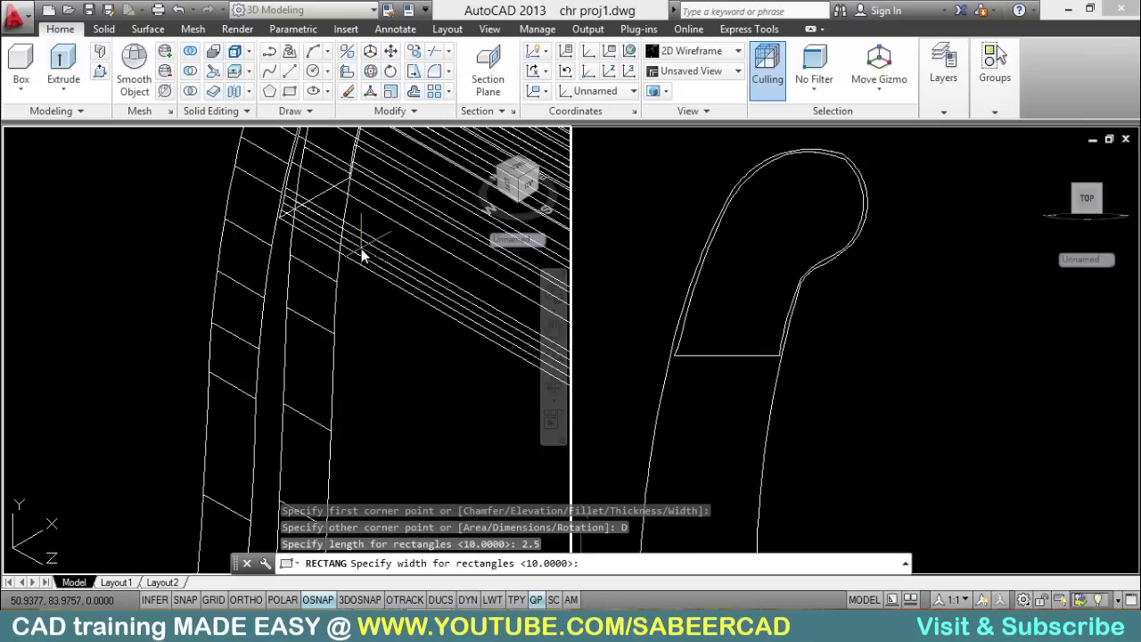
type("-3.5")
key("Return")
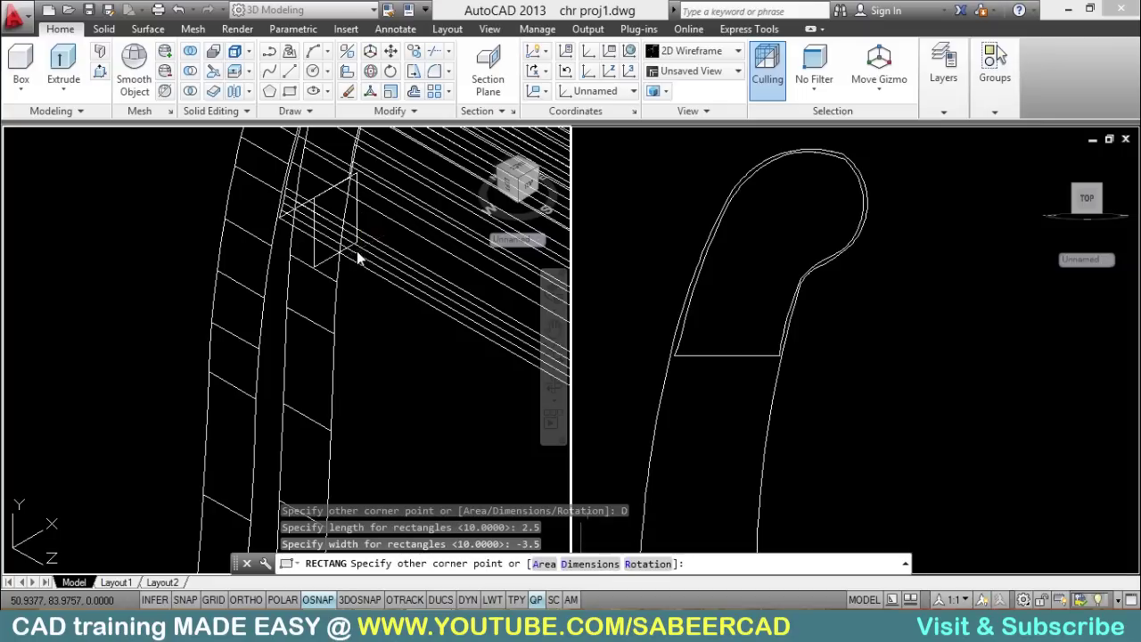
scroll(361, 267, "up", 1)
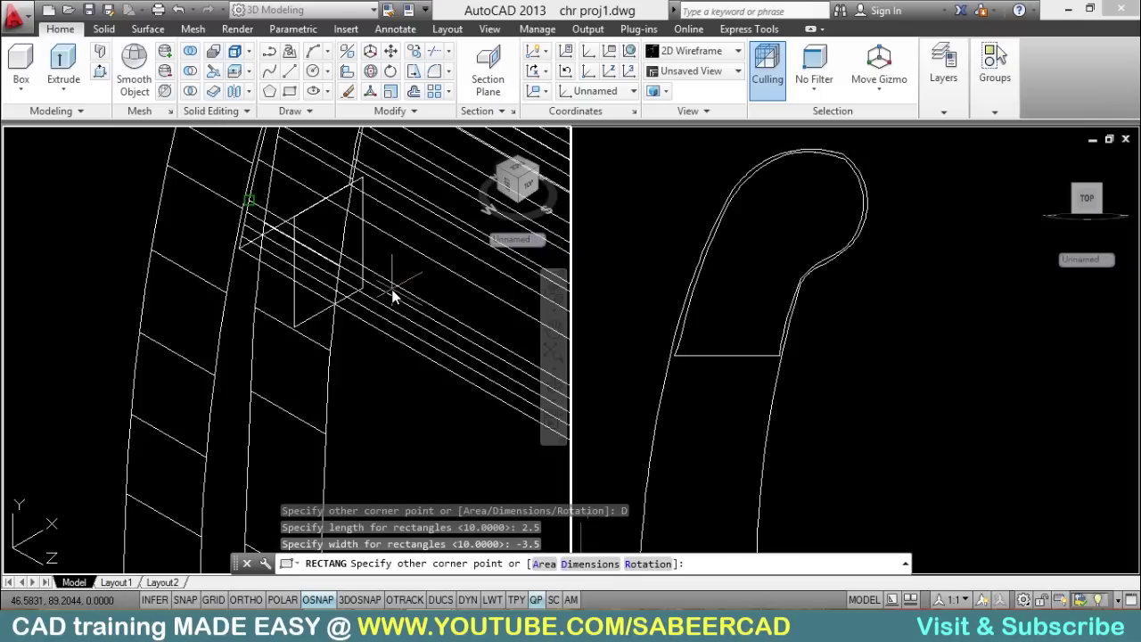
Step: Place the 2.5 by 3.5 rectangle below the horizontal bottom edge of the chair's top rail profile
left_click(401, 392)
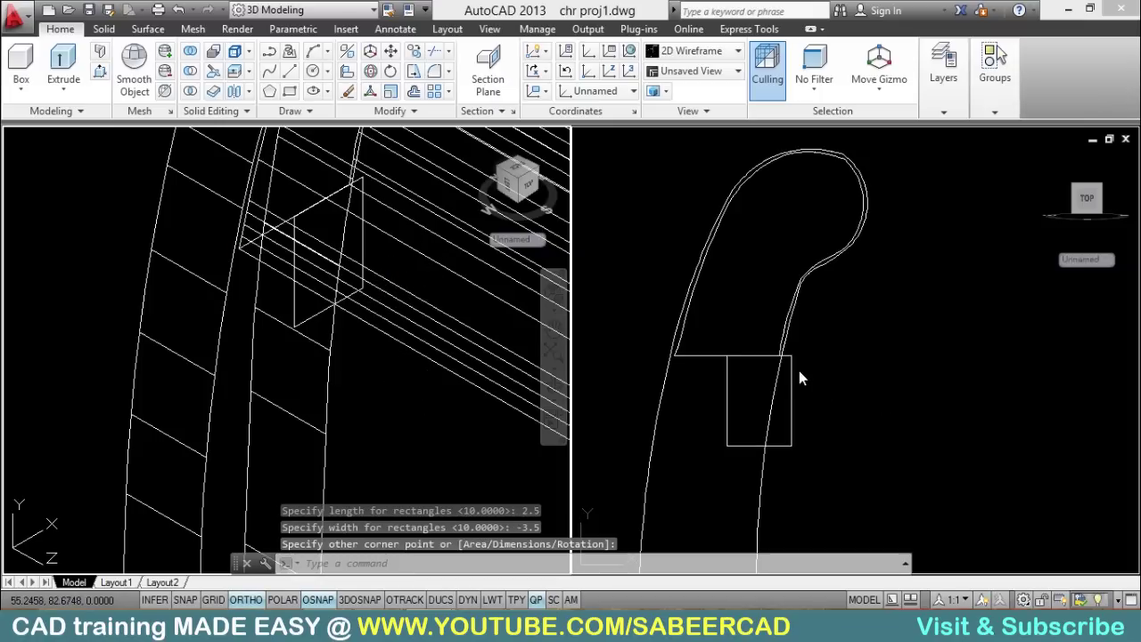
left_click(759, 329)
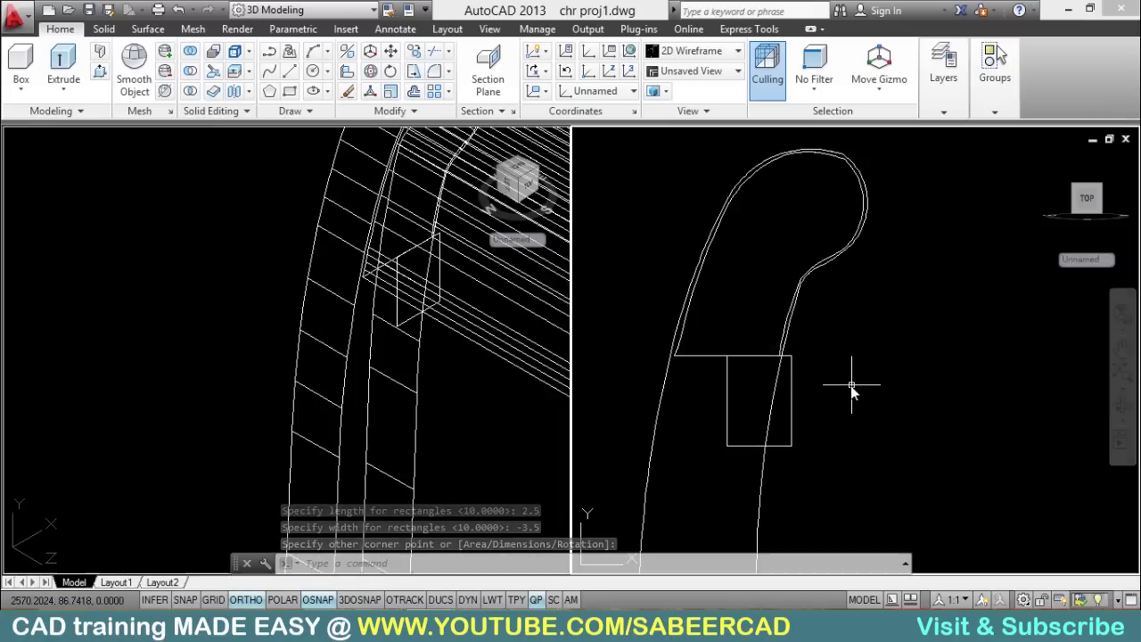
scroll(817, 252, "down", 3)
scroll(816, 350, "up", 3)
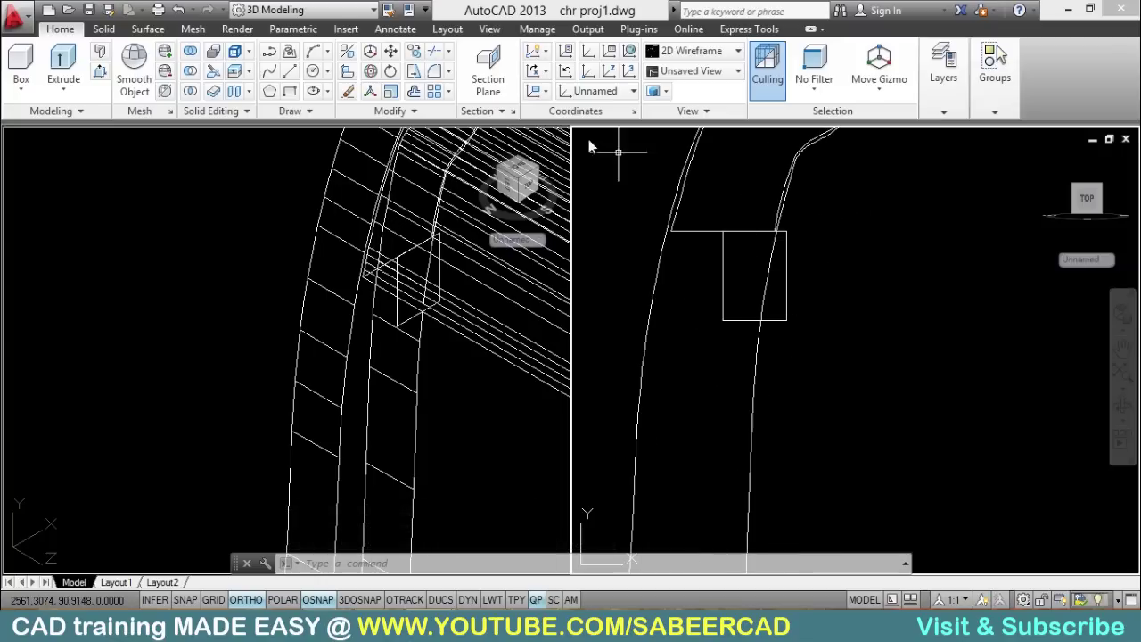
Step: Move the rectangle horizontally toward the front of the chair so it sits within the back leg's outline
left_click(392, 53)
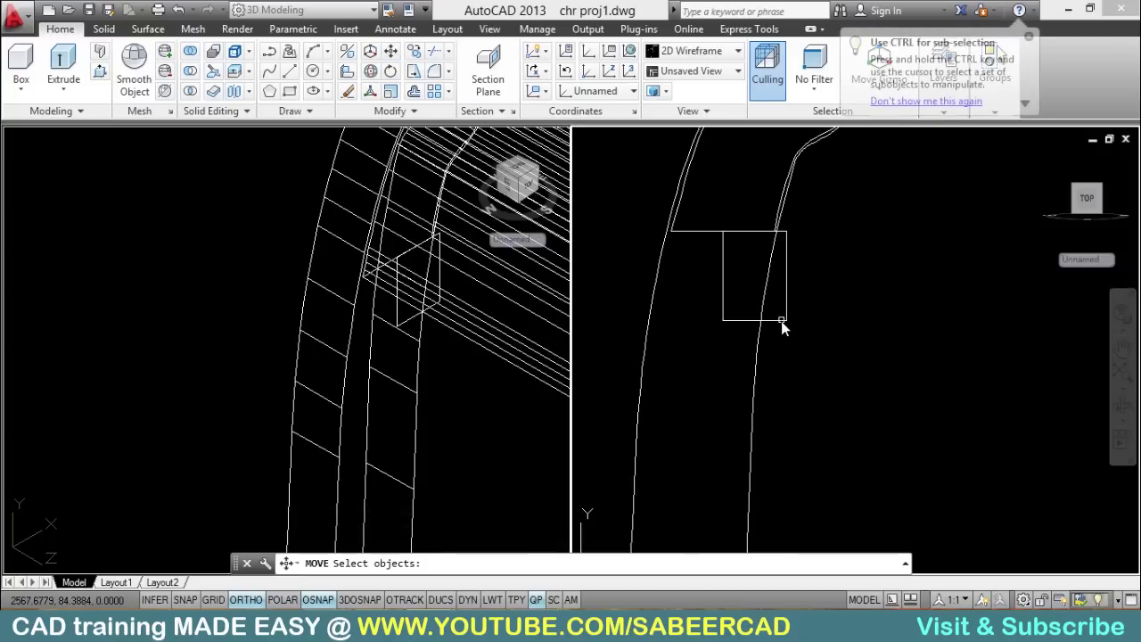
left_click(785, 320)
key("Return")
left_click(938, 305)
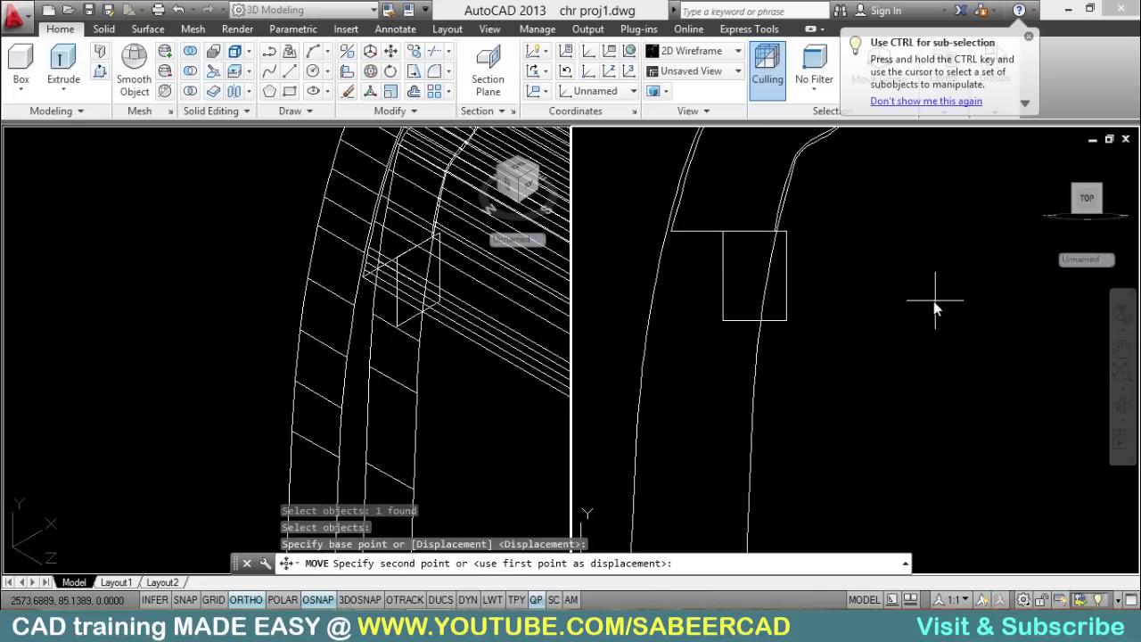
left_click(885, 319)
Step: Move the rectangle straight down 10 units along the back leg
scroll(803, 185, "down", 3)
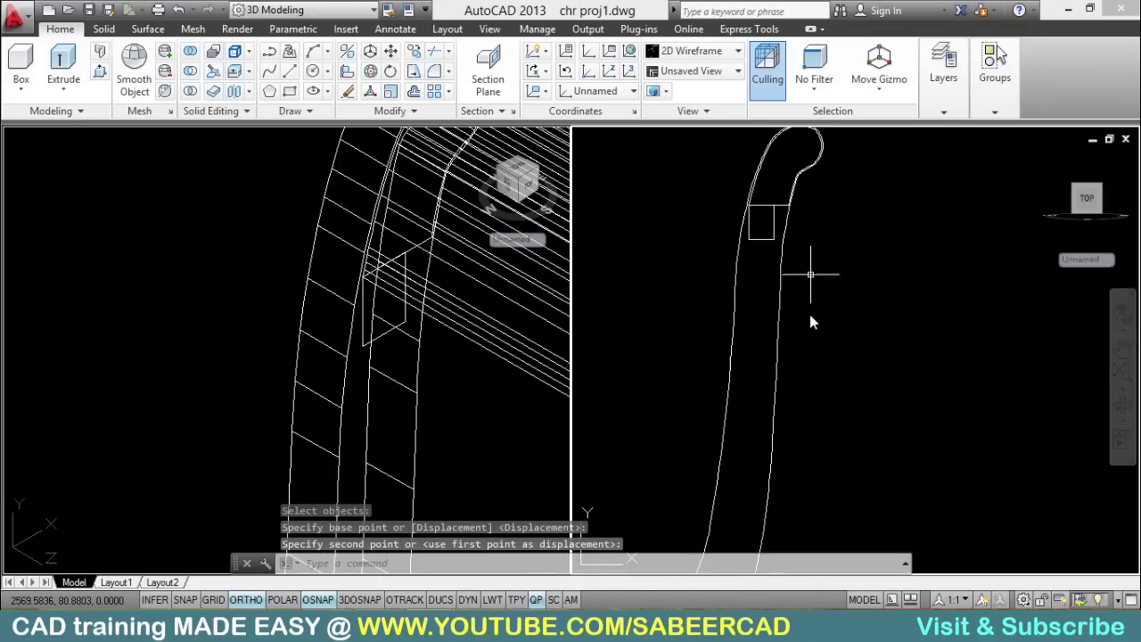
scroll(808, 237, "up", 2)
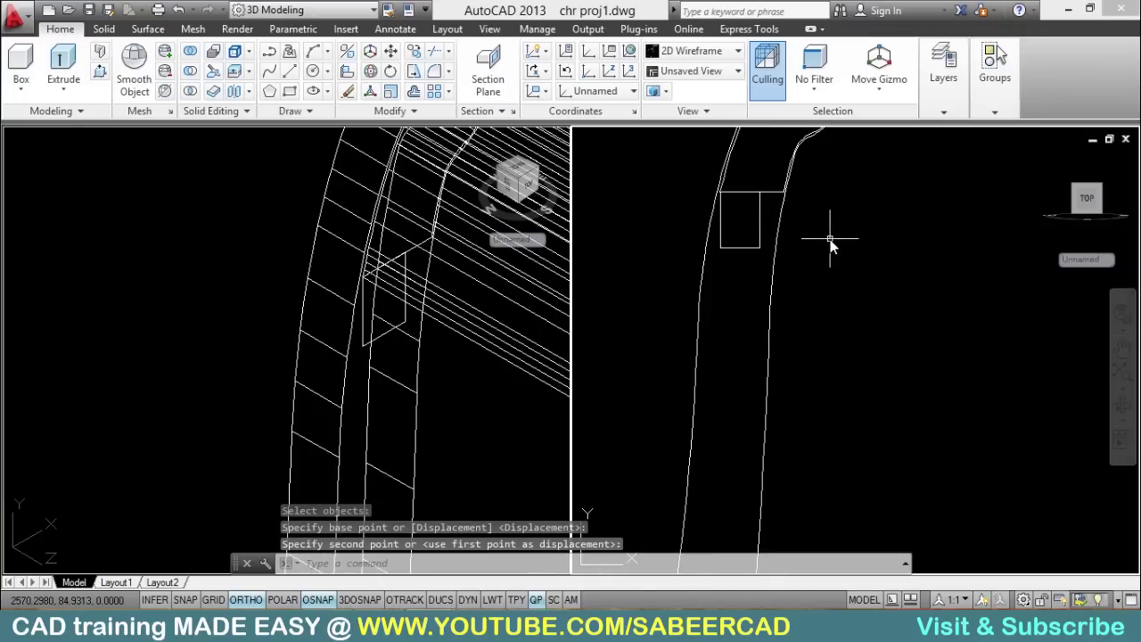
left_click(390, 51)
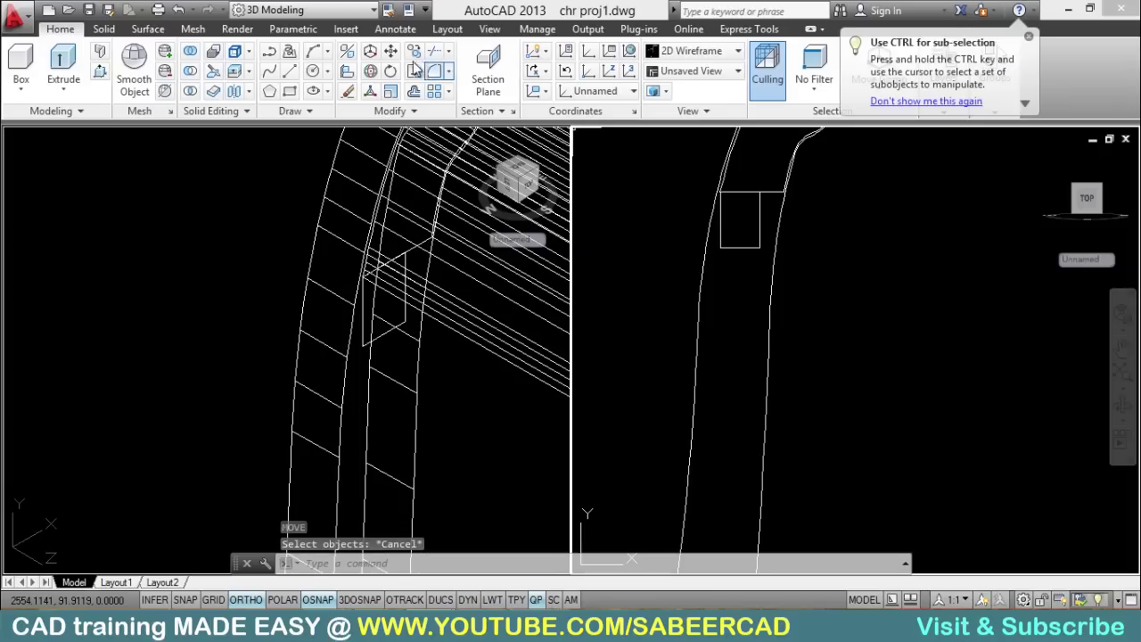
left_click(752, 249)
key("Return")
left_click(861, 228)
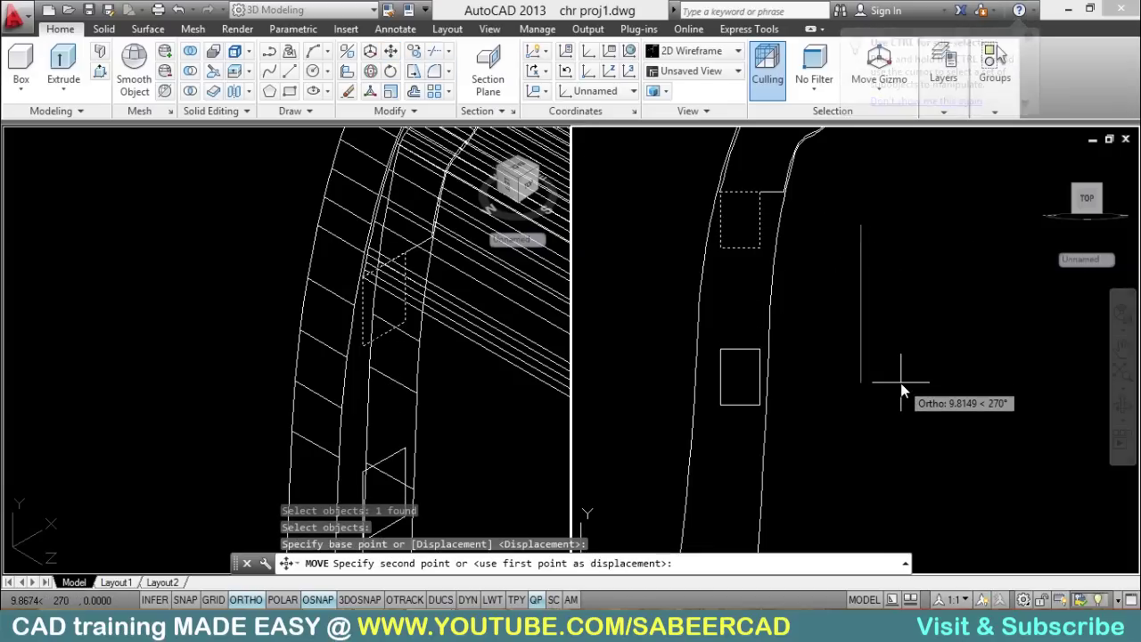
key("Return")
Step: Extrude the rectangle into a back rail that spans across to the opposite leg
middle_click_drag(377, 318, 389, 434, "shift")
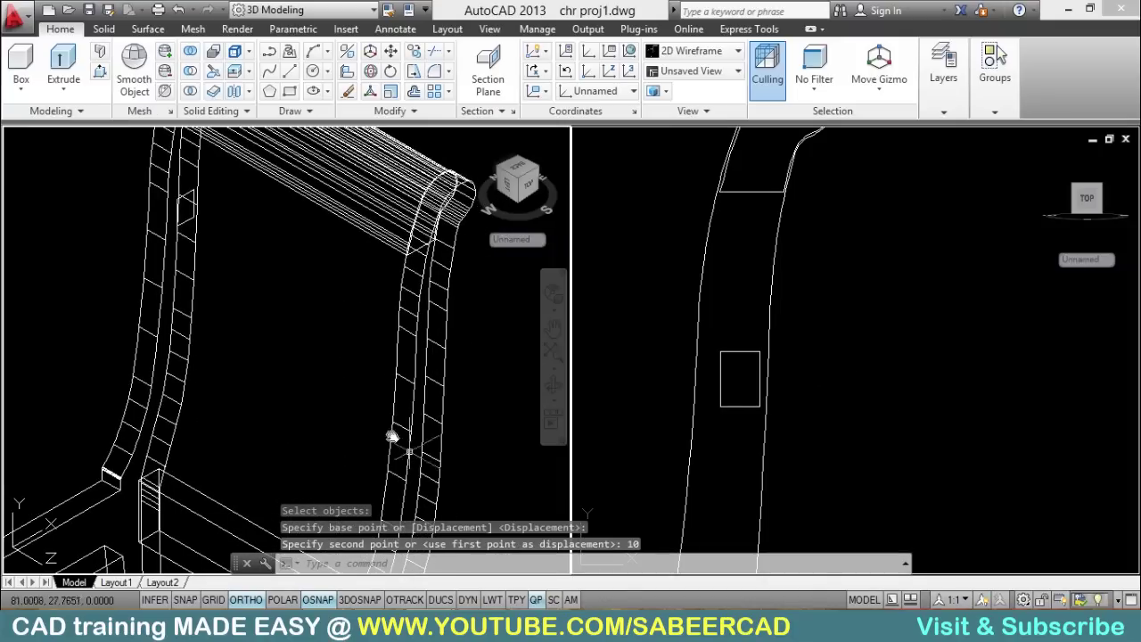
left_click(64, 89)
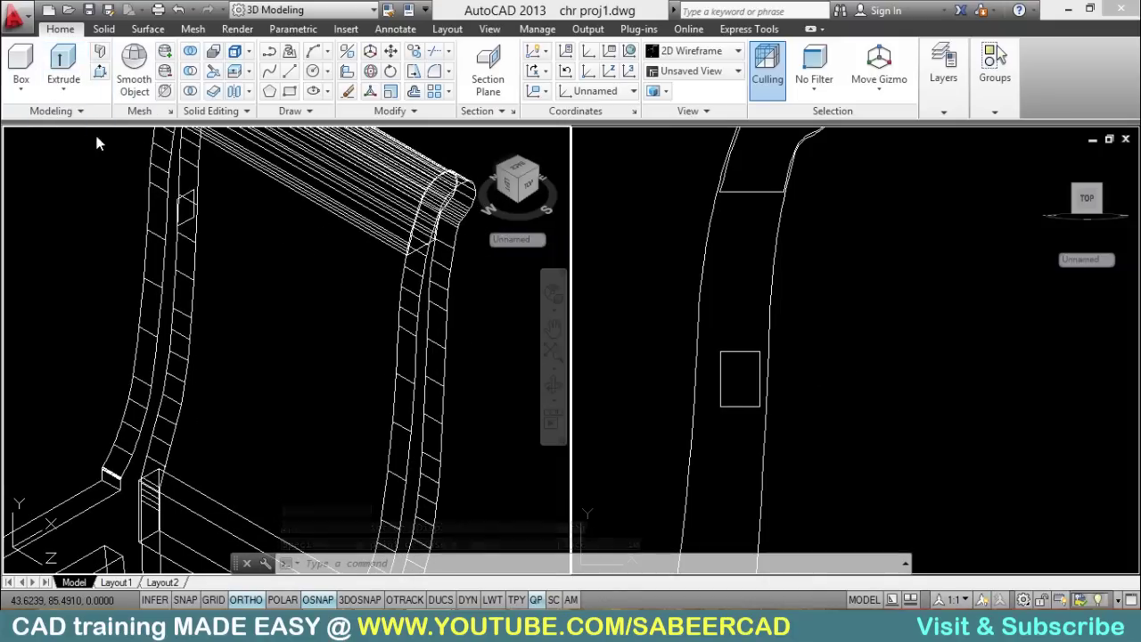
left_click(190, 194)
right_click(242, 211)
left_click(306, 218)
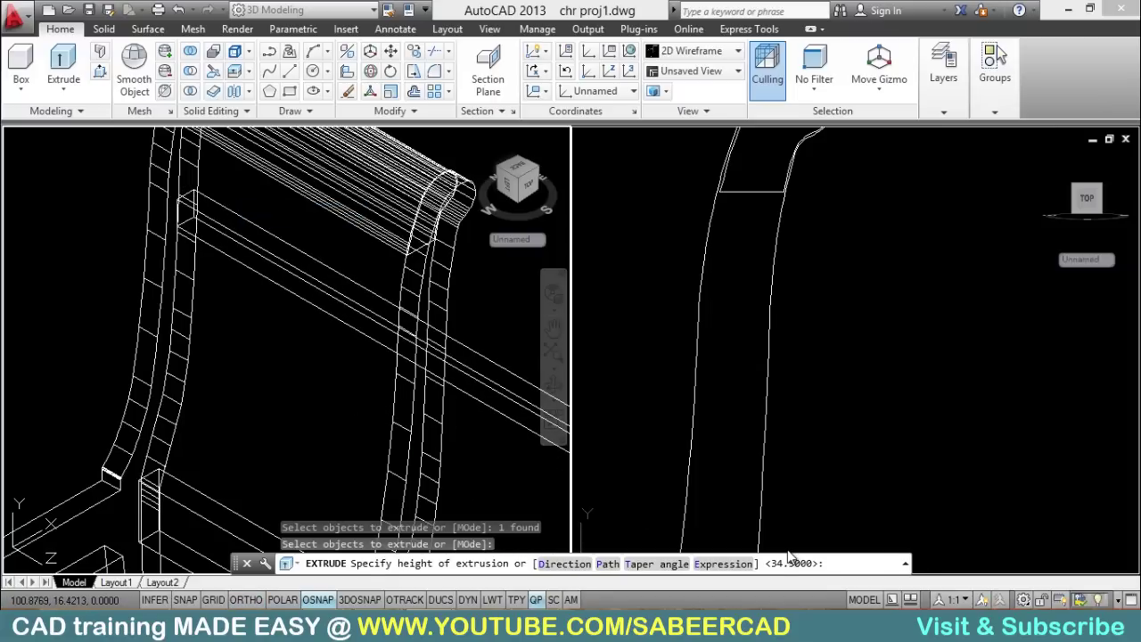
key("F8")
Step: Copy the back rail straight down by 13.5 units
scroll(769, 291, "down", 3)
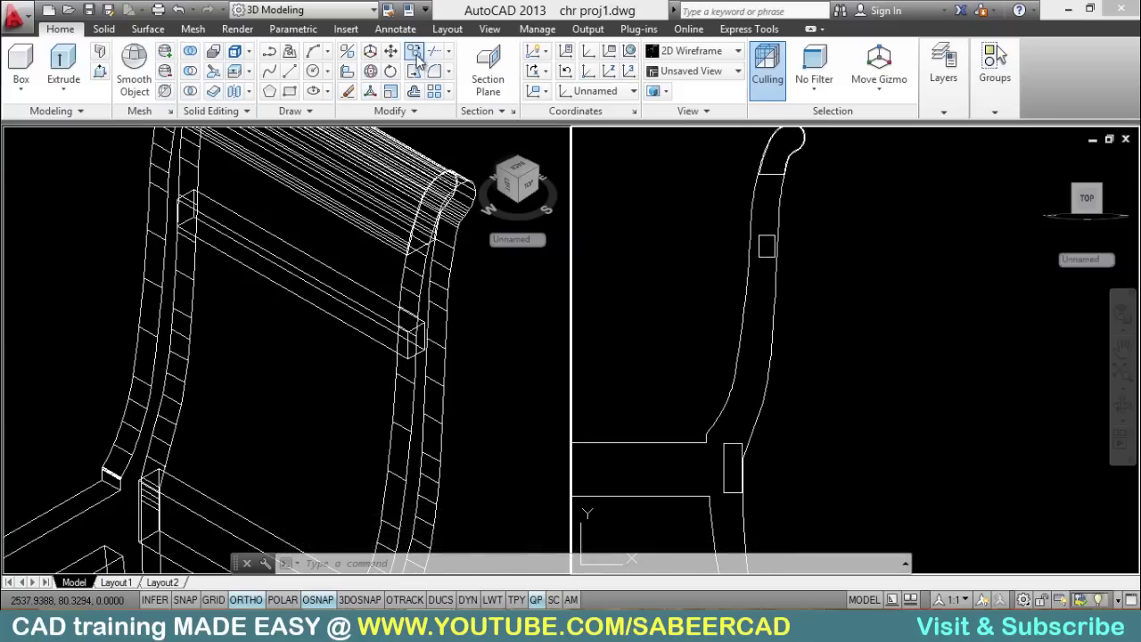
left_click(413, 51)
left_click(762, 257)
key("Return")
scroll(771, 267, "up", 4)
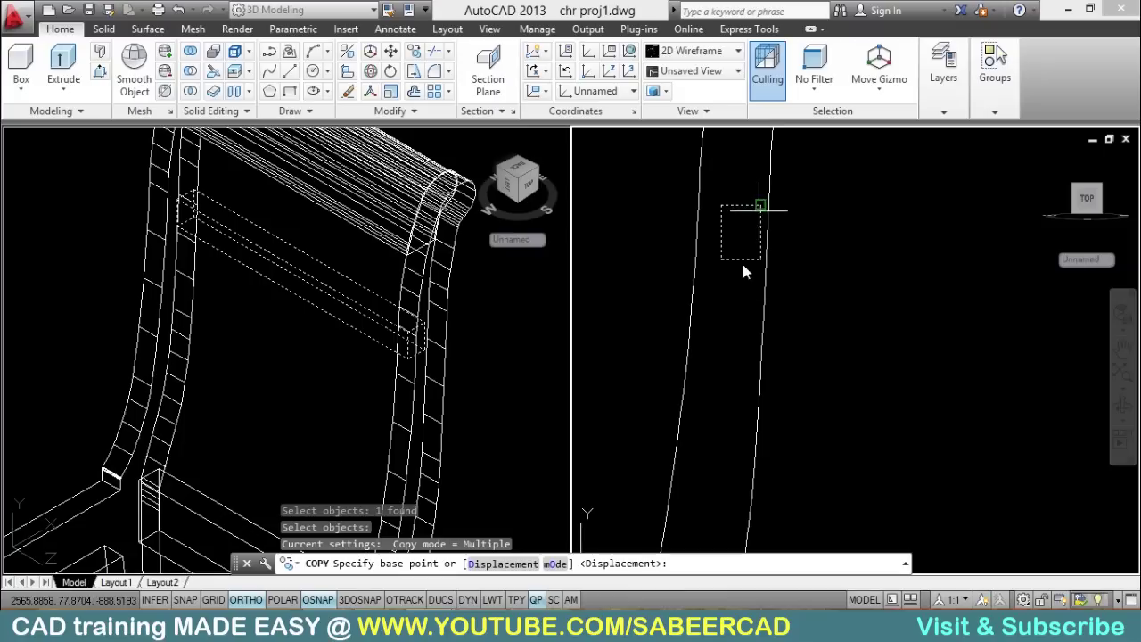
left_click(744, 208)
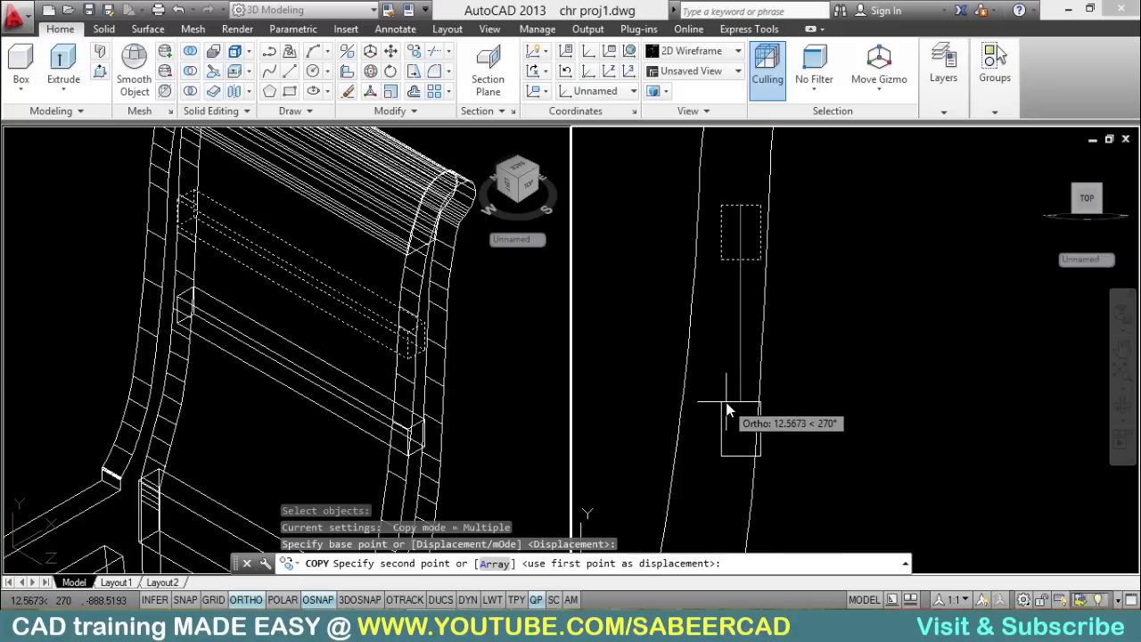
type("13.5")
key("Return")
key("Escape")
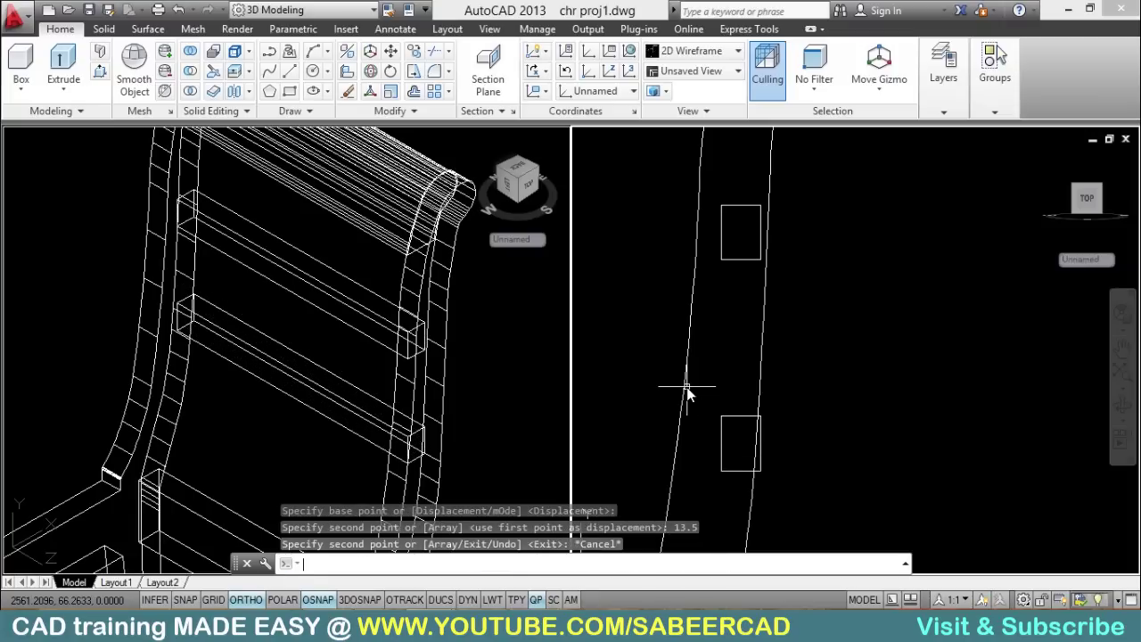
Step: Move the lower back rail slightly toward the front of the chair so it fits within the curved leg
middle_click_drag(769, 300, 754, 461)
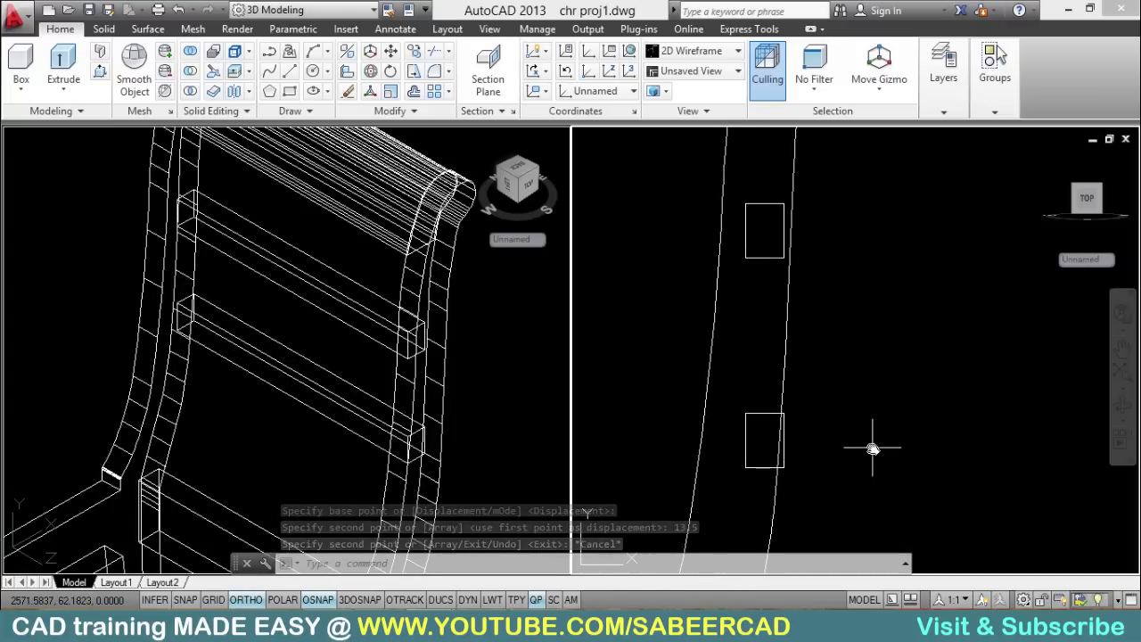
type("m")
key("Return")
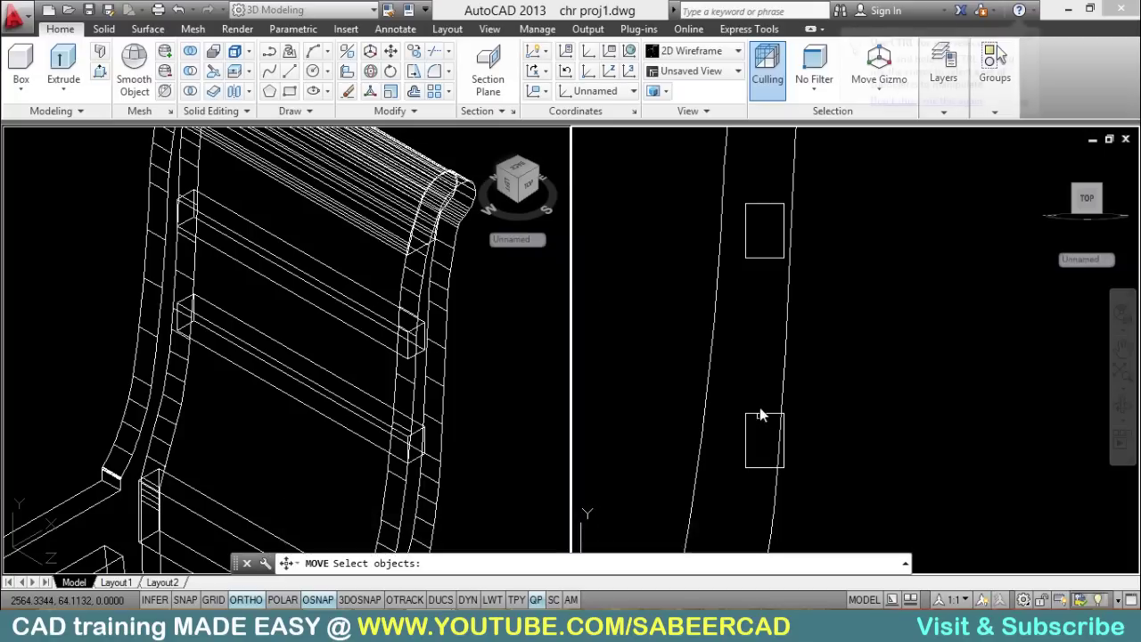
left_click(763, 410)
key("Return")
left_click(941, 320)
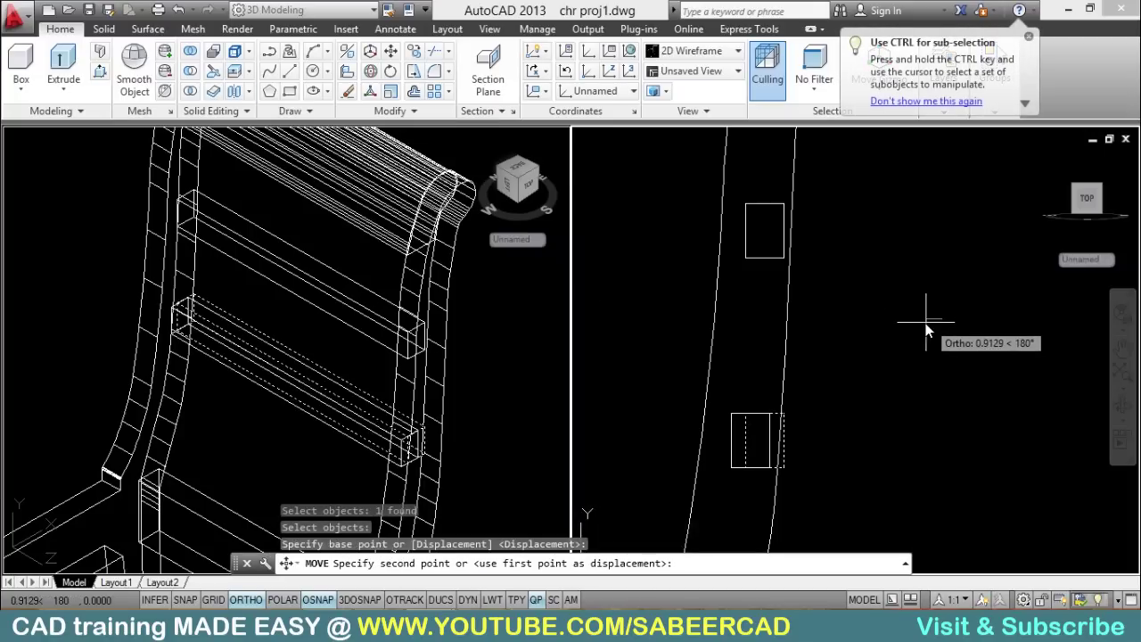
left_click(919, 326)
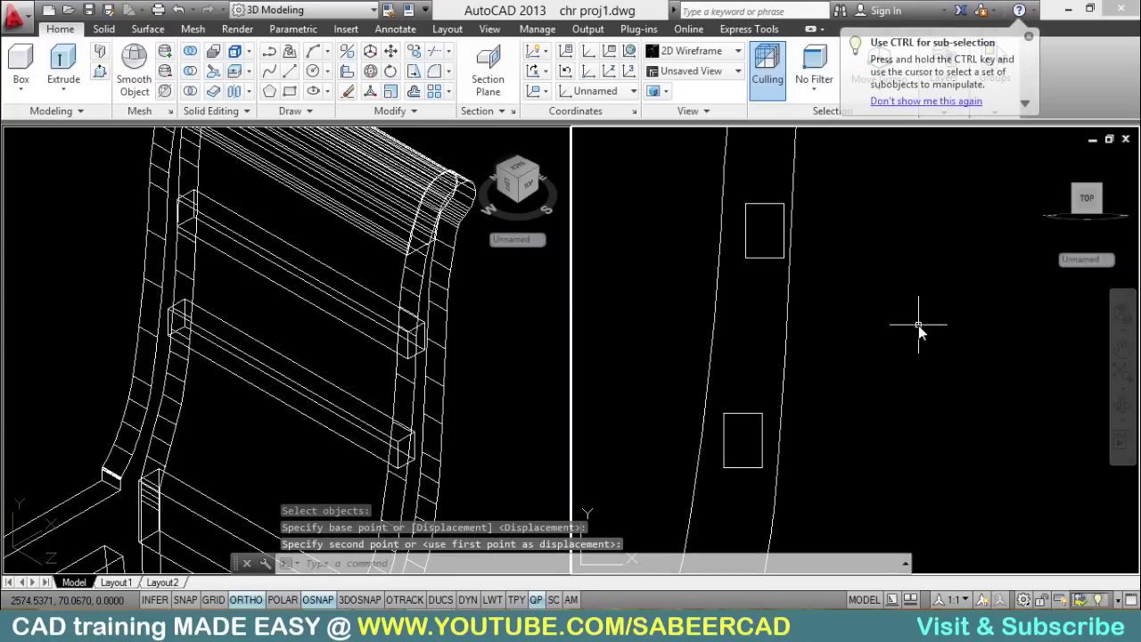
Step: Move both back rails together slightly toward the front of the chair to centre them within the leg profile
scroll(764, 238, "down", 3)
scroll(764, 255, "up", 5)
scroll(765, 260, "down", 2)
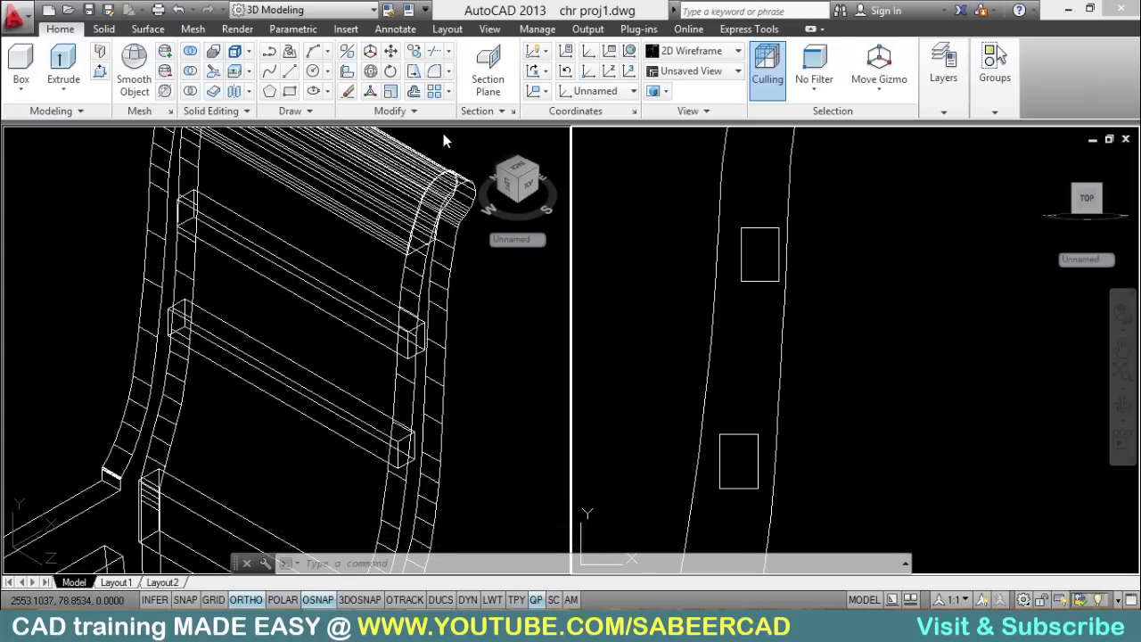
left_click(392, 73)
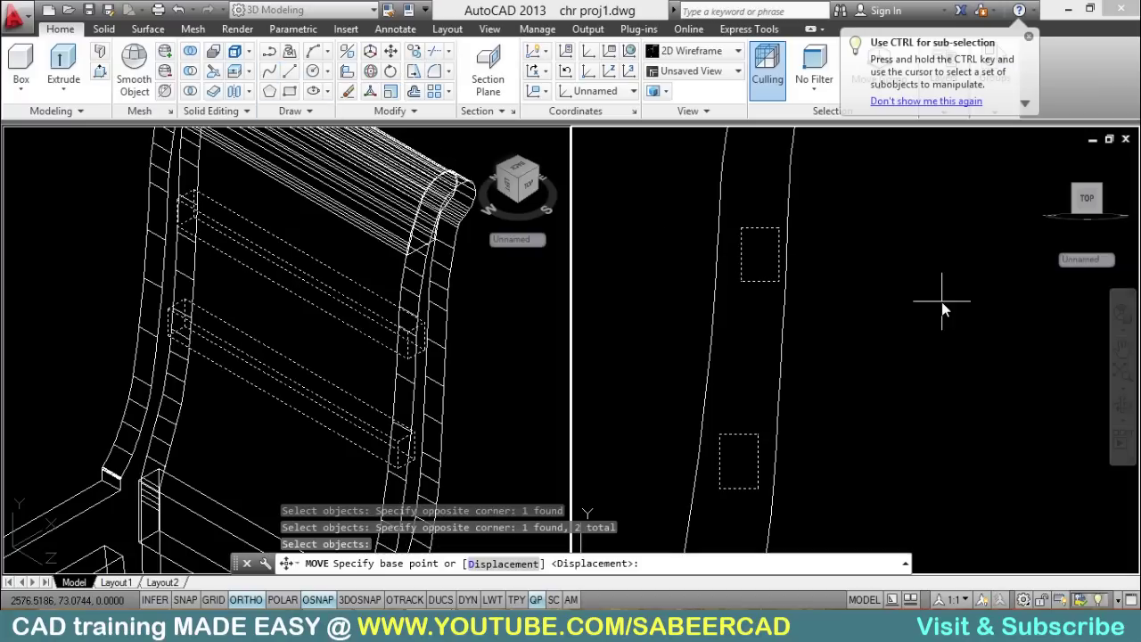
left_click(942, 303)
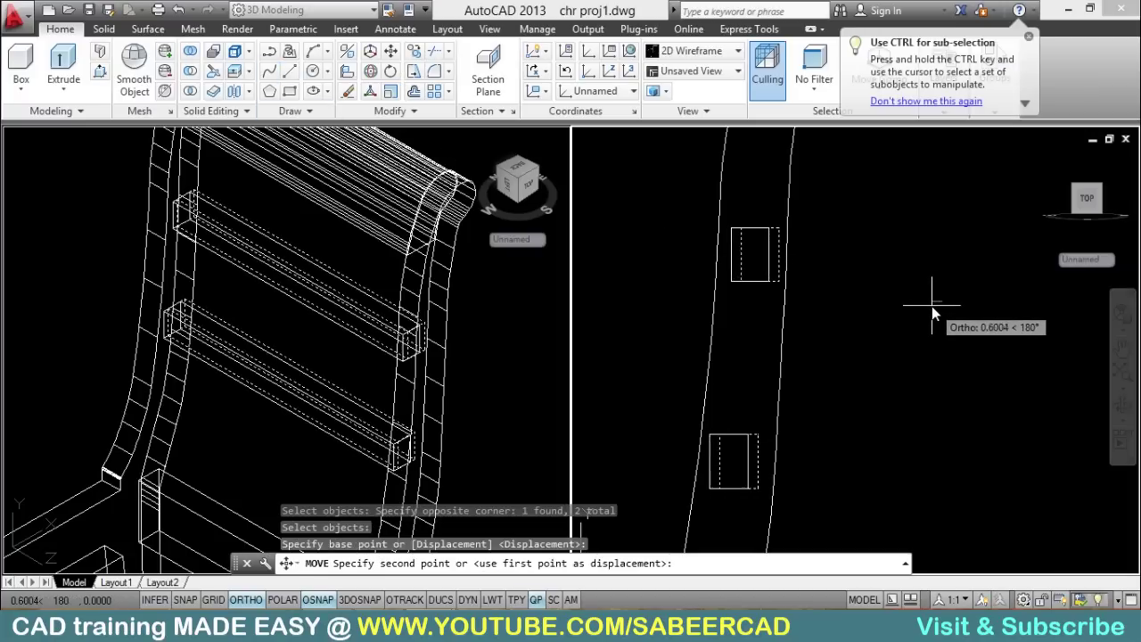
left_click(928, 307)
scroll(709, 294, "down", 3)
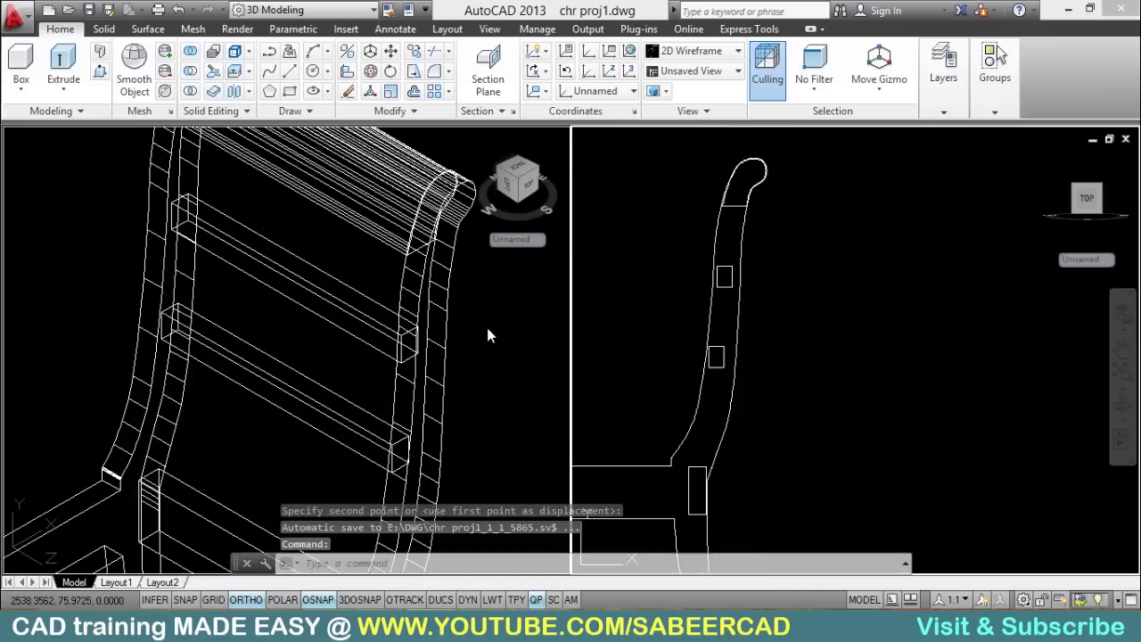
Step: Switch to the finished chair drawing chr3c.dwg and examine the carved panel between its two back rails
left_click(487, 327)
scroll(393, 306, "down", 2)
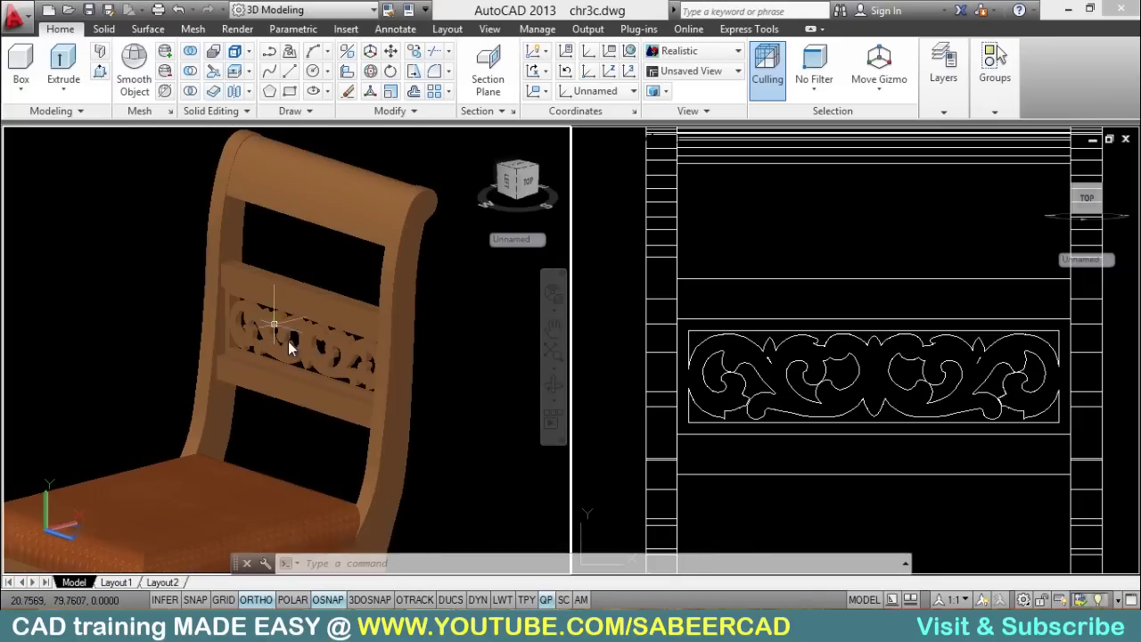
scroll(275, 337, "up", 2)
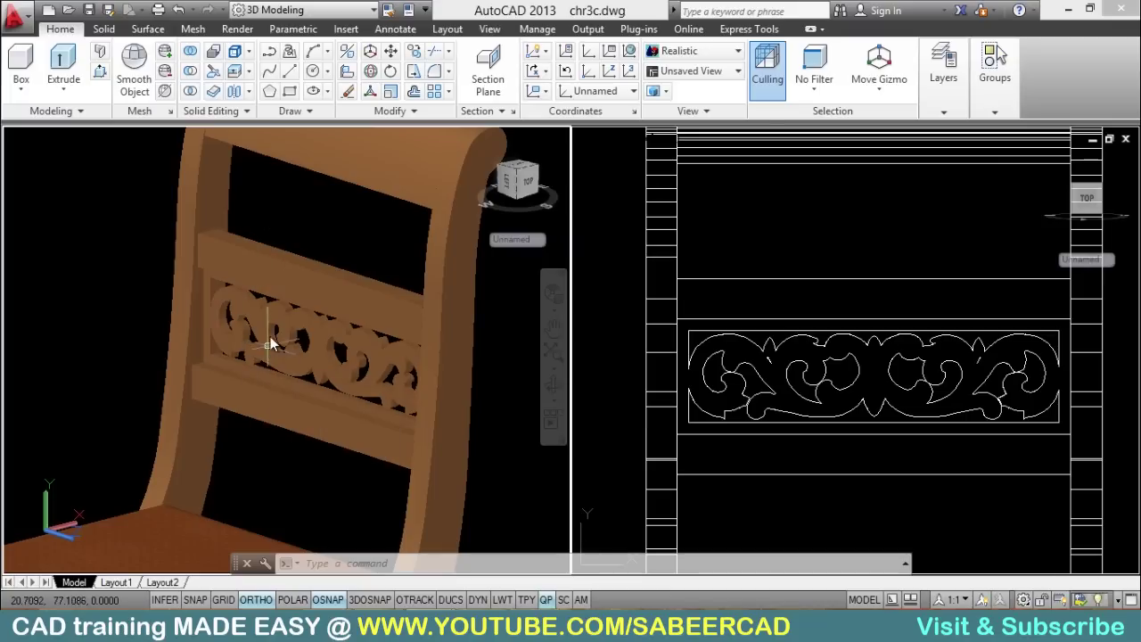
scroll(271, 330, "up", 2)
scroll(374, 378, "up", 4)
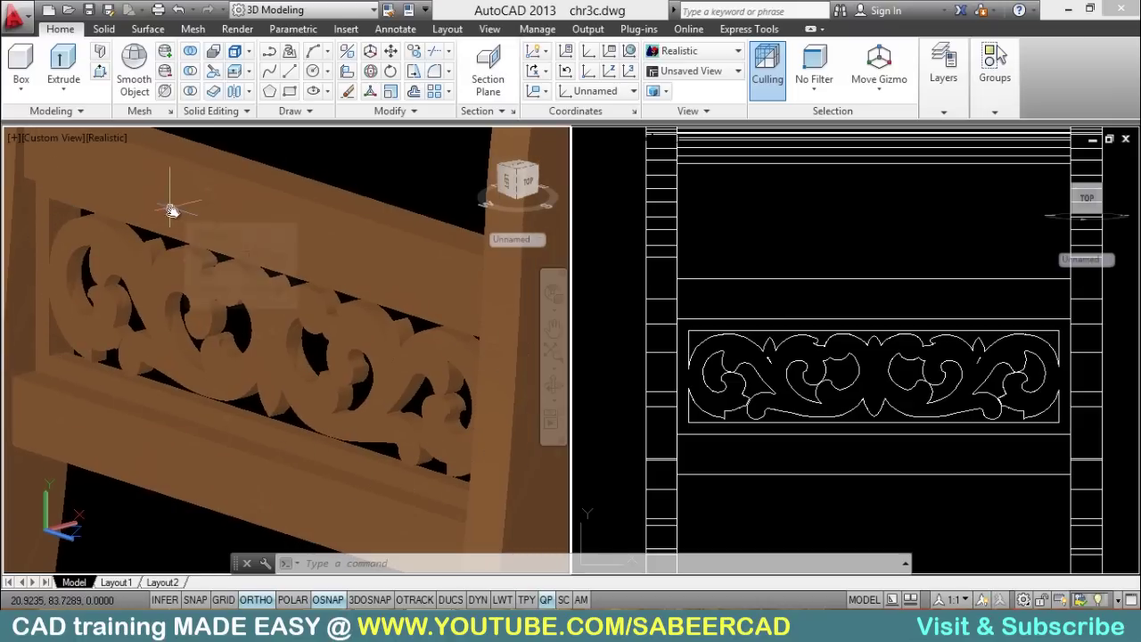
left_click(716, 335)
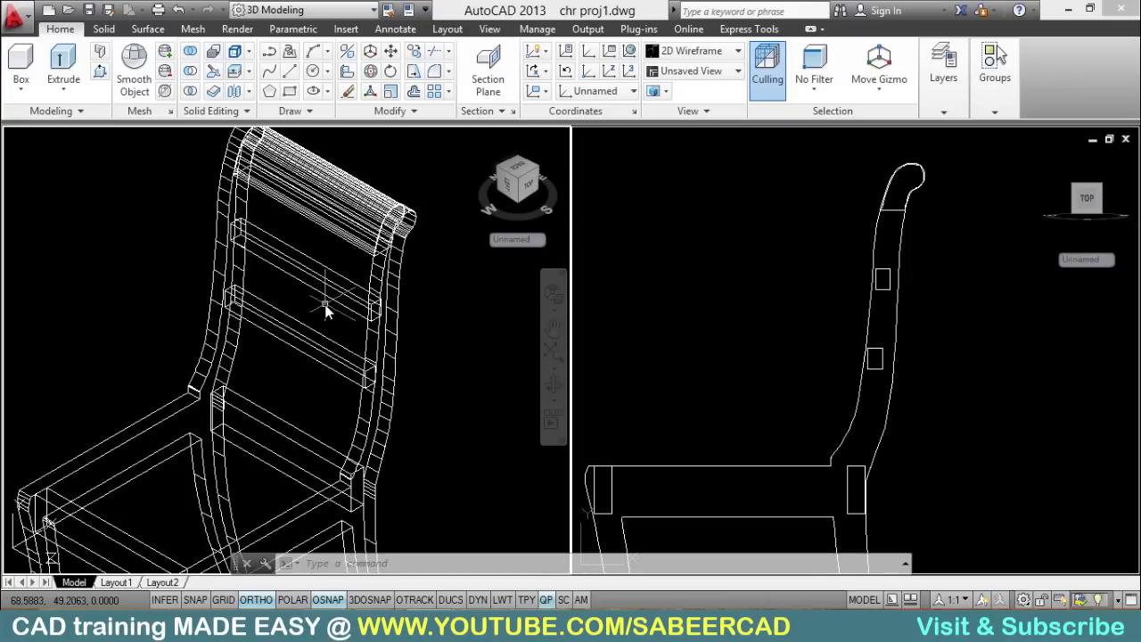
Step: In chr proj1.dwg, set the UCS of the 3D viewport to the Left orientation
scroll(301, 304, "up", 2)
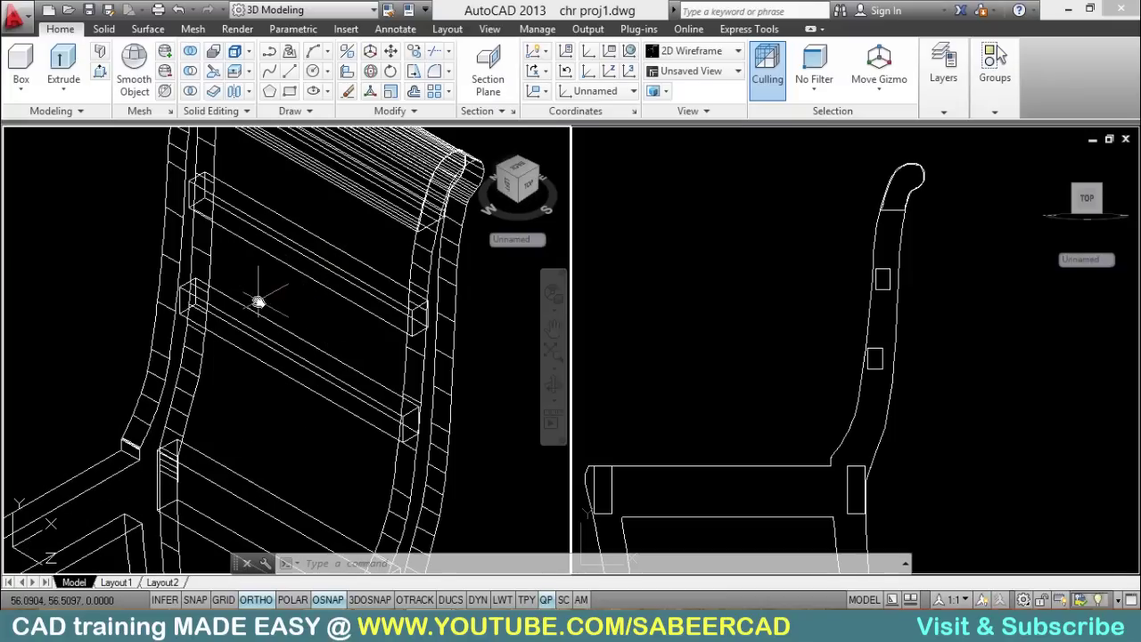
middle_click_drag(260, 298, 285, 344)
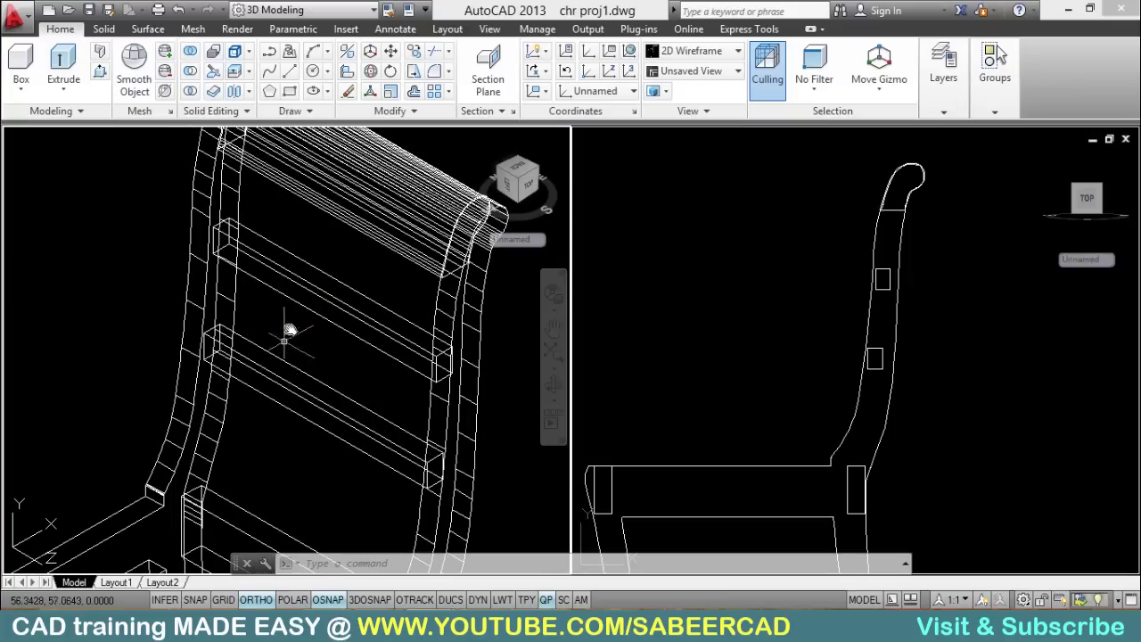
left_click(489, 29)
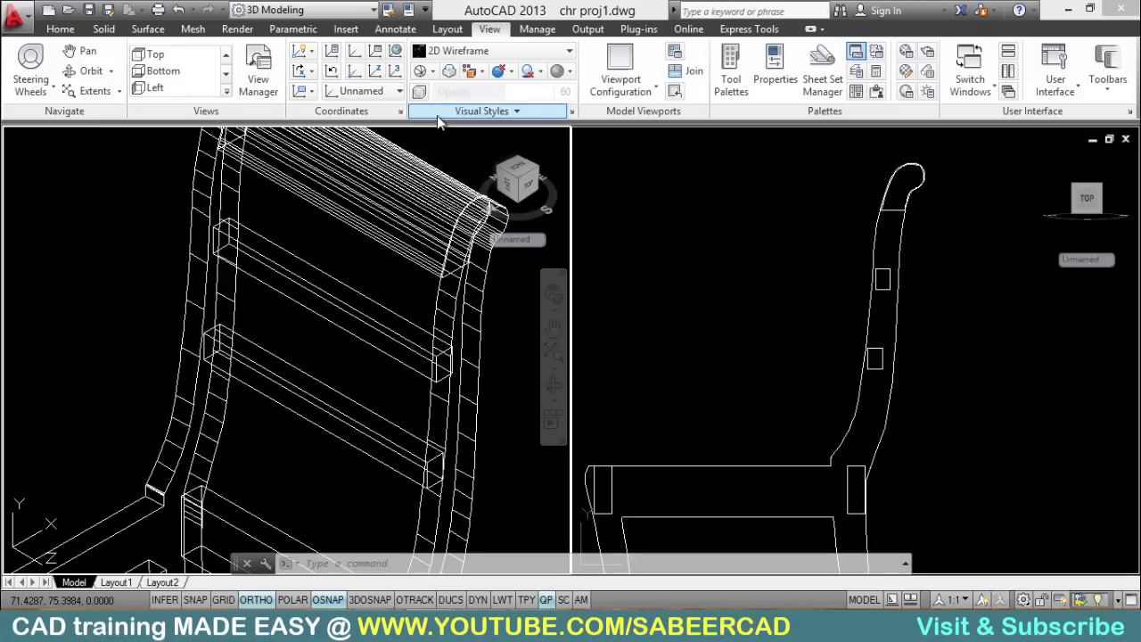
left_click(362, 93)
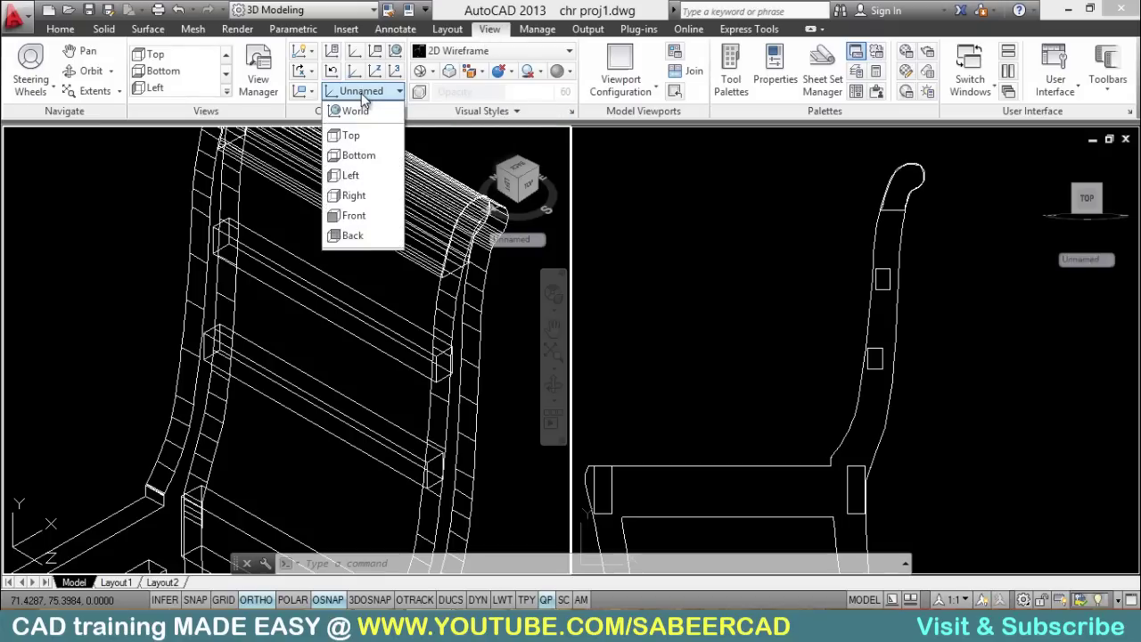
left_click(348, 177)
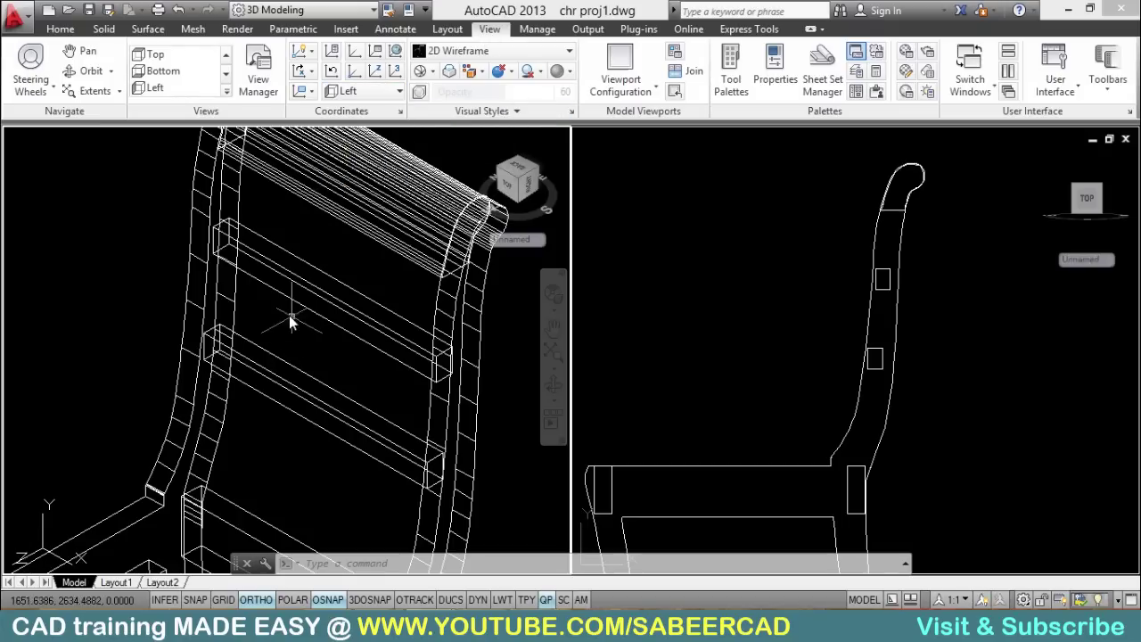
Step: Draw a closed rectangular polyline from the upper back rail's lower rear edge, spanning the rail's full 34.5-unit length and extending 10 units down
left_click(73, 31)
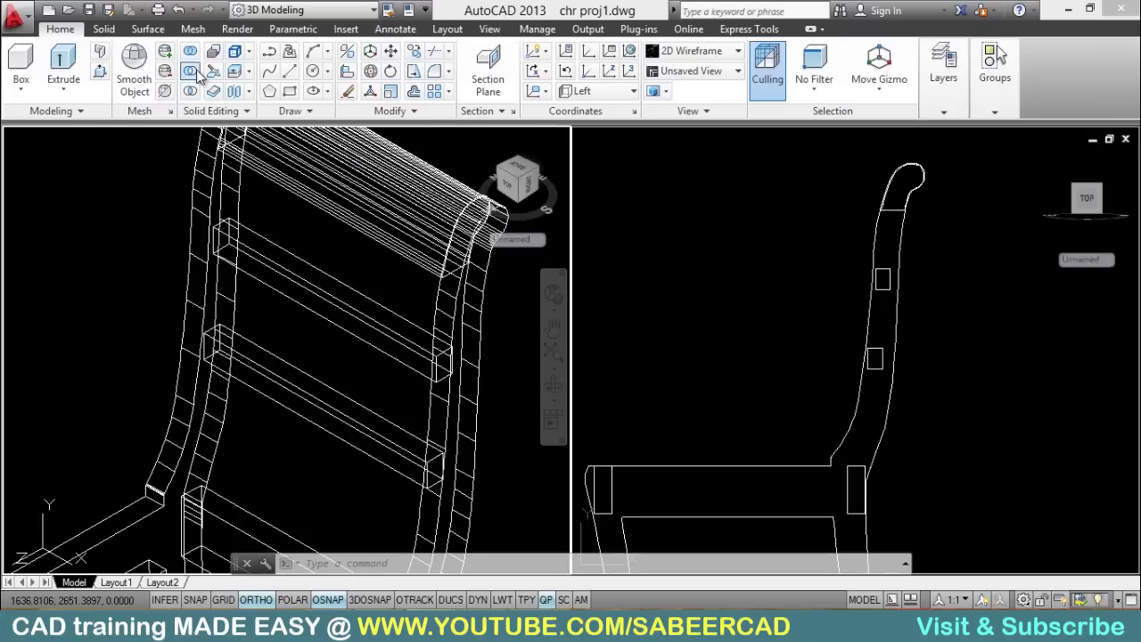
left_click(269, 51)
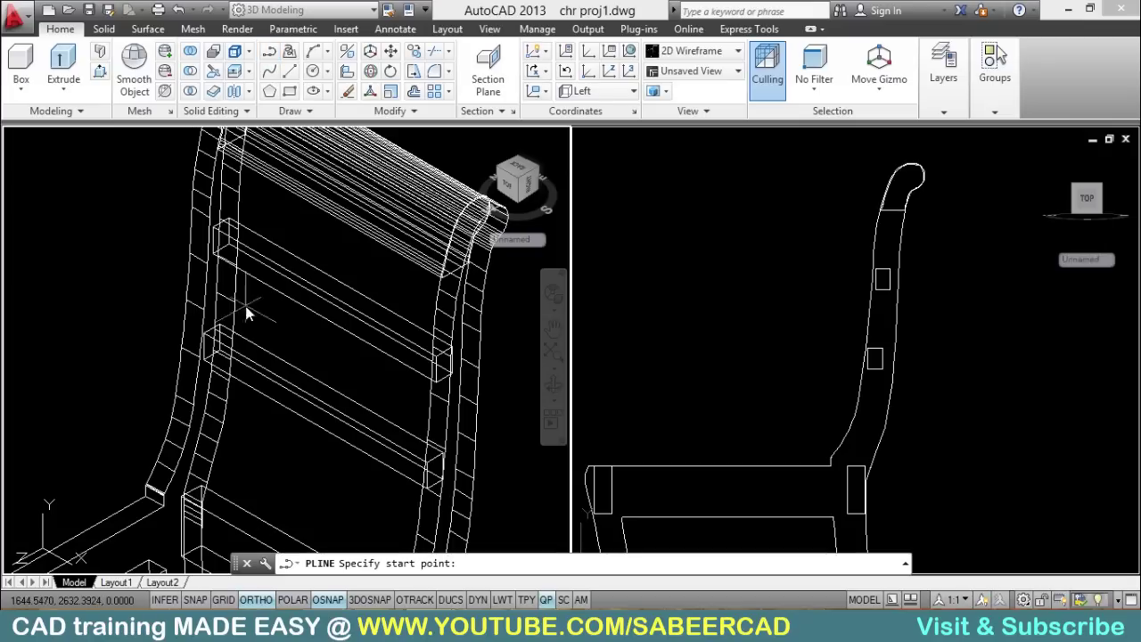
left_click(235, 250)
scroll(452, 381, "up", 2)
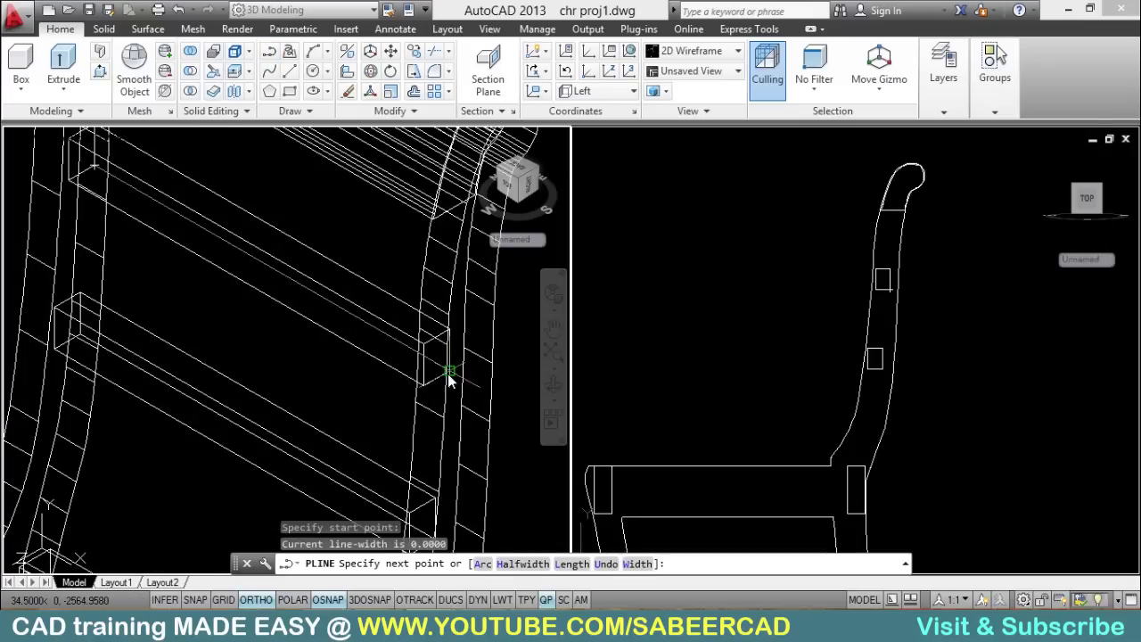
left_click(450, 379)
scroll(463, 428, "down", 1)
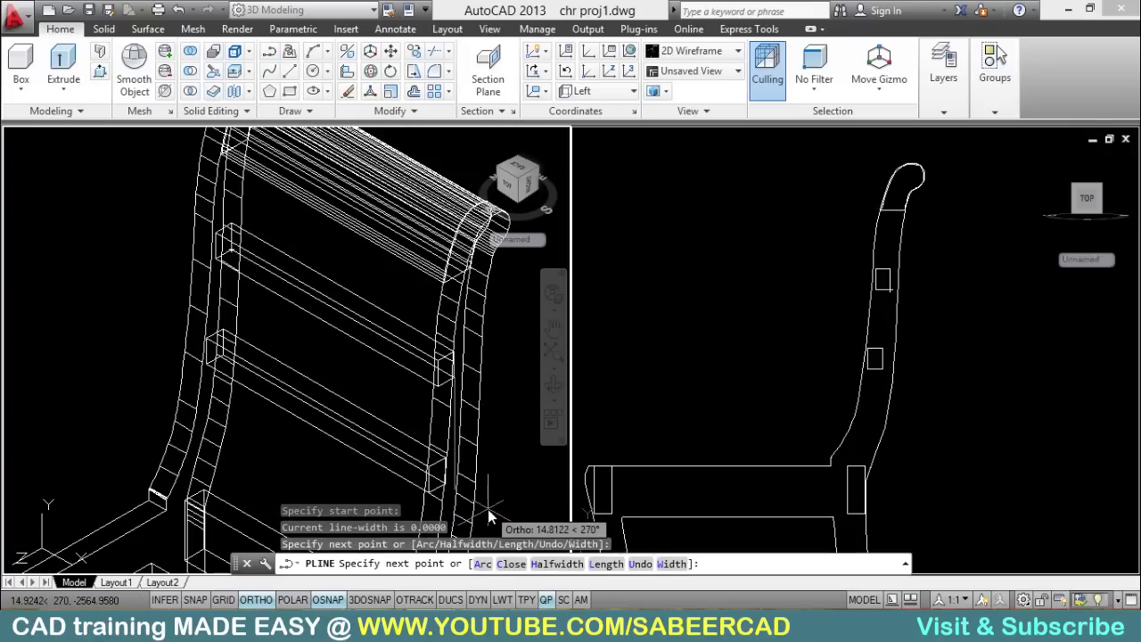
type("10")
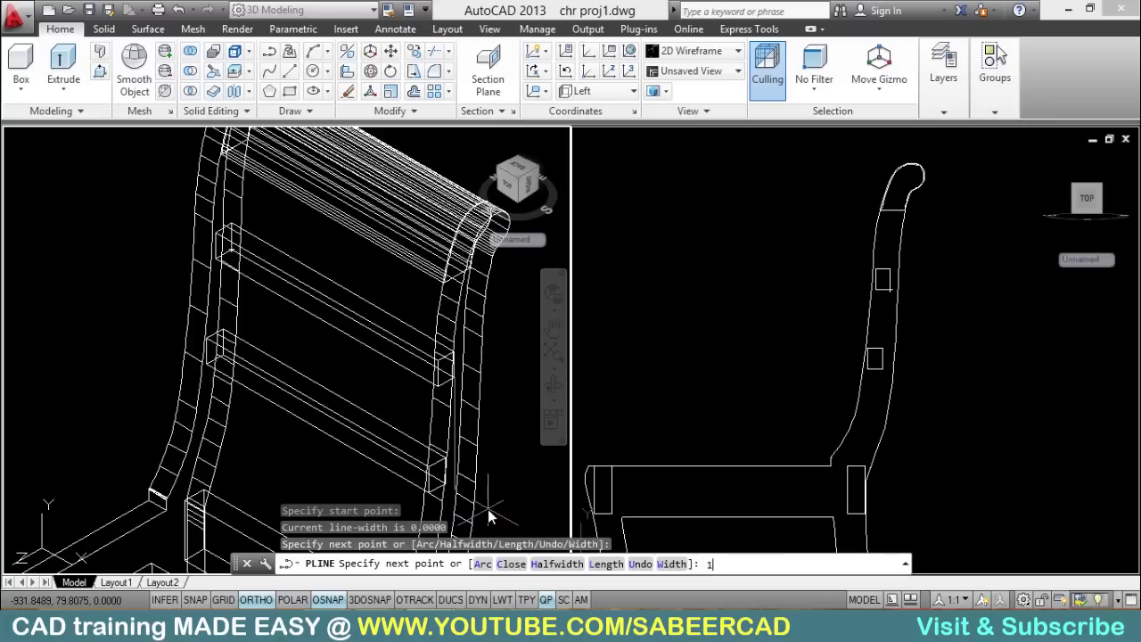
key("Return")
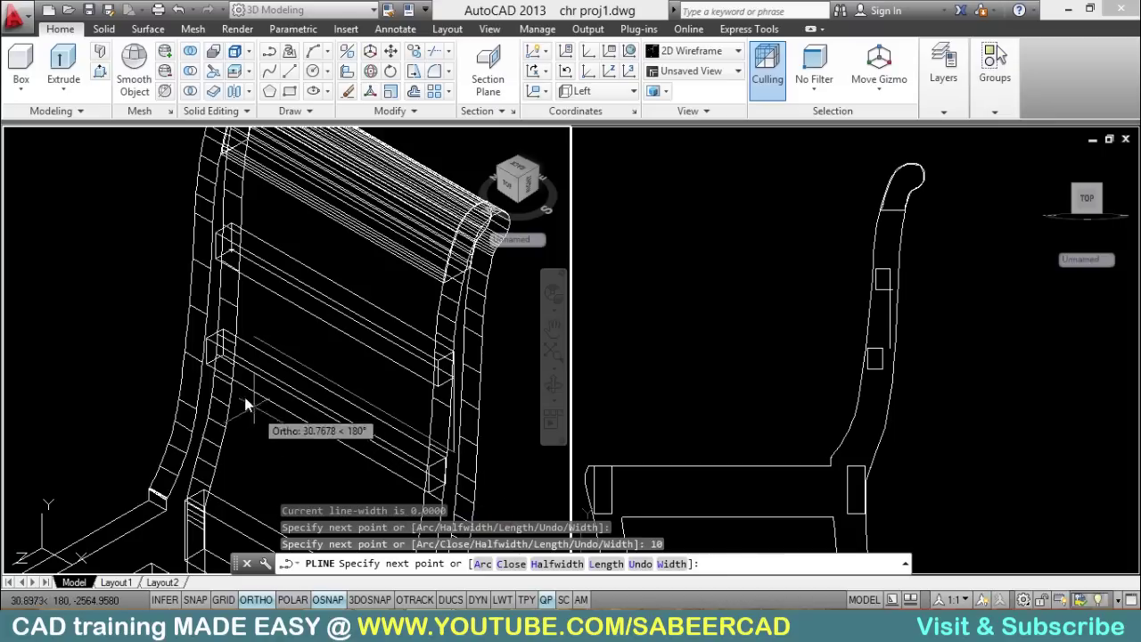
left_click(226, 330)
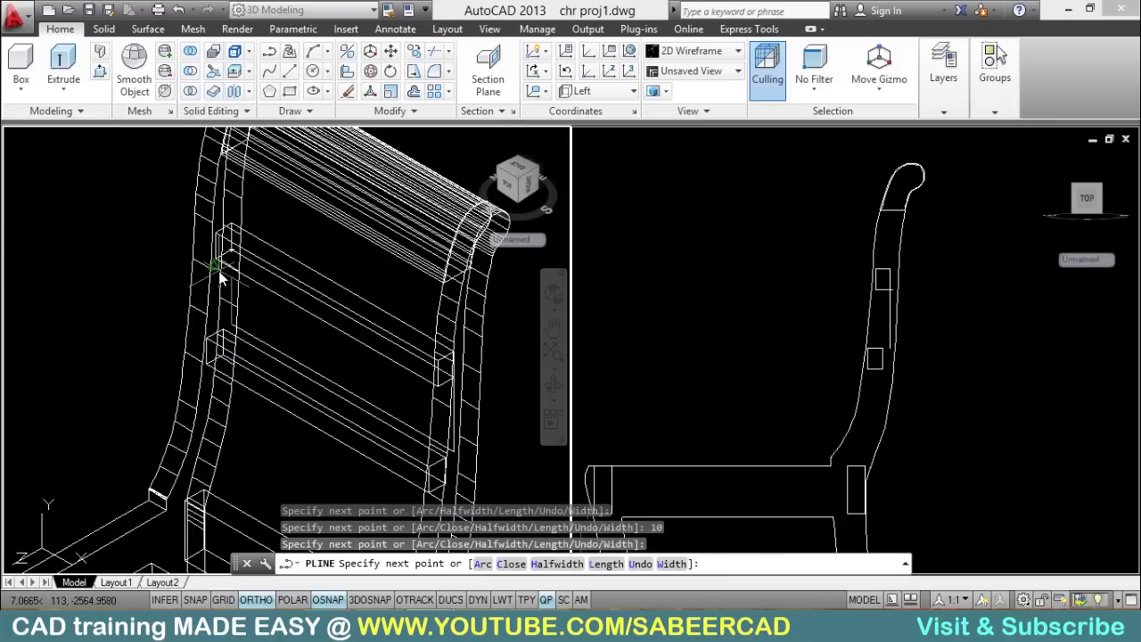
type("c")
key("Return")
type("o")
key("Return")
key("Escape")
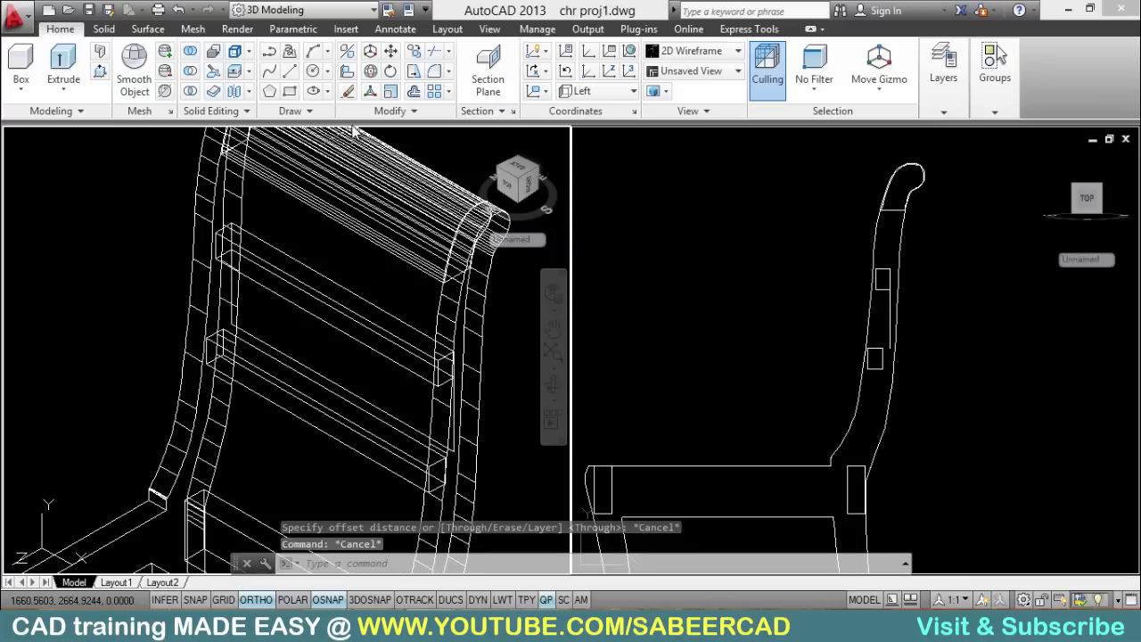
Step: Offset the rectangular outline between the back rails 1 unit inward
left_click(411, 96)
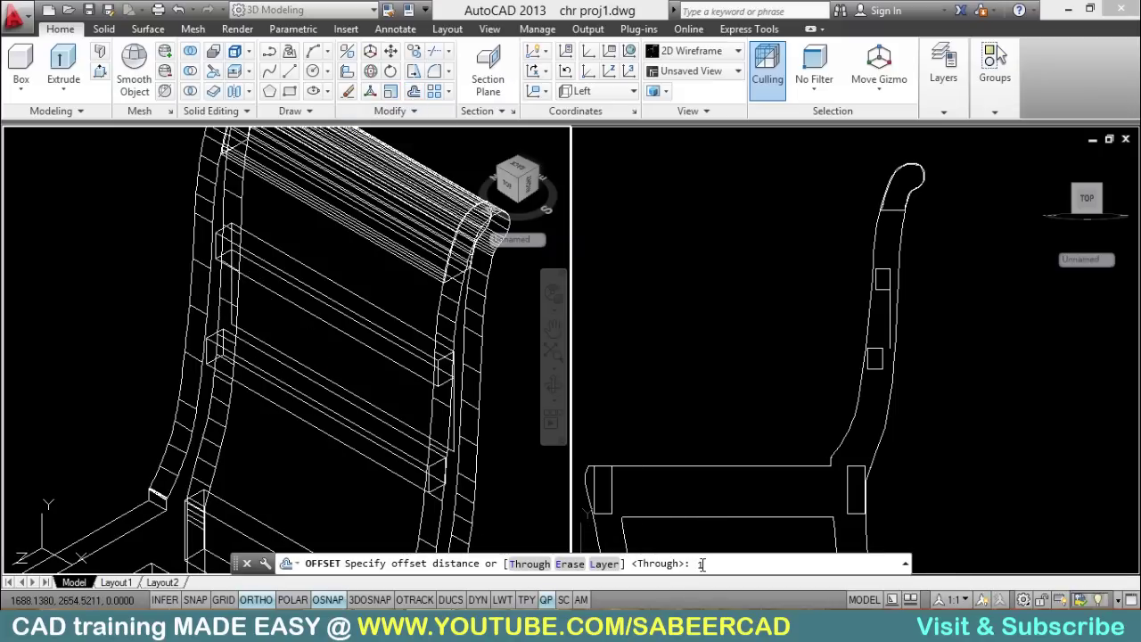
type("1")
key("Return")
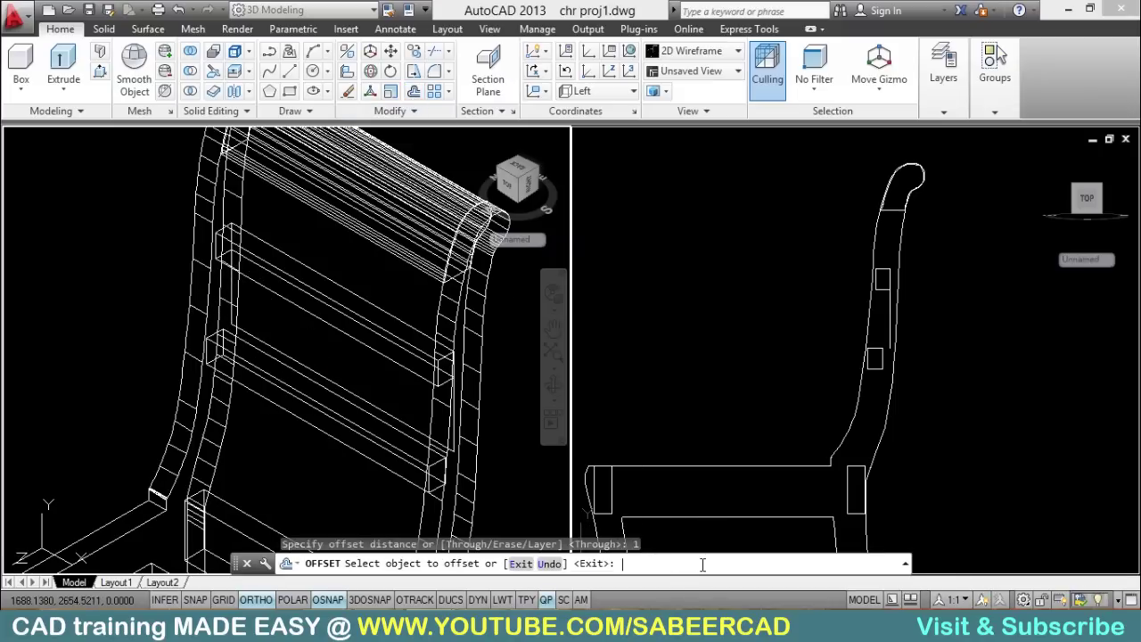
left_click(270, 325)
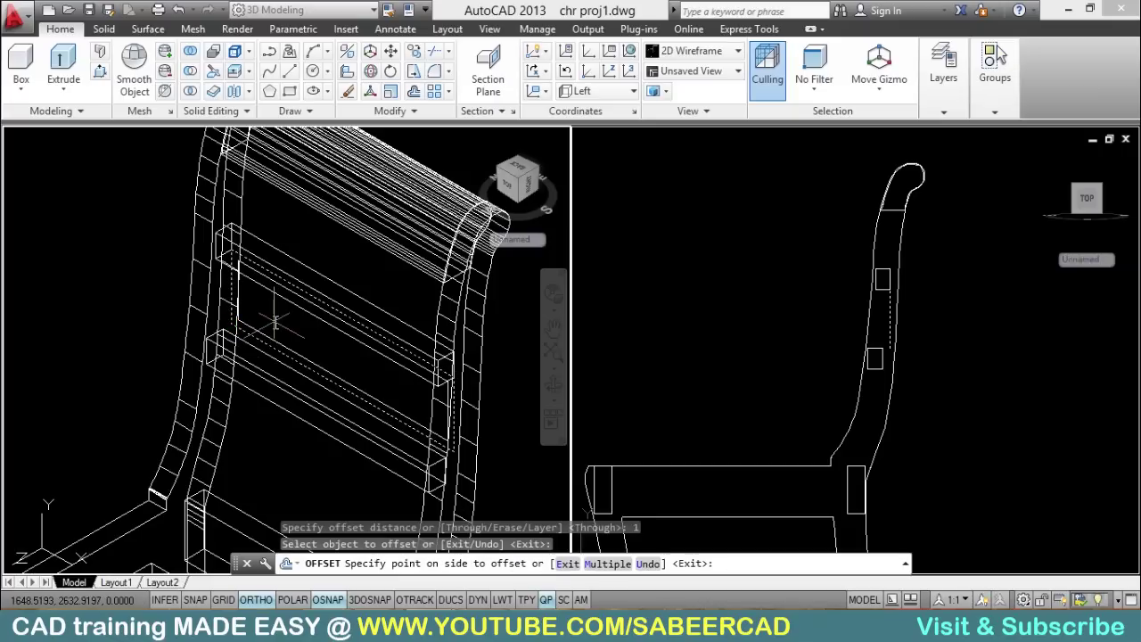
left_click(277, 323)
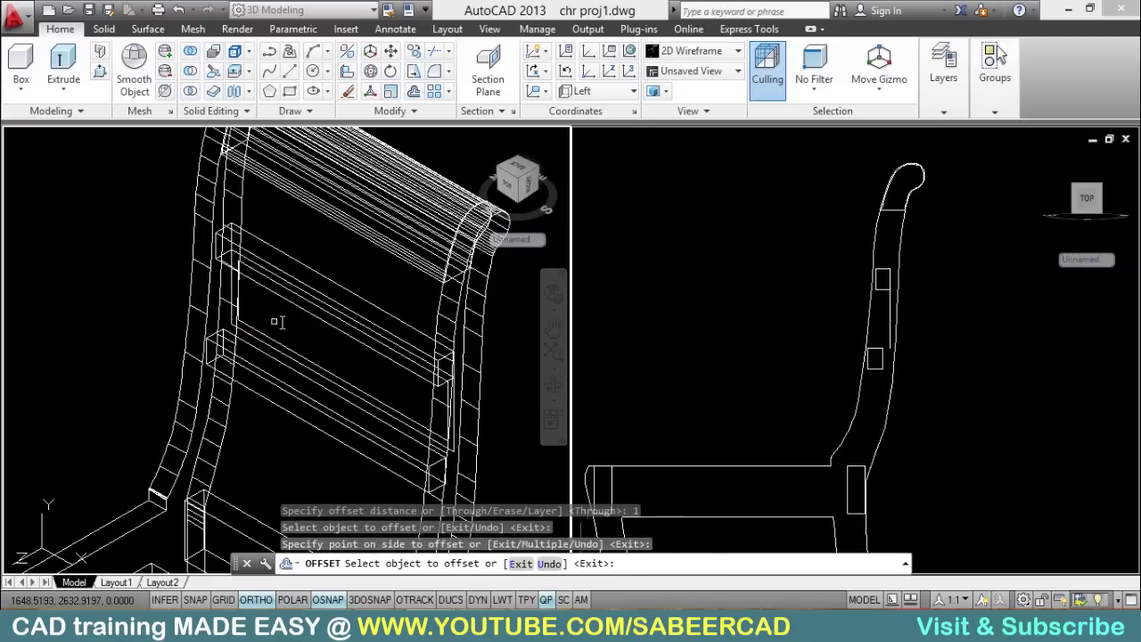
key("Return")
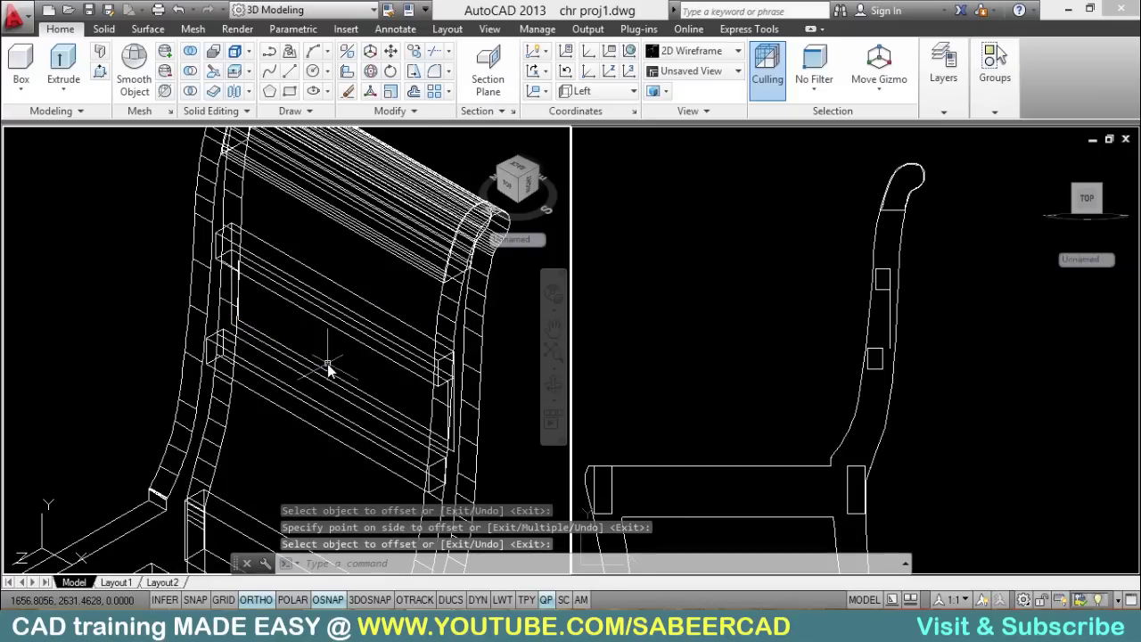
Step: Extrude both the outer and inner rectangles 1 unit toward the front of the chair
scroll(328, 370, "up", 3)
left_click(64, 62)
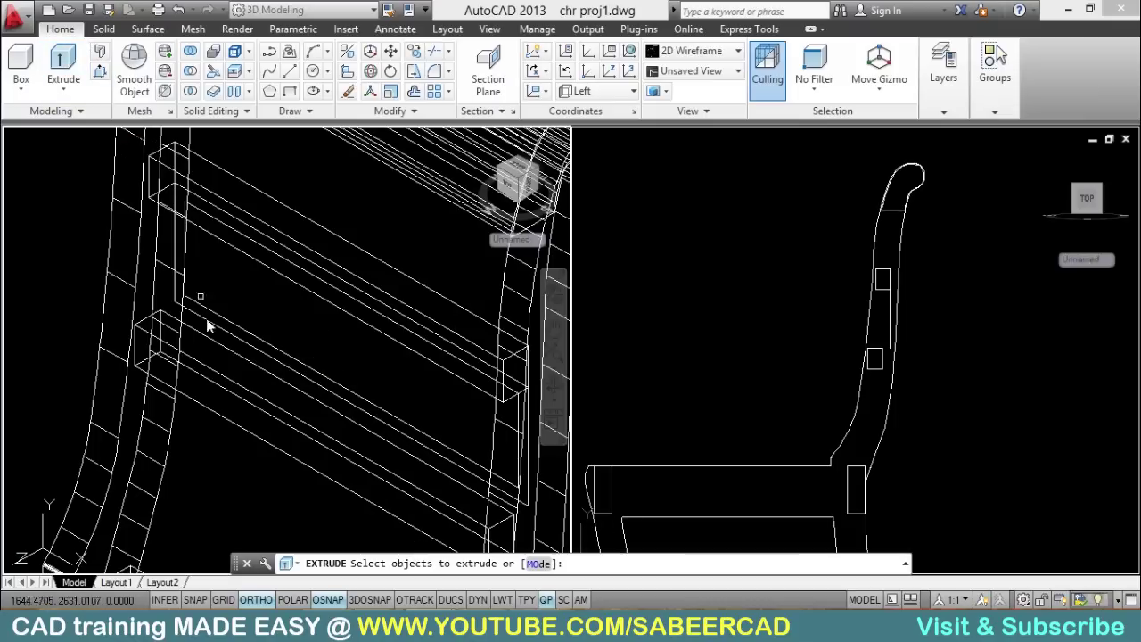
left_click(250, 334)
left_click(250, 345)
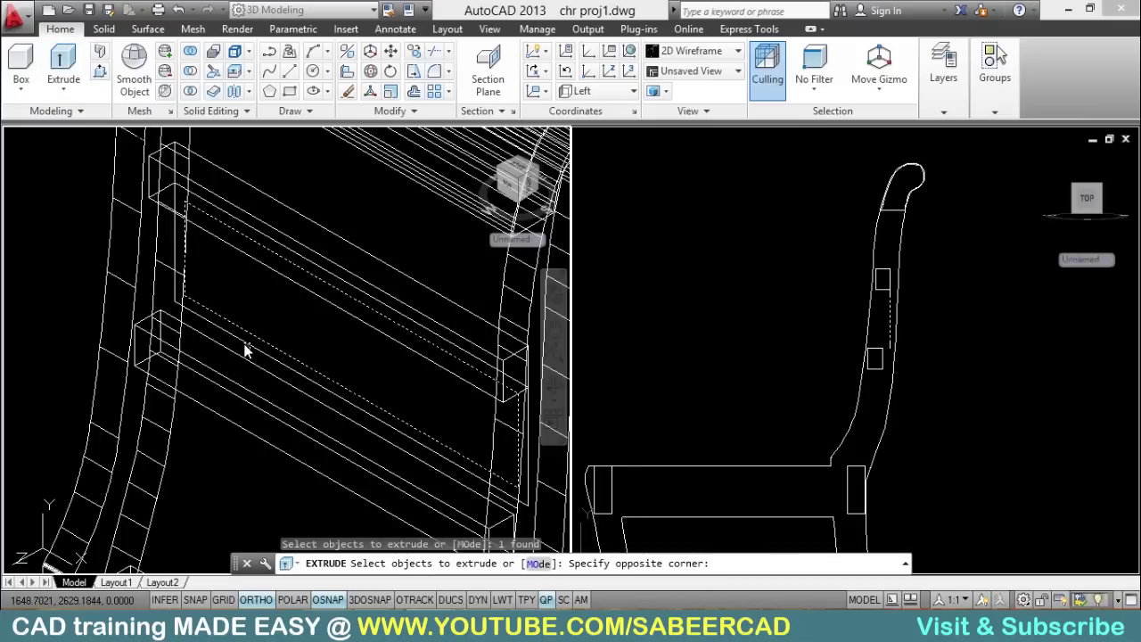
left_click(293, 287)
right_click(293, 287)
left_click(308, 298)
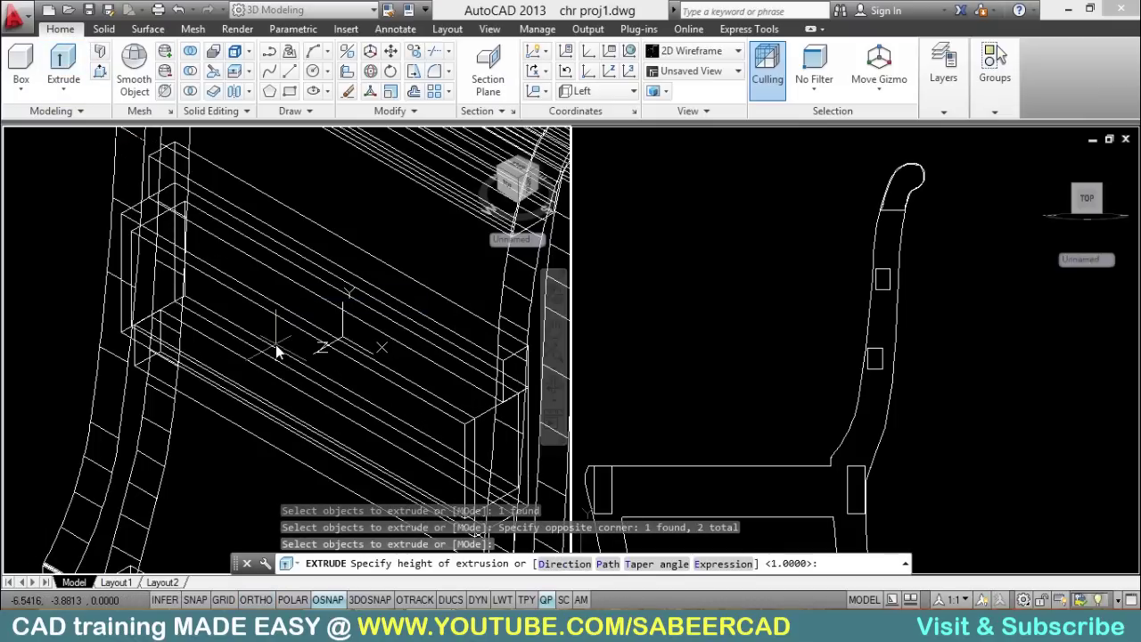
type("1")
key("Return")
key("F8")
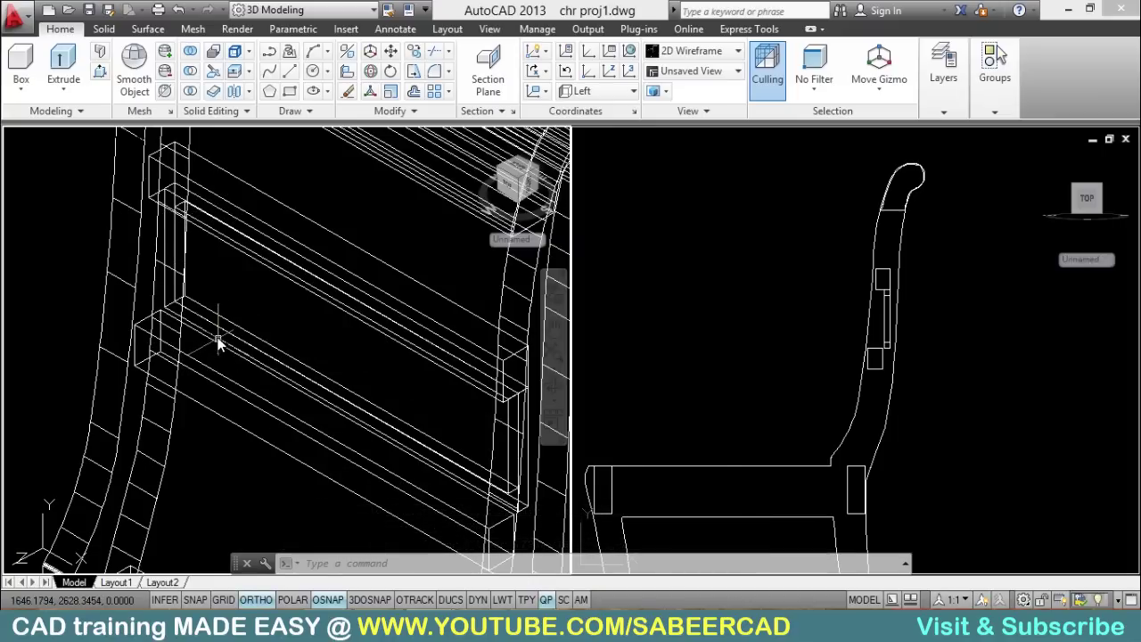
Step: Subtract the inner extruded rectangle from the outer one to form a hollow panel frame
left_click(190, 89)
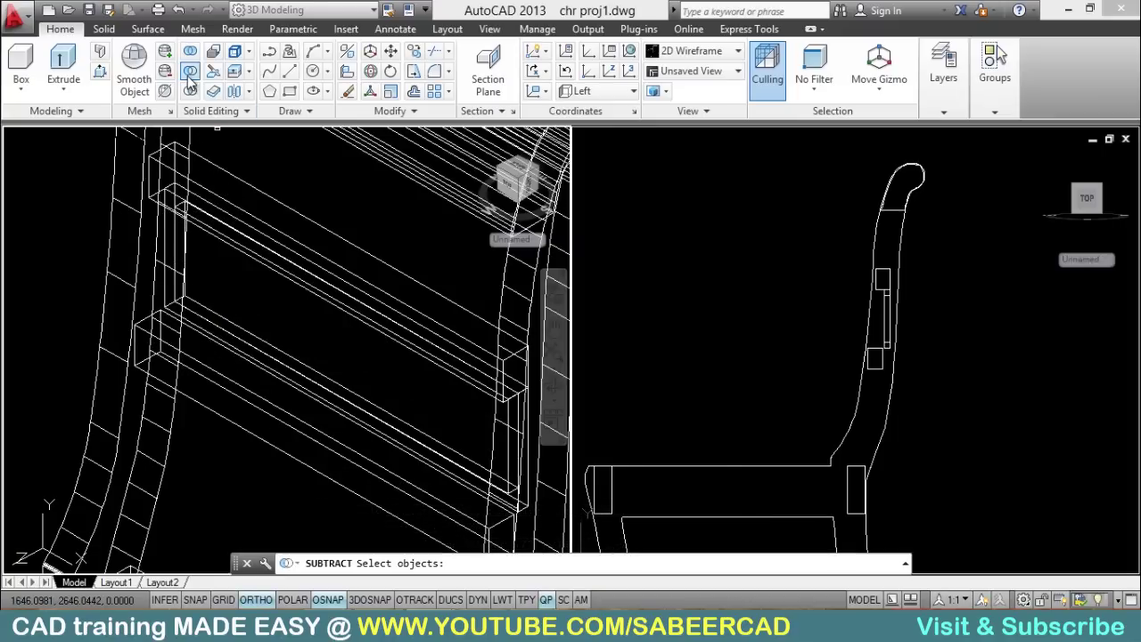
left_click(222, 214)
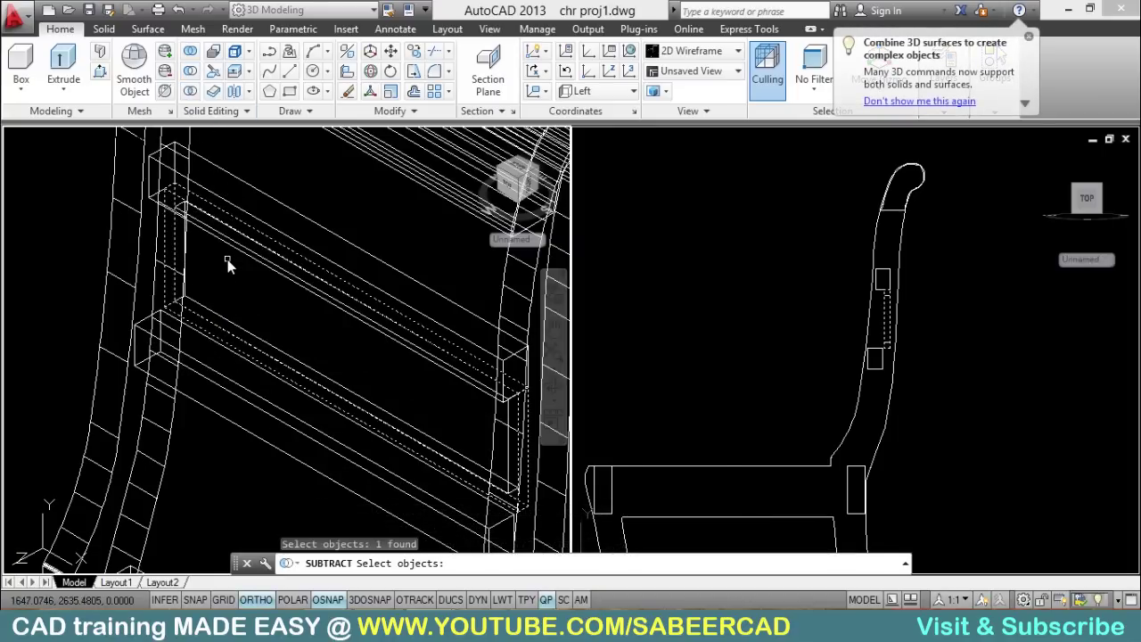
key("Return")
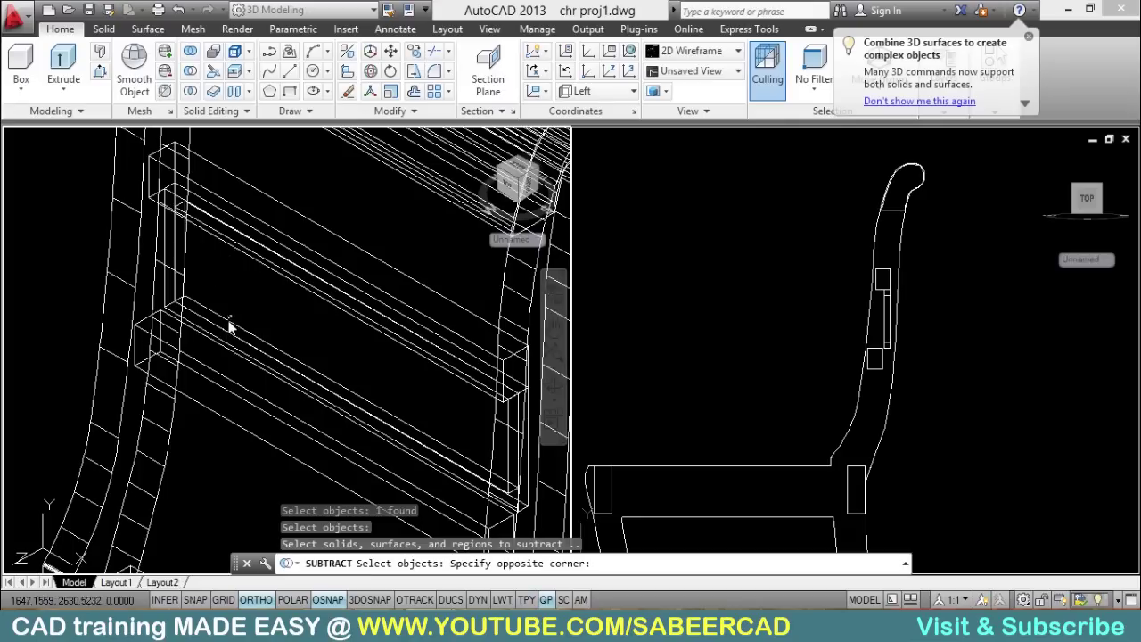
left_click(223, 323)
key("Return")
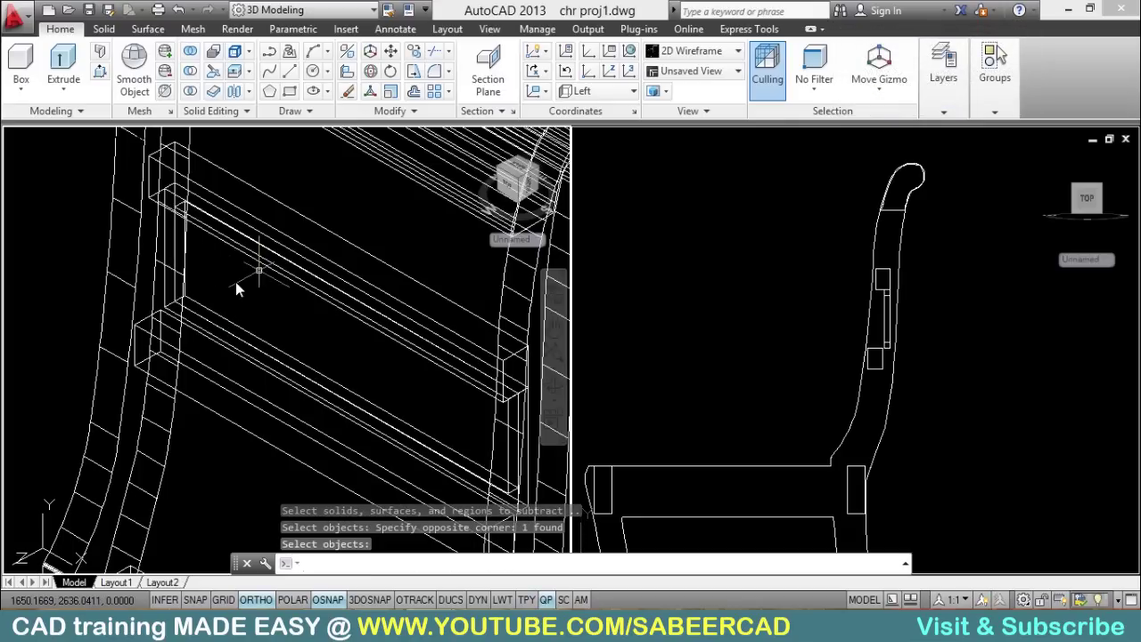
Step: Move the hollow panel frame toward the front of the chair so it sits between the two back rails
scroll(900, 312, "up", 5)
scroll(847, 305, "up", 2)
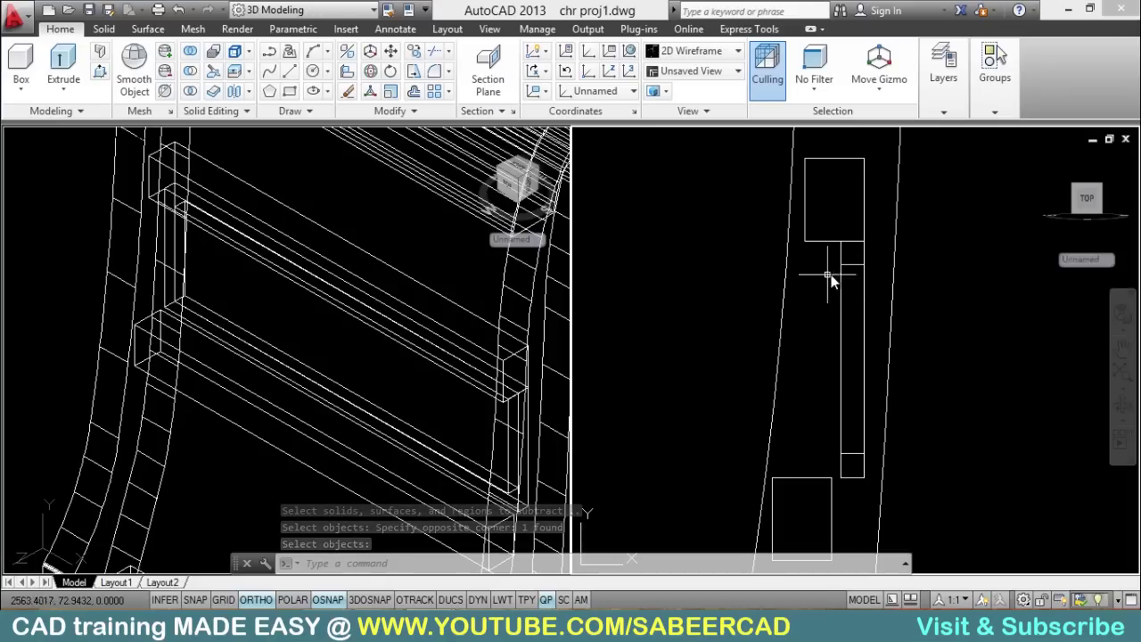
left_click(390, 50)
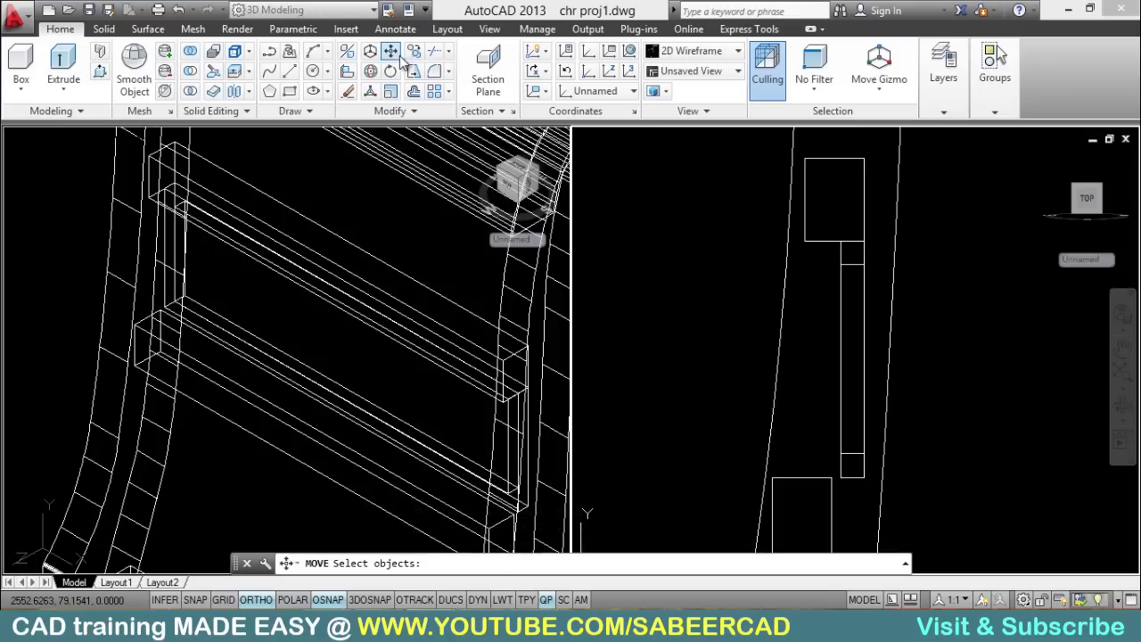
left_click(851, 267)
key("Return")
left_click(1039, 379)
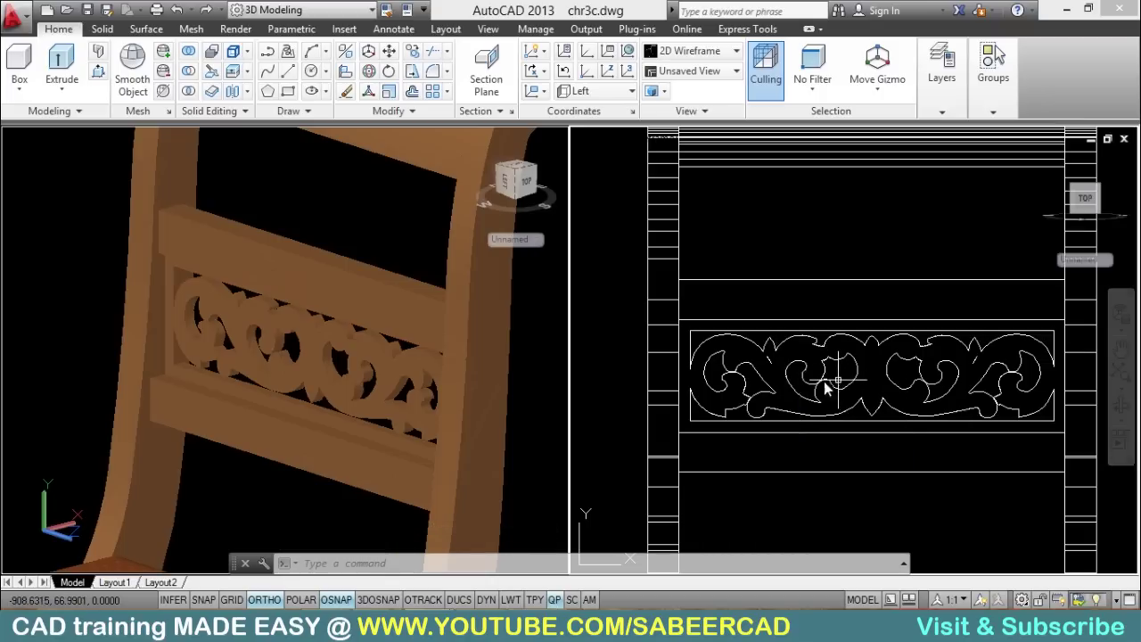
Step: In chr proj1.dwg, change the side-profile viewport to the Left view to show the backrest face-on
mouse_move(836, 399)
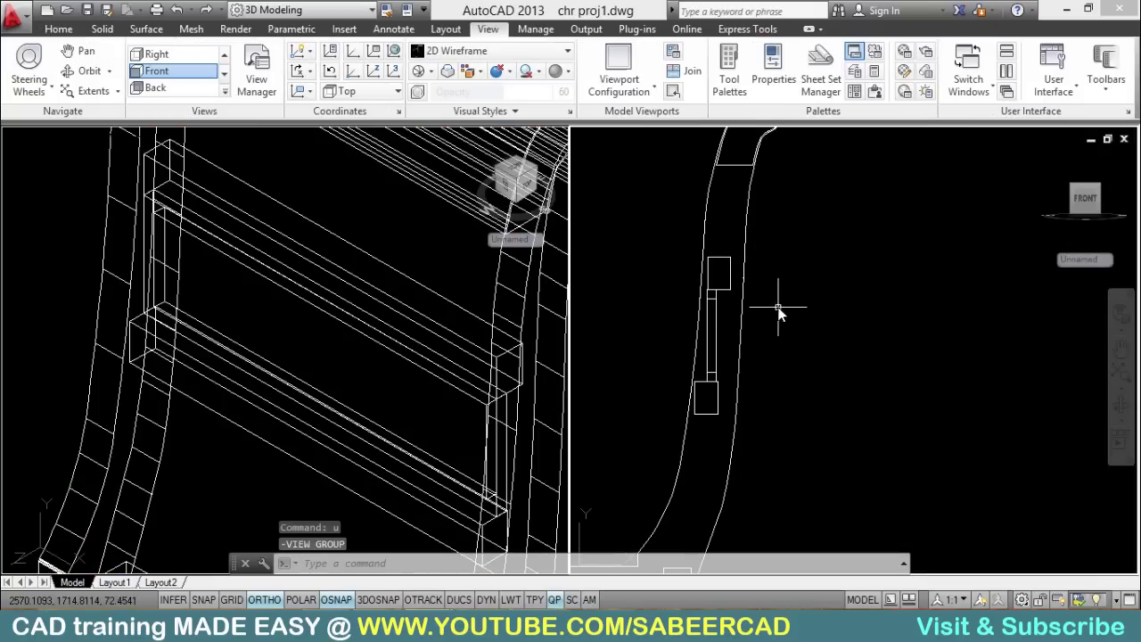
left_click(224, 54)
left_click(158, 88)
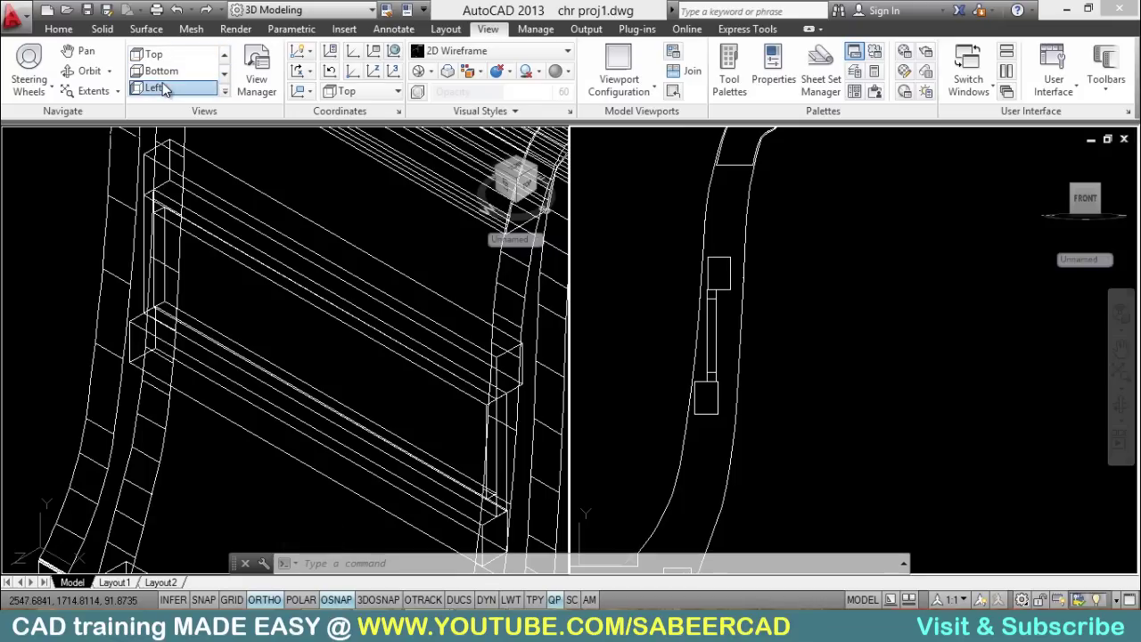
mouse_move(862, 306)
middle_mouse_down()
mouse_move(765, 333)
mouse_move(845, 330)
middle_mouse_up()
mouse_move(888, 288)
middle_mouse_down()
mouse_move(866, 316)
mouse_move(741, 300)
middle_mouse_up()
Step: Attach the chr2a chair photo with a full path, specifying its insertion point and scale on-screen over the backrest view
left_click(346, 29)
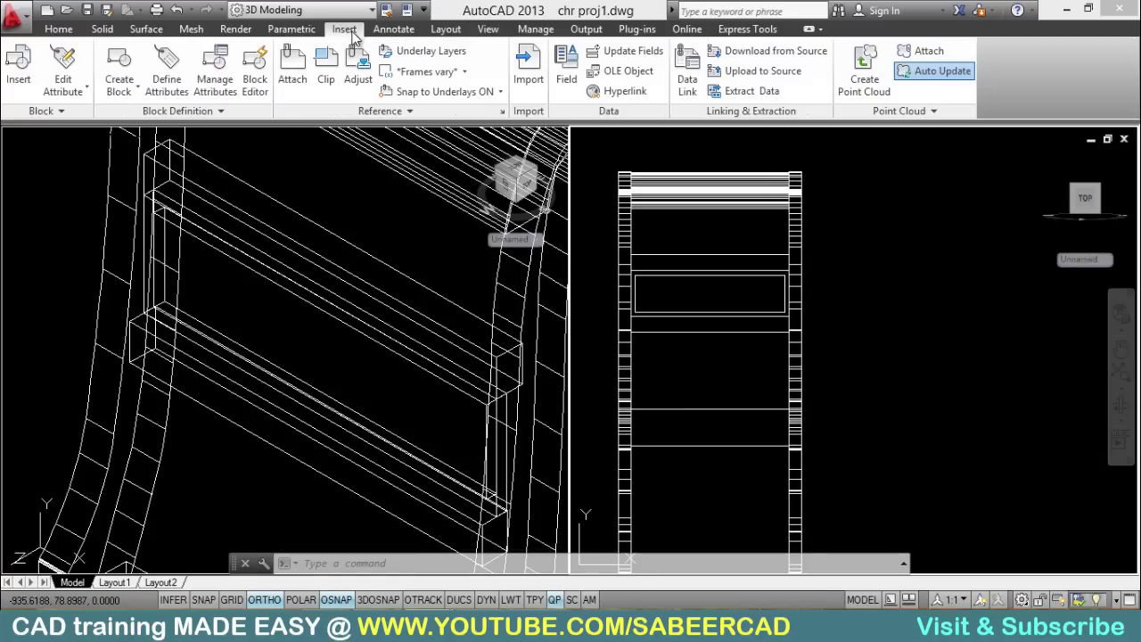
left_click(293, 62)
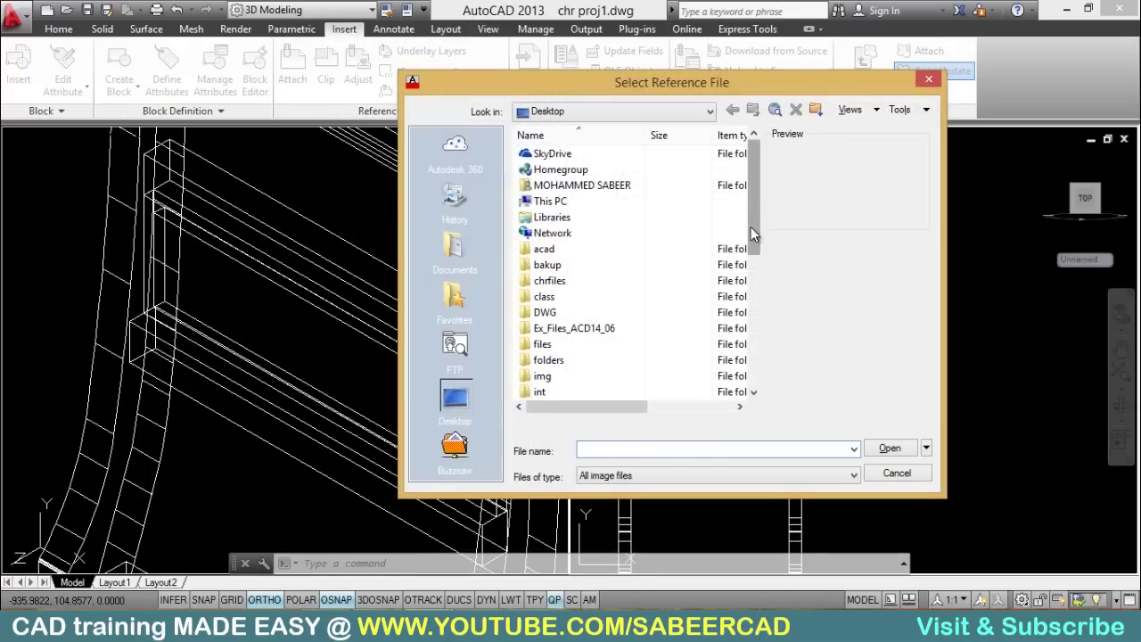
left_click_drag(750, 227, 749, 379)
left_click(563, 347)
left_click(907, 451)
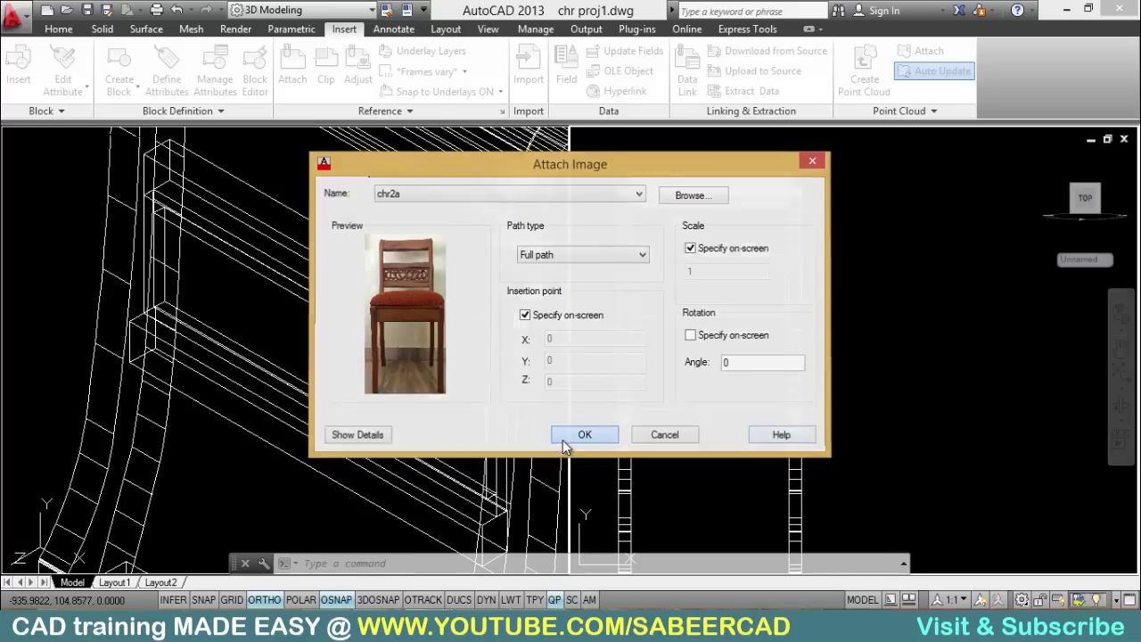
left_click(584, 434)
left_click(582, 435)
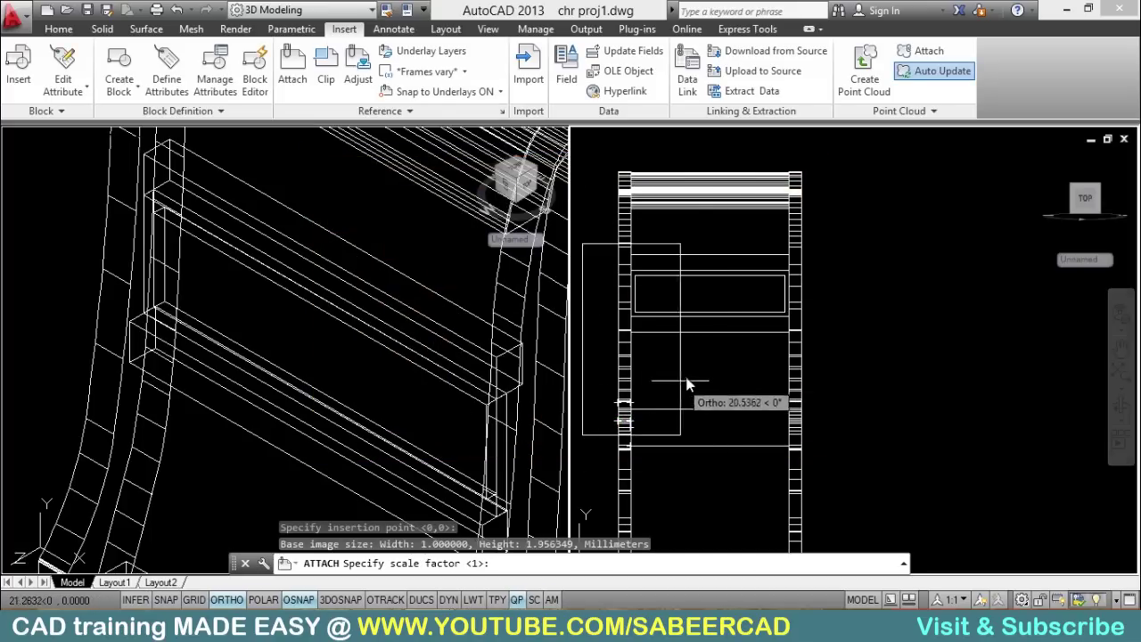
left_click(742, 373)
scroll(688, 269, "down", 3)
scroll(721, 298, "up", 3)
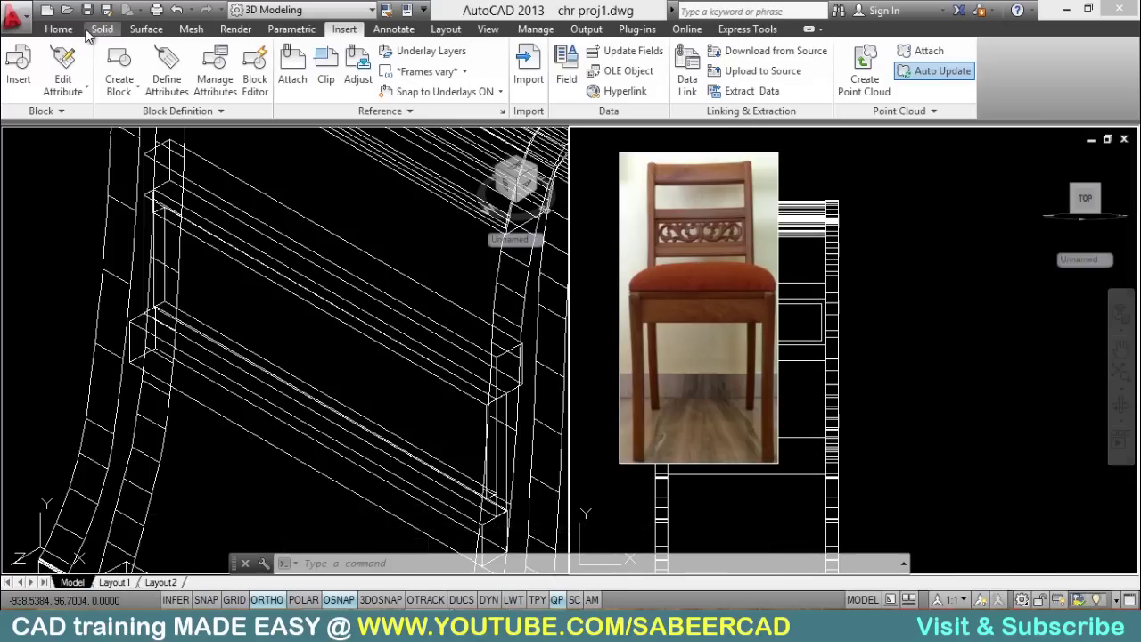
Step: Move the attached chair photo horizontally about 54 units so it stands beside the chair drawing
left_click(58, 28)
left_click(395, 56)
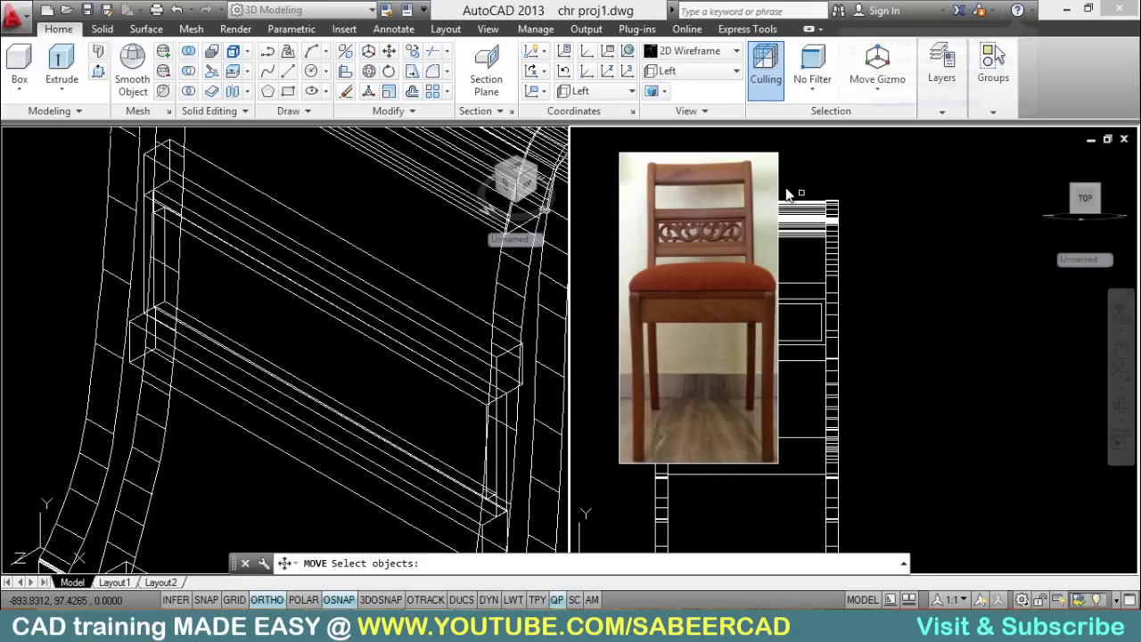
left_click(778, 178)
key("Return")
left_click(789, 307)
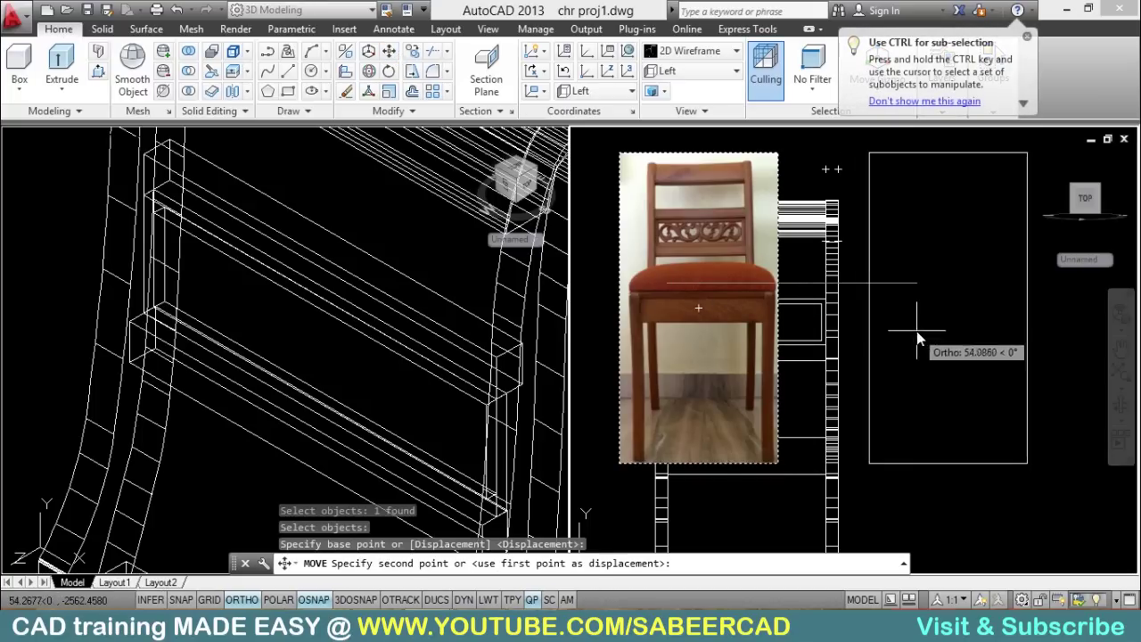
left_click(917, 331)
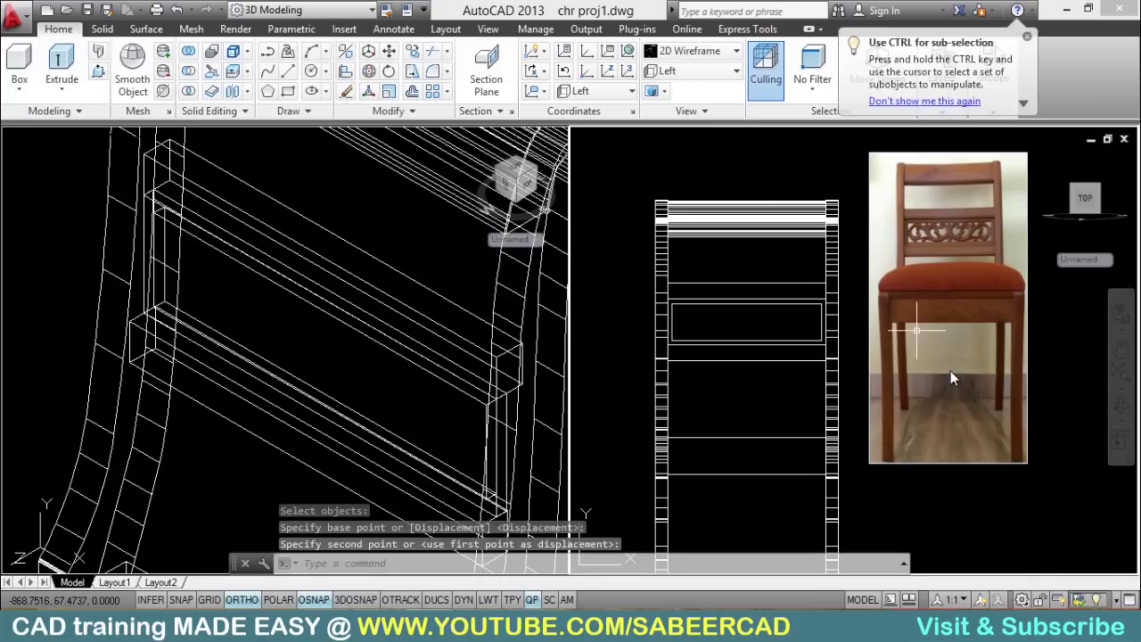
Step: Move the chair photo straight down about 15 units so it sits level with the backrest drawing
key("Return")
left_click(1025, 533)
left_click(963, 454)
key("Return")
left_click(963, 300)
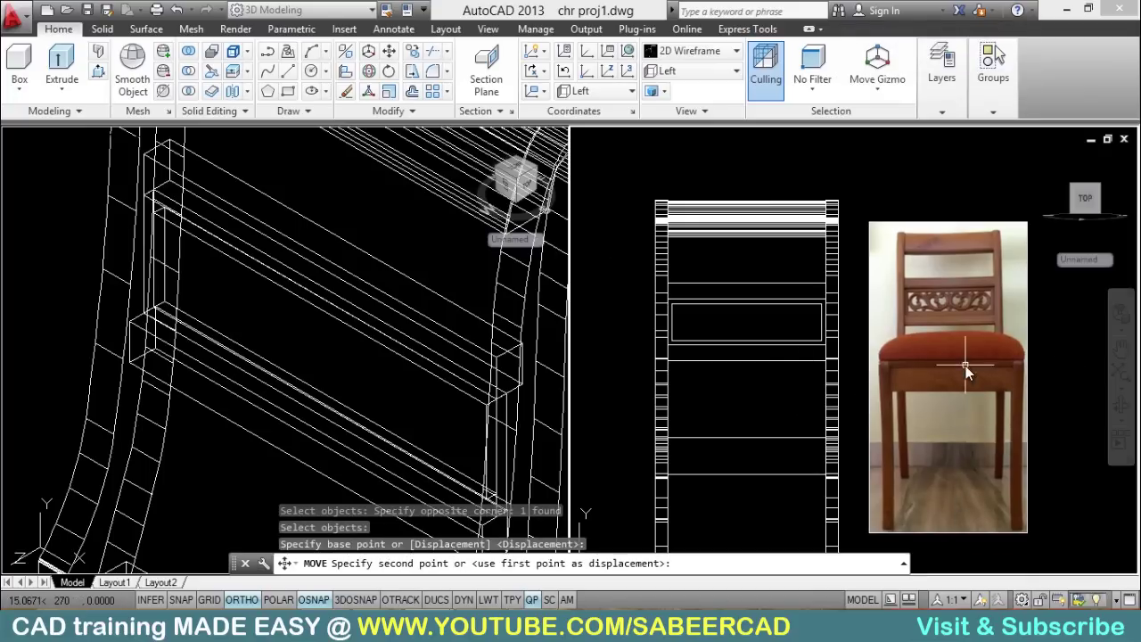
Step: Drop the chair photo level with the backrest drawing and switch the model space to a single viewport
left_click(966, 365)
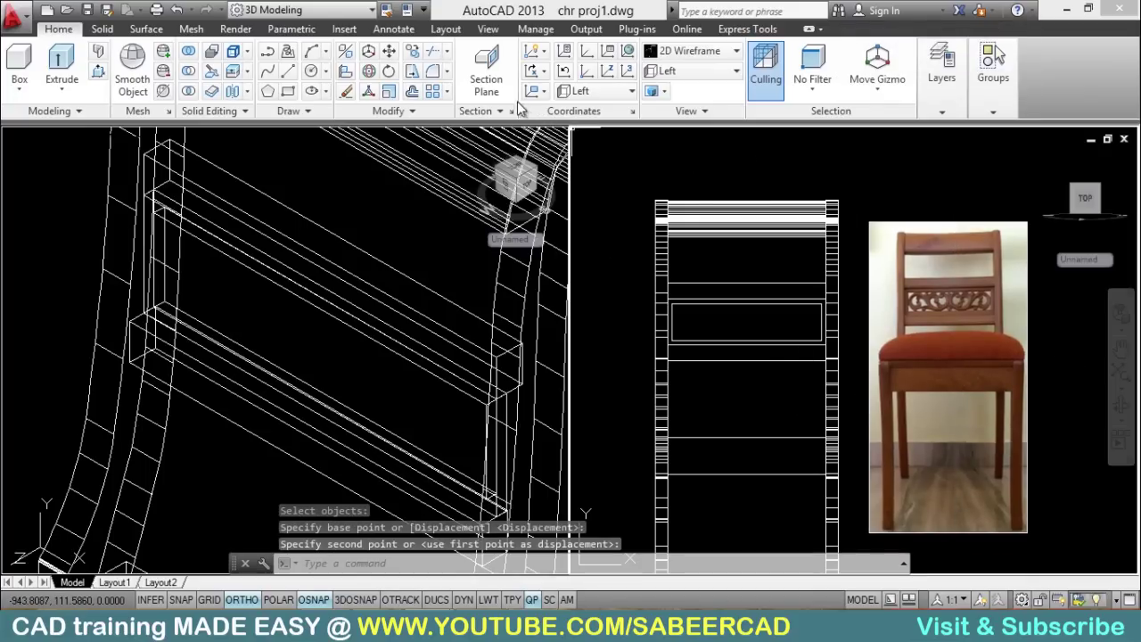
left_click(485, 29)
left_click(615, 87)
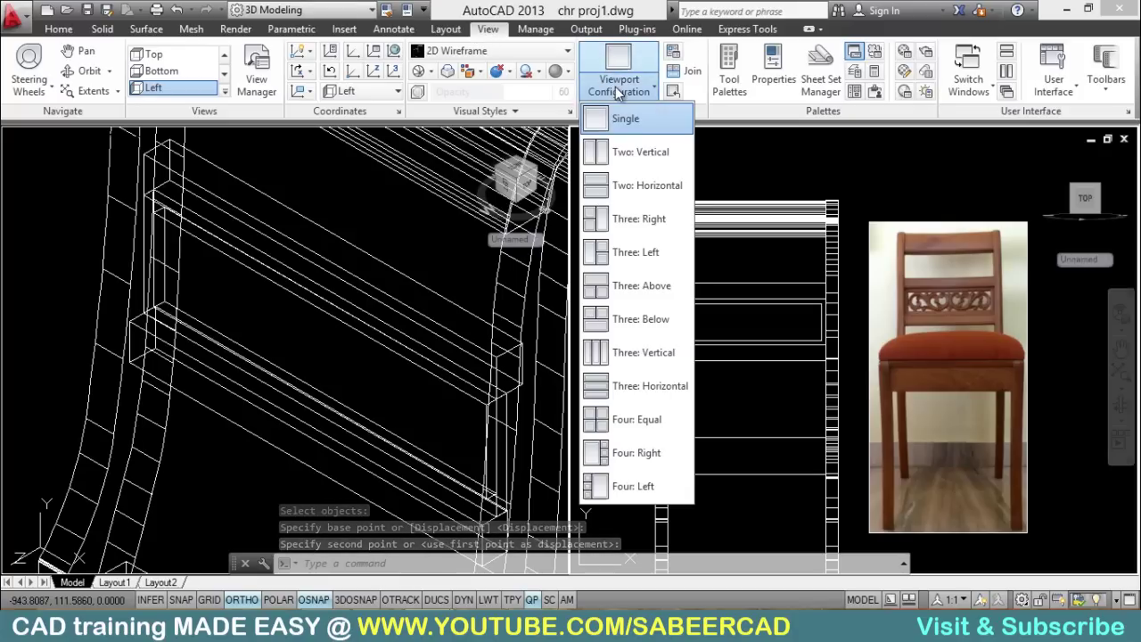
left_click(628, 119)
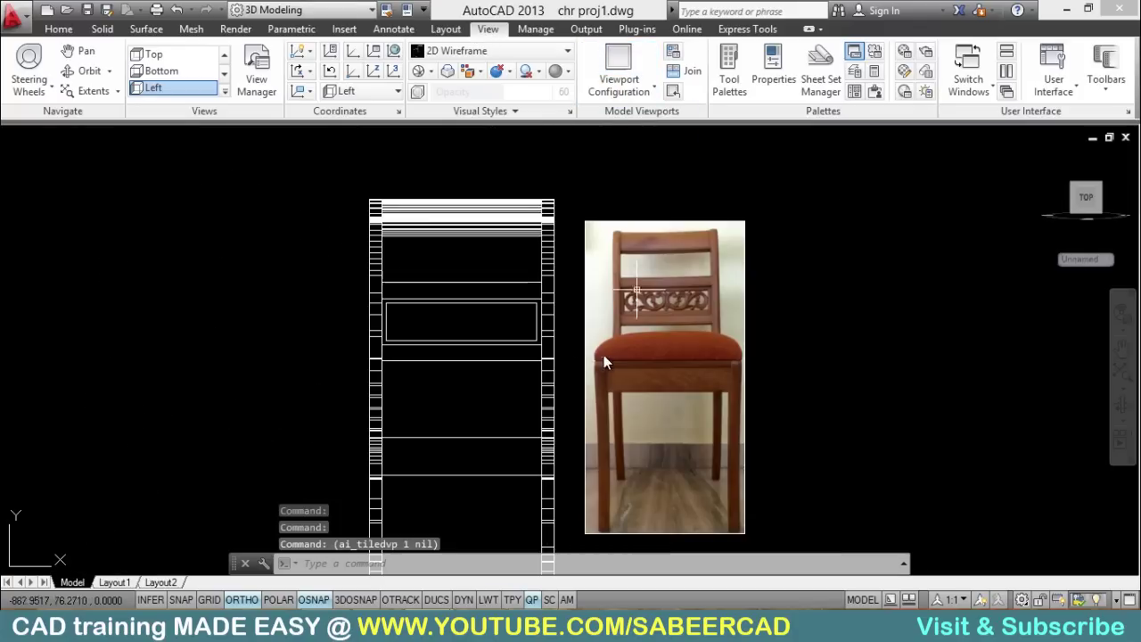
Step: Start a polyline at the foot of the carving's leftmost scroll and trace its outer edge with arcs over the top into the V-notch
scroll(664, 312, "up", 6)
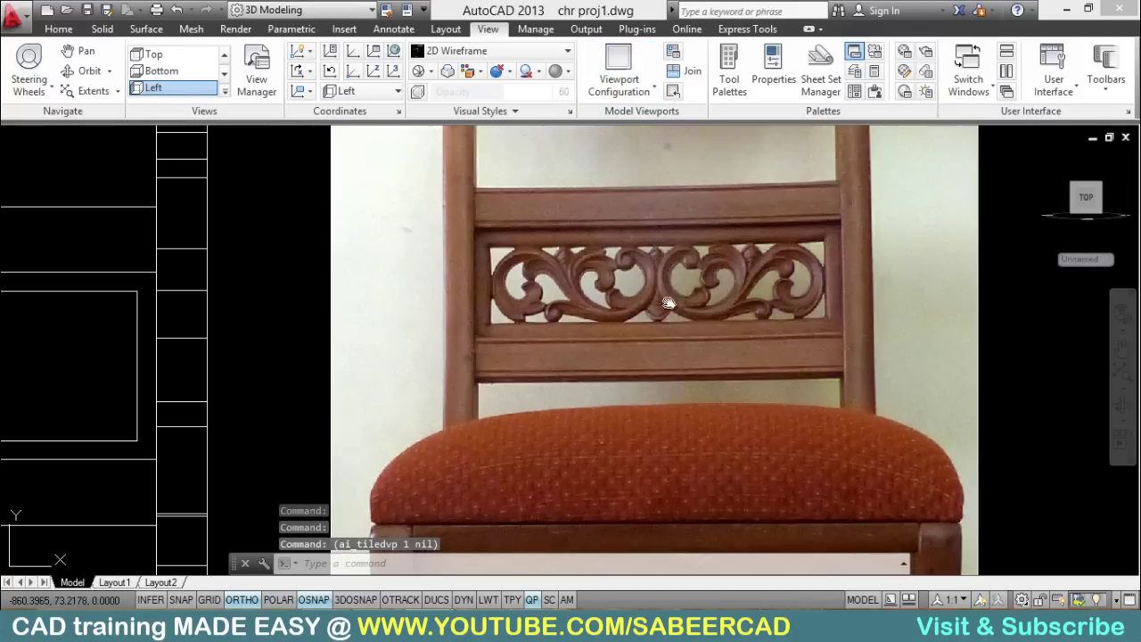
scroll(588, 306, "up", 2)
scroll(588, 298, "up", 2)
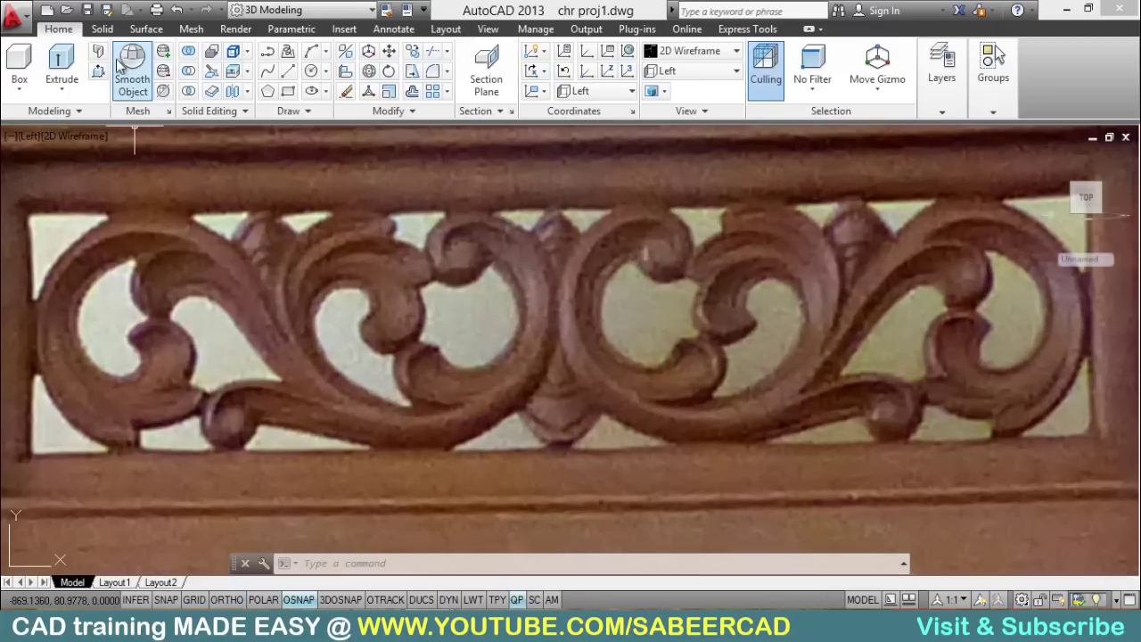
left_click(267, 53)
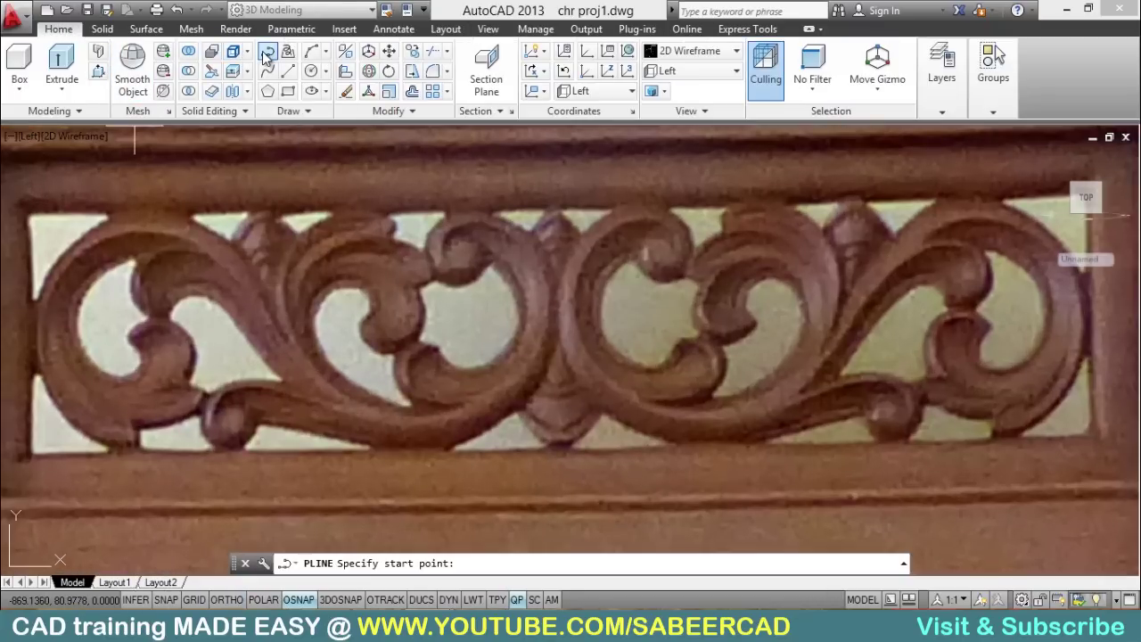
scroll(156, 417, "up", 2)
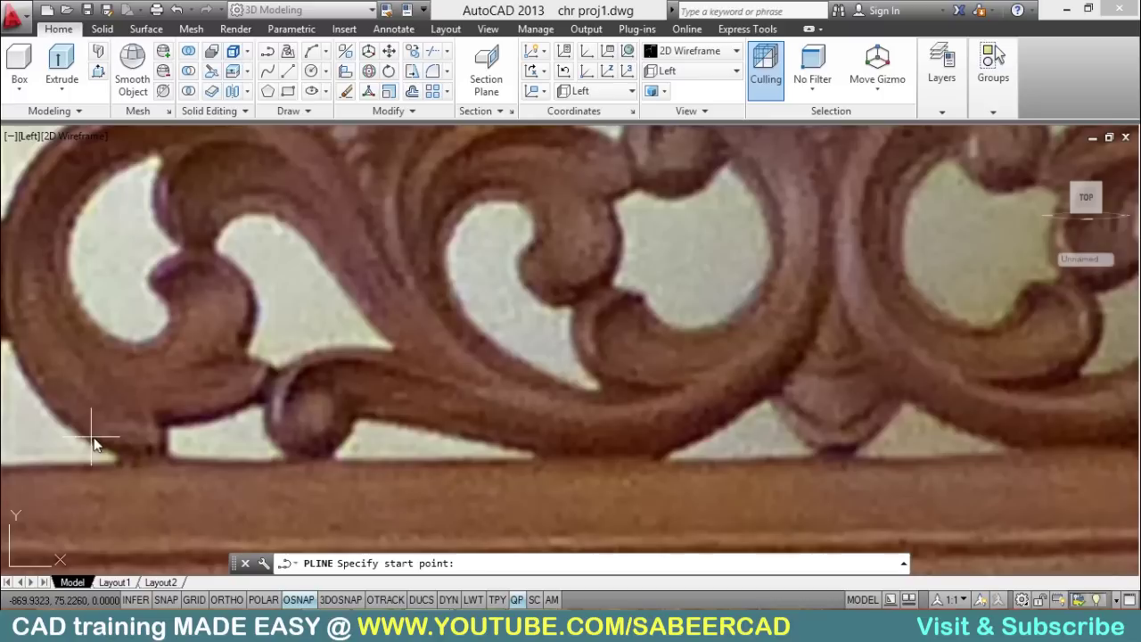
left_click(146, 457)
middle_click_drag(205, 453, 346, 417)
scroll(313, 395, "up", 2)
type("a")
key("Return")
type("s")
key("Return")
left_click(173, 406)
left_click(80, 279)
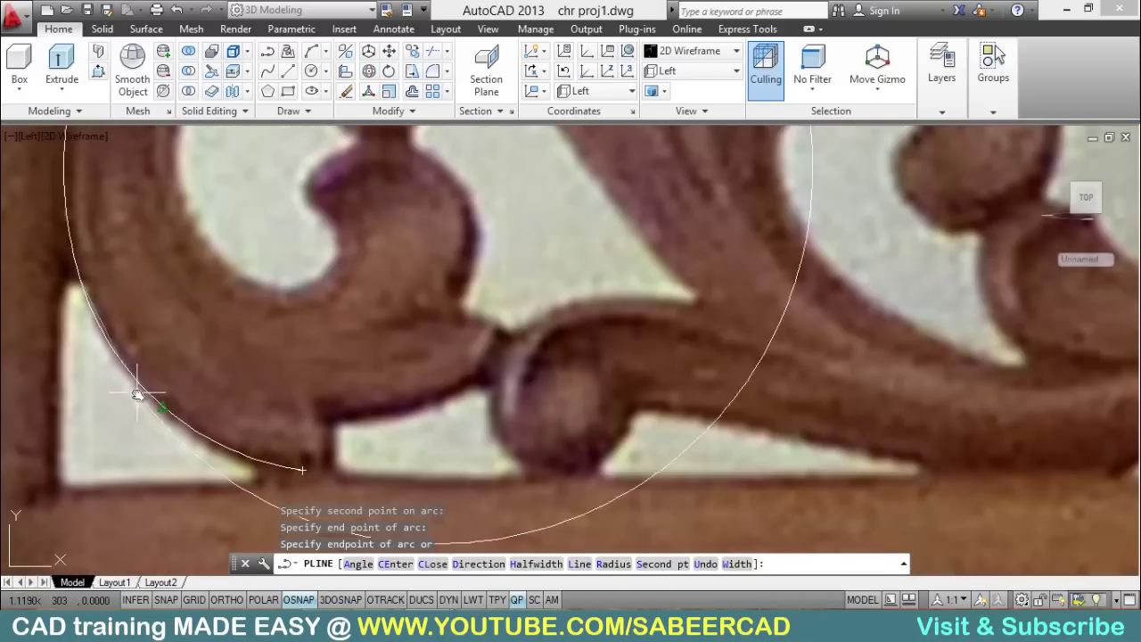
scroll(89, 276, "down", 3)
left_click(118, 265)
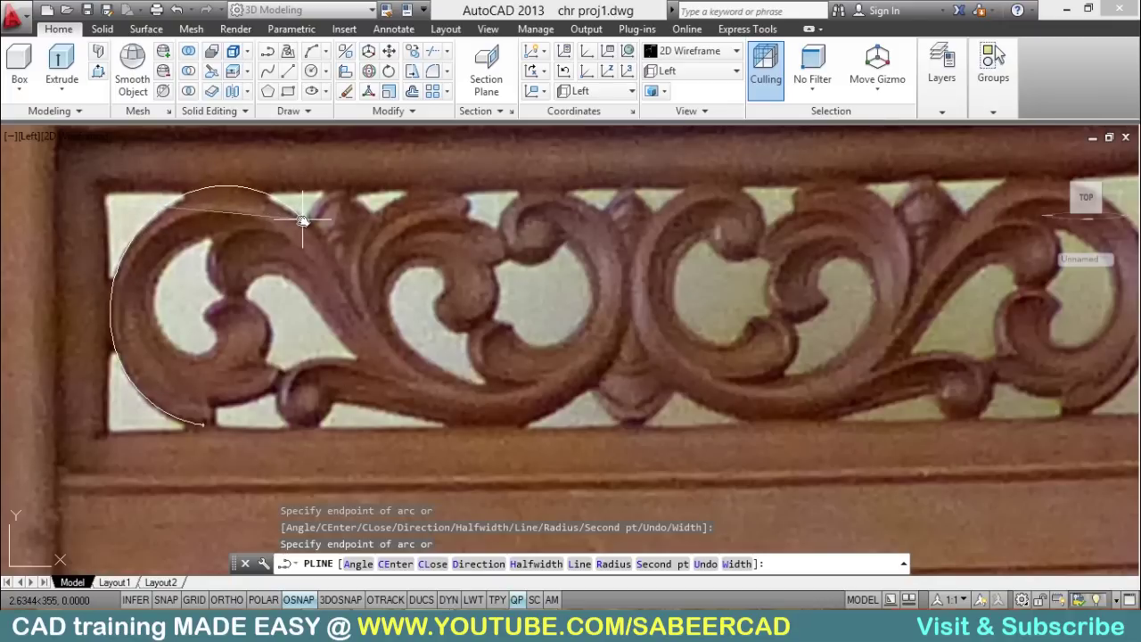
scroll(341, 277, "up", 2)
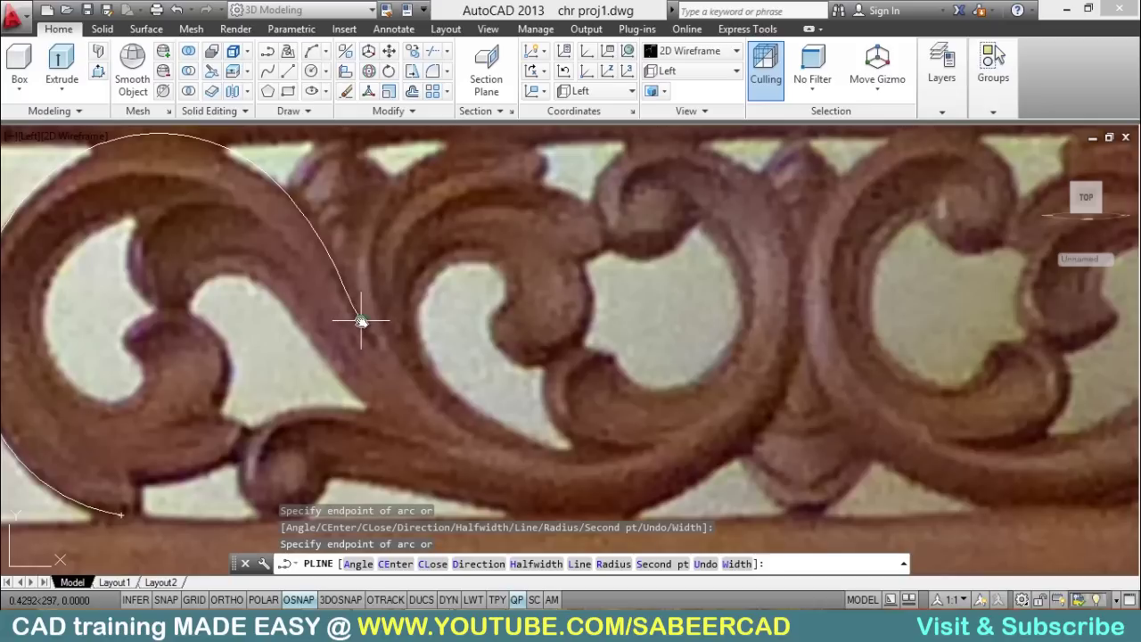
Step: Continue the polyline from the V-notch with a three-point arc over the second scroll's outer edge and around its upper leaf tip
type("s")
key("Return")
left_click(355, 249)
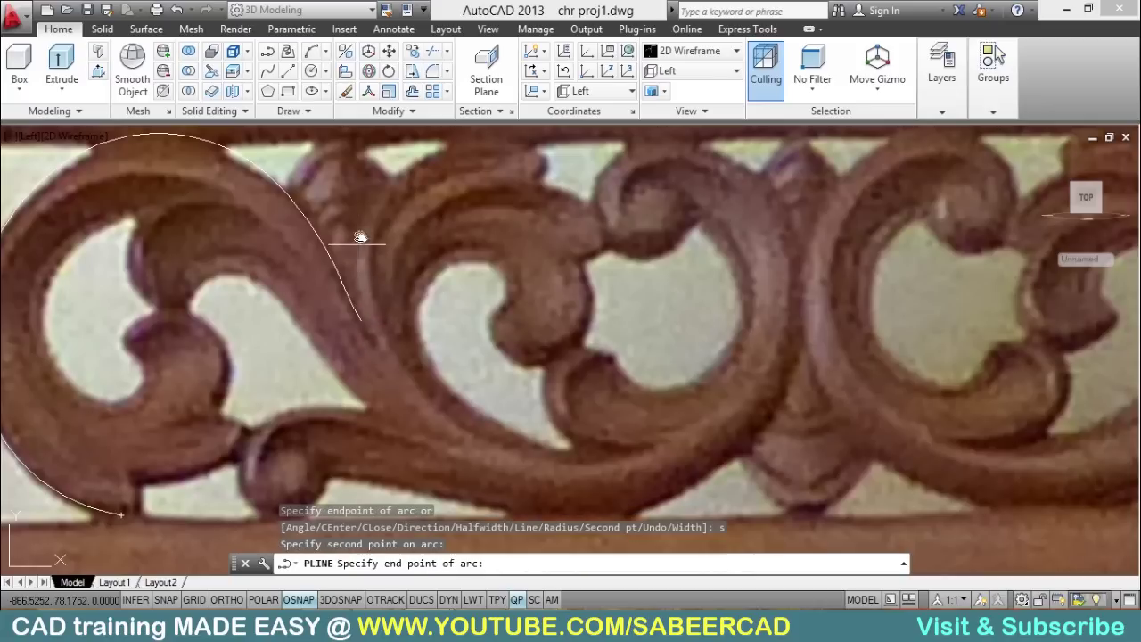
left_click(416, 165)
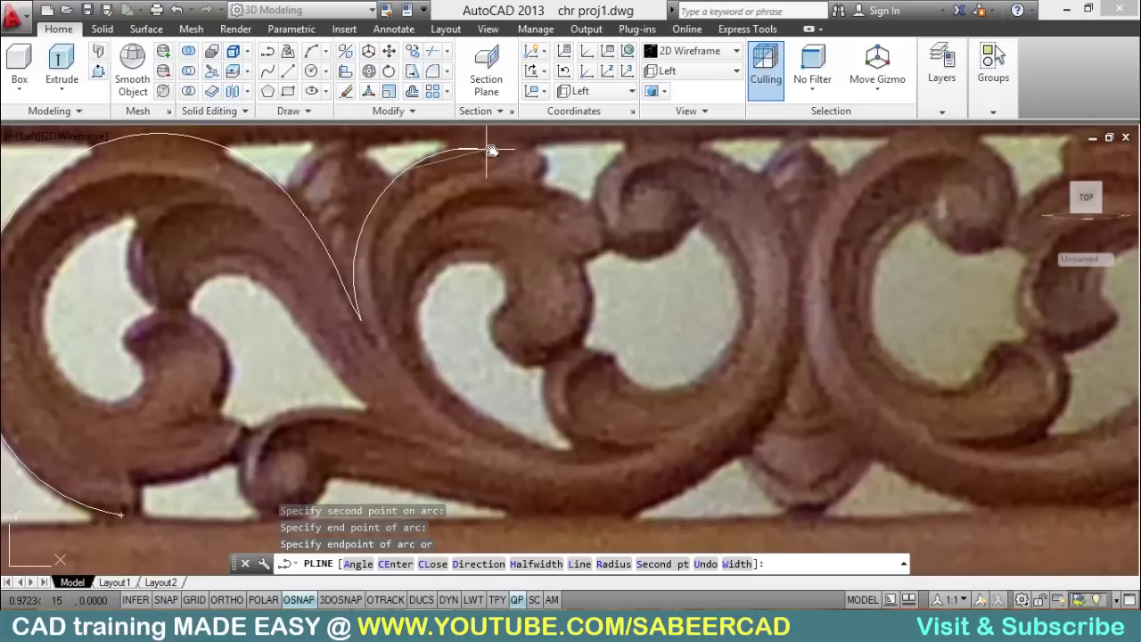
left_click(543, 160)
scroll(542, 181, "up", 2)
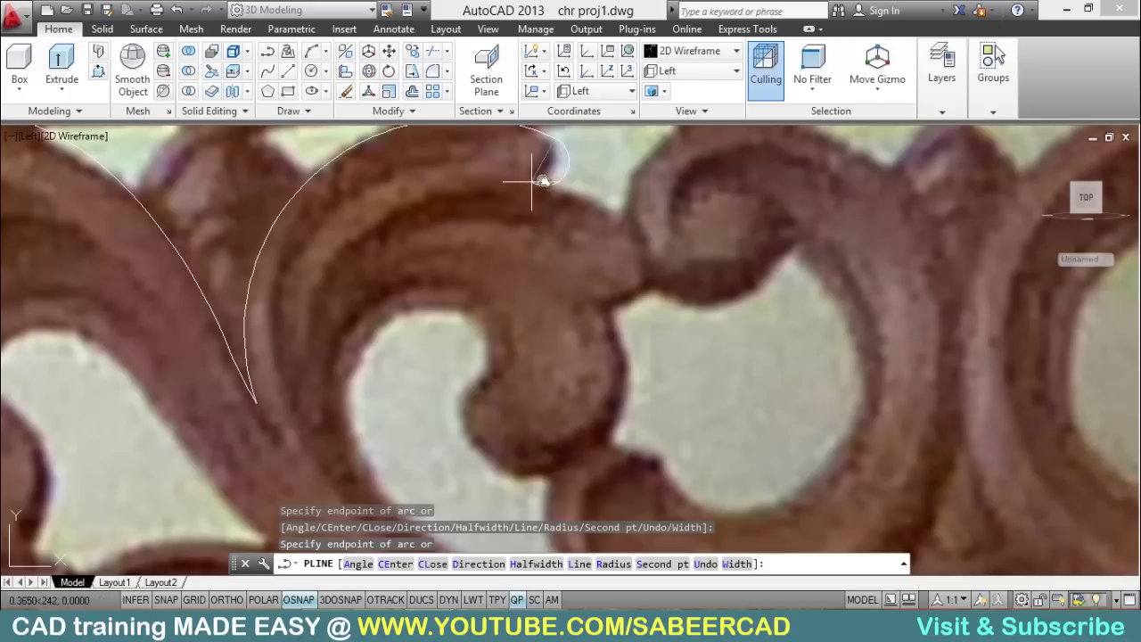
Step: Trace the second scroll's leaf lobes and rounded curl with three-point arcs, leading into its inner opening
type("s")
key("Return")
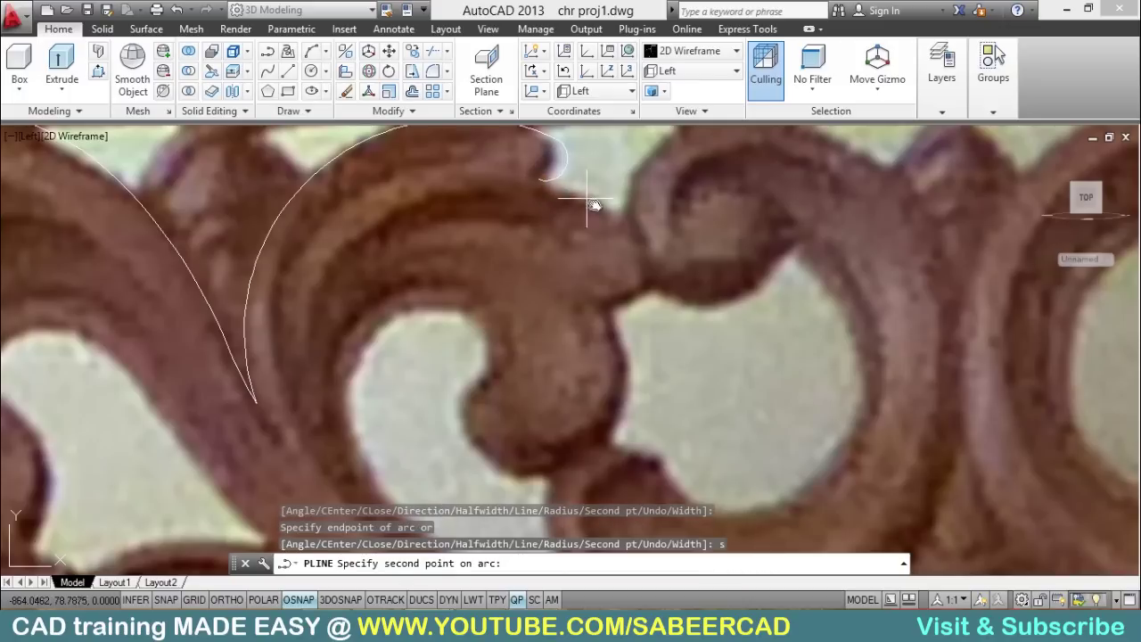
left_click(592, 202)
left_click(624, 219)
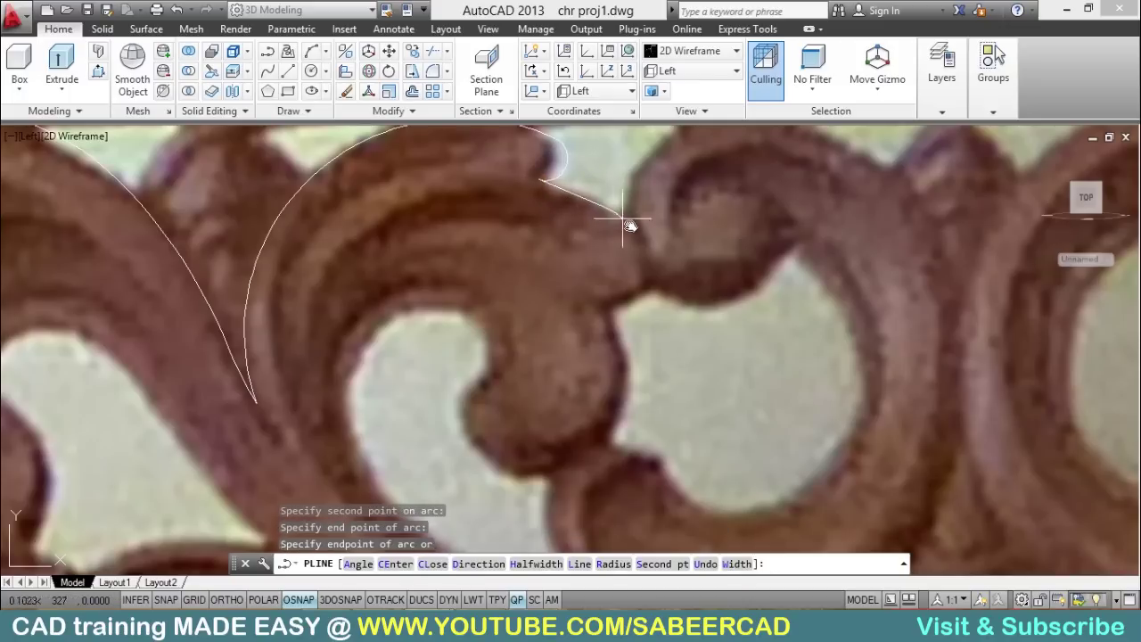
scroll(630, 230, "up", 3)
scroll(559, 255, "down", 5)
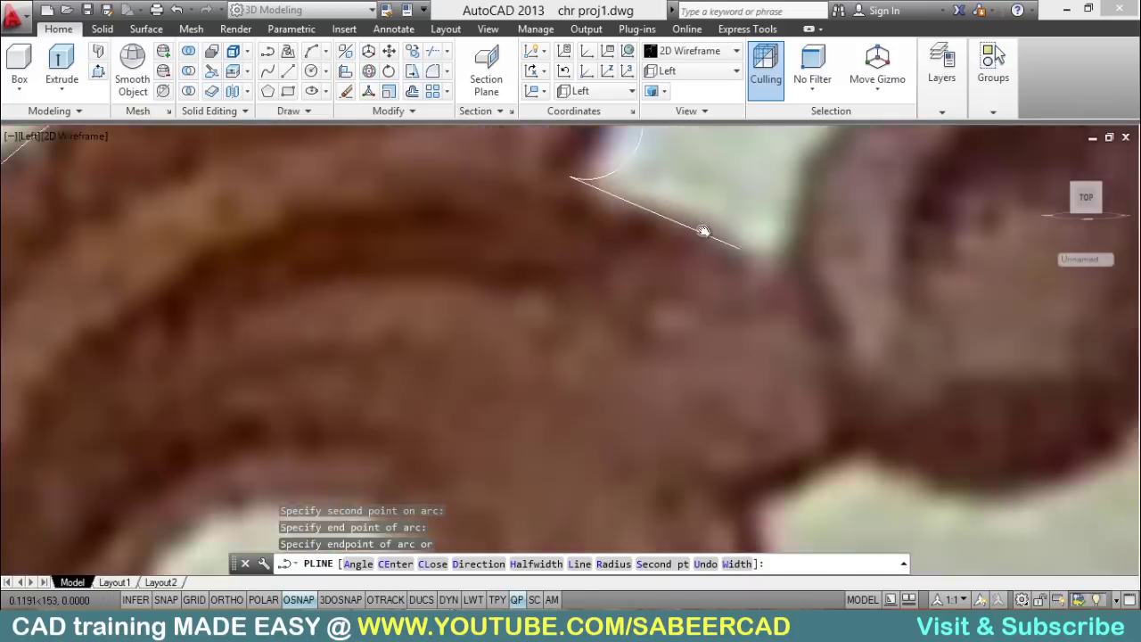
type("s")
key("Return")
left_click(735, 393)
left_click(650, 387)
left_click(575, 401)
scroll(591, 466, "up", 2)
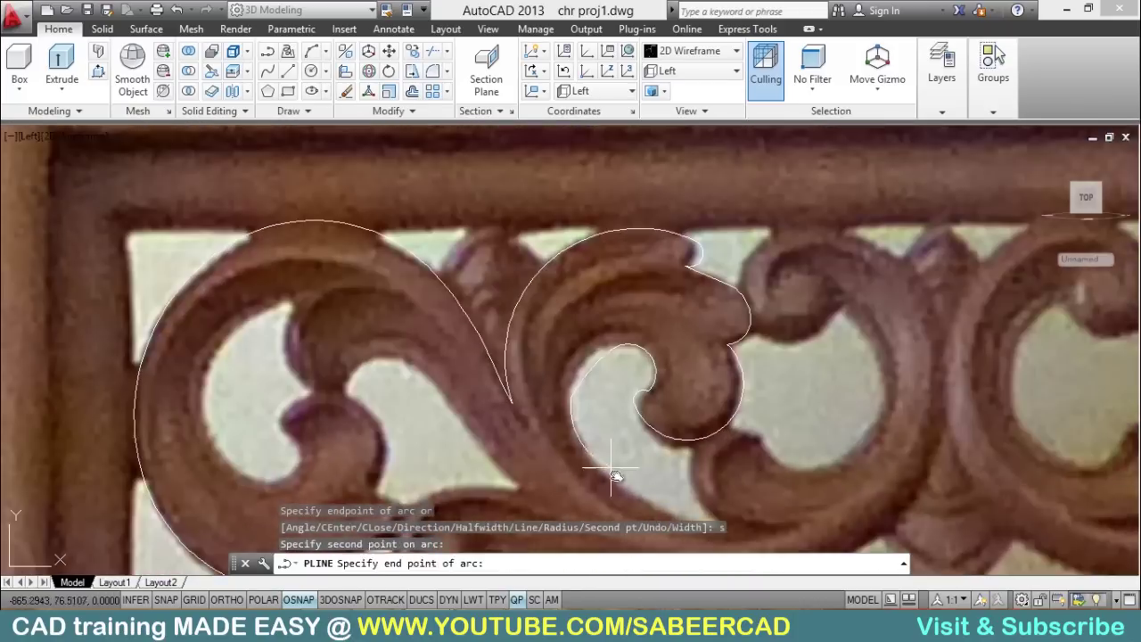
Step: Trace the rest of the second scroll's opening, a vertical cut across the stem, the stem's underside, the ball end and the teardrop opening
scroll(624, 416, "down", 2)
type("s")
key("Return")
scroll(542, 454, "up", 3)
left_click(624, 479)
scroll(395, 427, "down", 2)
left_click(395, 440)
scroll(369, 471, "up", 1)
left_click(468, 325)
scroll(468, 325, "down", 1)
left_click(217, 242)
scroll(173, 166, "down", 2)
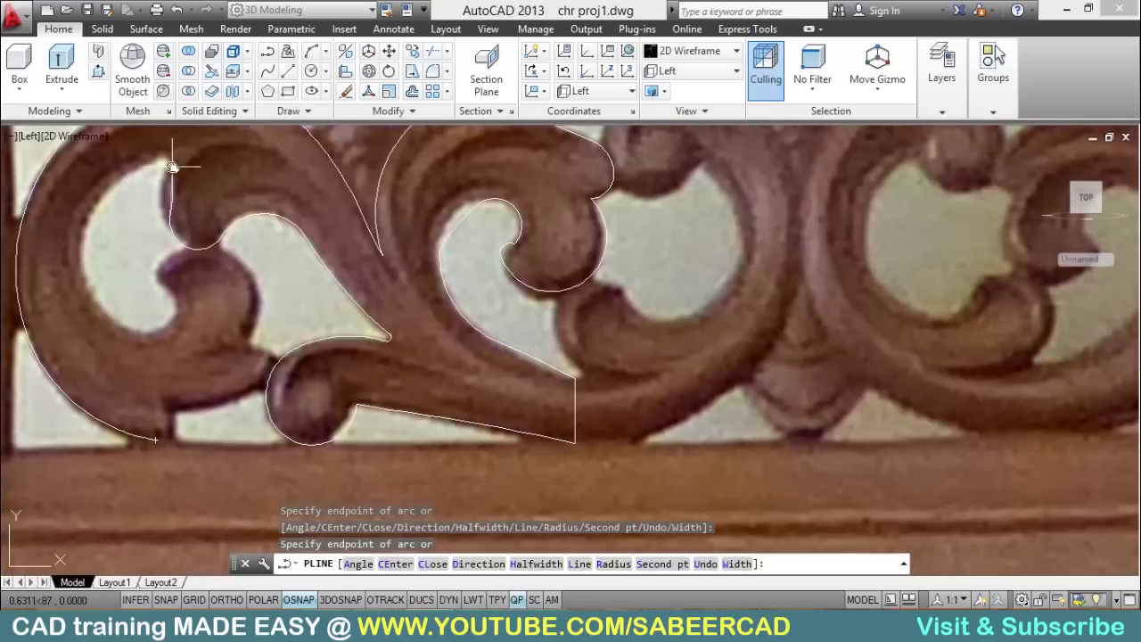
Step: Trace the round inner opening of the leftmost scroll with three-point arcs down to its lower curl
scroll(154, 161, "up", 4)
type("s")
key("Return")
left_click(153, 160)
type("s")
key("Return")
left_click(35, 276)
left_click(173, 387)
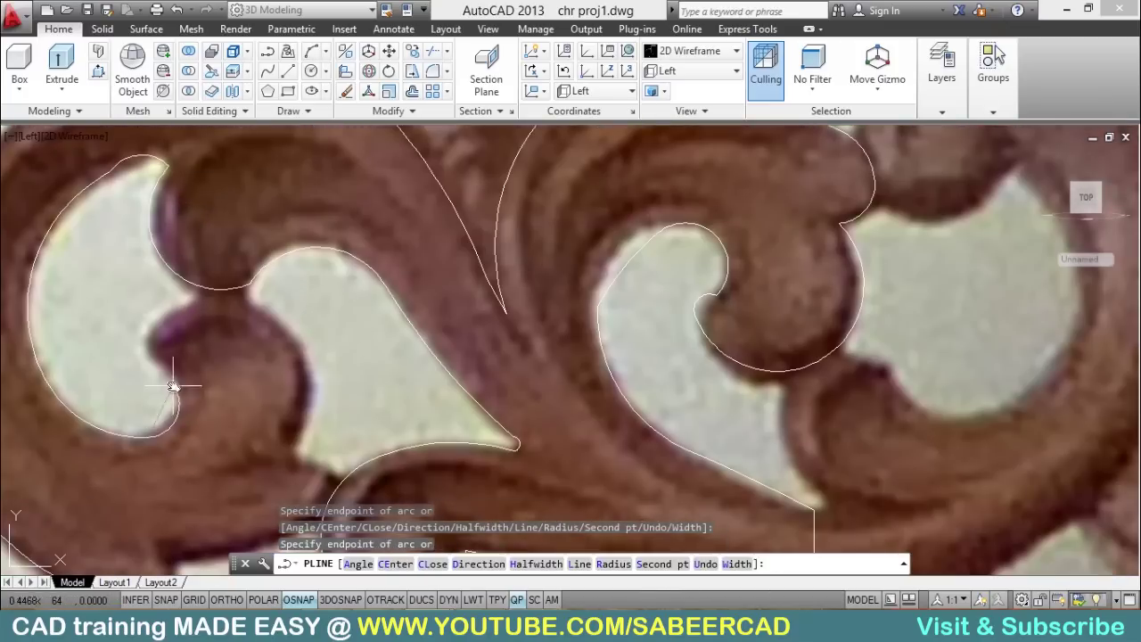
Step: Trace the leftmost scroll's lower curl and underside, add a short vertical line at its foot, and close the polyline
scroll(308, 398, "down", 4)
scroll(308, 399, "up", 3)
scroll(337, 369, "up", 2)
left_click(131, 426)
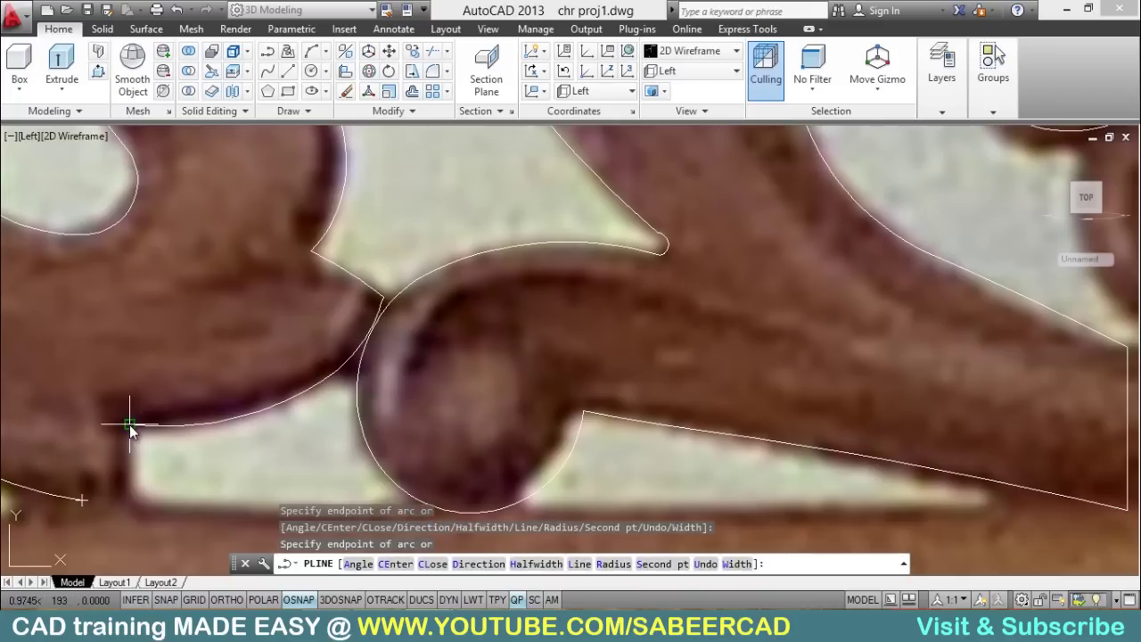
type("l")
key("Return")
left_click(132, 497)
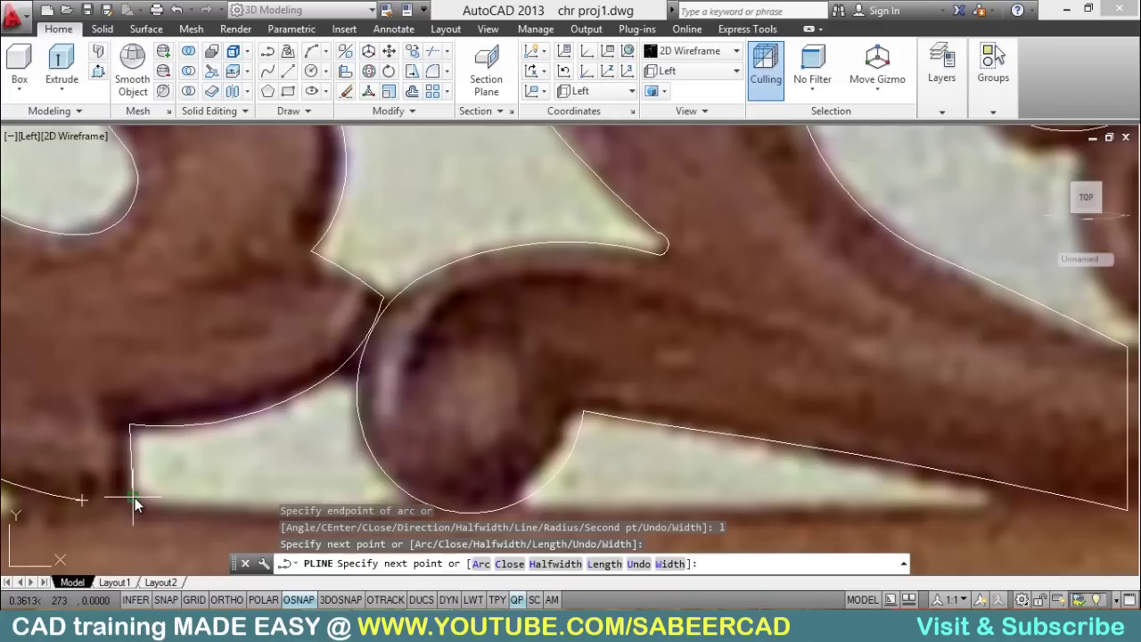
type("cl")
key("Return")
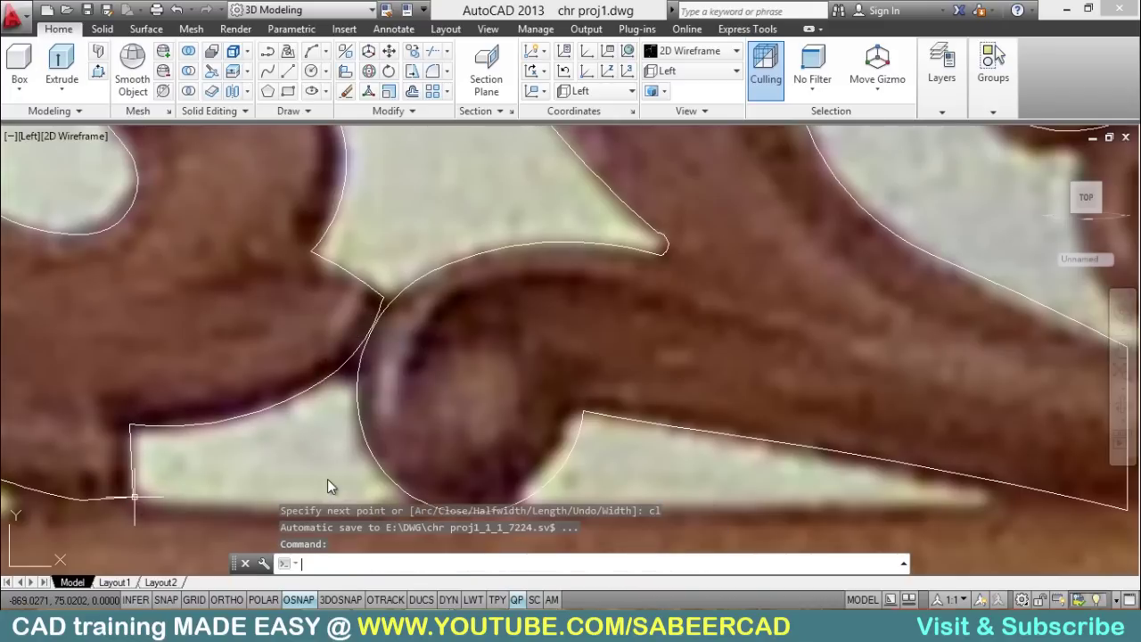
scroll(448, 355, "down", 4)
mouse_move(448, 355)
middle_mouse_down()
mouse_move(401, 407)
mouse_move(438, 386)
mouse_move(438, 357)
mouse_move(424, 366)
middle_mouse_up()
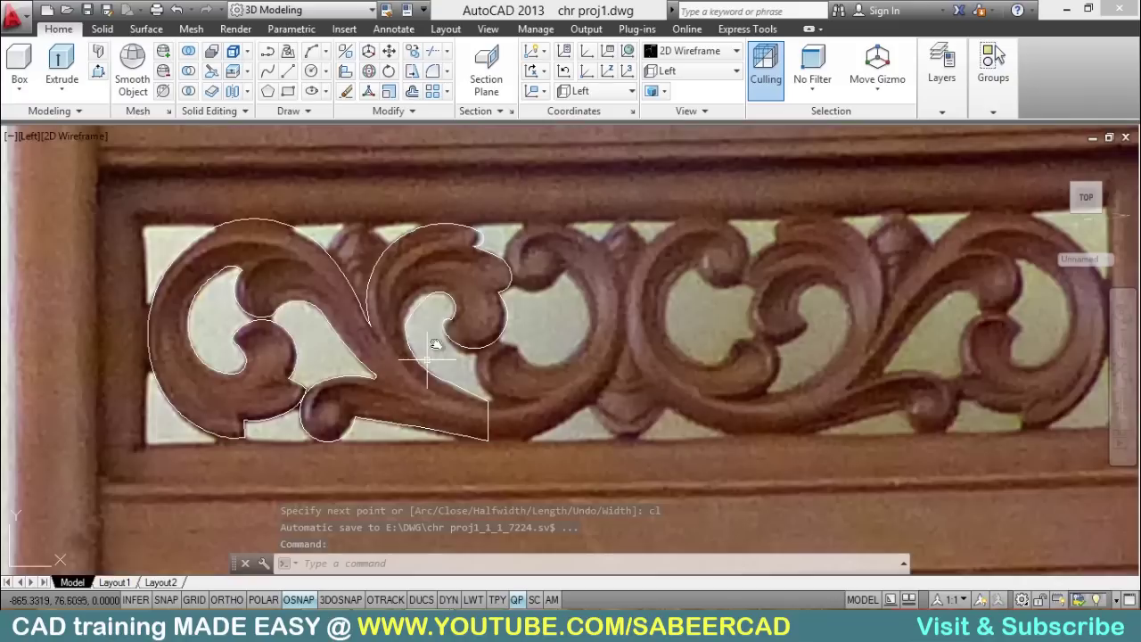
middle_click_drag(632, 322, 657, 317)
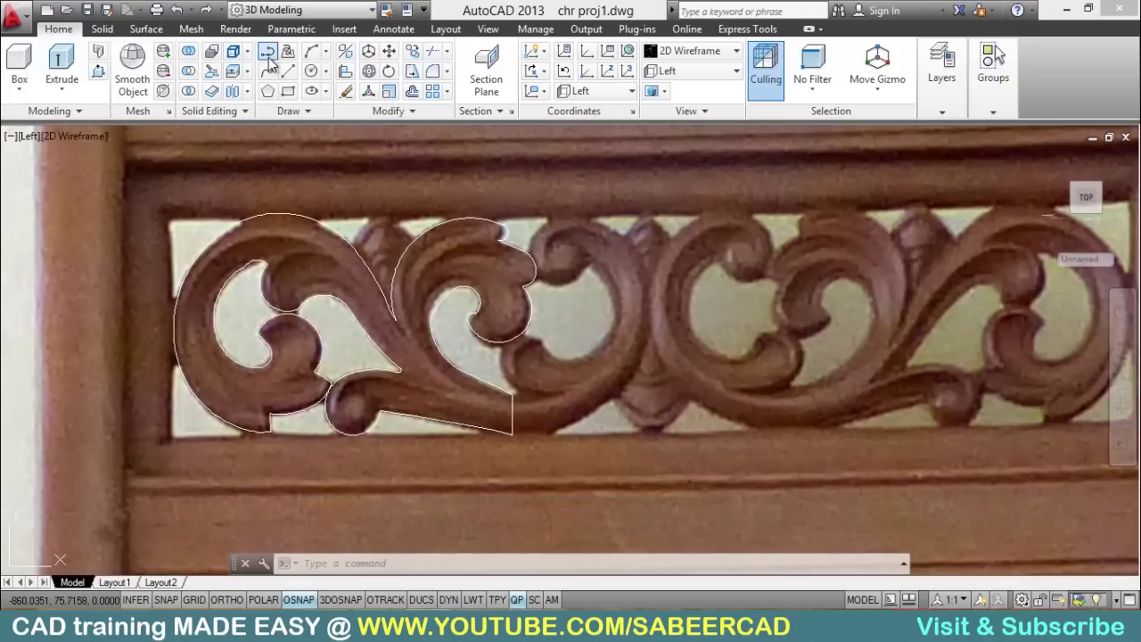
Step: Start a second polyline at the upper end of the vertical stem cut and trace the adjoining curl's outer side with a three-point arc
left_click(267, 54)
scroll(517, 397, "up", 4)
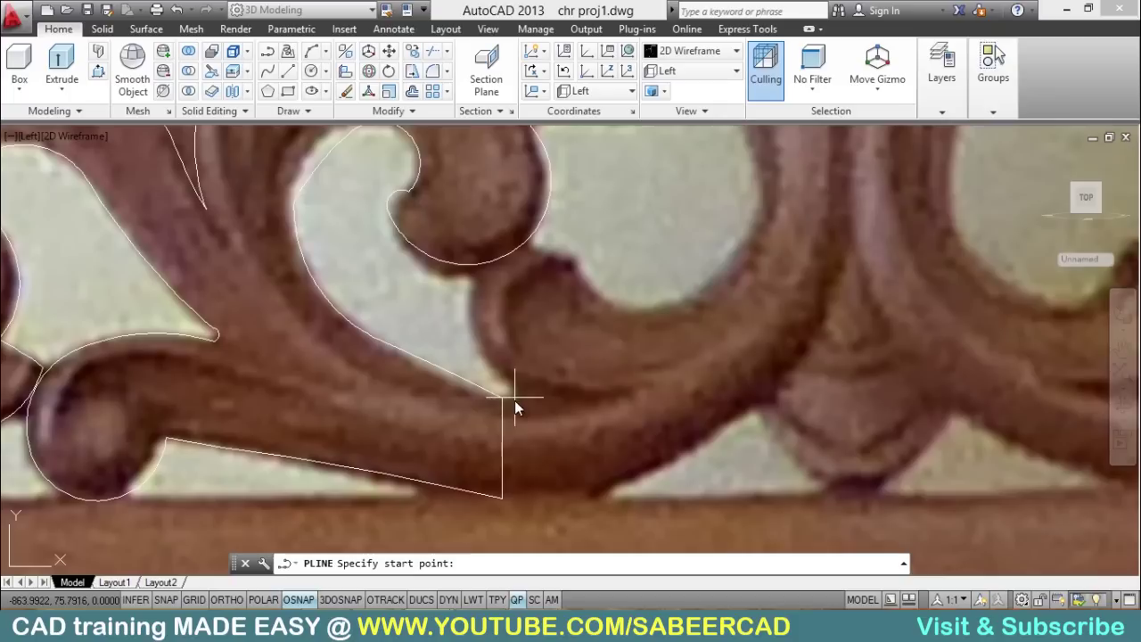
left_click(503, 398)
scroll(538, 377, "up", 2)
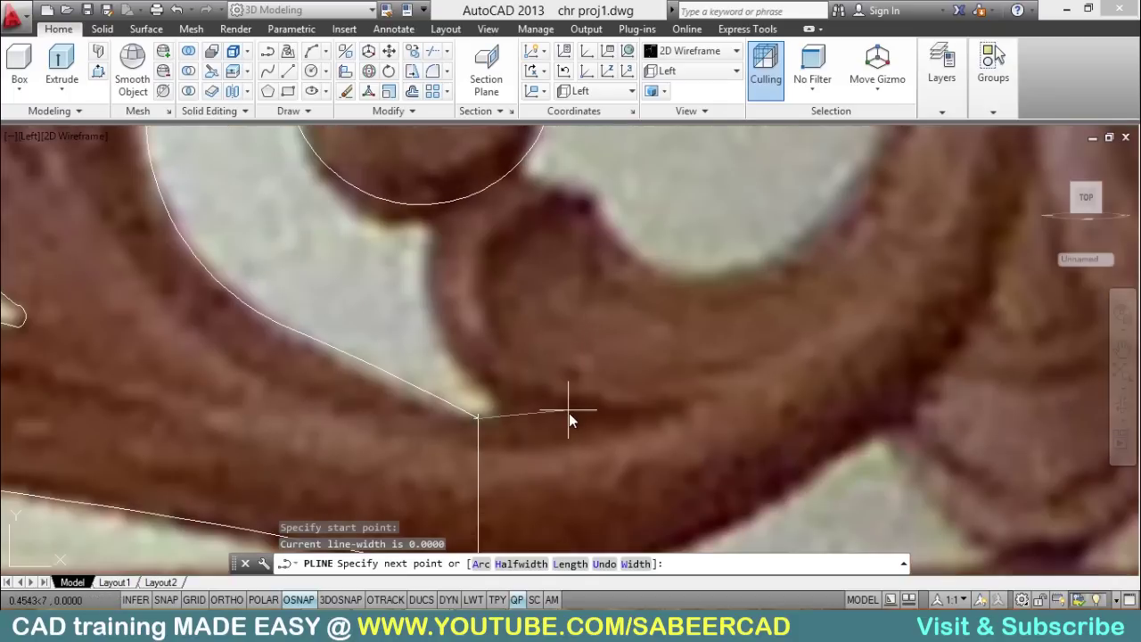
type("s")
key("Return")
left_click(512, 412)
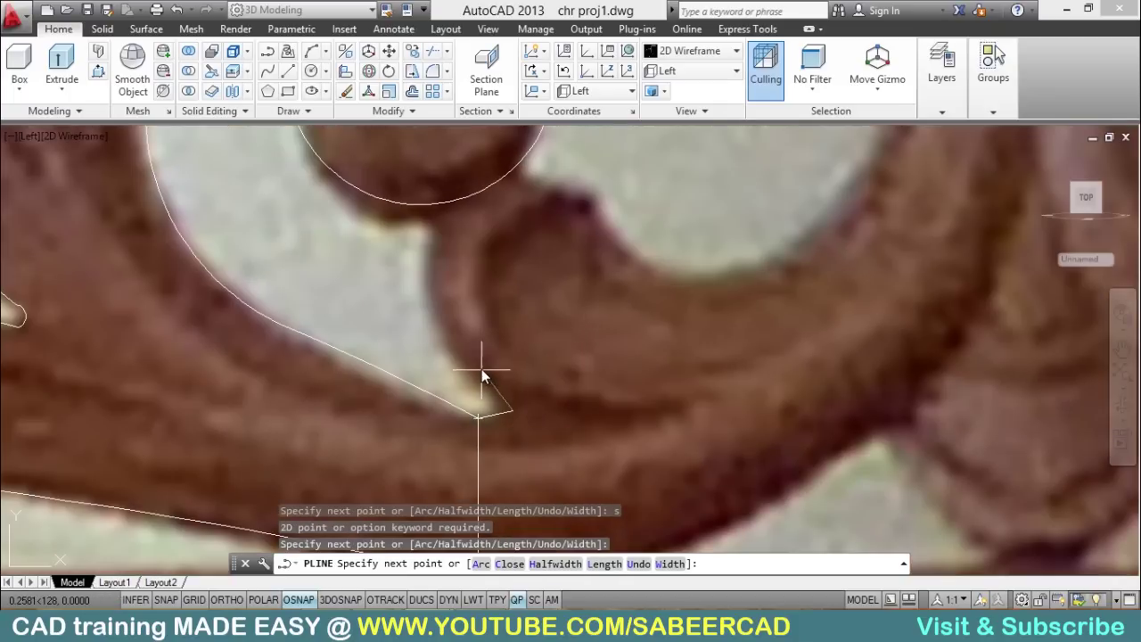
type("a")
key("Return")
type("s")
key("Return")
left_click(452, 358)
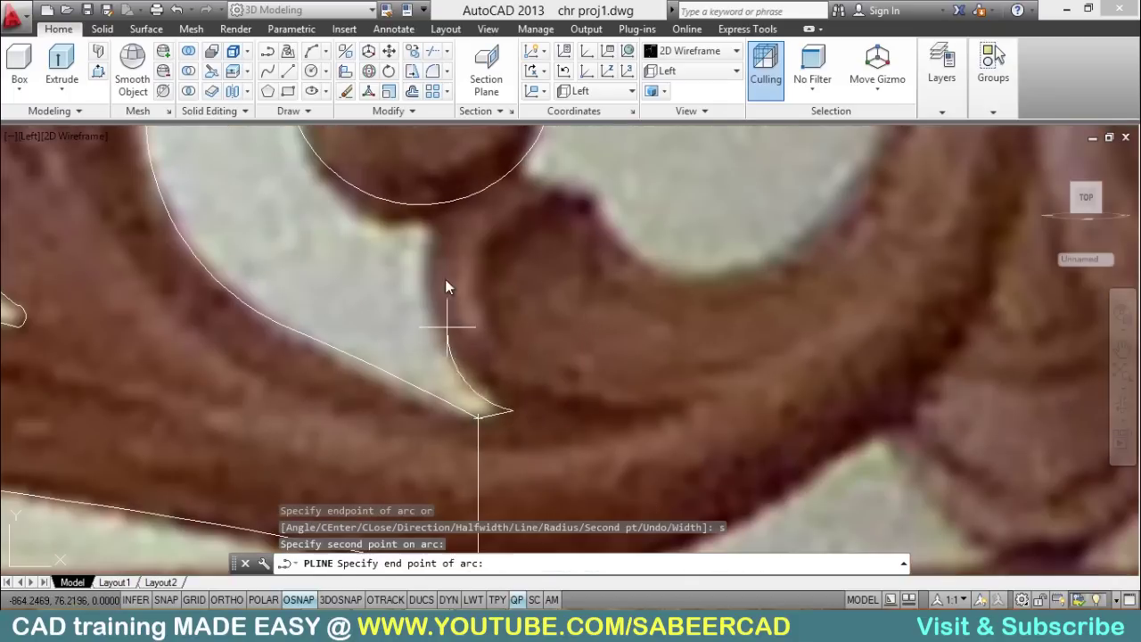
left_click(448, 225)
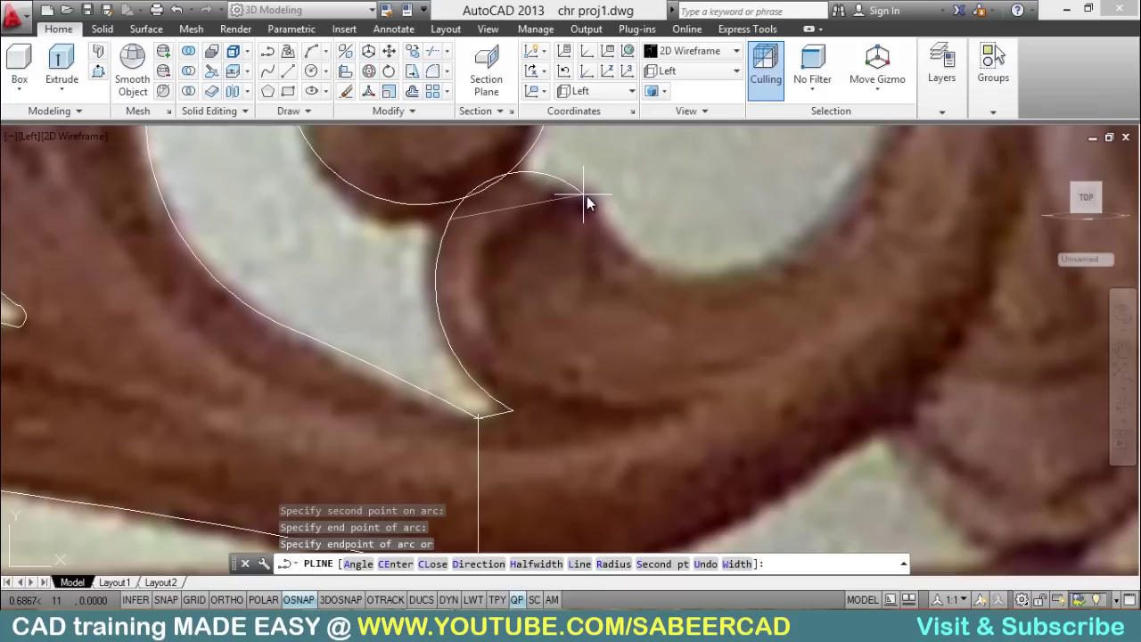
Step: Continue the second polyline over the curl's tip and around the large round opening with three-point arcs
type("s")
key("Return")
left_click(648, 254)
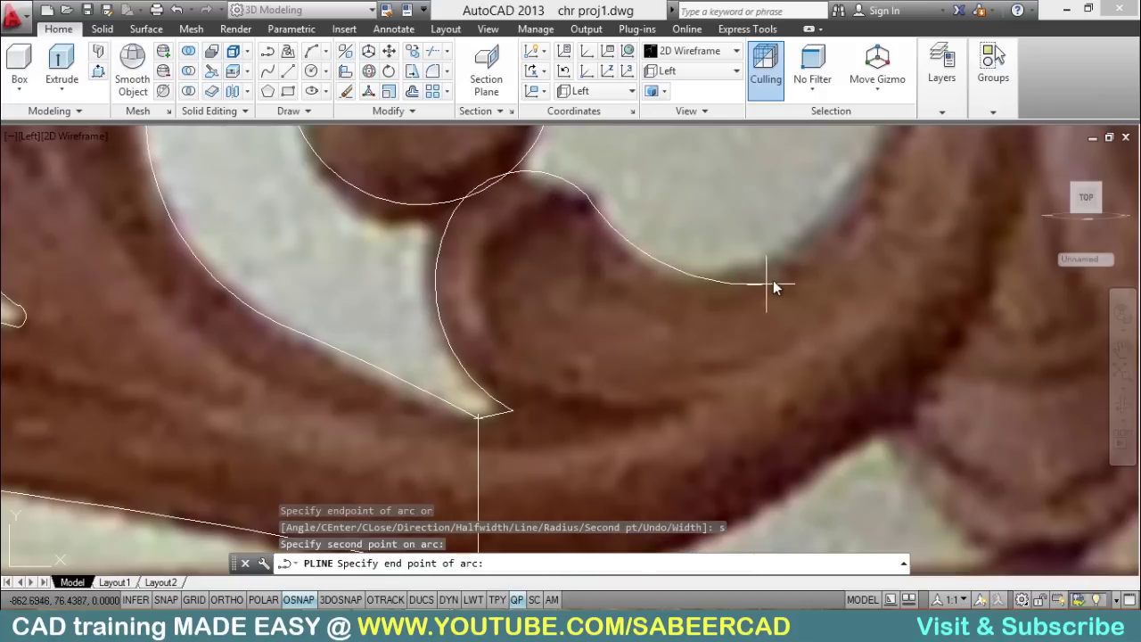
left_click(766, 285)
scroll(700, 334, "down", 3)
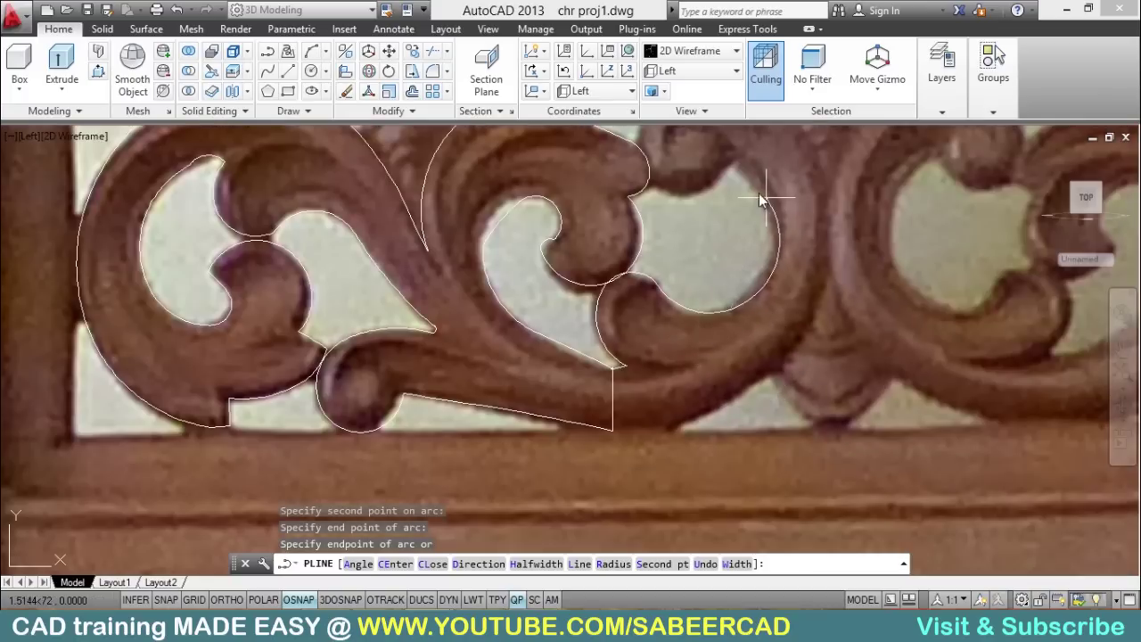
scroll(709, 260, "down", 3)
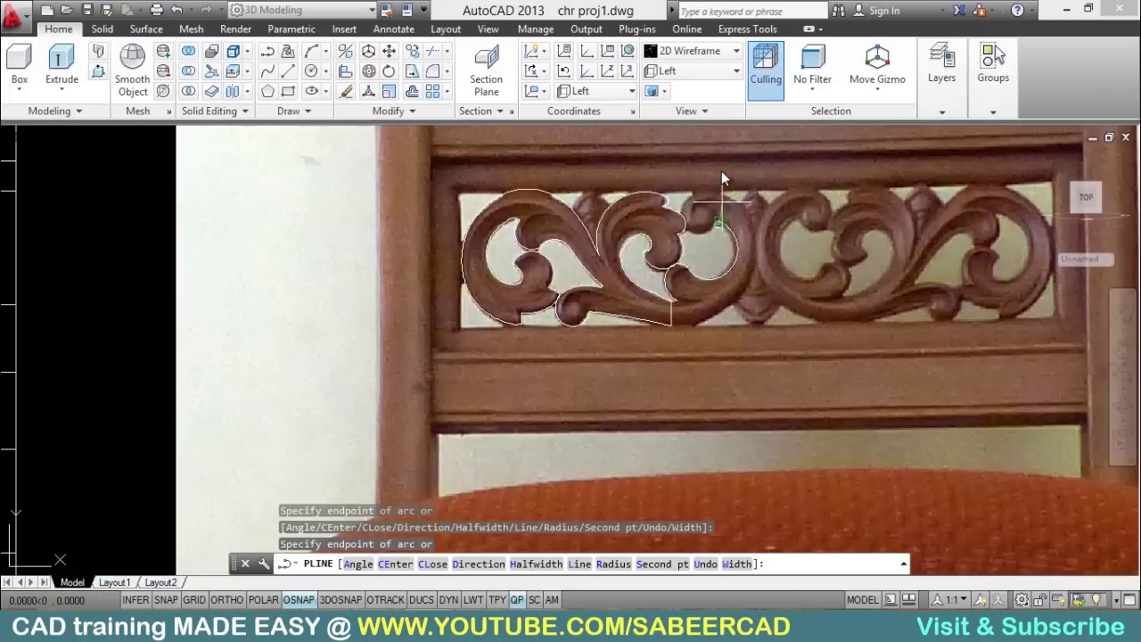
Step: Trace the upper curl and the third scroll's outer edge down to the vertical stem cut, and close the second polyline with a line
scroll(721, 170, "up", 5)
type("s")
key("Return")
left_click(573, 288)
scroll(573, 288, "down", 3)
scroll(867, 356, "up", 2)
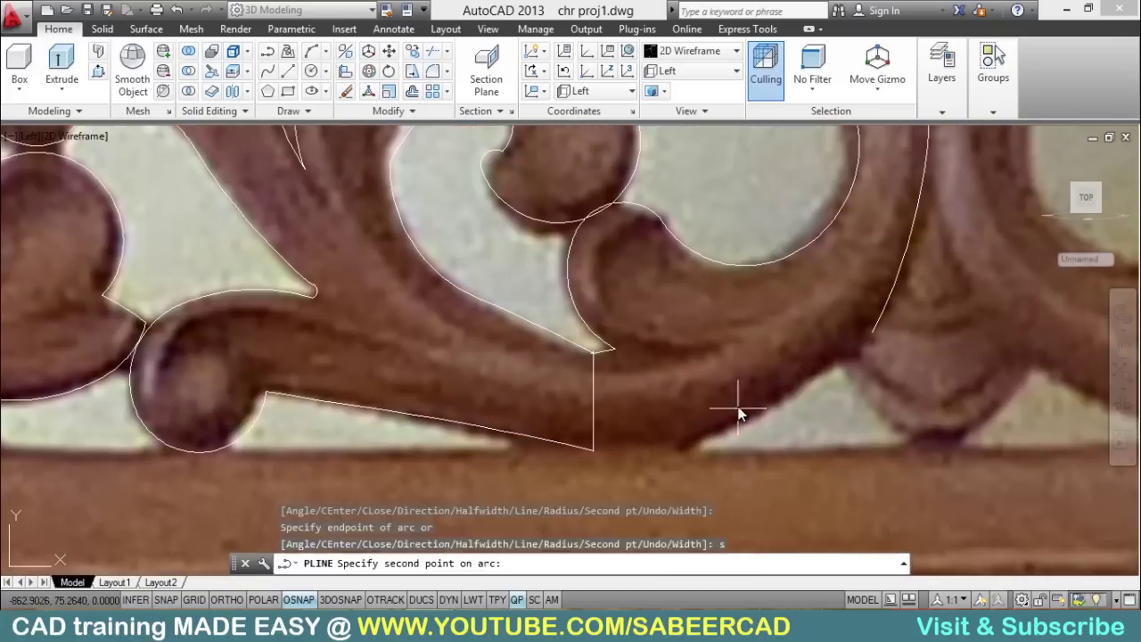
type("l")
key("Return")
type("cl")
key("Return")
scroll(504, 434, "down", 2)
middle_click_drag(538, 393, 516, 375)
scroll(584, 361, "up", 2)
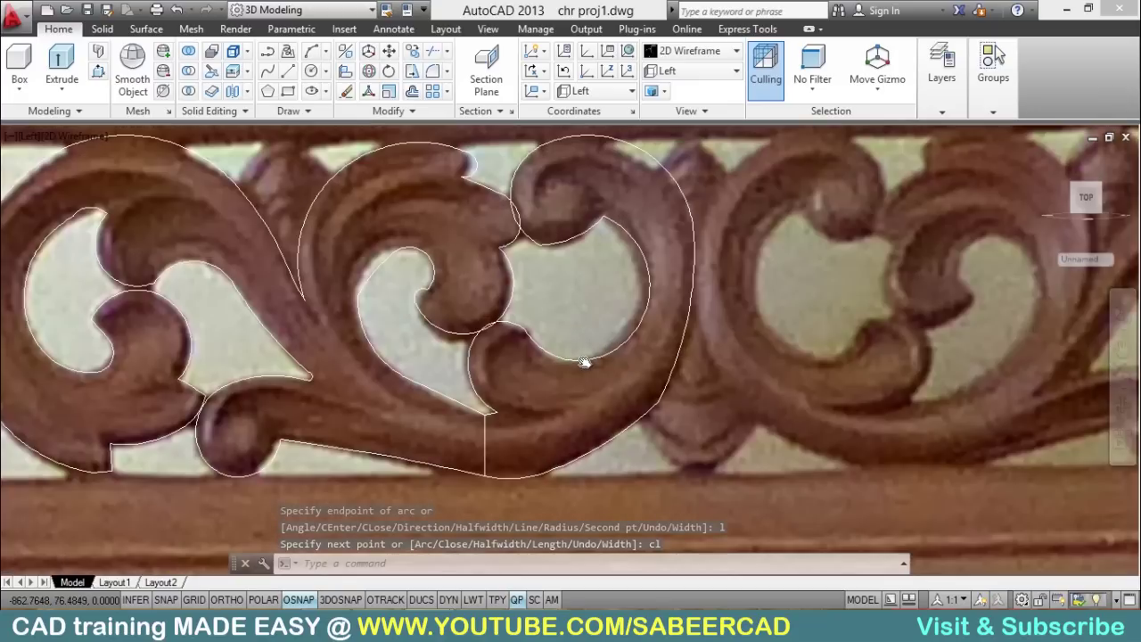
scroll(584, 362, "down", 2)
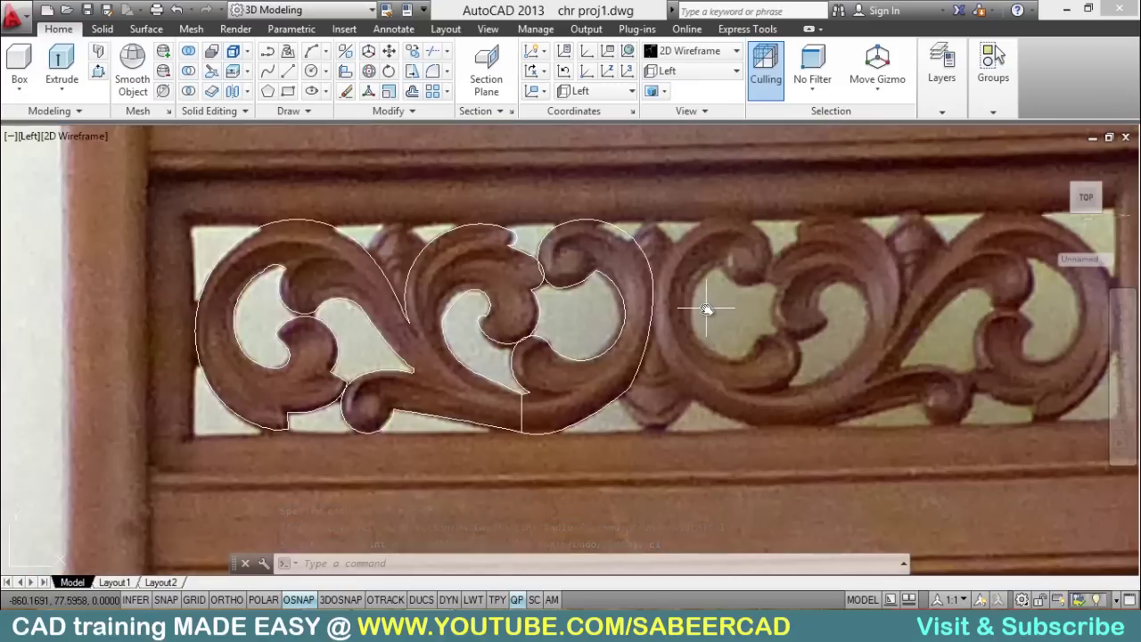
Step: Convert the two closed scroll polylines into regions
type("re")
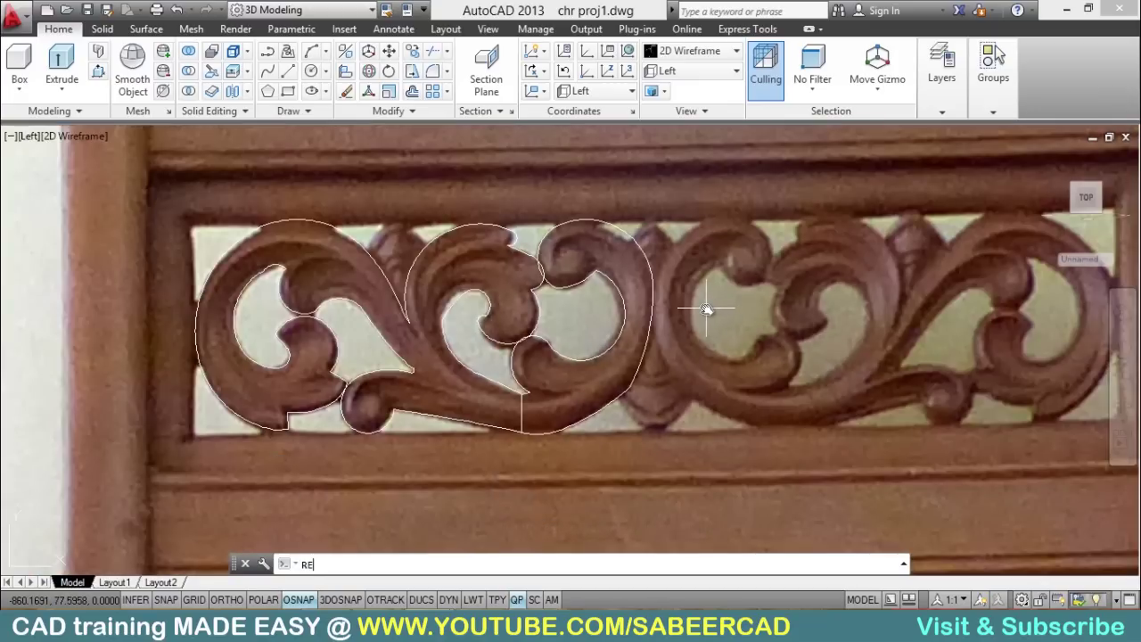
type("gion")
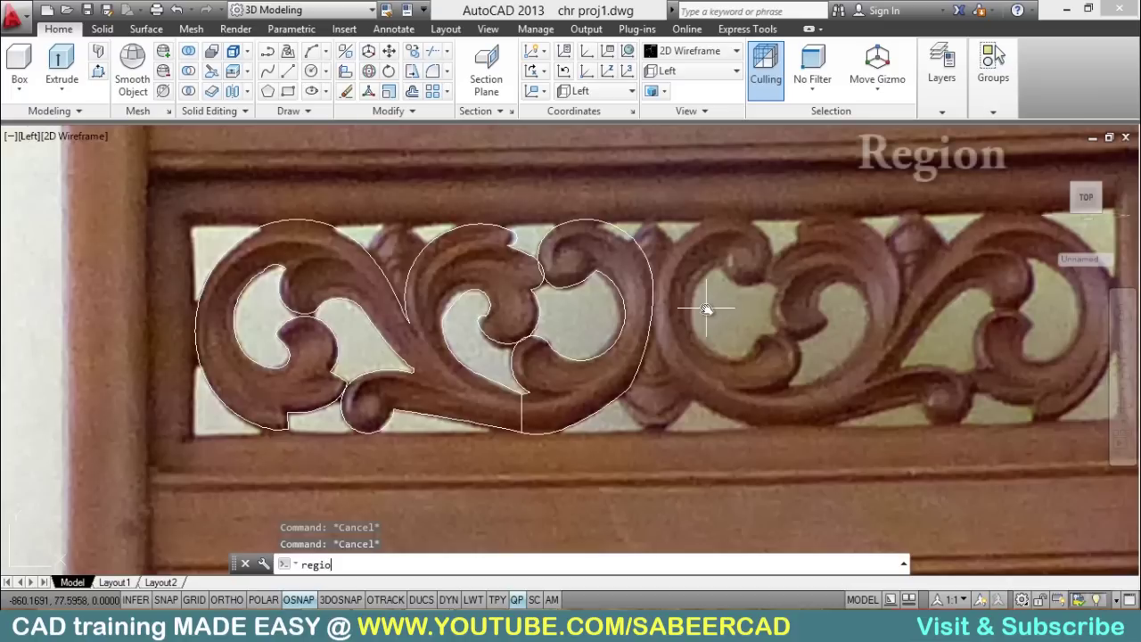
key("Return")
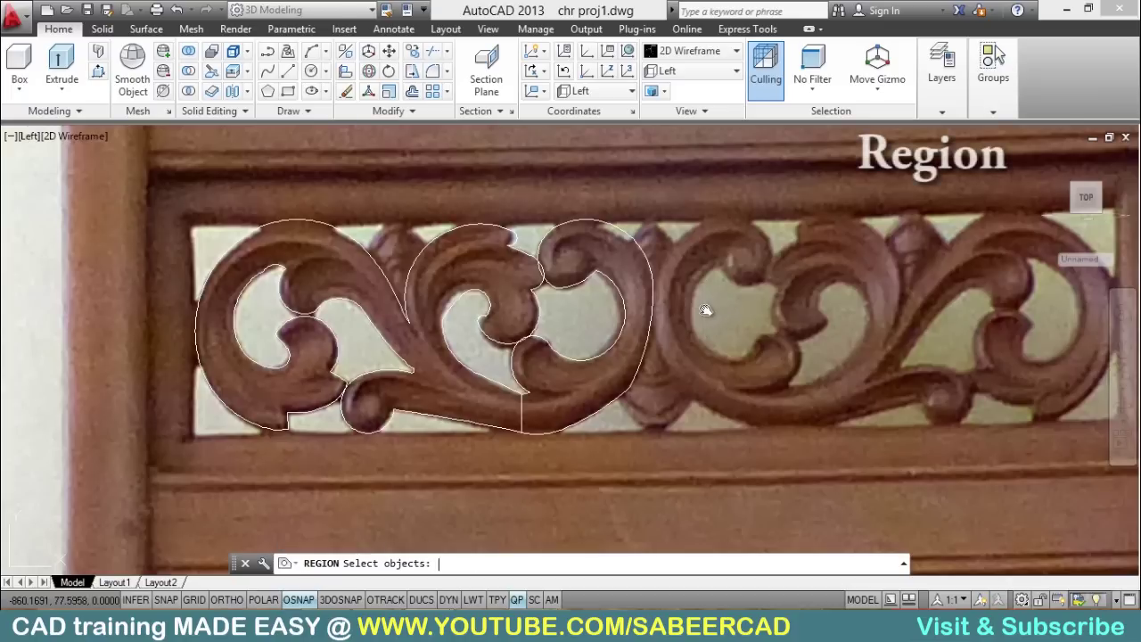
left_click(538, 295)
left_click(559, 285)
left_click(562, 287)
key("Return")
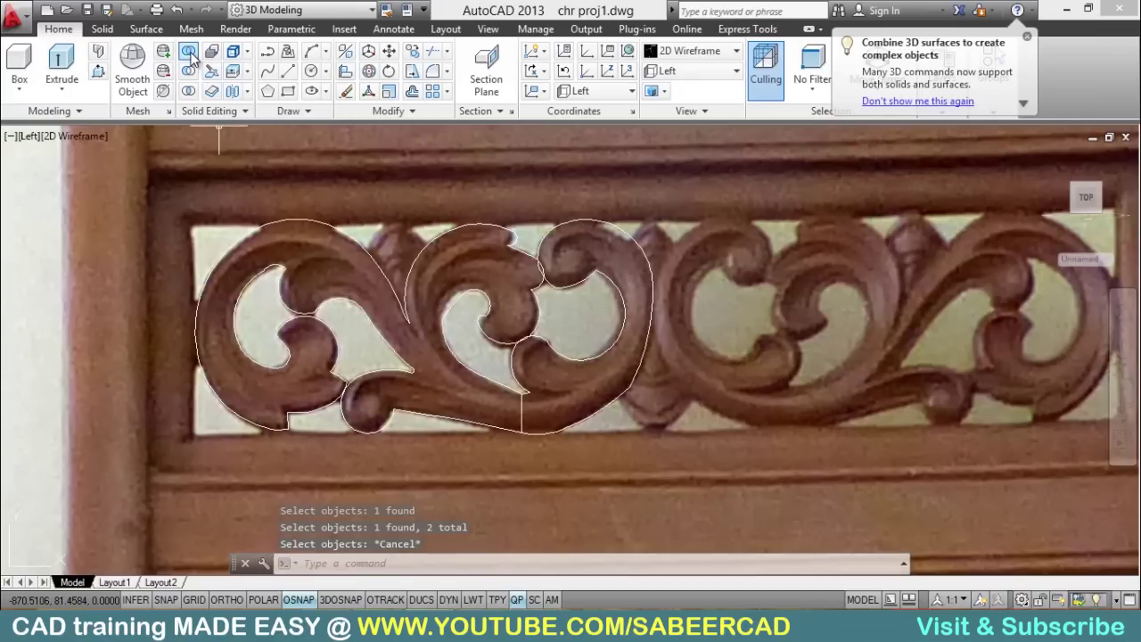
Step: Union the two adjoining scroll regions into a single region
left_click(189, 53)
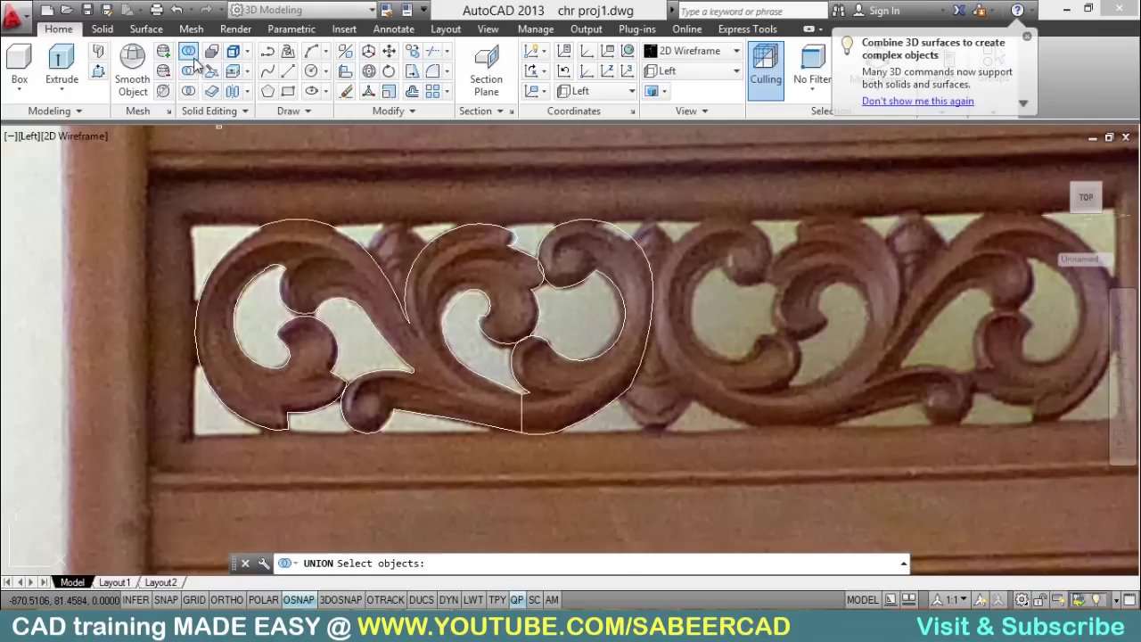
left_click(579, 287)
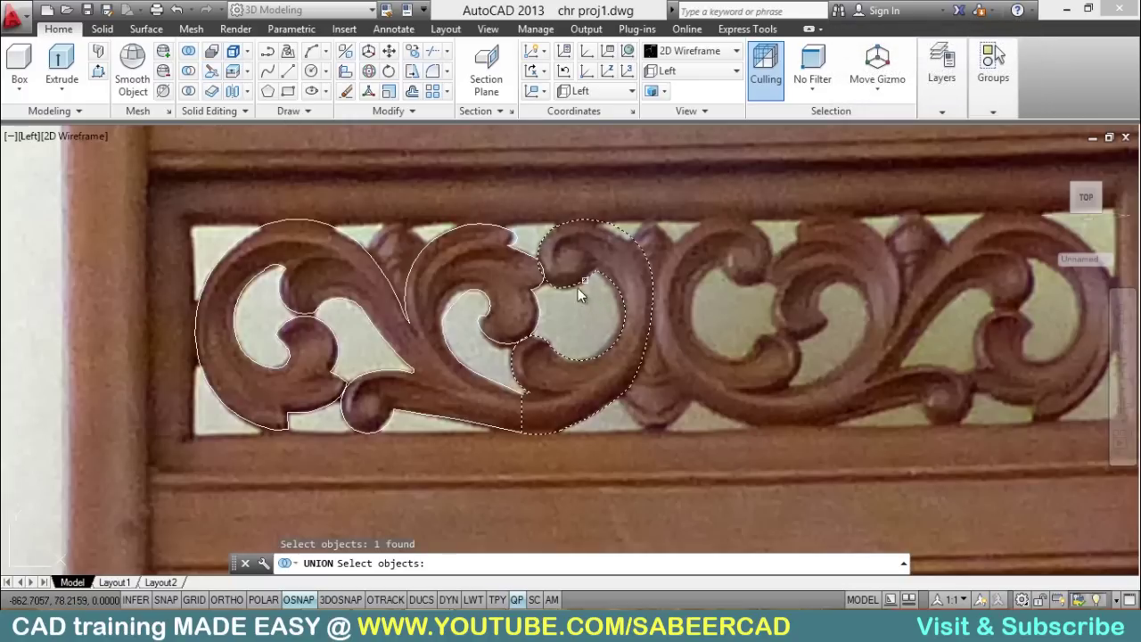
left_click(531, 295)
key("Return")
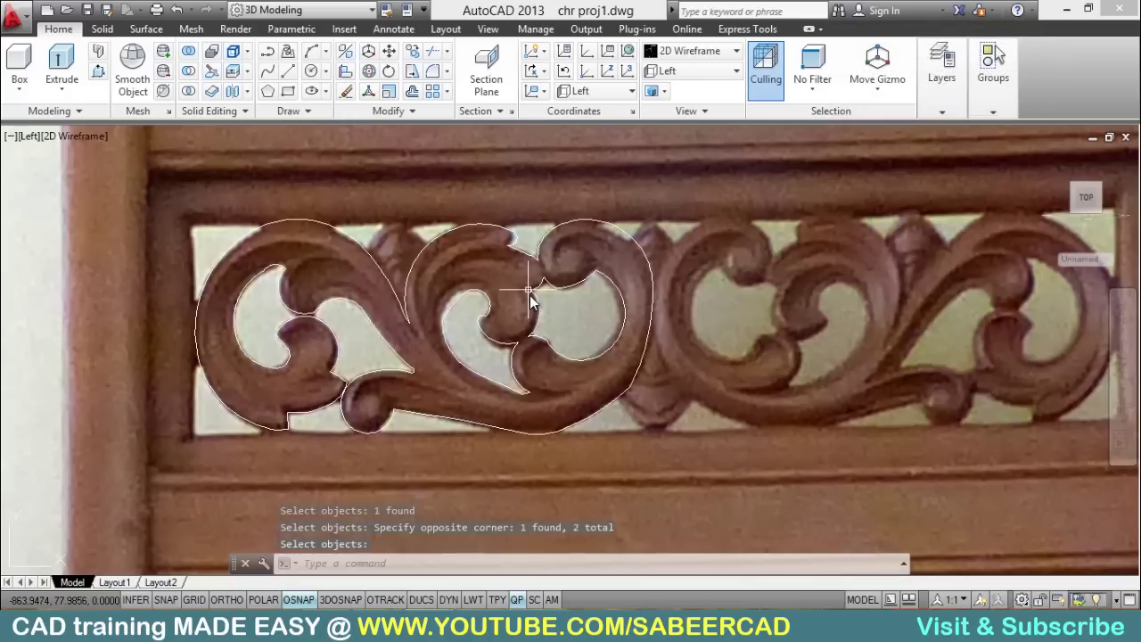
Step: Mirror the scroll region about a vertical line at the carving's centre, keeping the original, and move the copy to touch it edge to edge
middle_click_drag(624, 367, 478, 384)
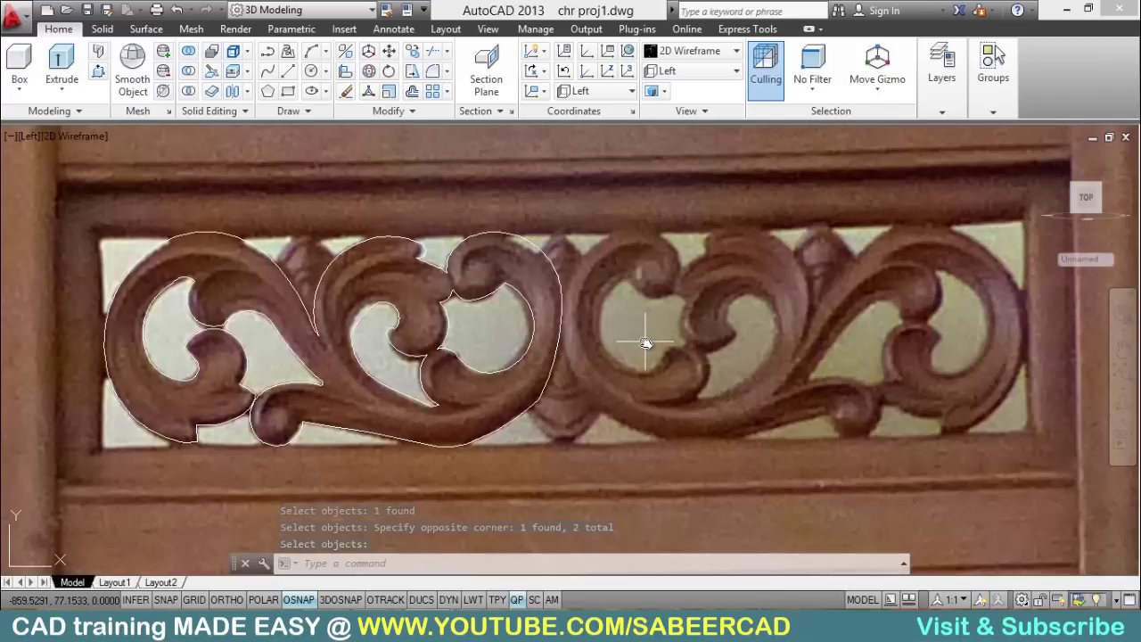
key("Escape")
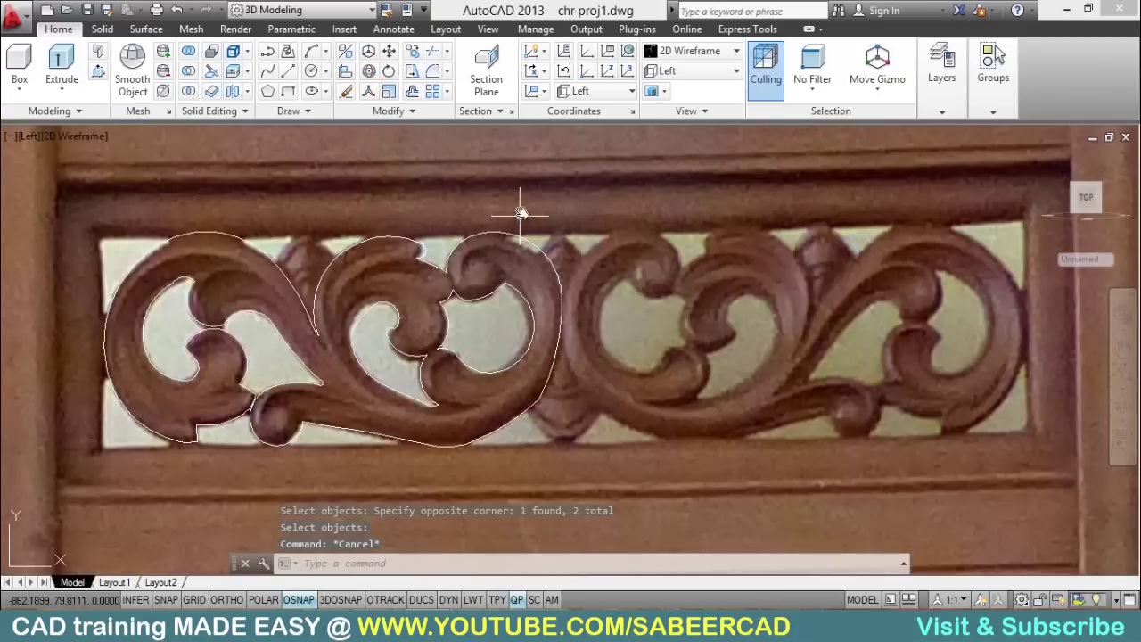
left_click(415, 111)
left_click(430, 131)
left_click(539, 252)
key("Return")
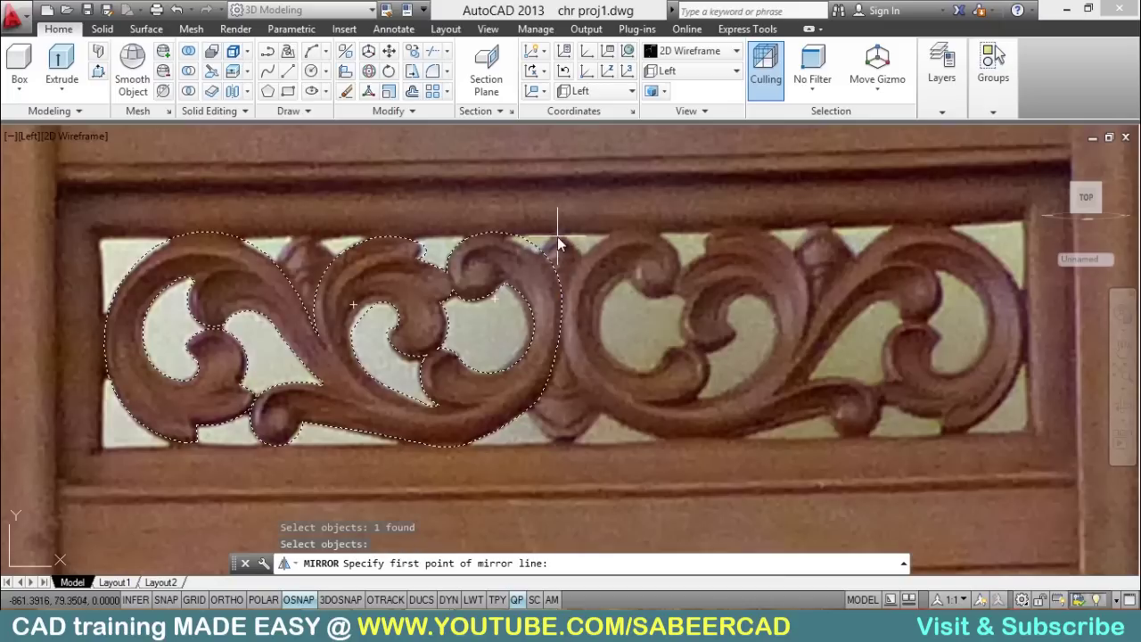
left_click(559, 238)
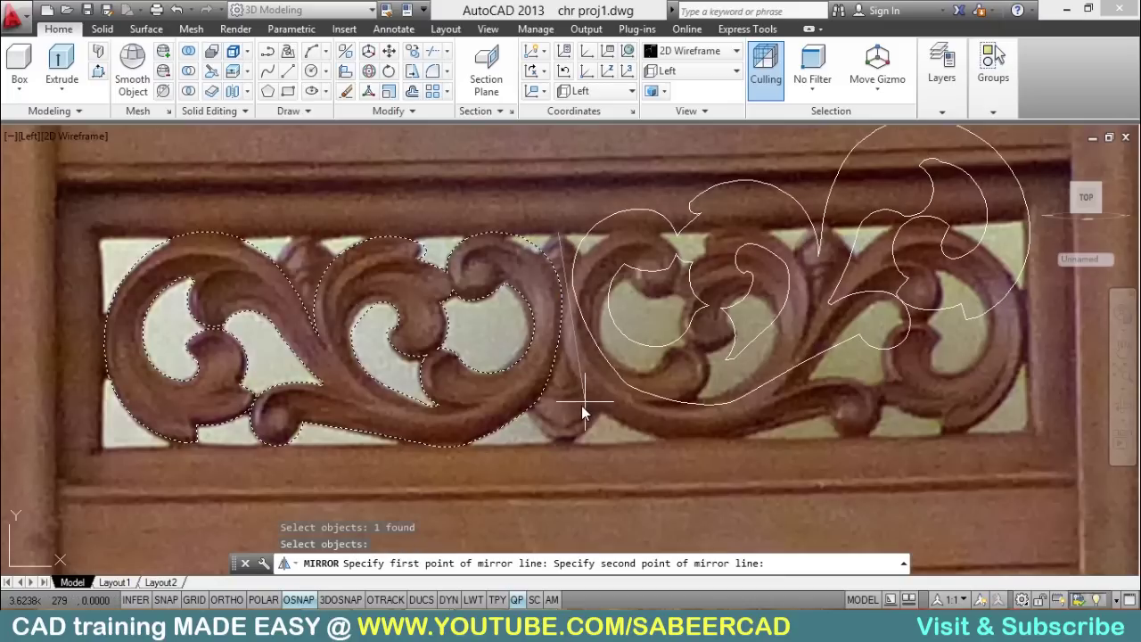
key("F8")
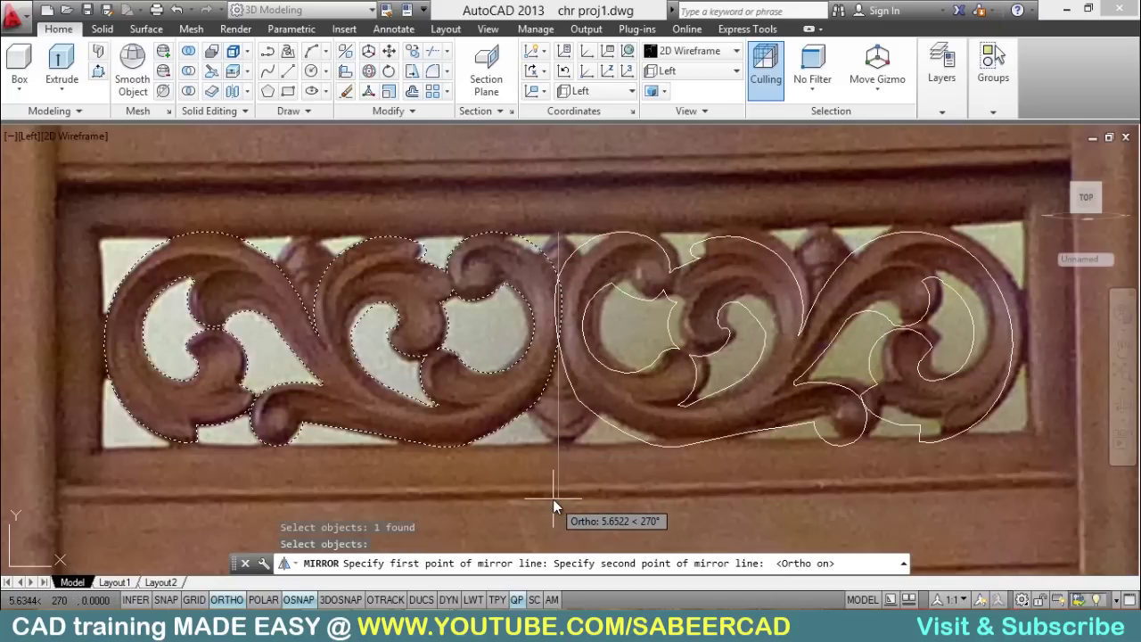
left_click(553, 498)
key("Return")
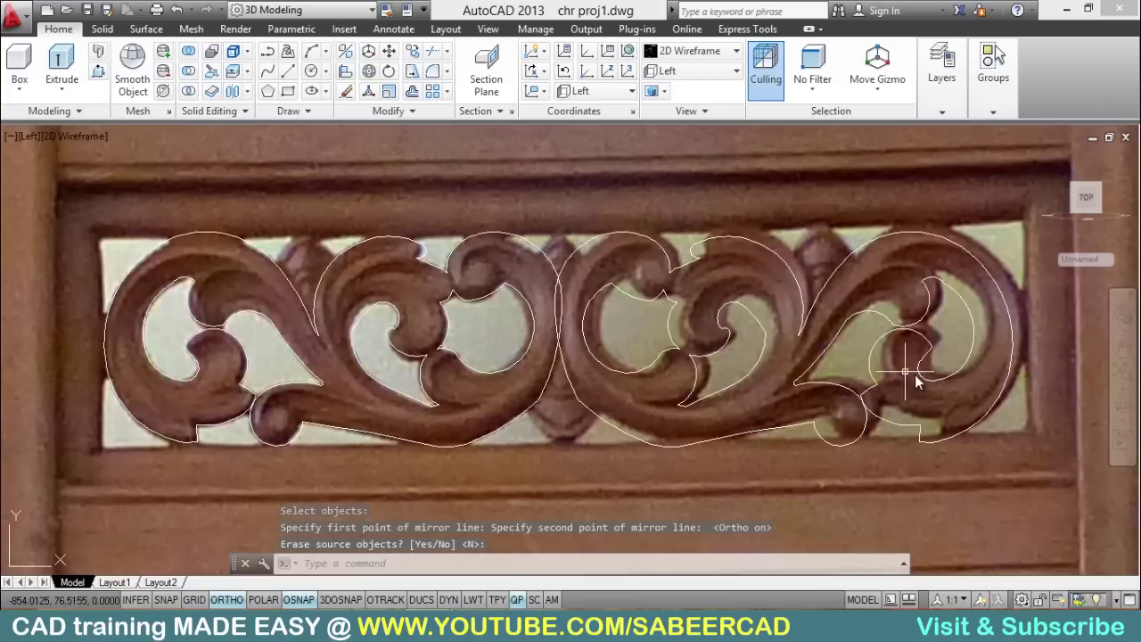
type("m")
key("Return")
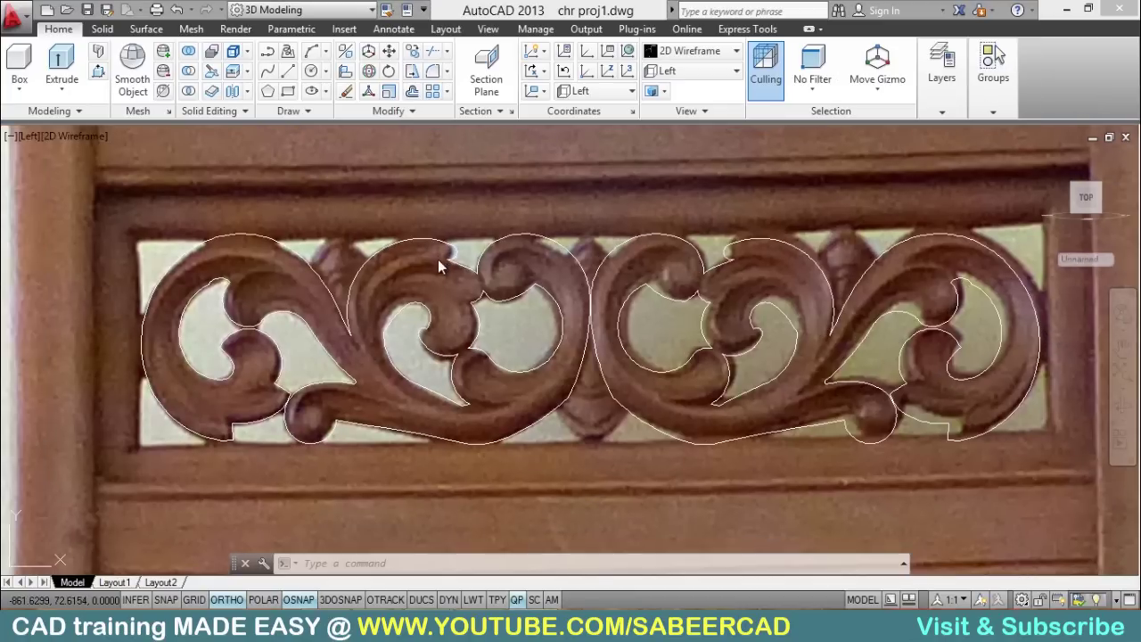
Step: Start a polyline at the nearest point on the first scroll's outer edge and trace the small bud up to its tip with a three-point arc
scroll(306, 253, "up", 5)
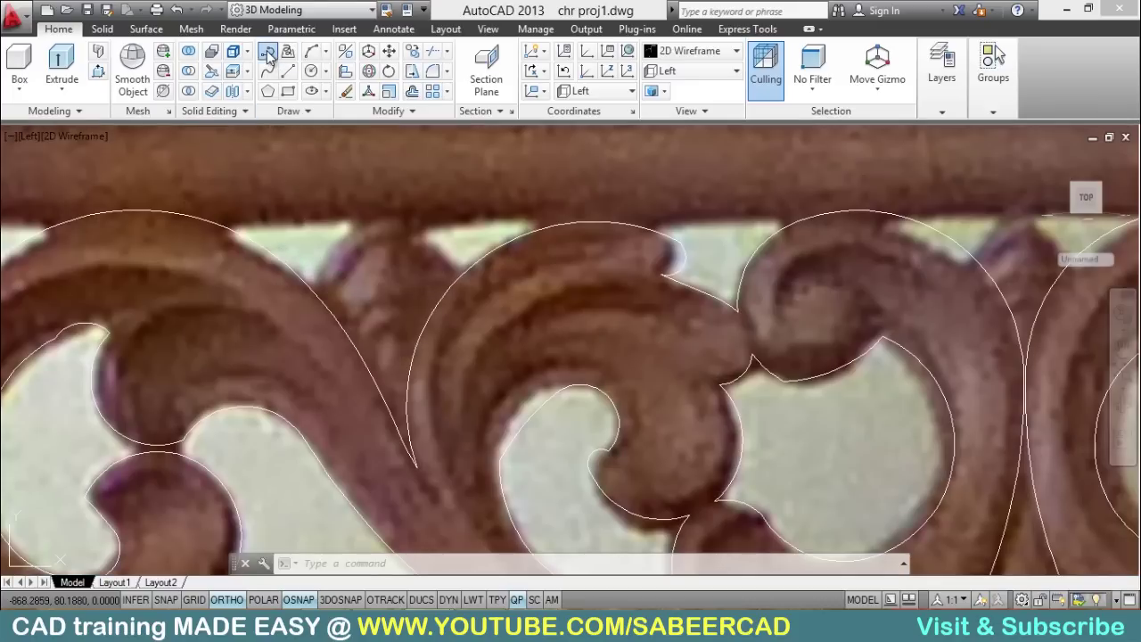
left_click(269, 54)
right_click(295, 246, "shift")
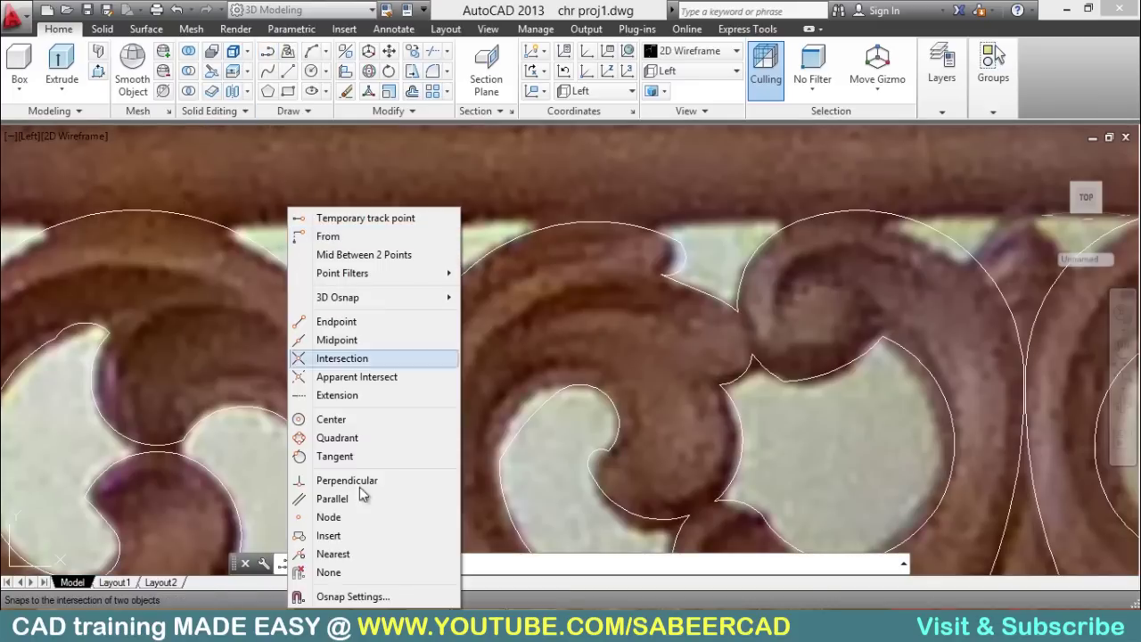
left_click(341, 551)
left_click(311, 285)
type("a")
key("Return")
type("s")
key("Return")
left_click(357, 216)
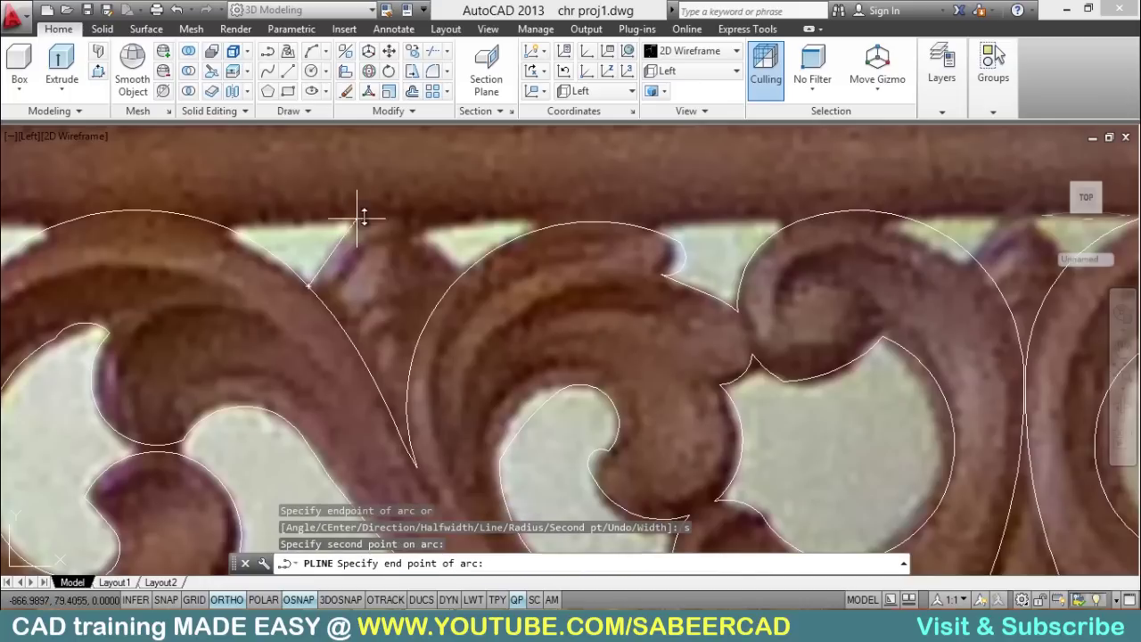
left_click(381, 210)
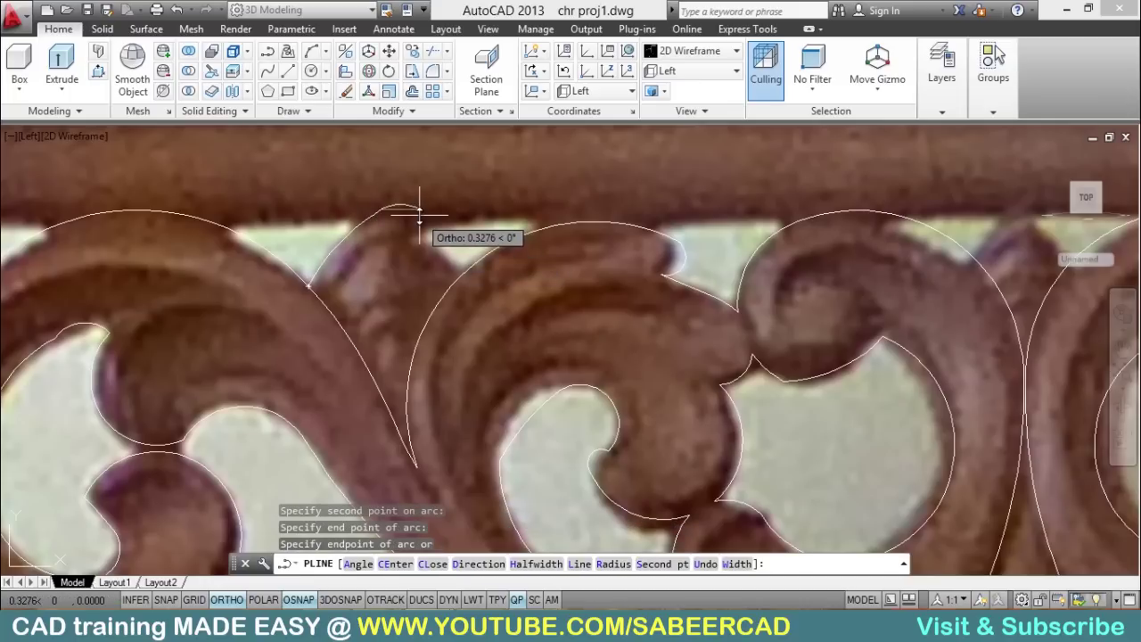
Step: Continue the bud's polyline from its tip down to the nearest point on the neighbouring scroll with a three-point arc
type("s")
key("Return")
left_click(437, 240)
right_click(458, 283, "shift")
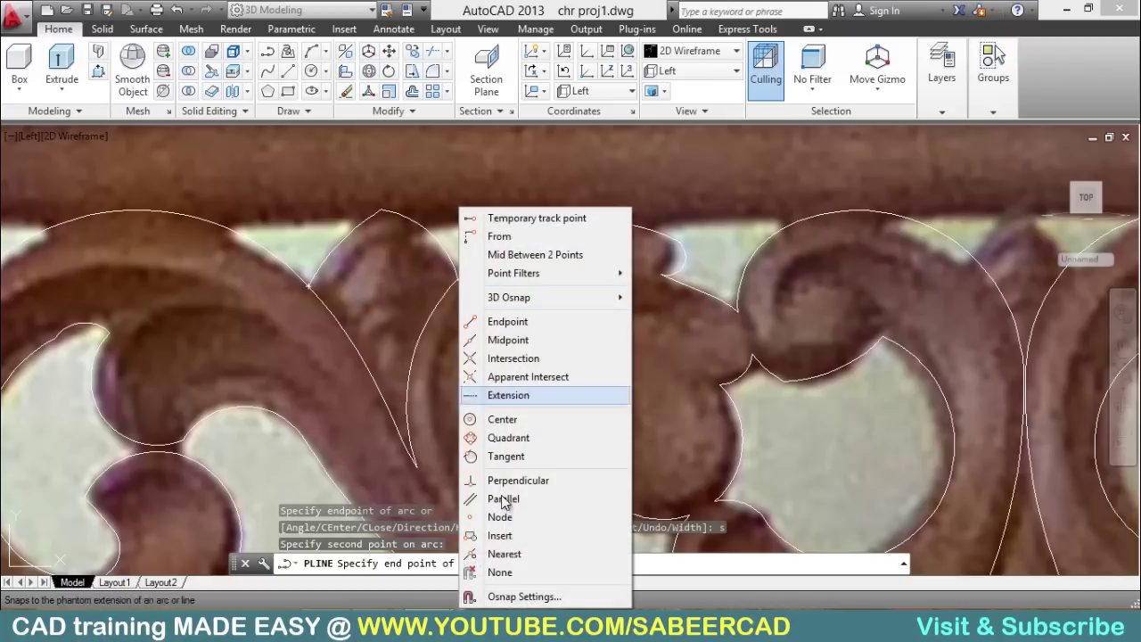
left_click(496, 550)
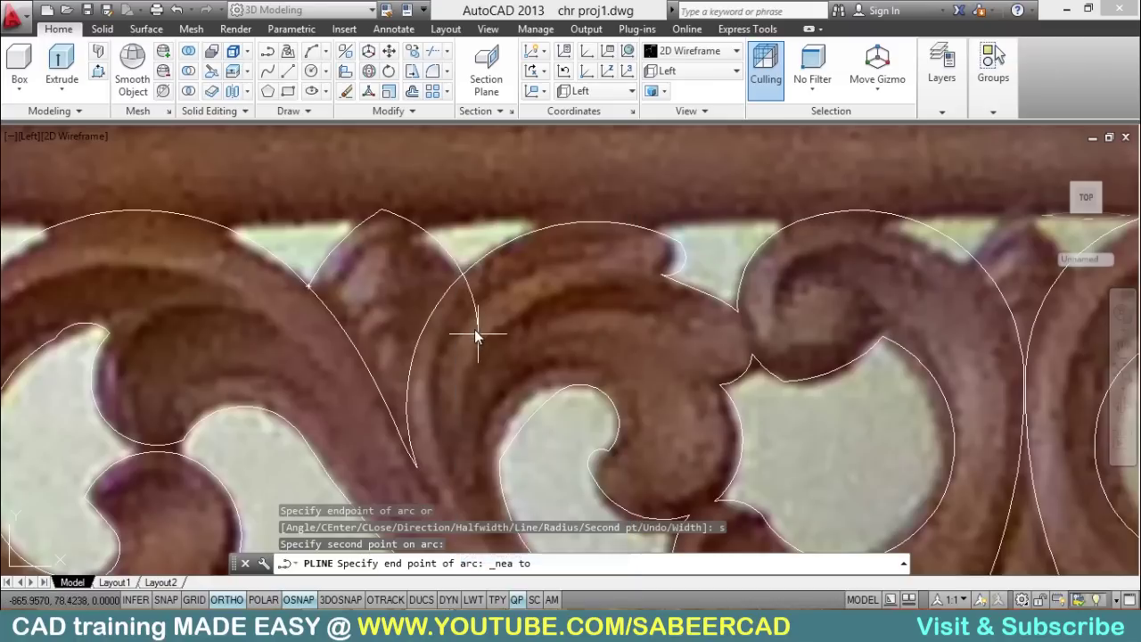
left_click(455, 287)
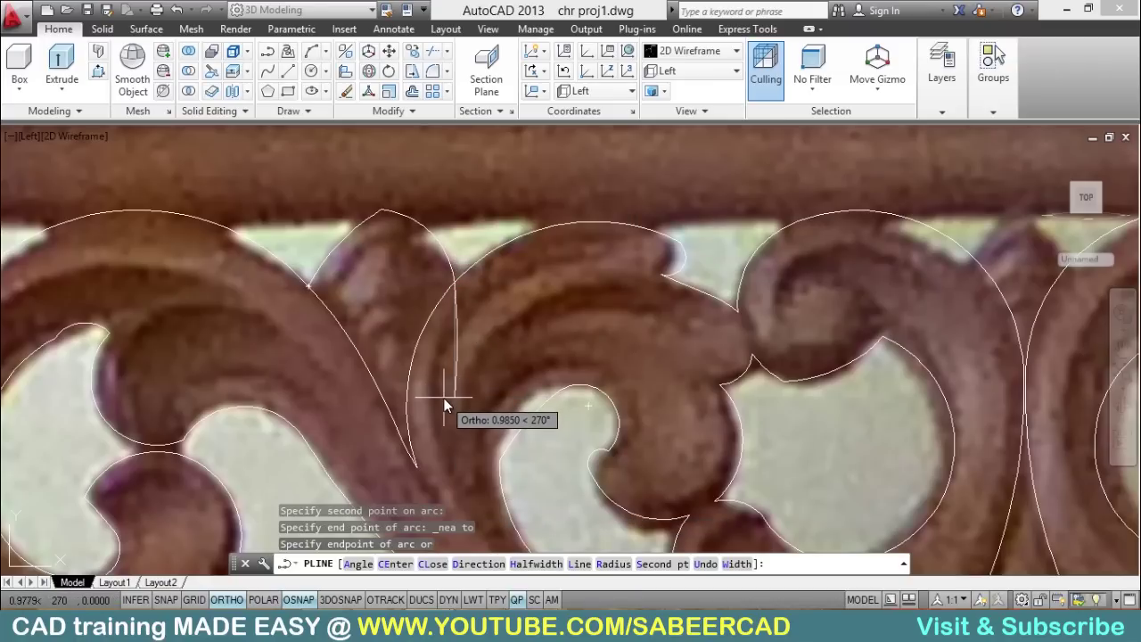
Step: Finish the bud's outline and trace the matching bud at the pattern's centre with three-point arcs between the two scrolls
type("s")
key("Return")
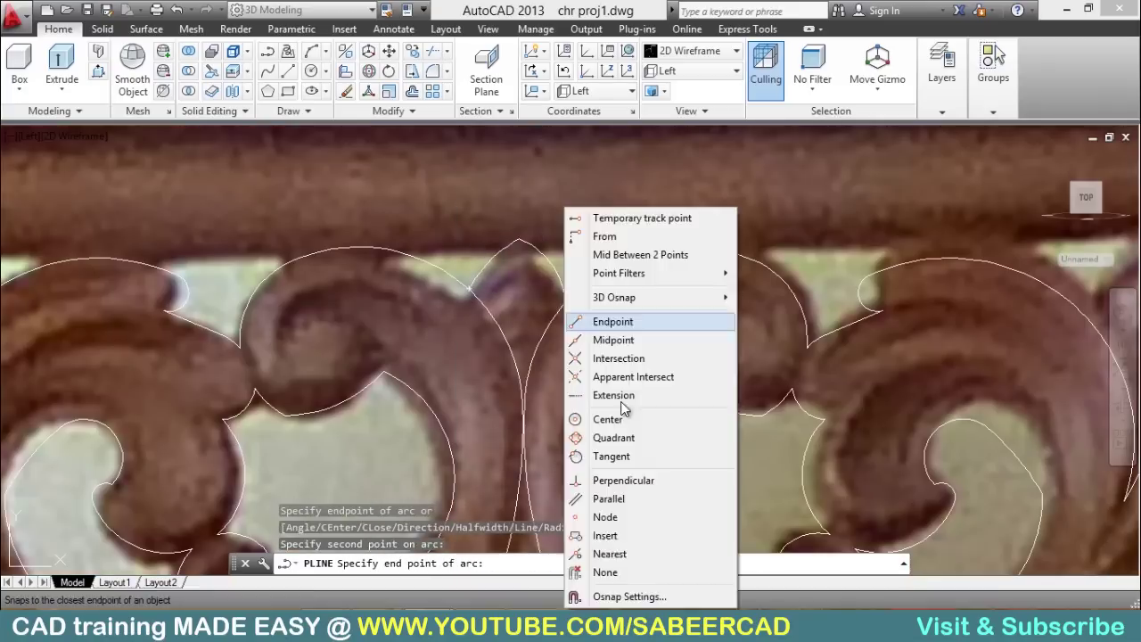
left_click(624, 408)
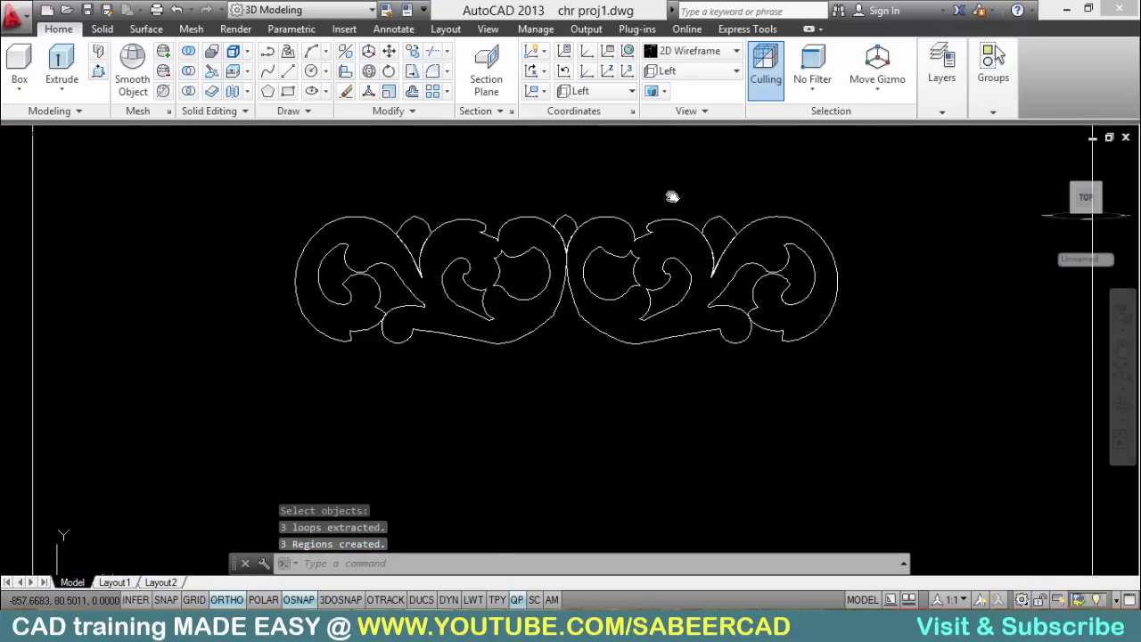
middle_click_drag(670, 196, 670, 218)
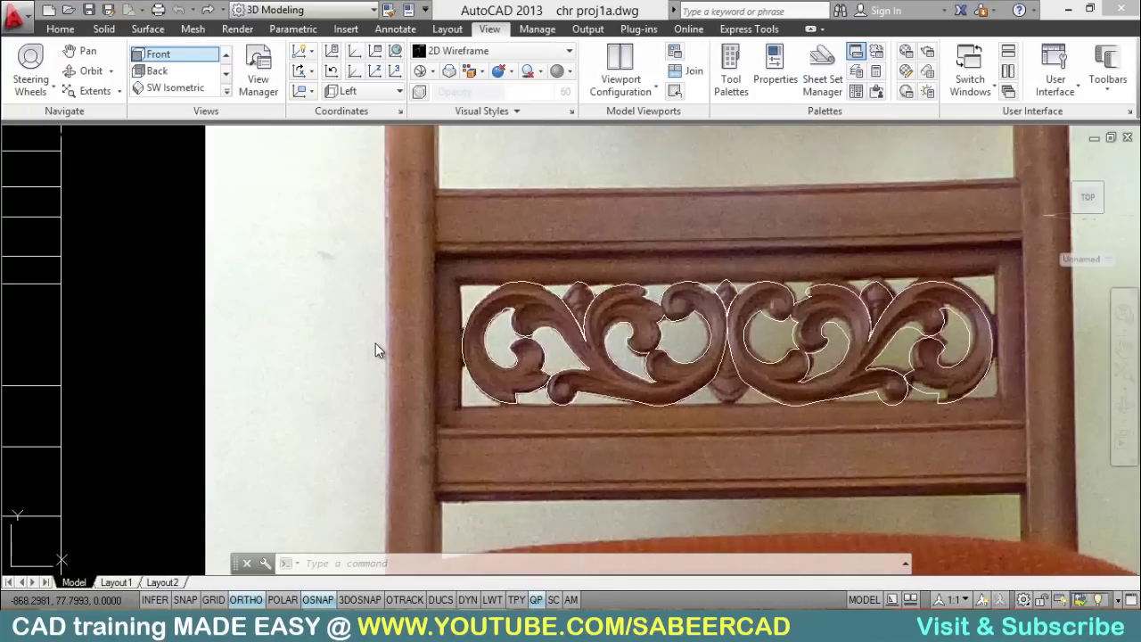
Step: Erase the attached chair photo from behind the traced scroll pattern
scroll(350, 330, "down", 2)
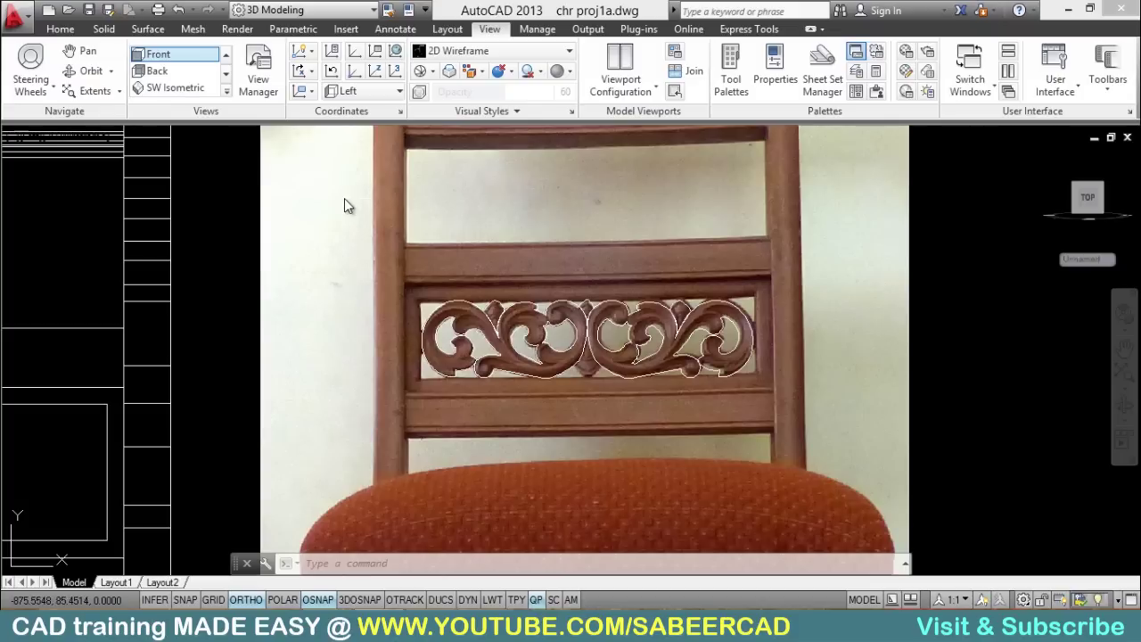
left_click(62, 30)
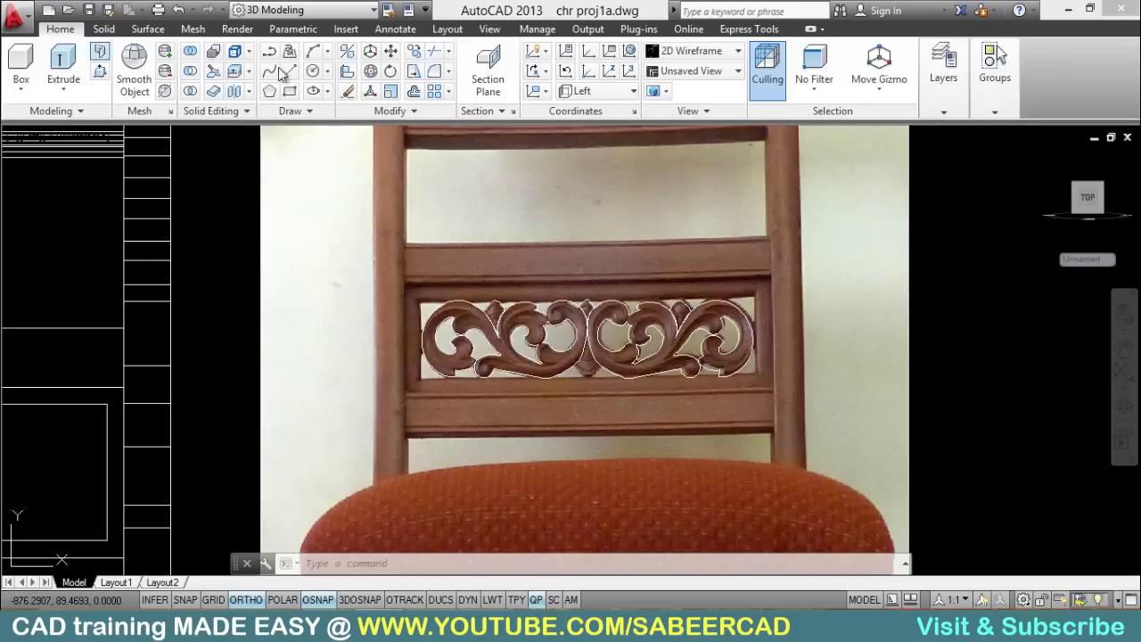
left_click(347, 92)
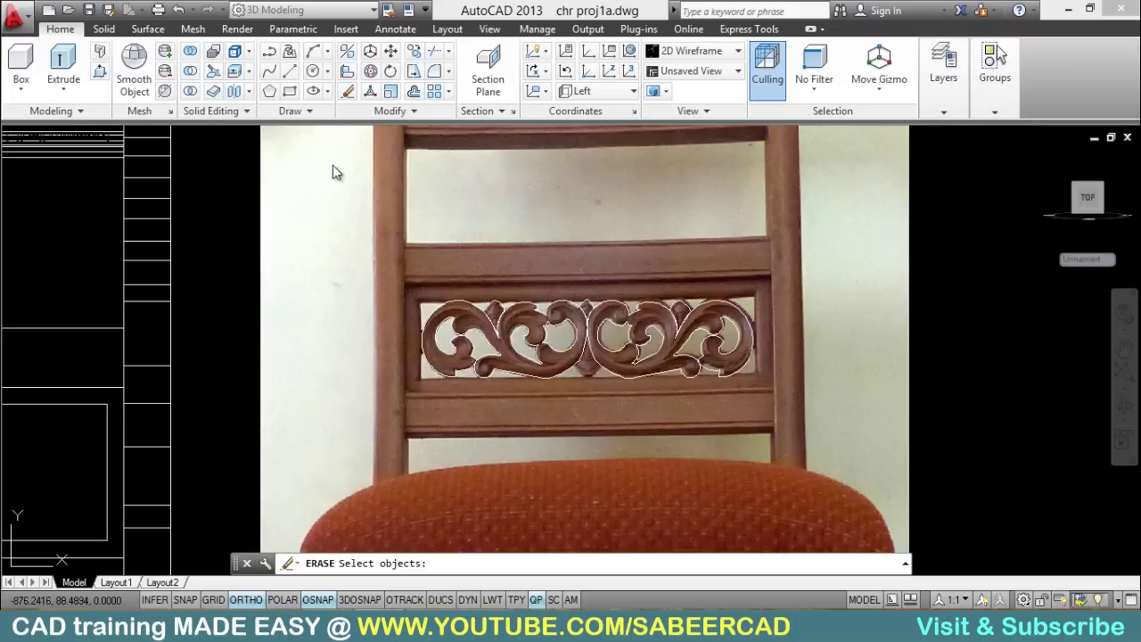
left_click(261, 303)
key("Return")
scroll(262, 297, "down", 1)
middle_click_drag(261, 297, 651, 273)
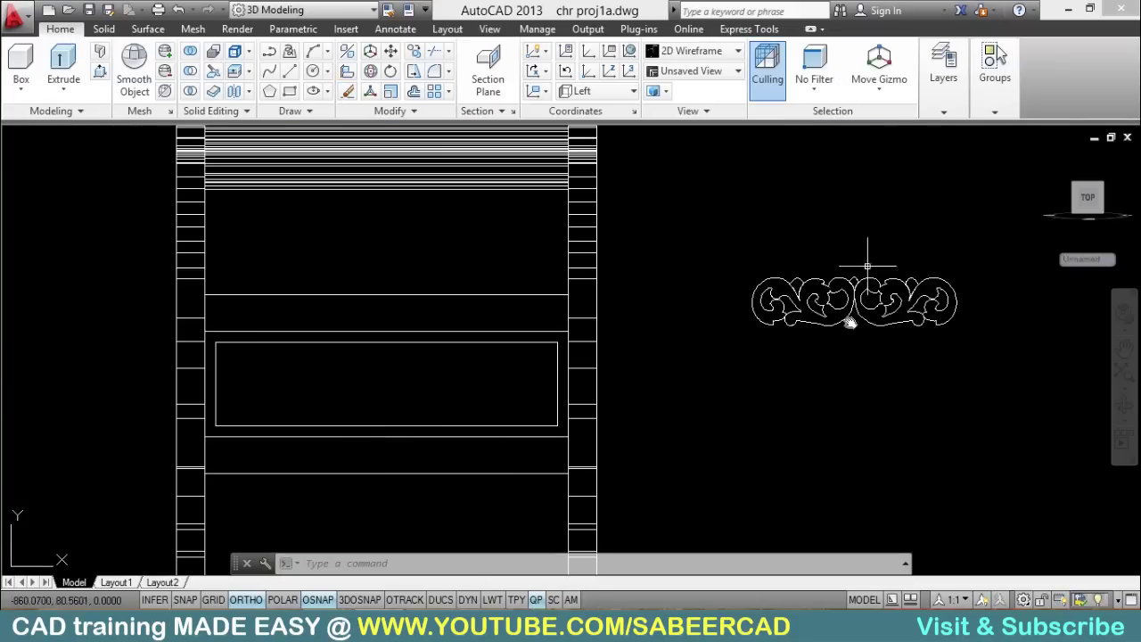
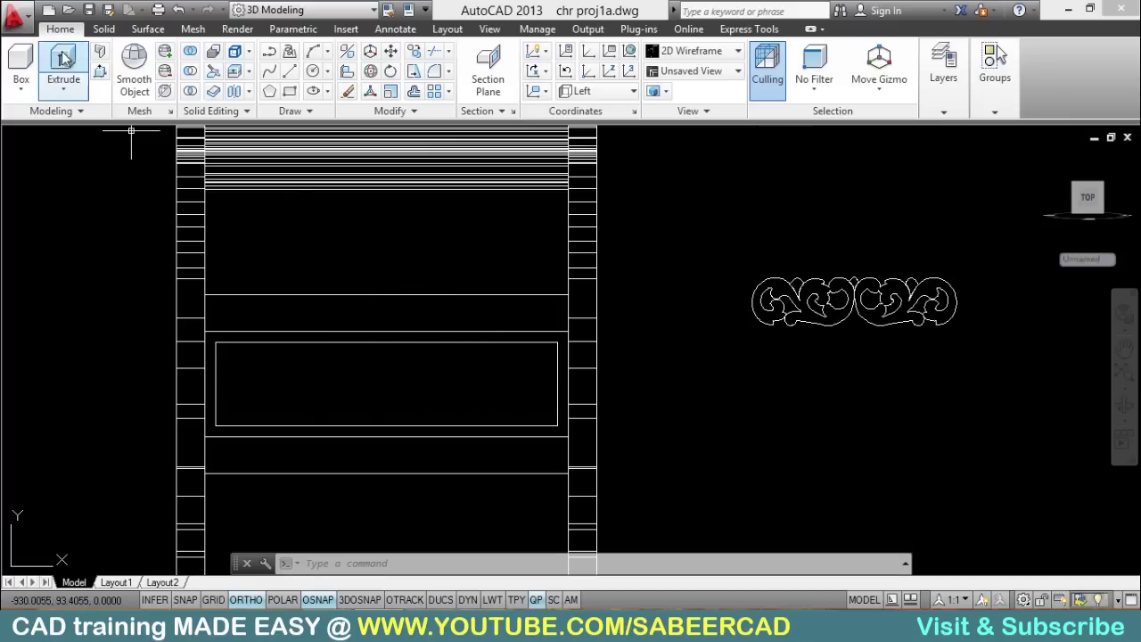
Step: Split the model space into two vertical viewports and set the right viewport to the Front view
left_click(448, 30)
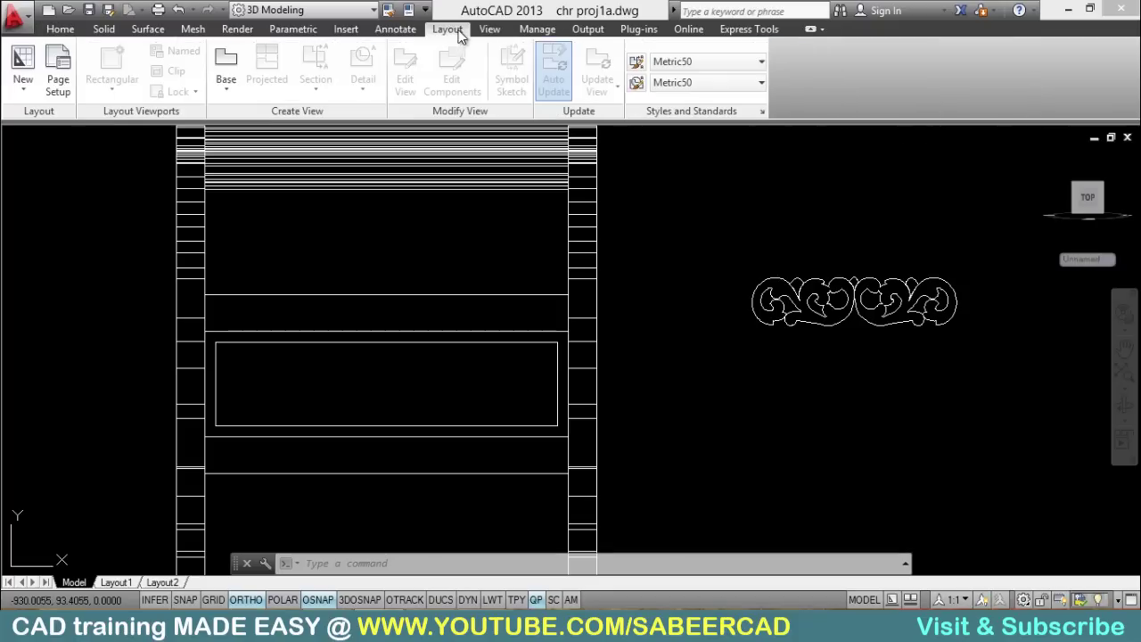
left_click(492, 31)
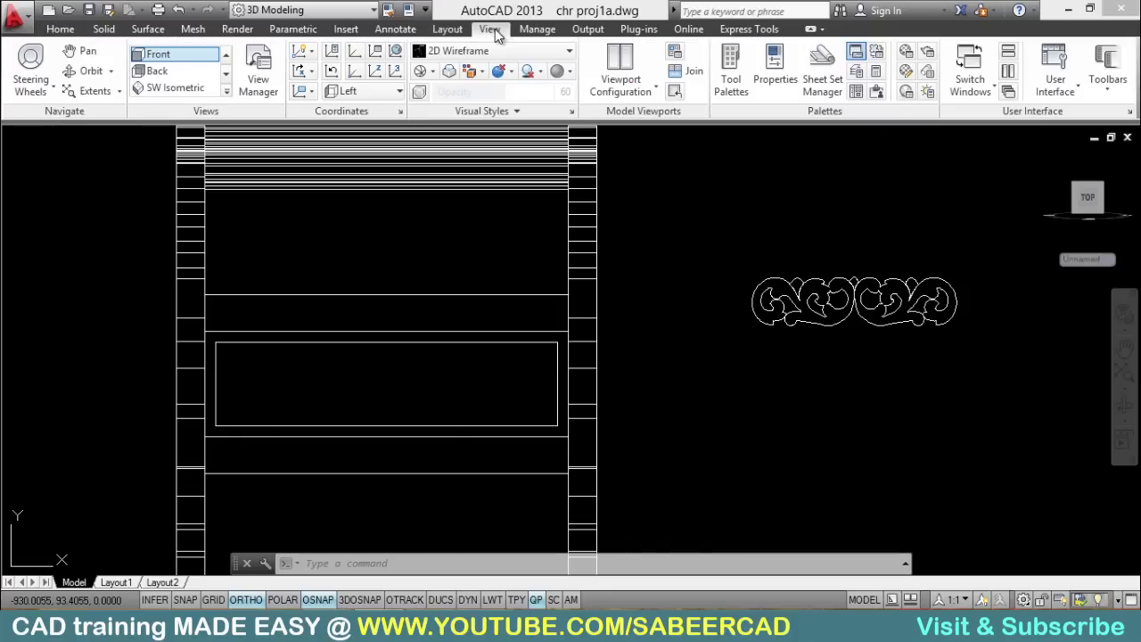
left_click(625, 95)
left_click(638, 154)
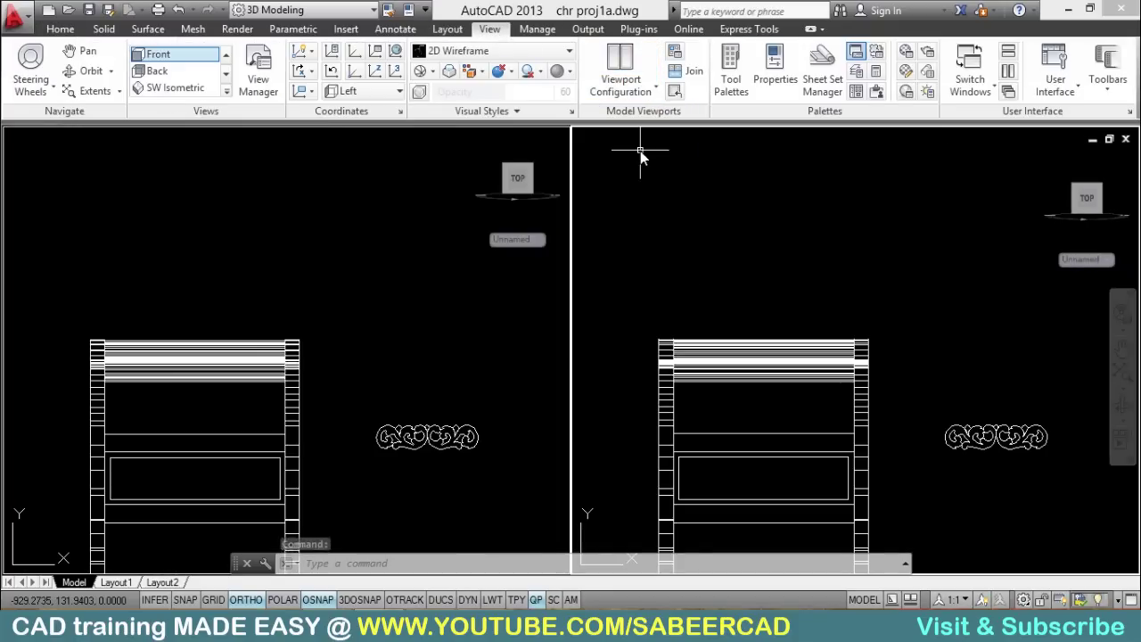
left_click(762, 248)
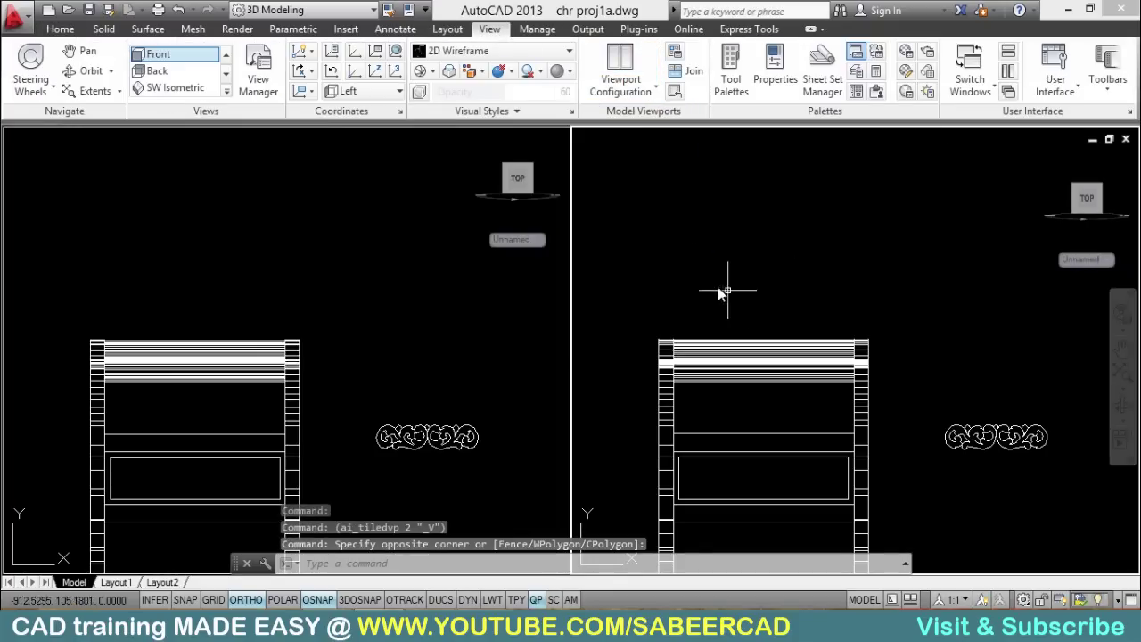
left_click(158, 54)
scroll(910, 392, "up", 6)
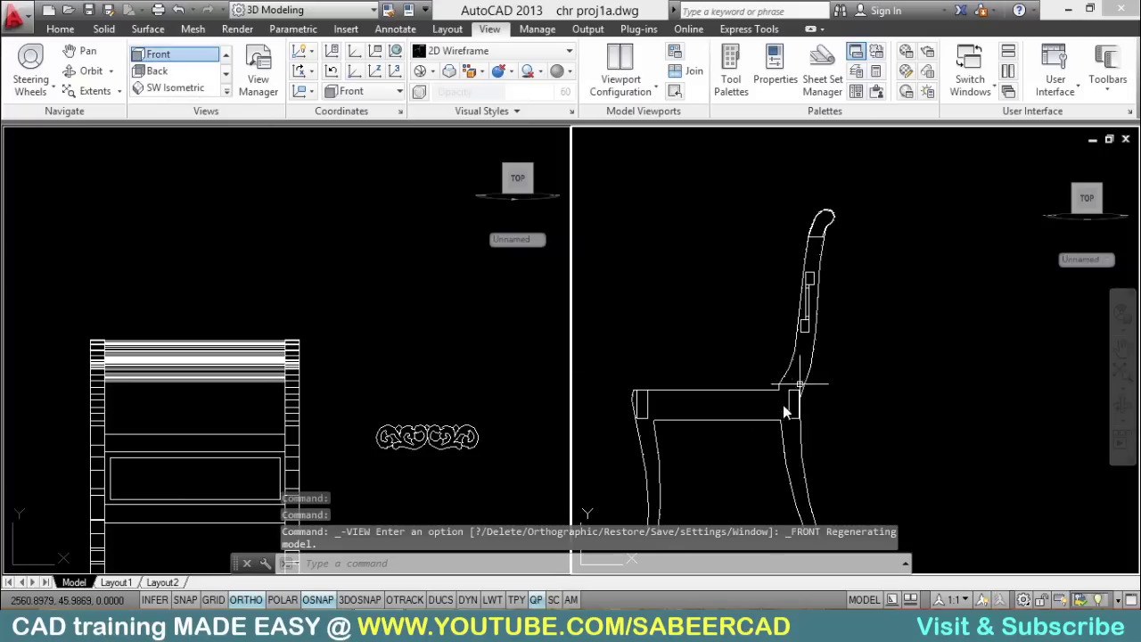
scroll(802, 298, "up", 2)
Step: Move the scroll carving into the backrest's panel frame, snapping its outer side point to the midpoint of the frame's near short edge
left_click(419, 335)
left_click(413, 341)
left_click(380, 343)
left_click(60, 29)
left_click(391, 51)
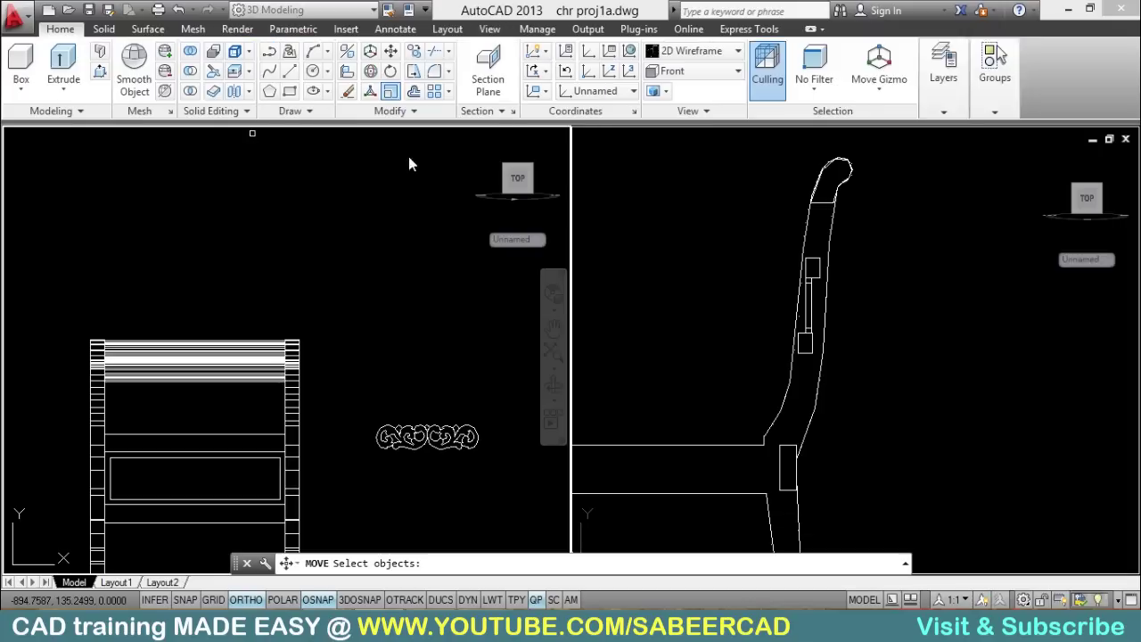
left_click(363, 428)
left_click(490, 457)
key("Return")
scroll(383, 443, "up", 3)
scroll(383, 442, "up", 2)
left_click(364, 419)
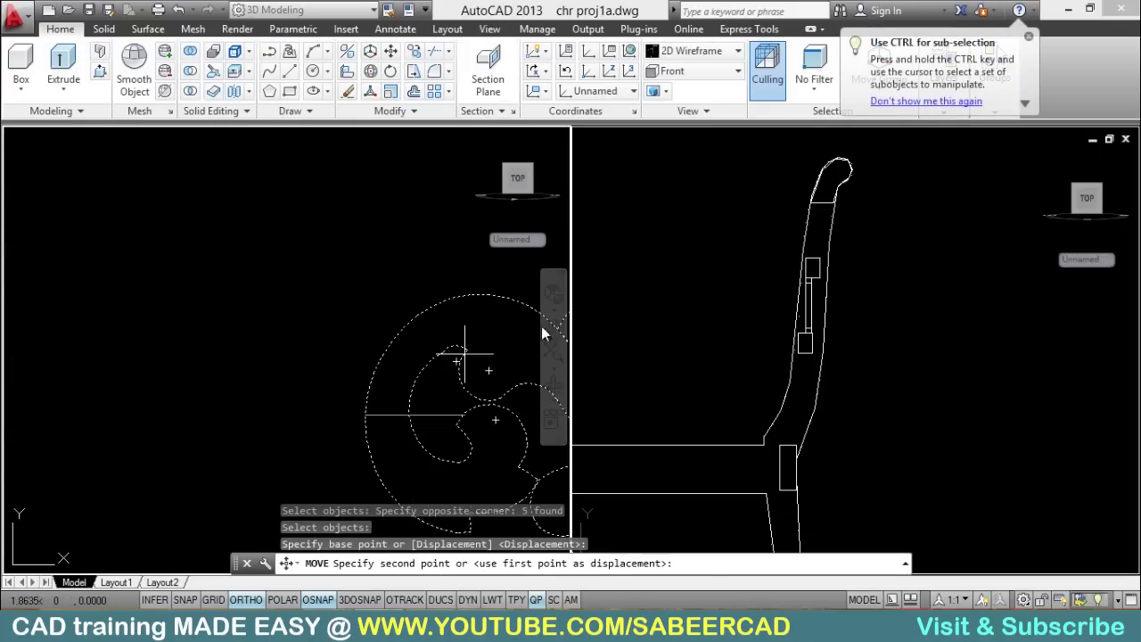
scroll(364, 419, "down", 3)
scroll(276, 387, "up", 3)
left_click(276, 369)
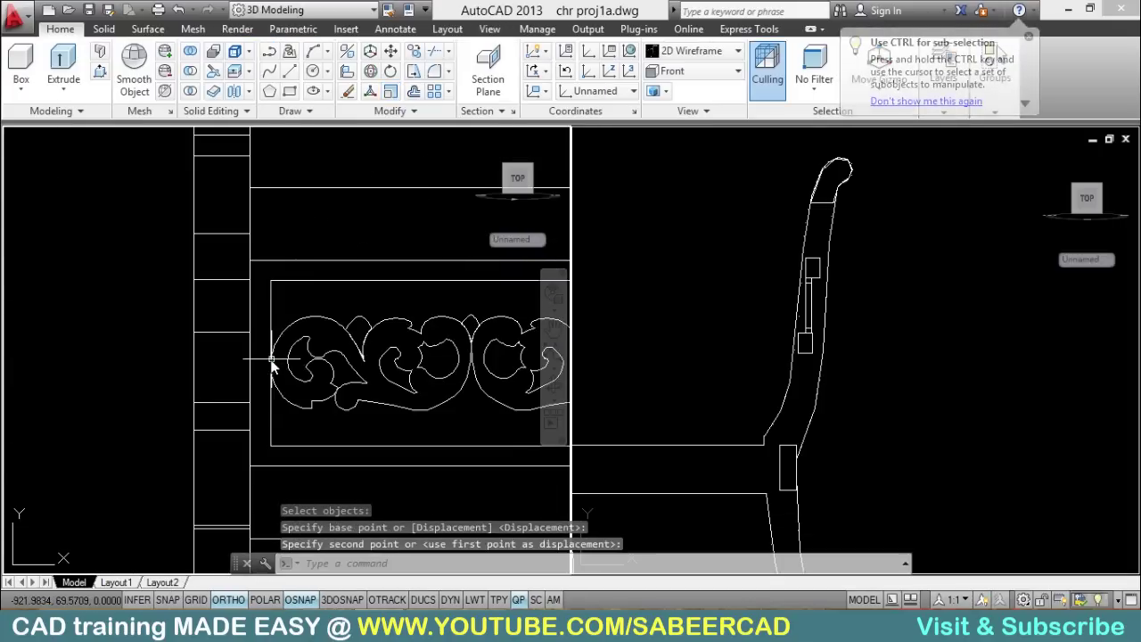
Step: Scale the scroll carving by reference about its frame-side point, stretching its full width to the midpoint of the panel frame's opposite short edge
scroll(246, 424, "down", 2)
middle_click_drag(387, 409, 268, 406)
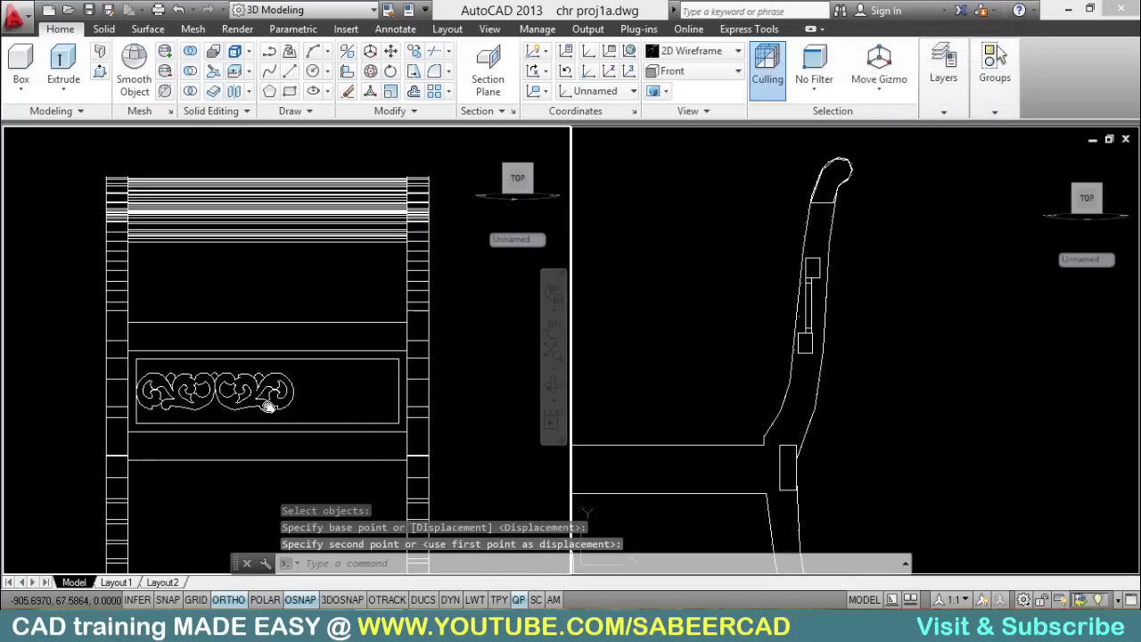
scroll(268, 401, "up", 1)
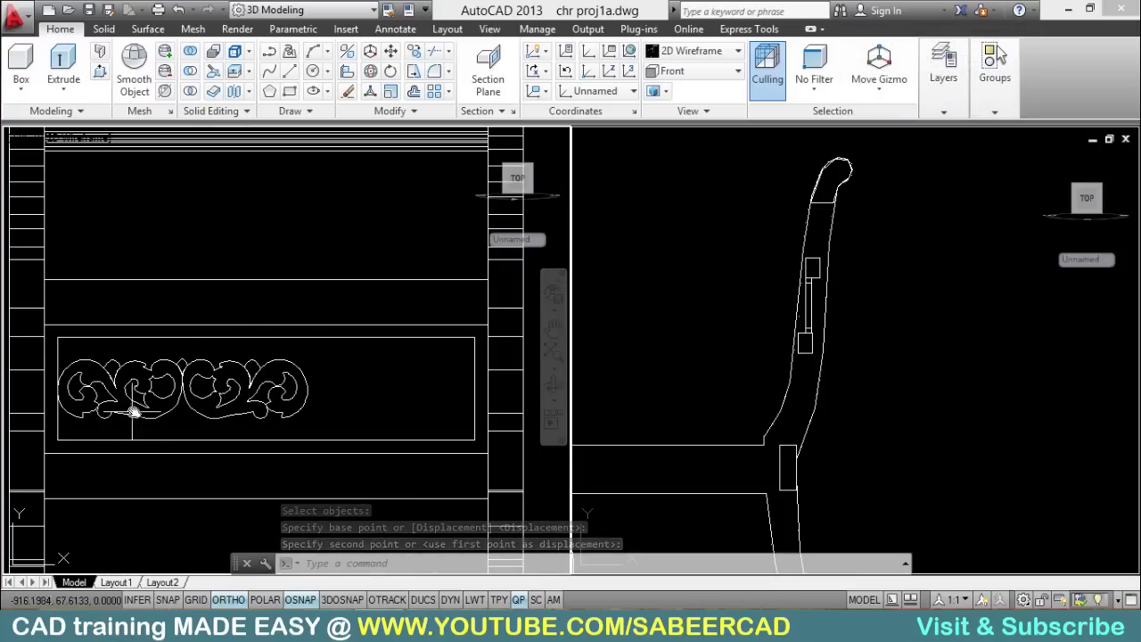
left_click(347, 70)
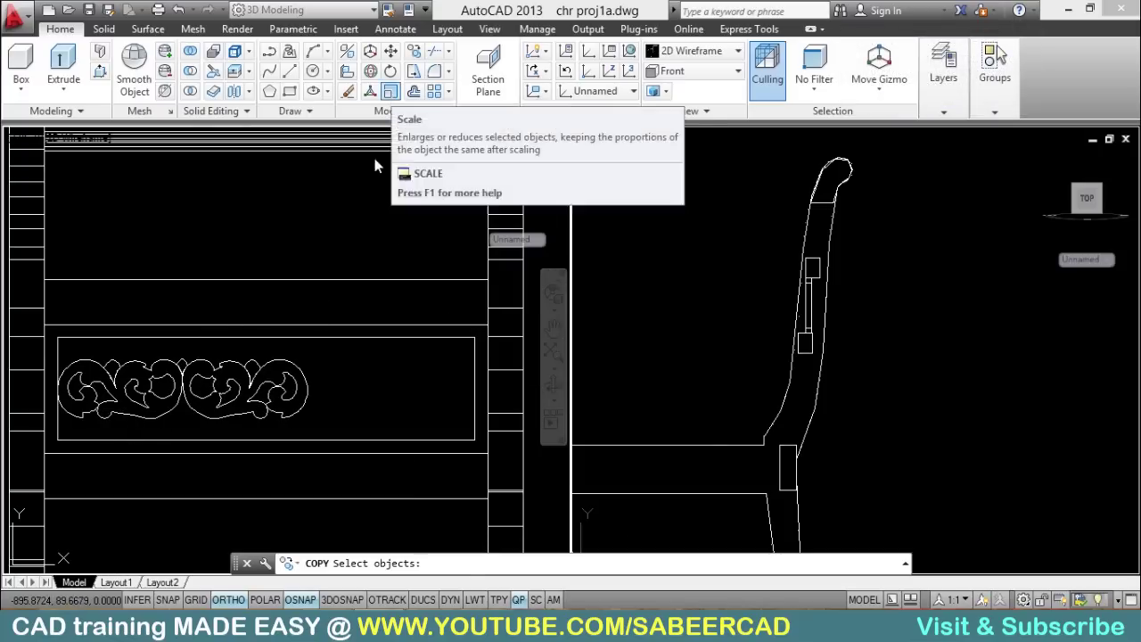
left_click(392, 91)
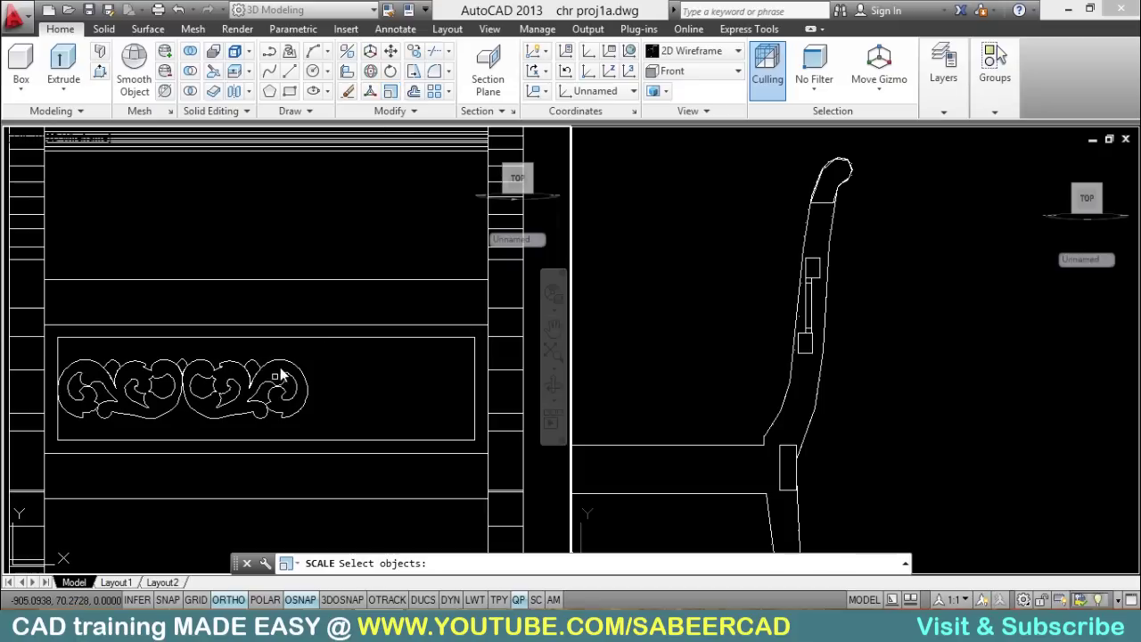
left_click(326, 347)
left_click(61, 426)
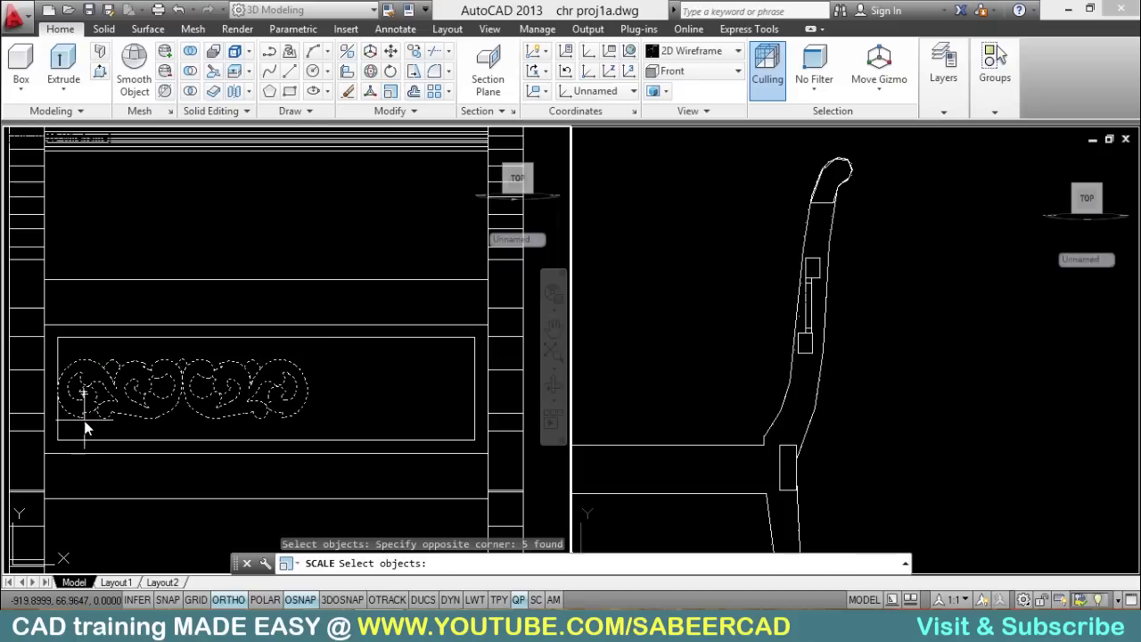
left_click(59, 388)
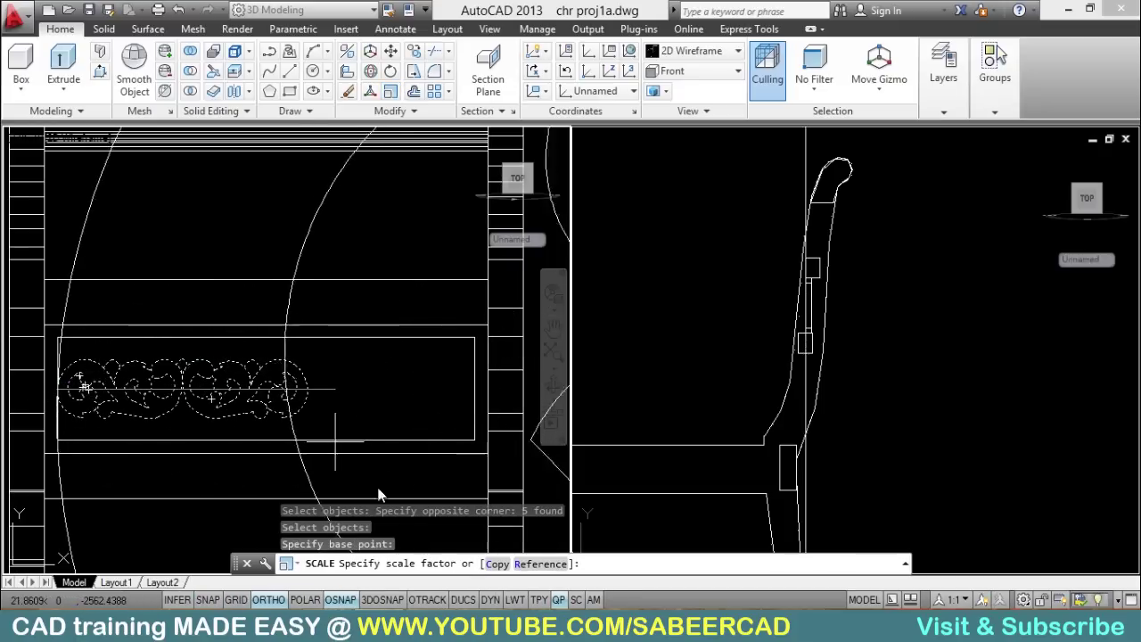
left_click(536, 570)
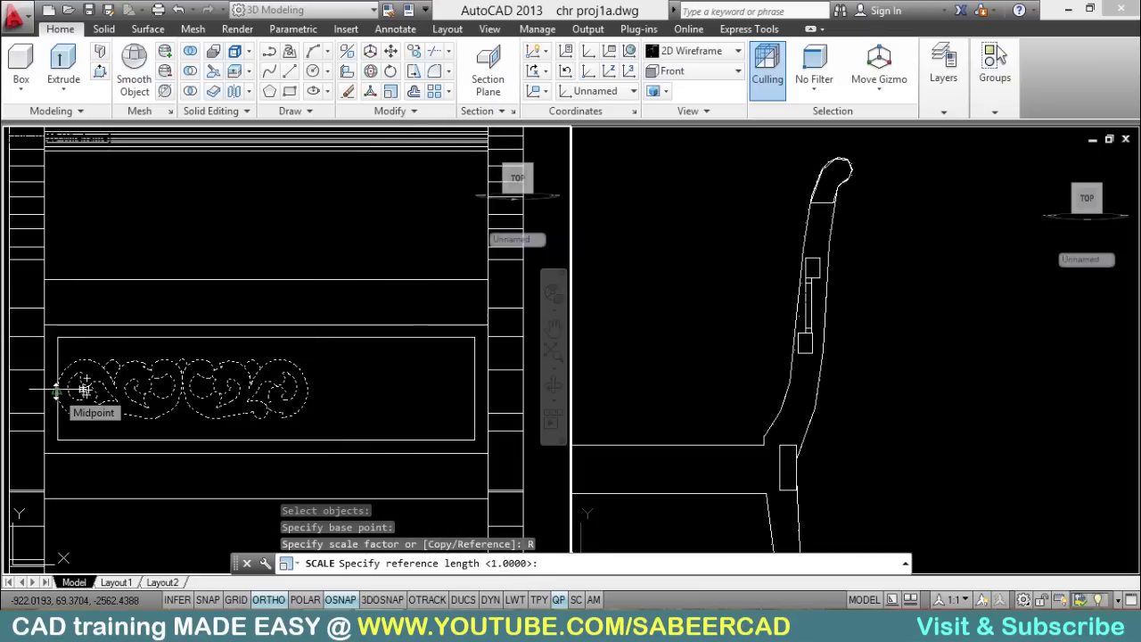
left_click(83, 389)
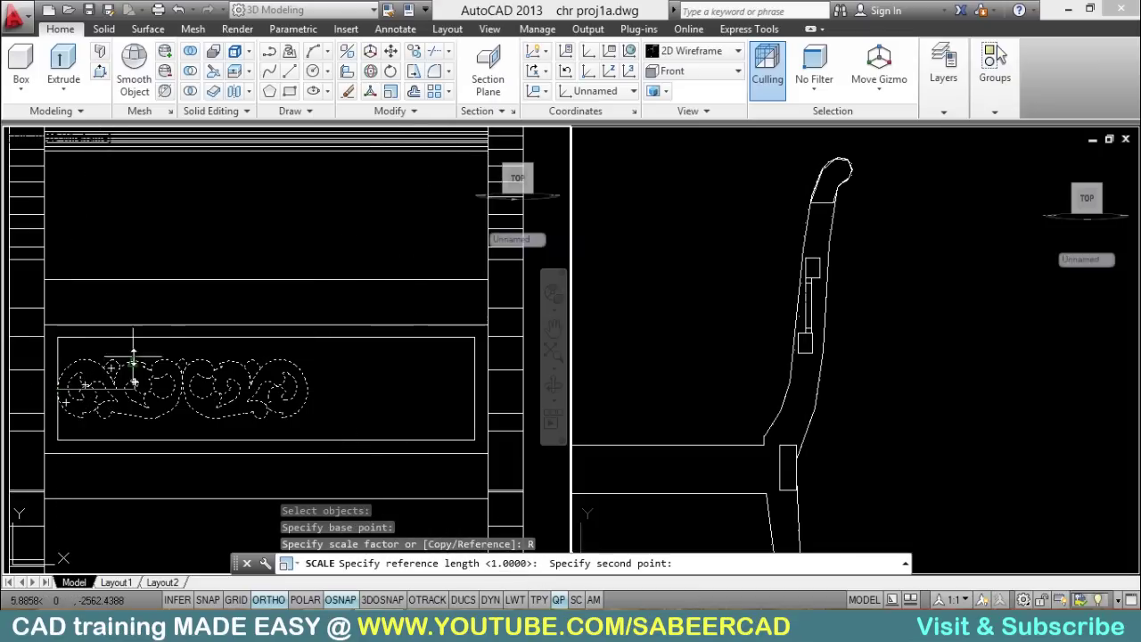
left_click(310, 390)
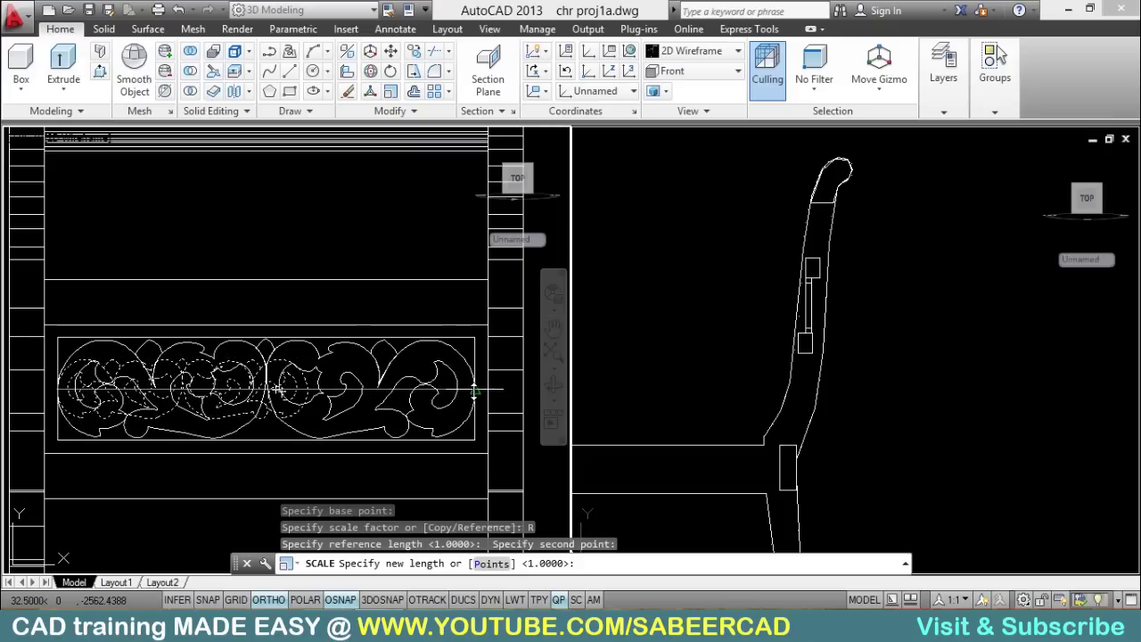
left_click(474, 389)
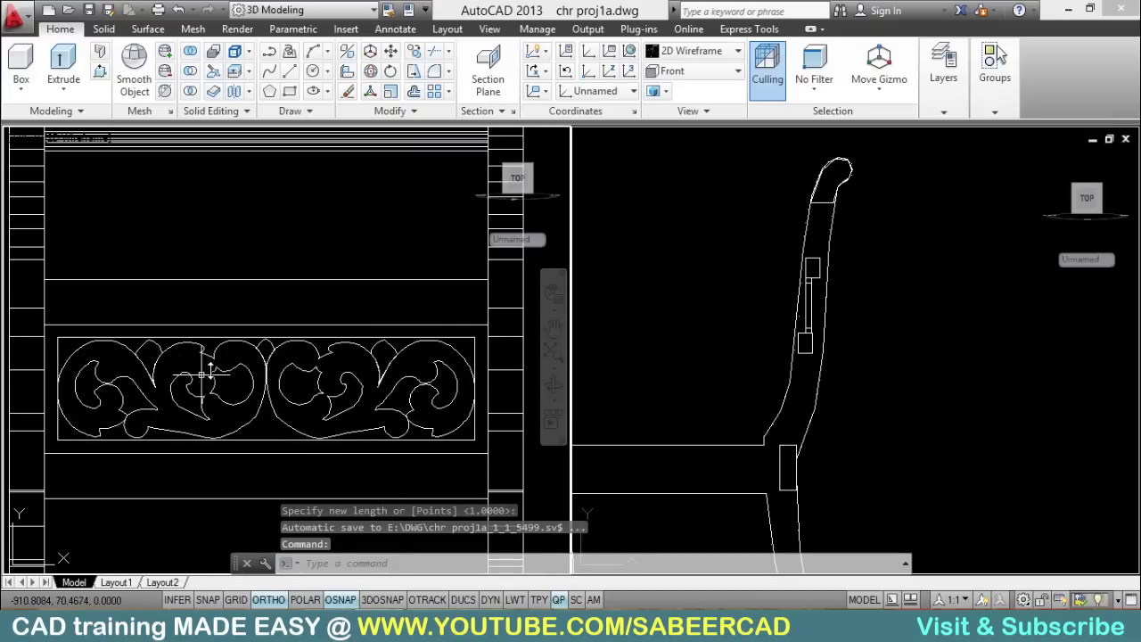
Step: Extrude the previously selected scroll carving regions to a height of -1
middle_click_drag(225, 380, 233, 391)
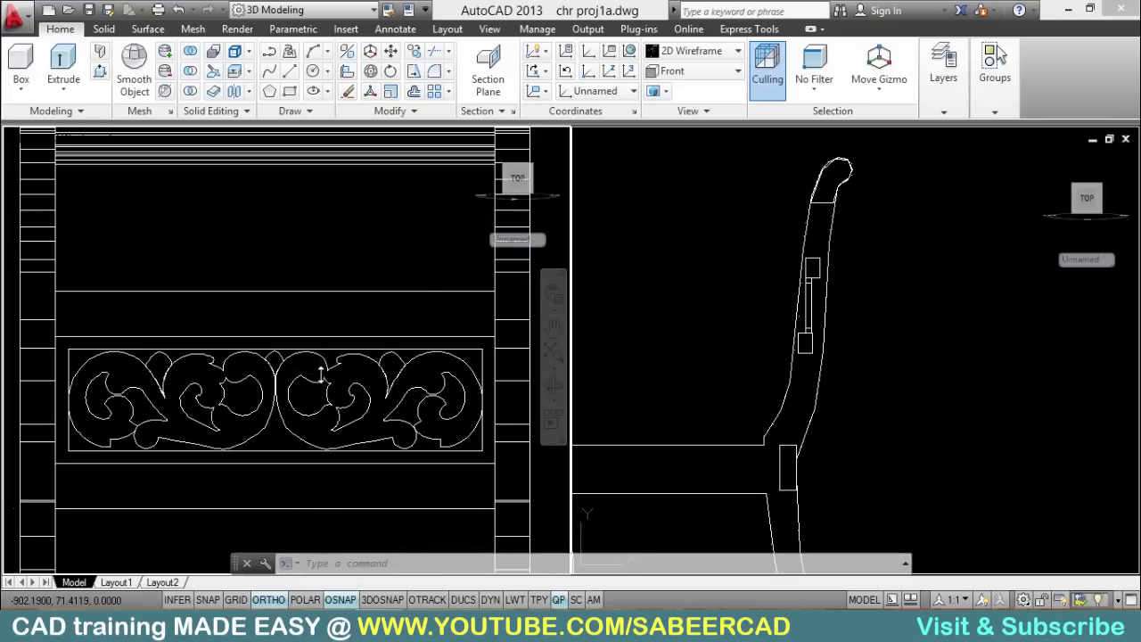
scroll(321, 374, "down", 2)
type("ext")
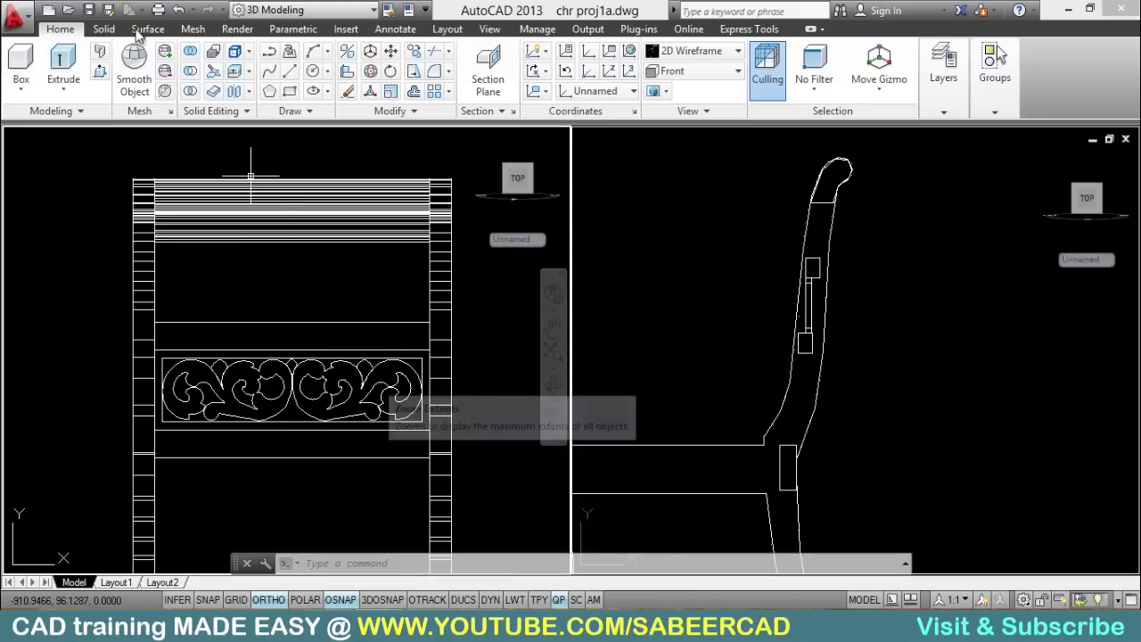
key("Return")
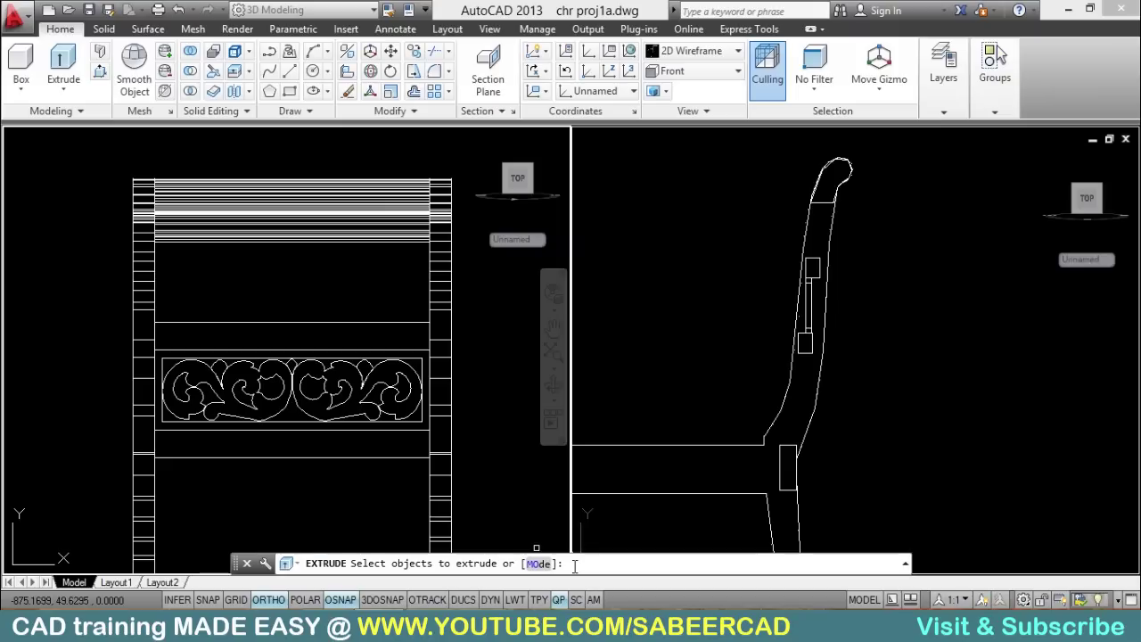
type("p")
key("Return")
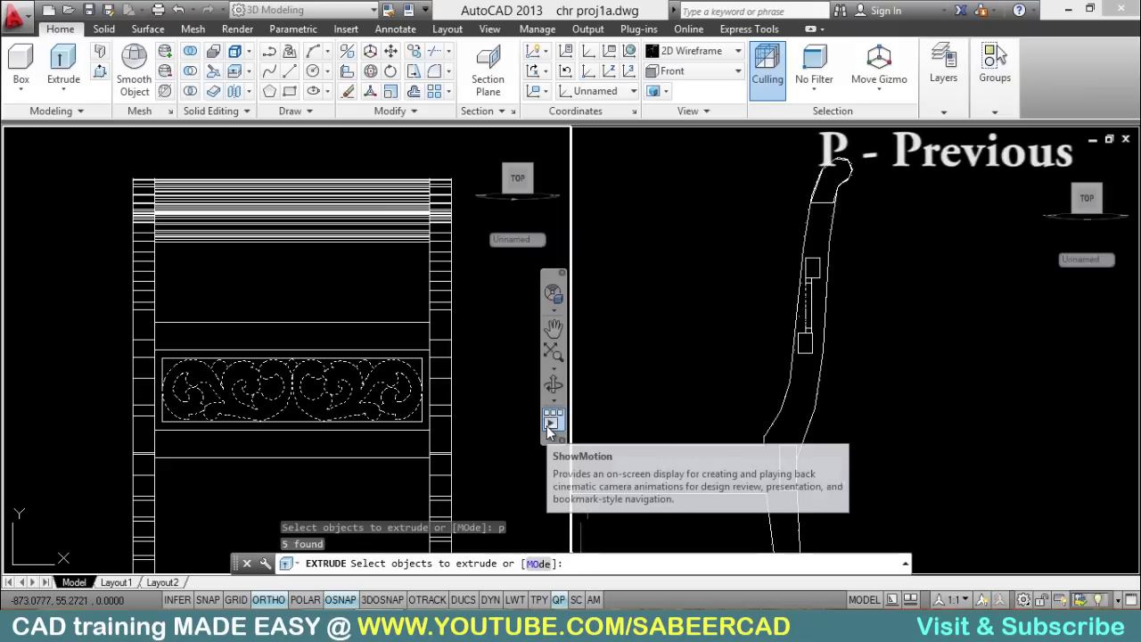
key("Return")
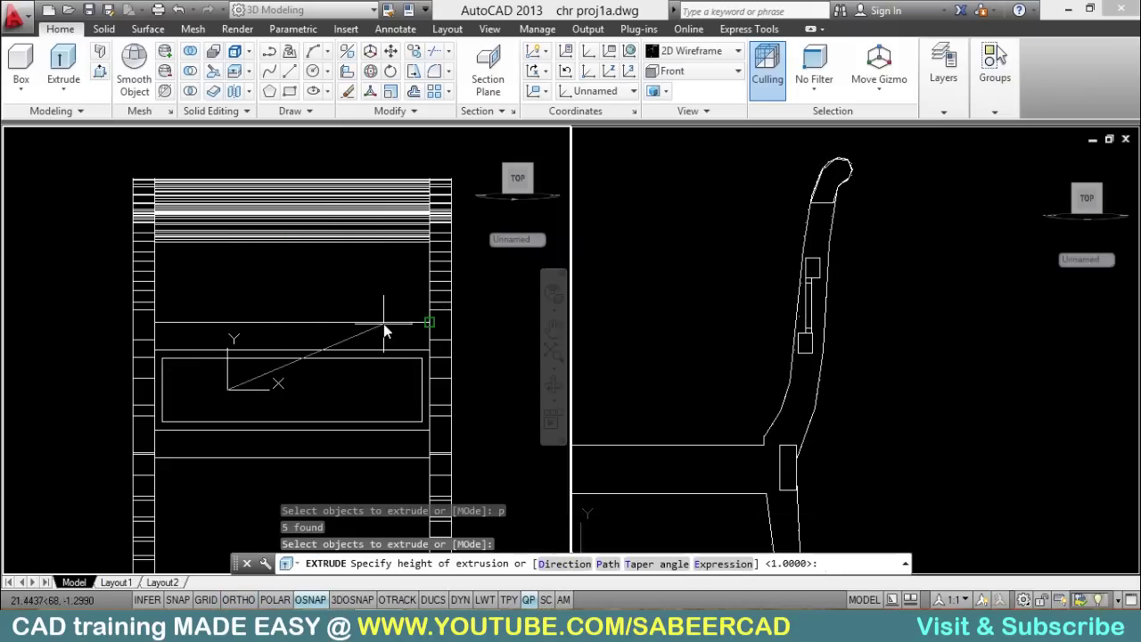
type("-")
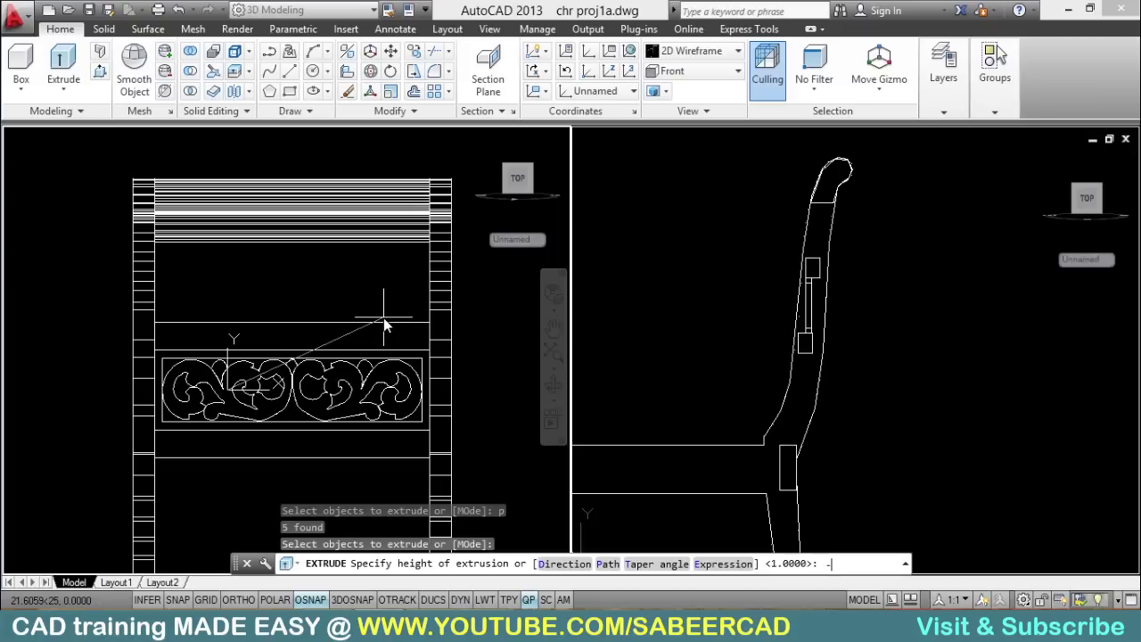
type("1")
key("Return")
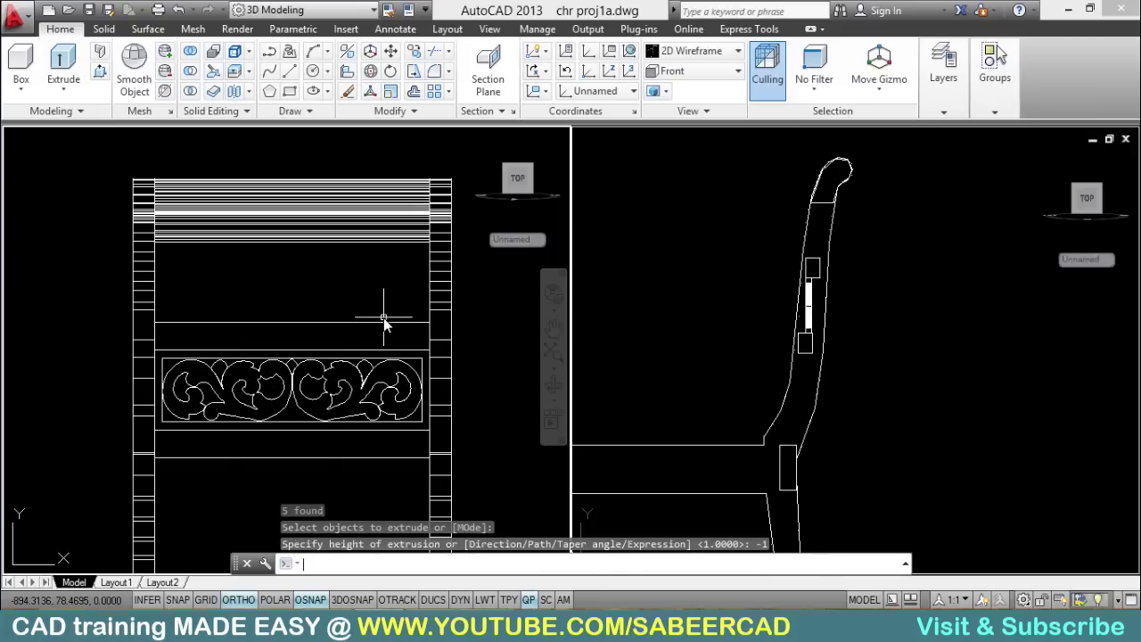
Step: Set the front-view viewport to SW Isometric with the Realistic visual style to show the extruded carving
scroll(809, 300, "up", 3)
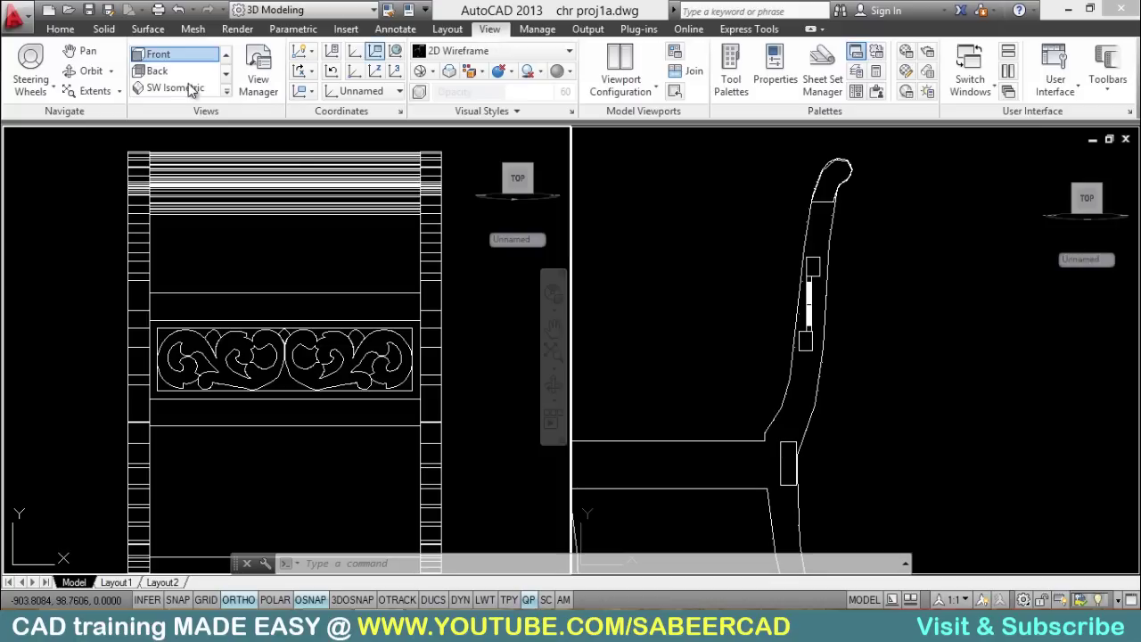
left_click(190, 88)
scroll(392, 240, "up", 5)
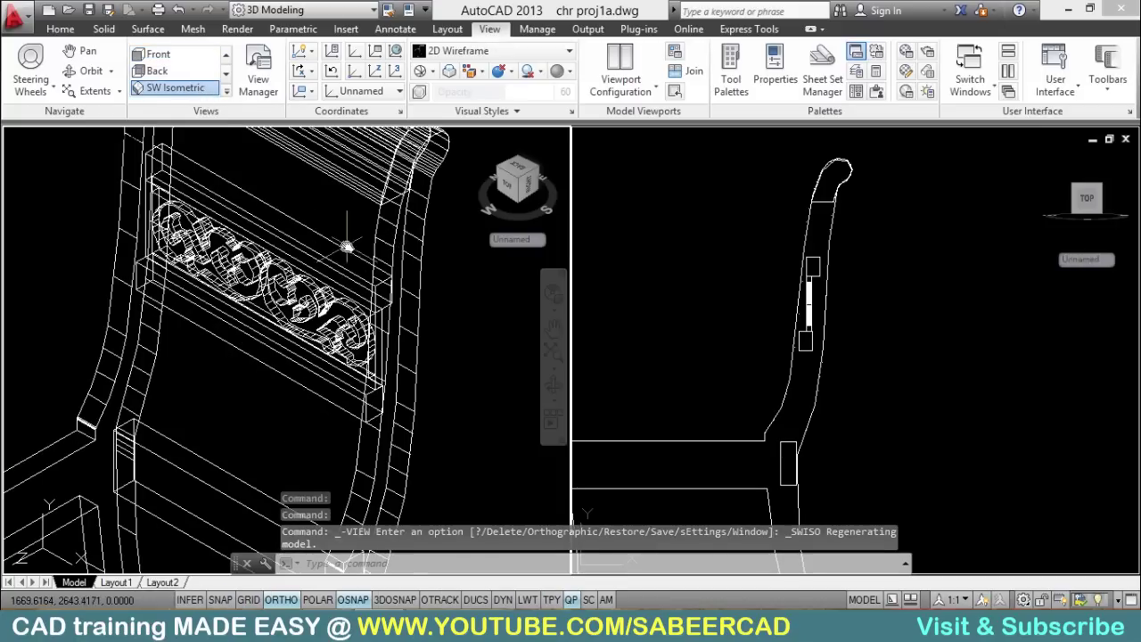
left_click(128, 137)
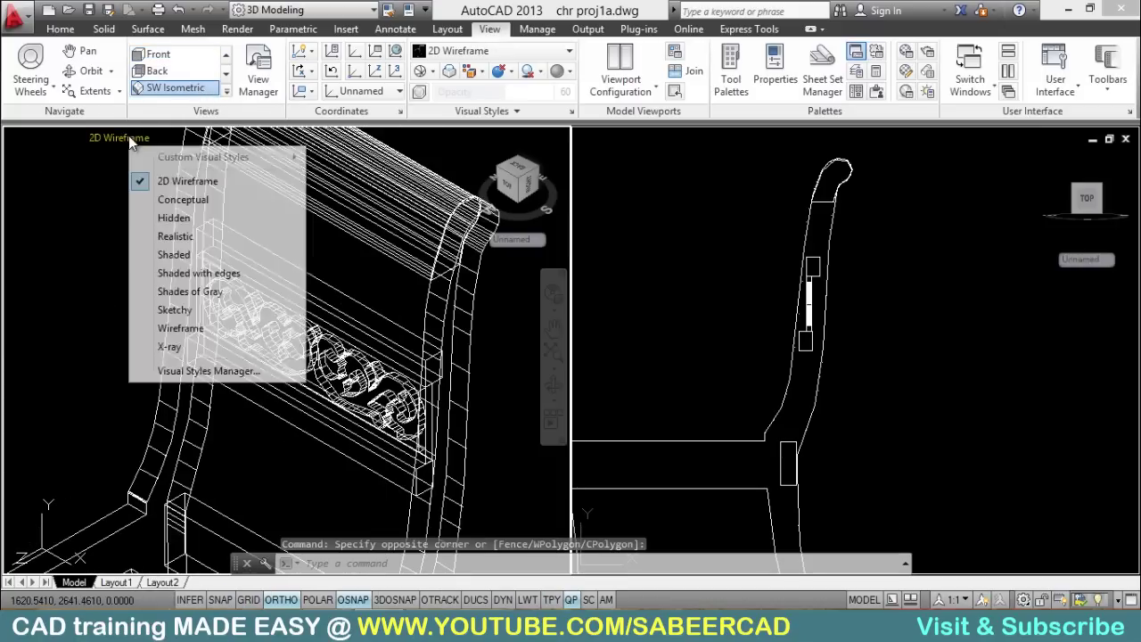
left_click(185, 237)
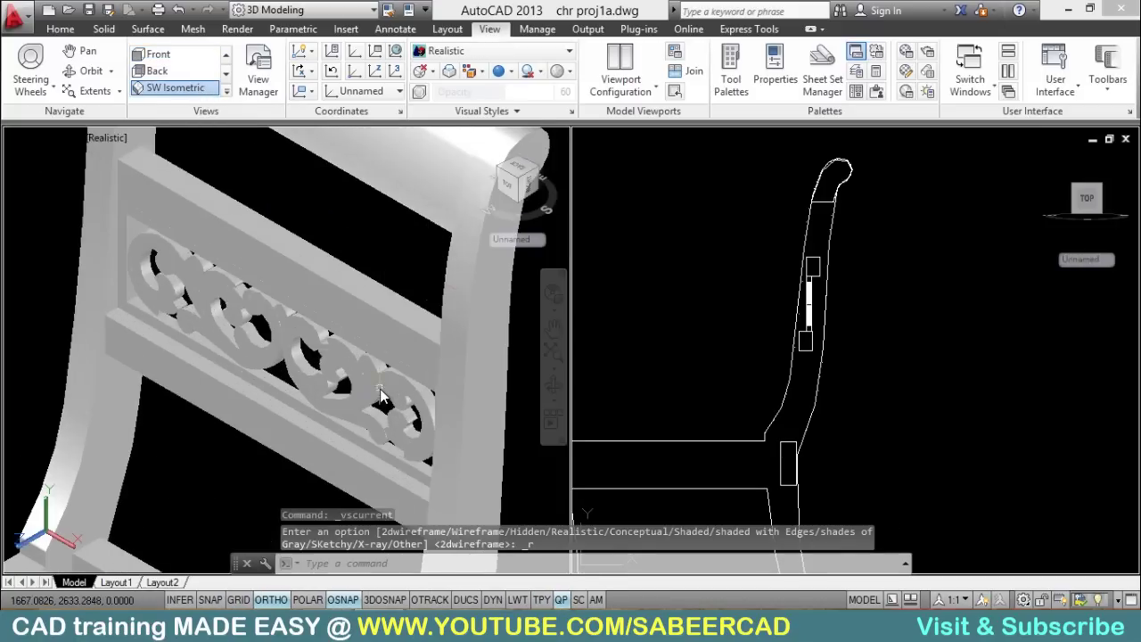
Step: Union the backrest, carving, legs and seat rails of the chair into one solid
scroll(278, 355, "down", 3)
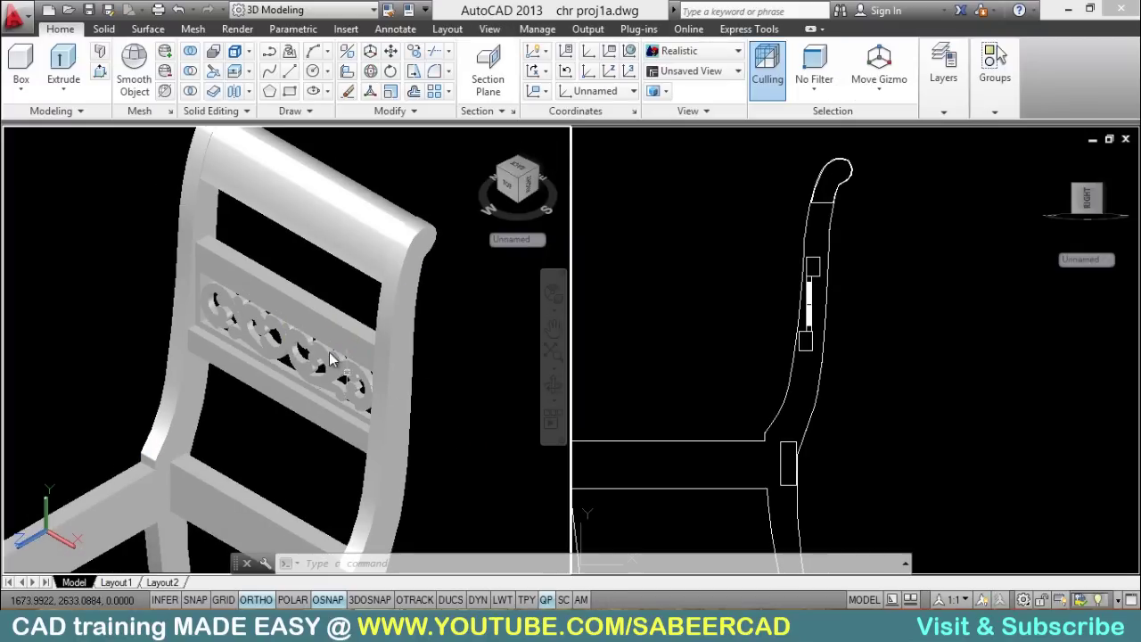
scroll(312, 309, "down", 2)
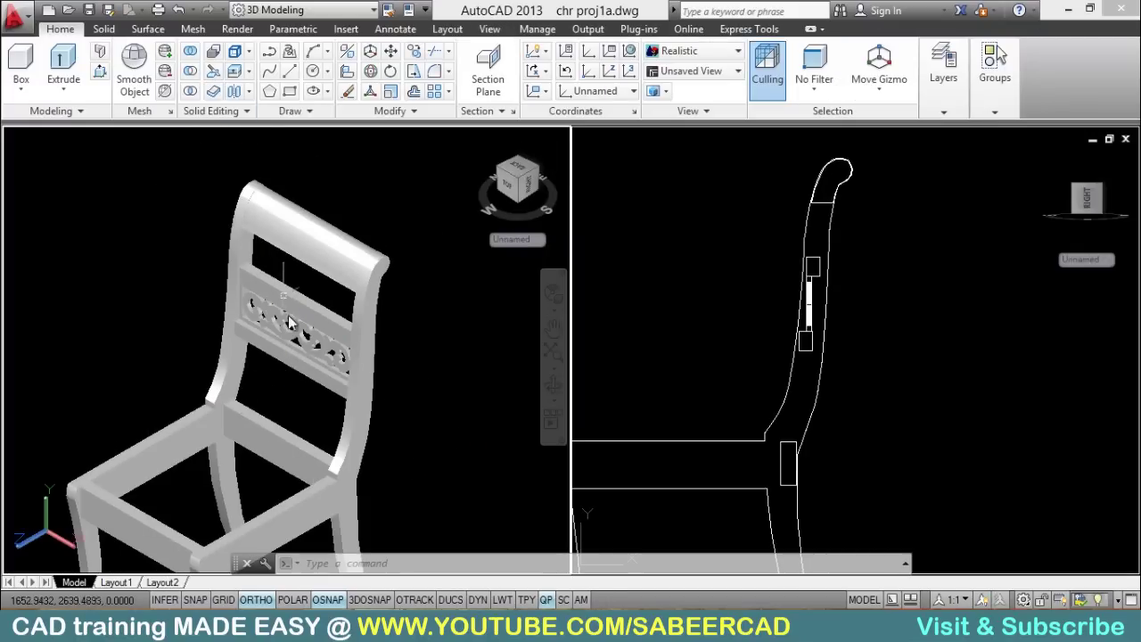
middle_click_drag(297, 441, 299, 396)
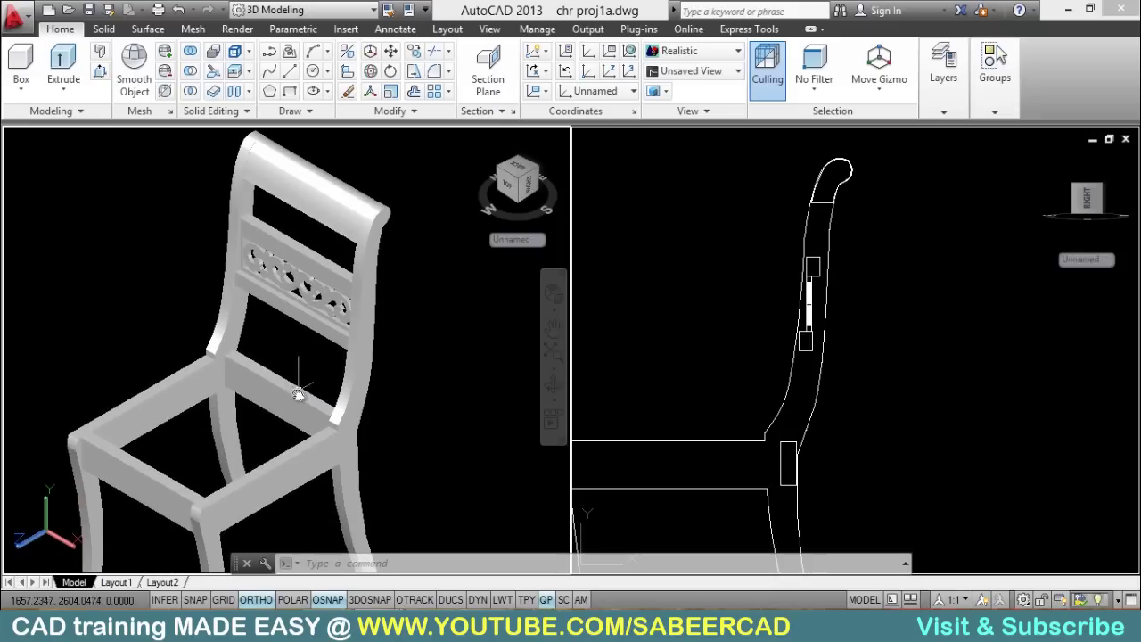
left_click(192, 52)
left_click(378, 158)
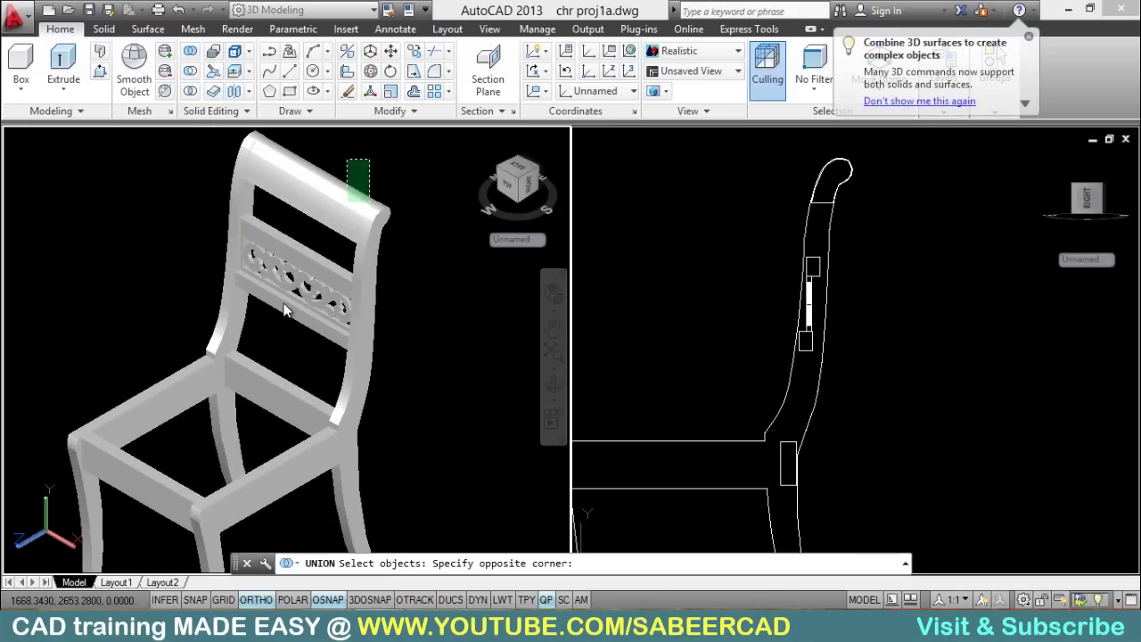
left_click(108, 504)
key("Return")
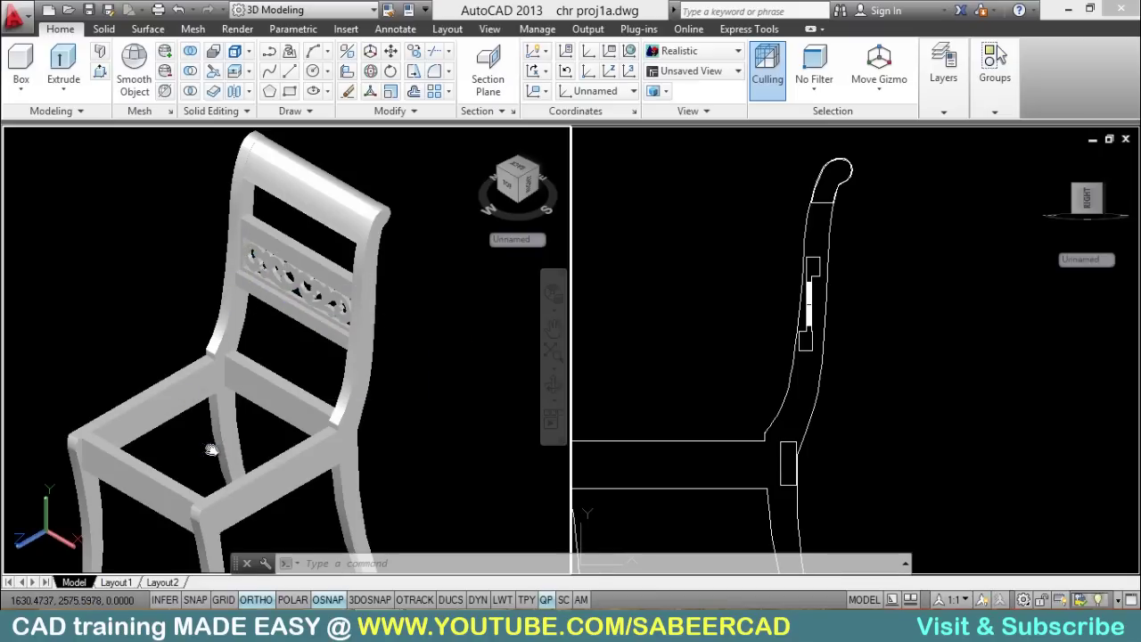
Step: With nothing selected, set the current object color to index color 21 in the object properties
middle_click_drag(199, 442, 231, 383)
scroll(228, 362, "up", 2)
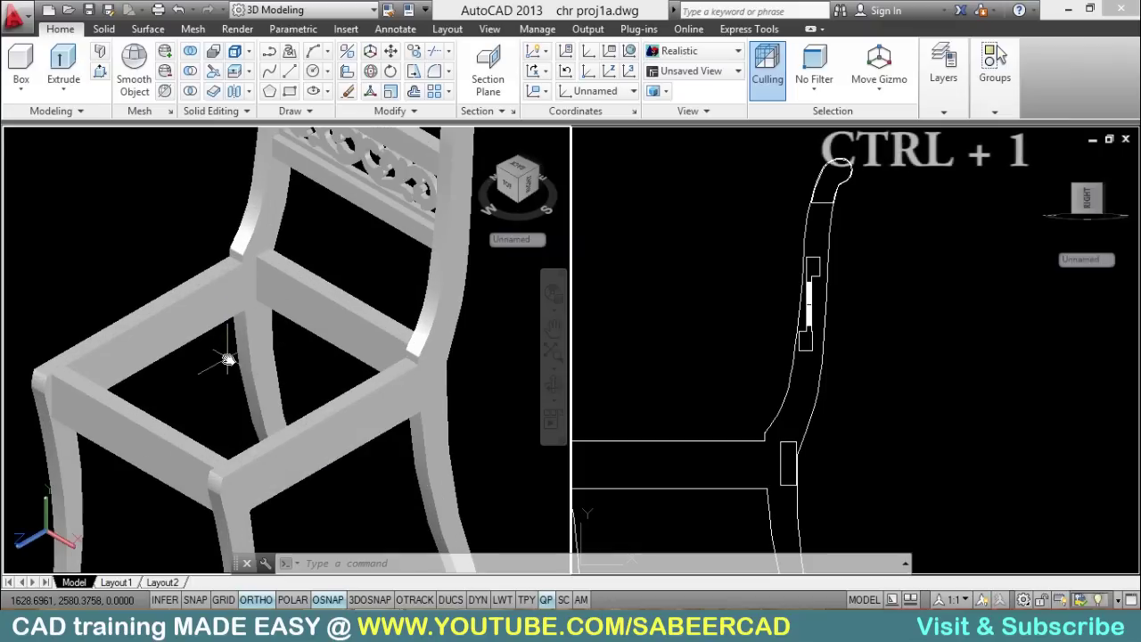
key("ctrl+1")
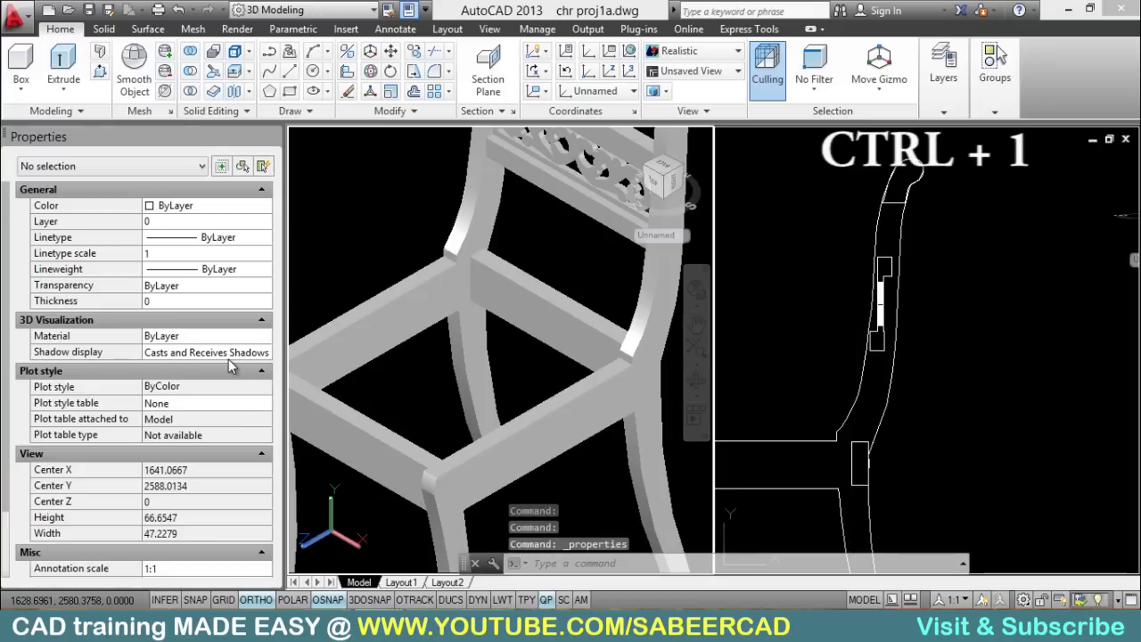
left_click(268, 206)
left_click(267, 206)
scroll(270, 258, "down", 2)
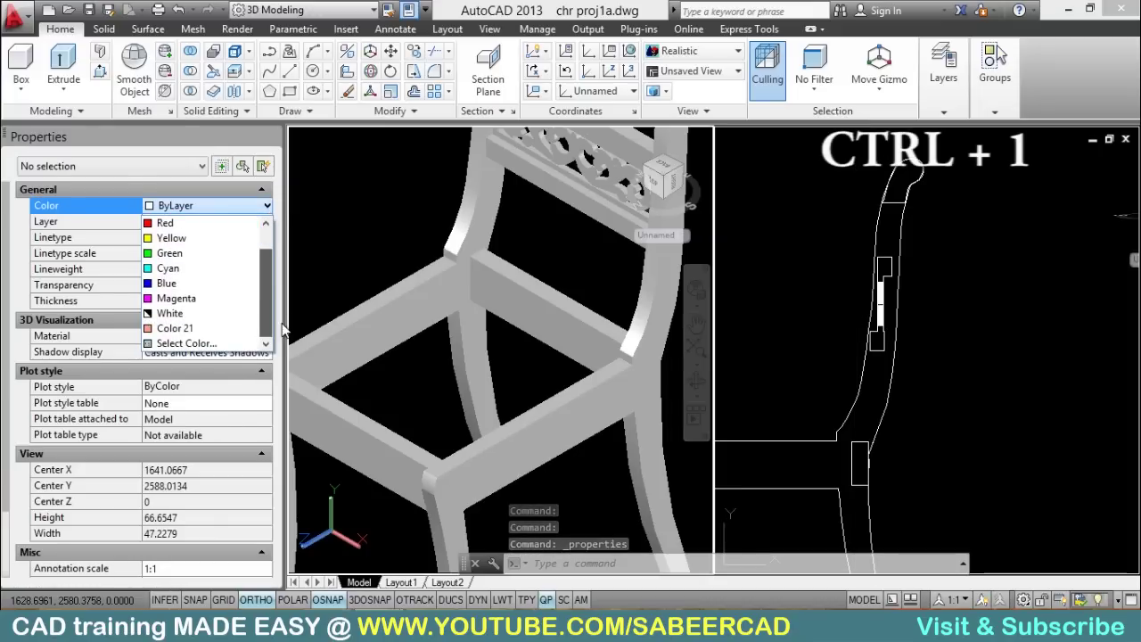
left_click(233, 344)
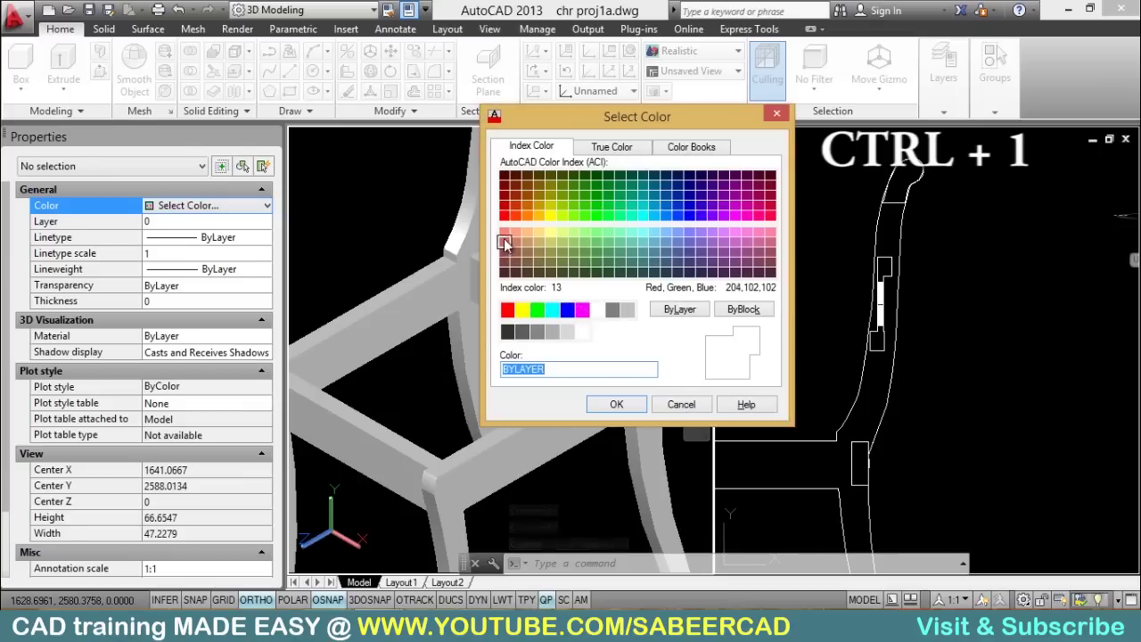
left_click(515, 232)
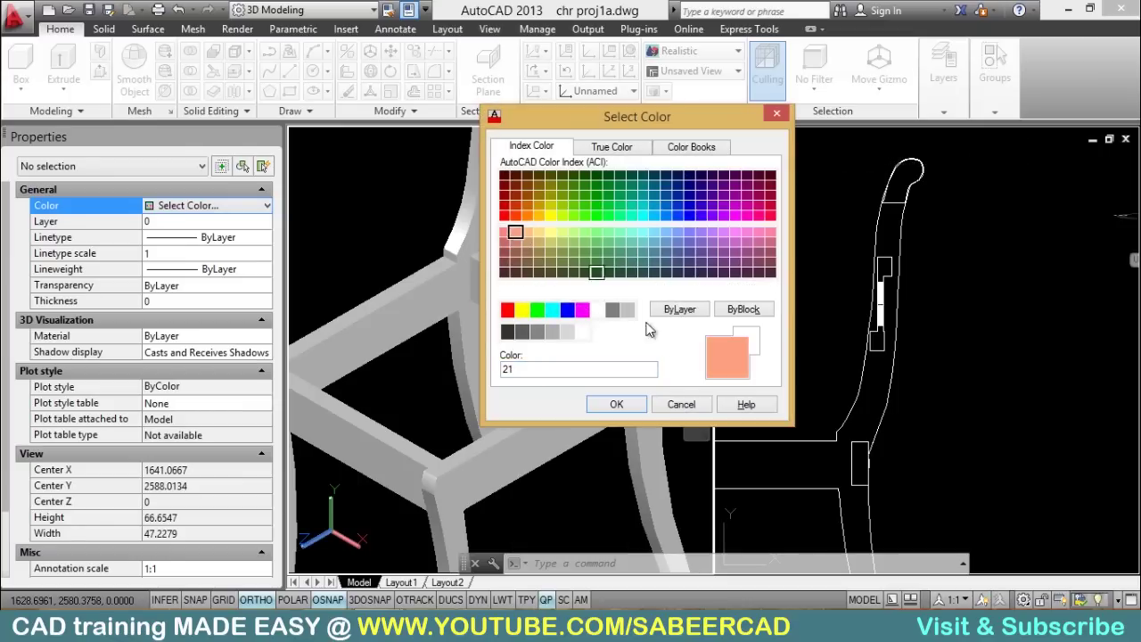
left_click(616, 404)
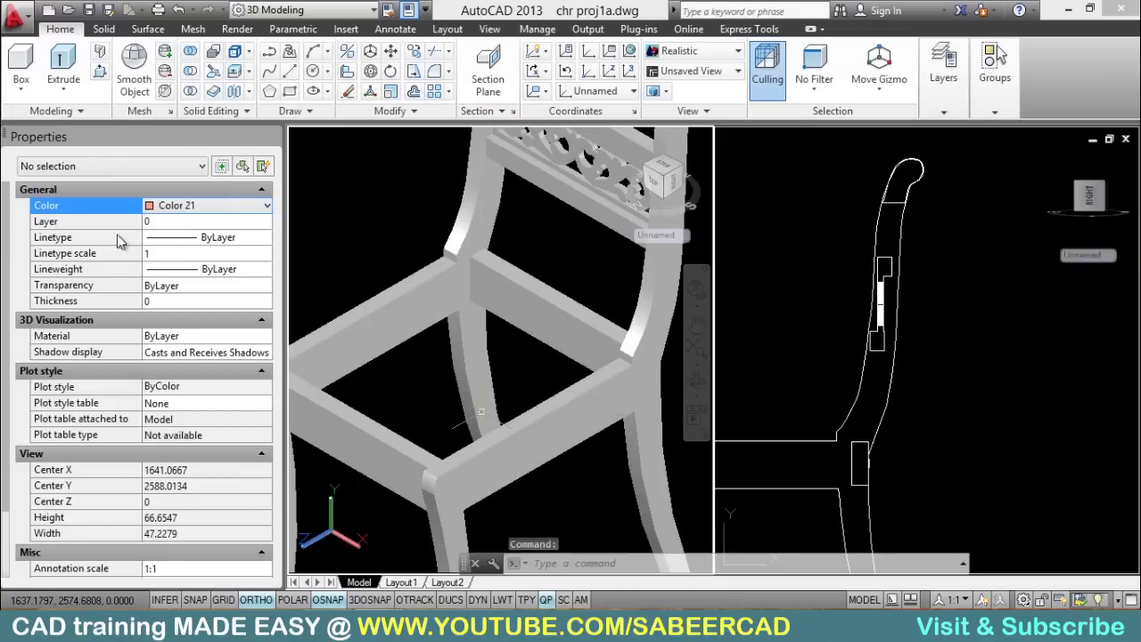
Step: Close the object properties and set the current UCS to Top
left_click(273, 137)
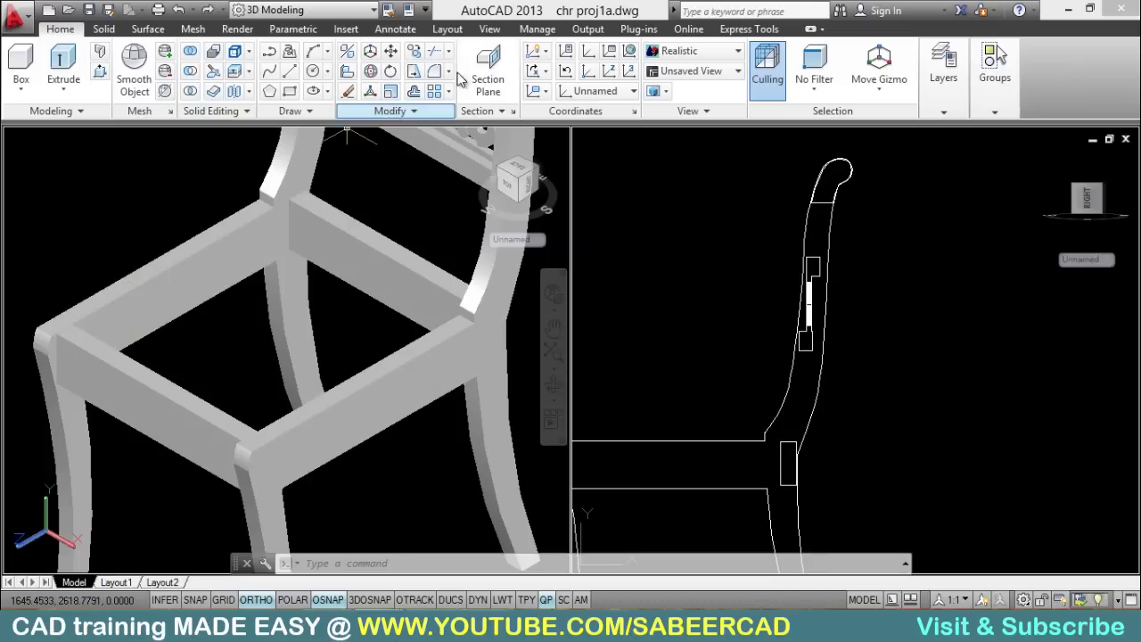
left_click(486, 30)
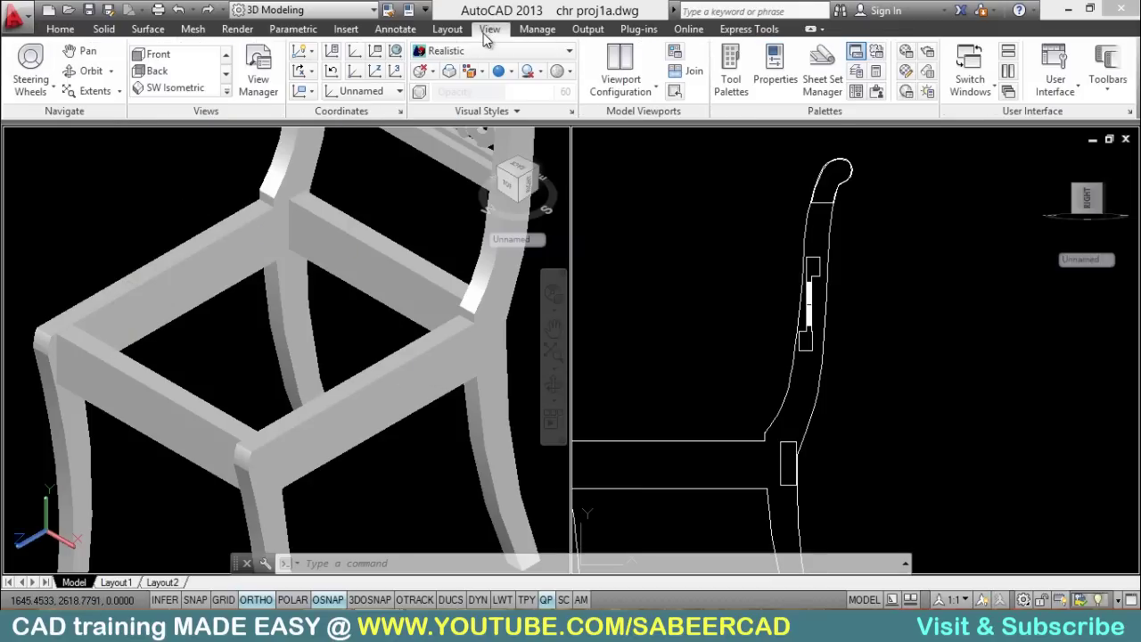
left_click(368, 91)
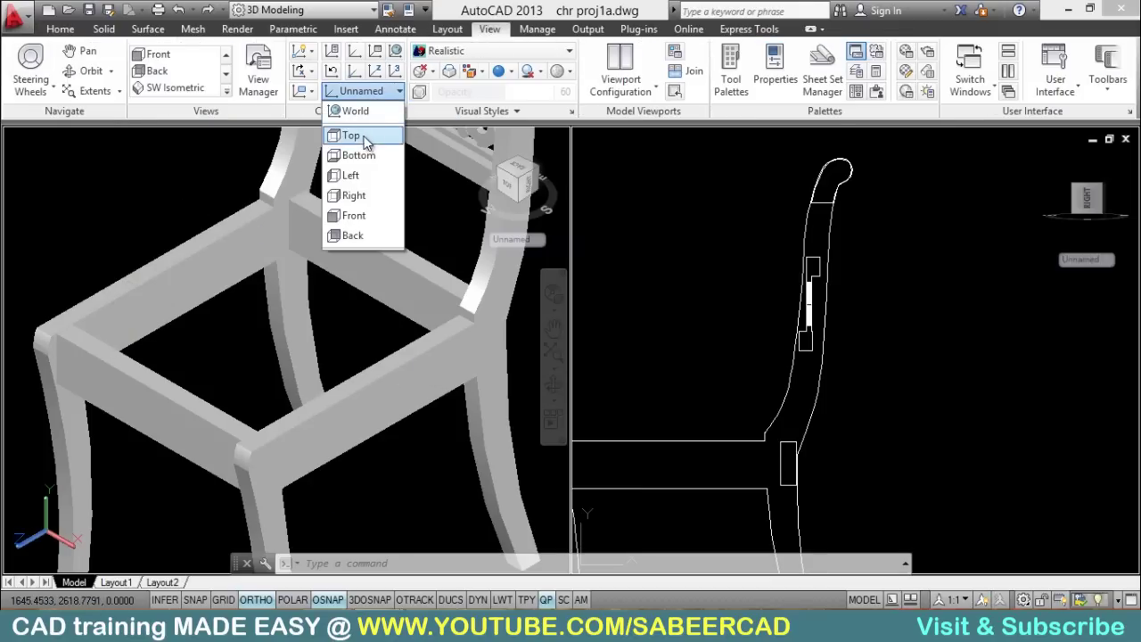
left_click(367, 142)
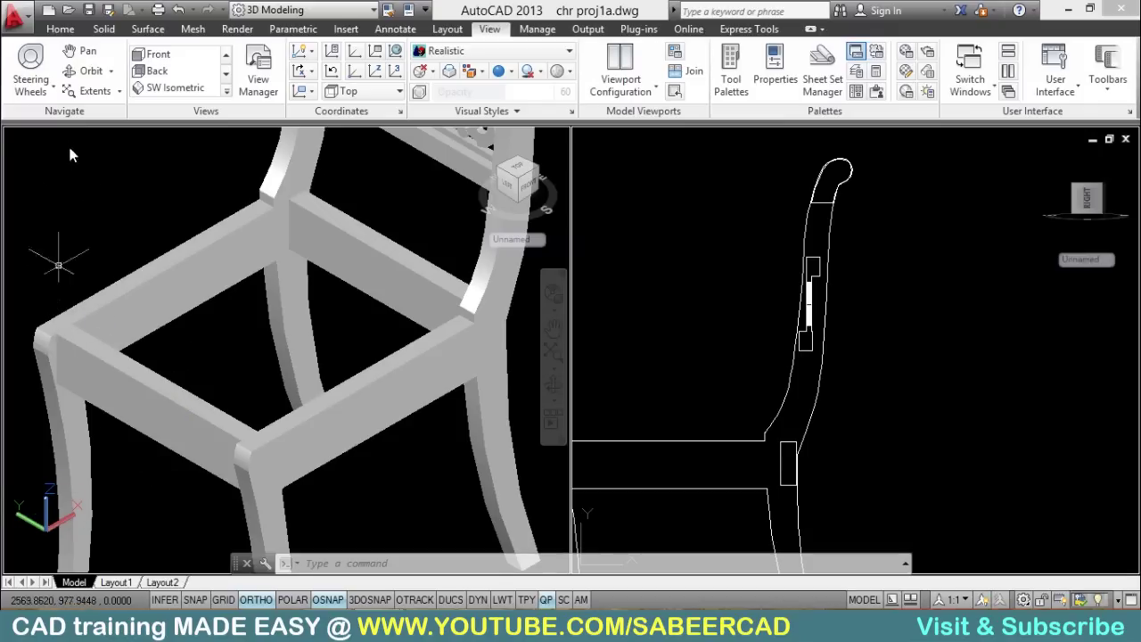
Step: Draw a closed rectangular polyline around the top outline of the seat frame, using perpendicular snaps for the two rear corners
left_click(59, 28)
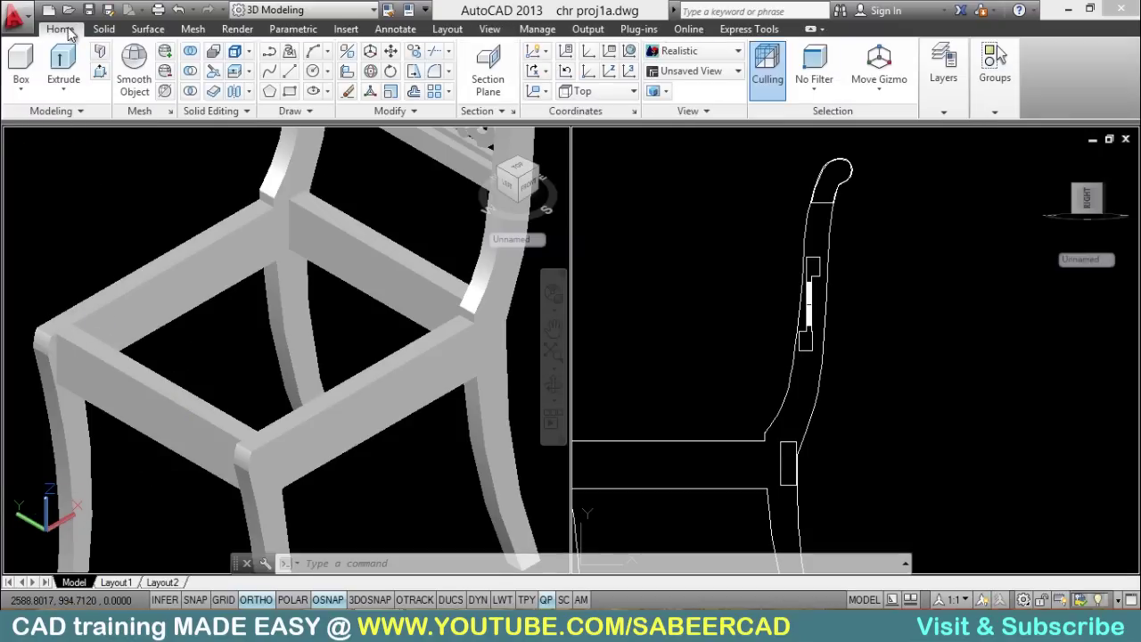
left_click(268, 52)
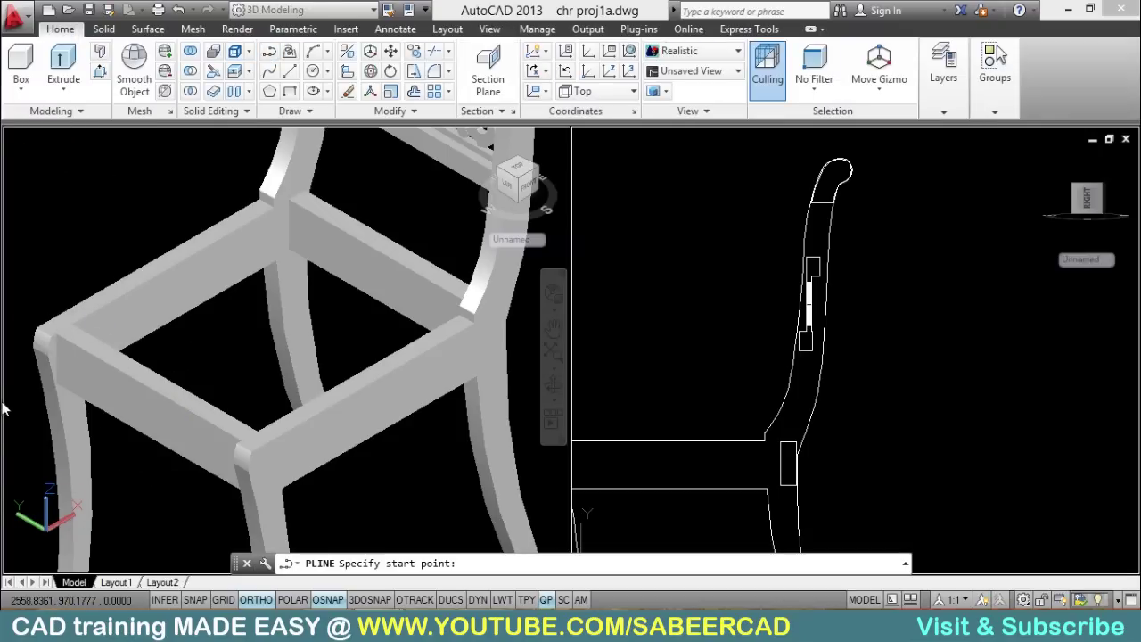
left_click(36, 328)
left_click(253, 457)
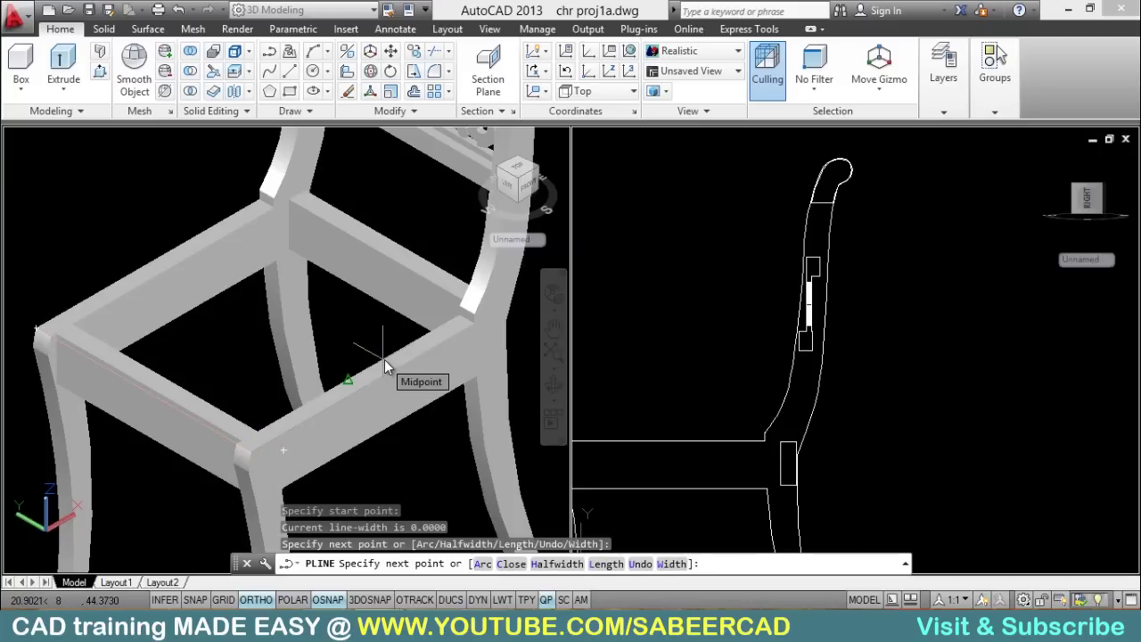
right_click(384, 359, "shift")
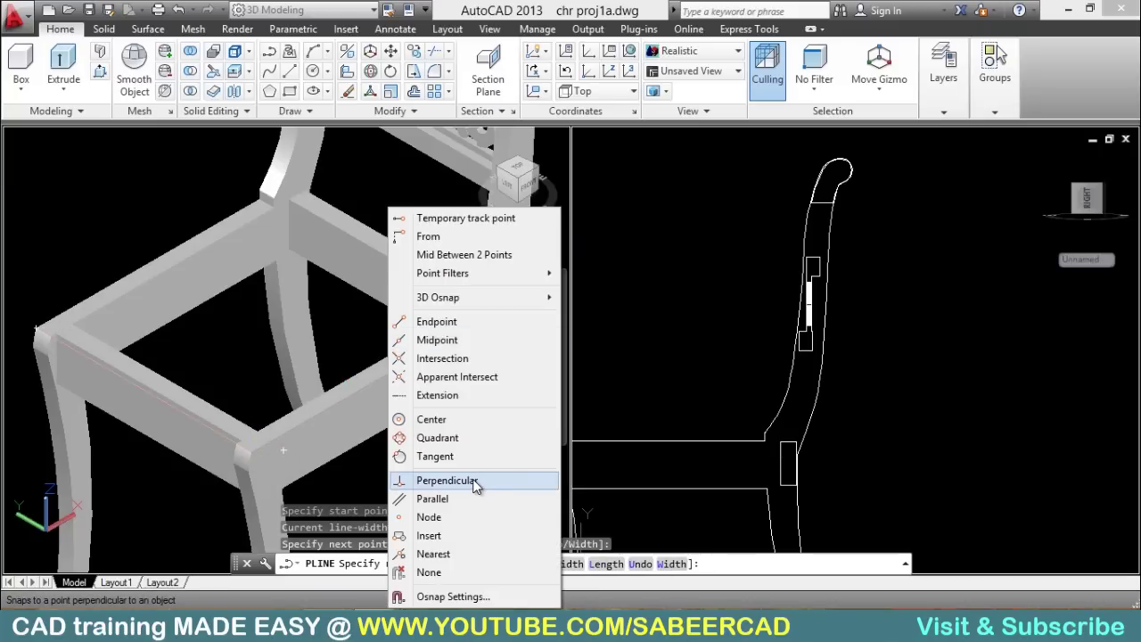
left_click(475, 482)
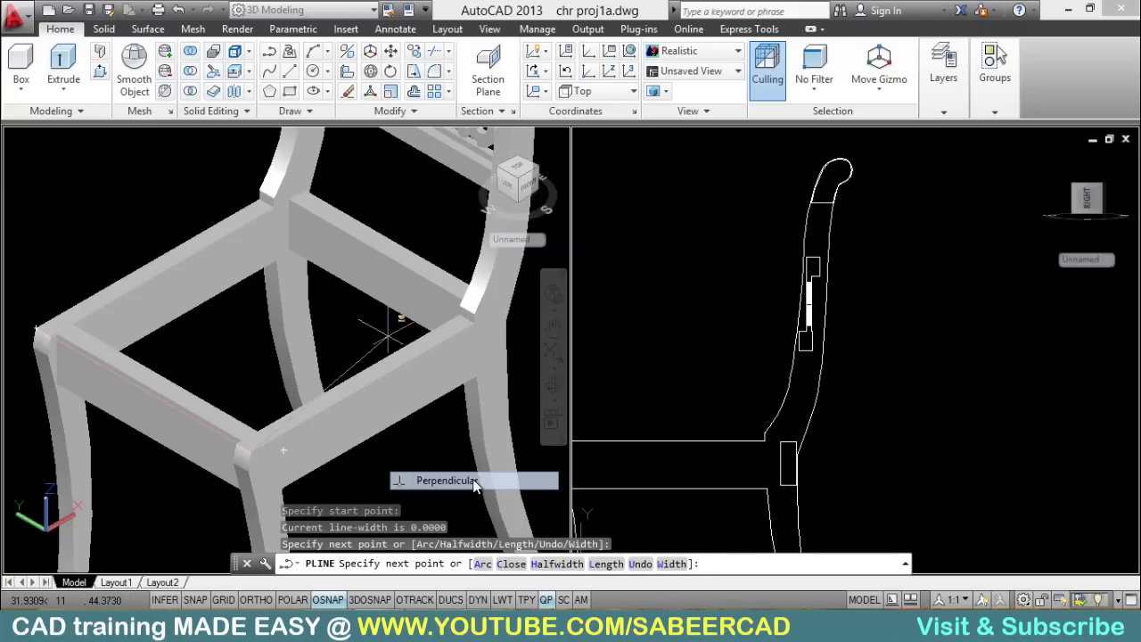
left_click(453, 279)
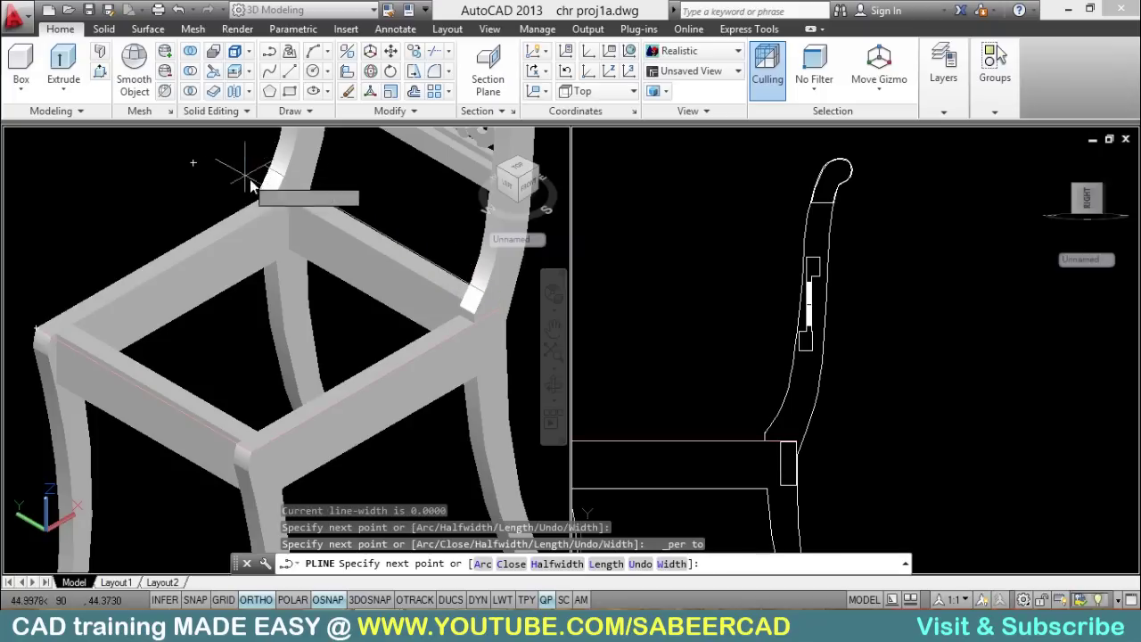
right_click(295, 180, "shift")
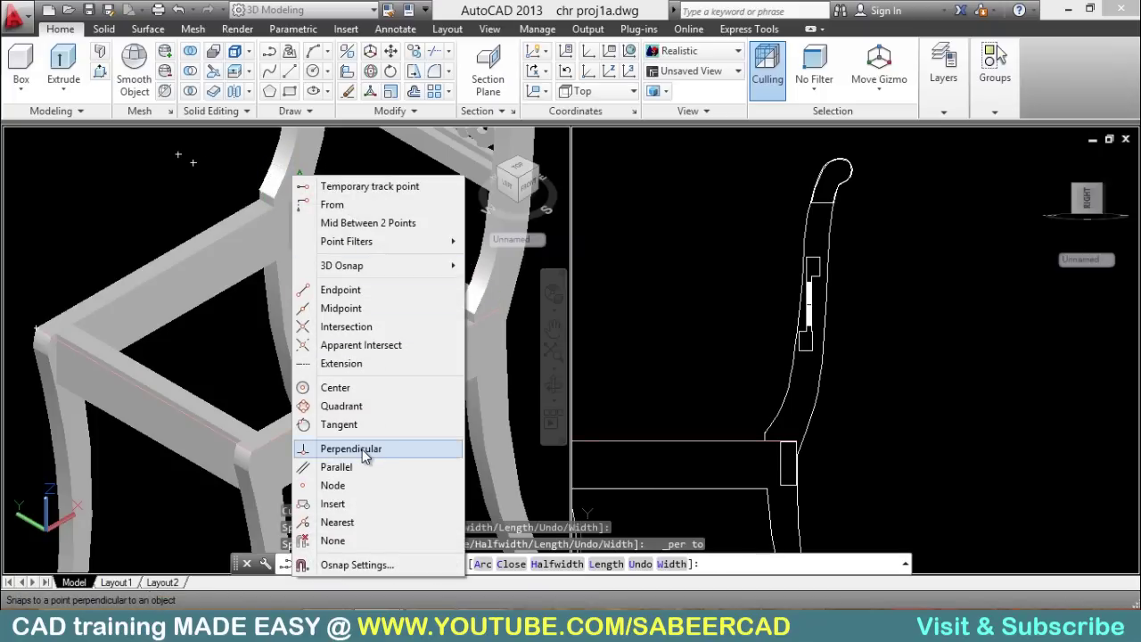
left_click(362, 448)
left_click(222, 220)
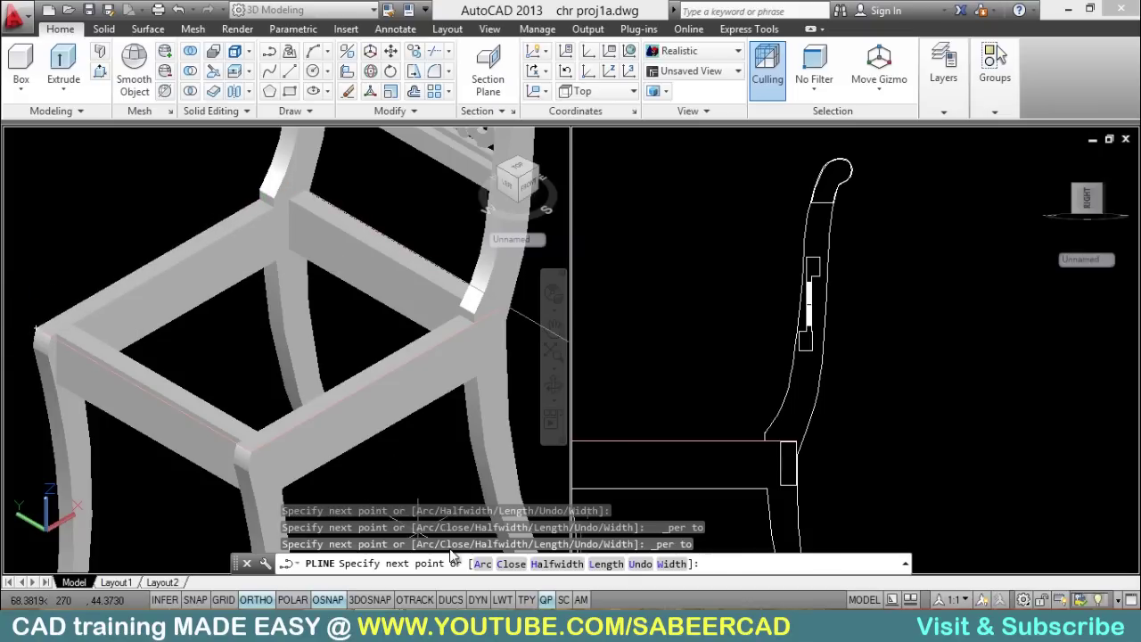
left_click(506, 563)
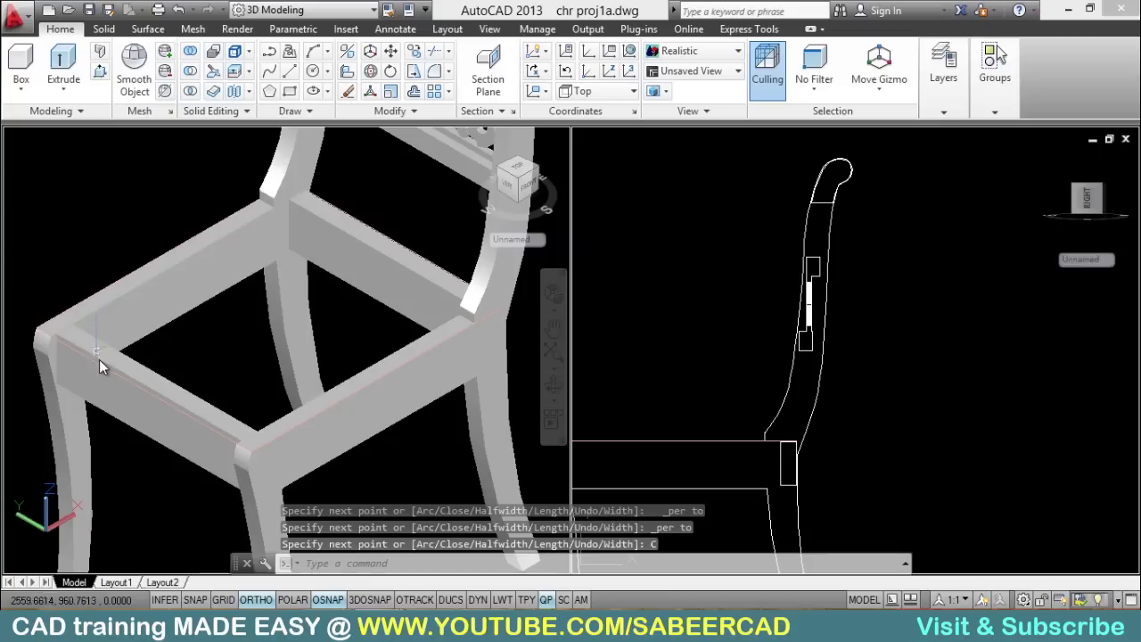
Step: Extrude the seat outline polyline upward to a height of 5.5 to form the cushion
left_click(64, 78)
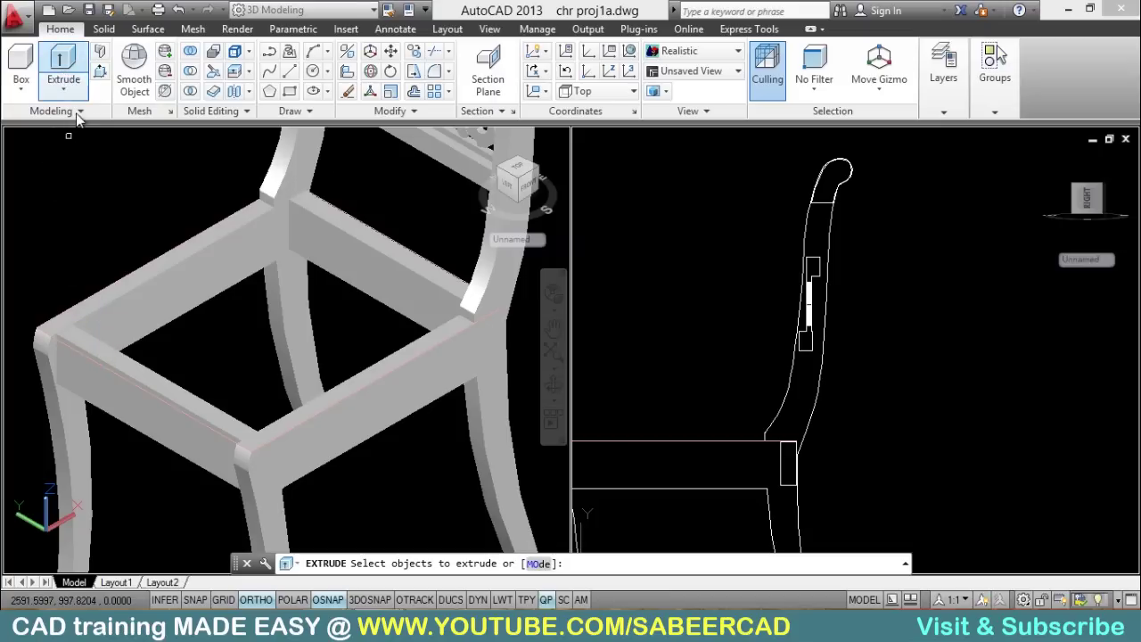
left_click(97, 363)
right_click(81, 315)
left_click(109, 324)
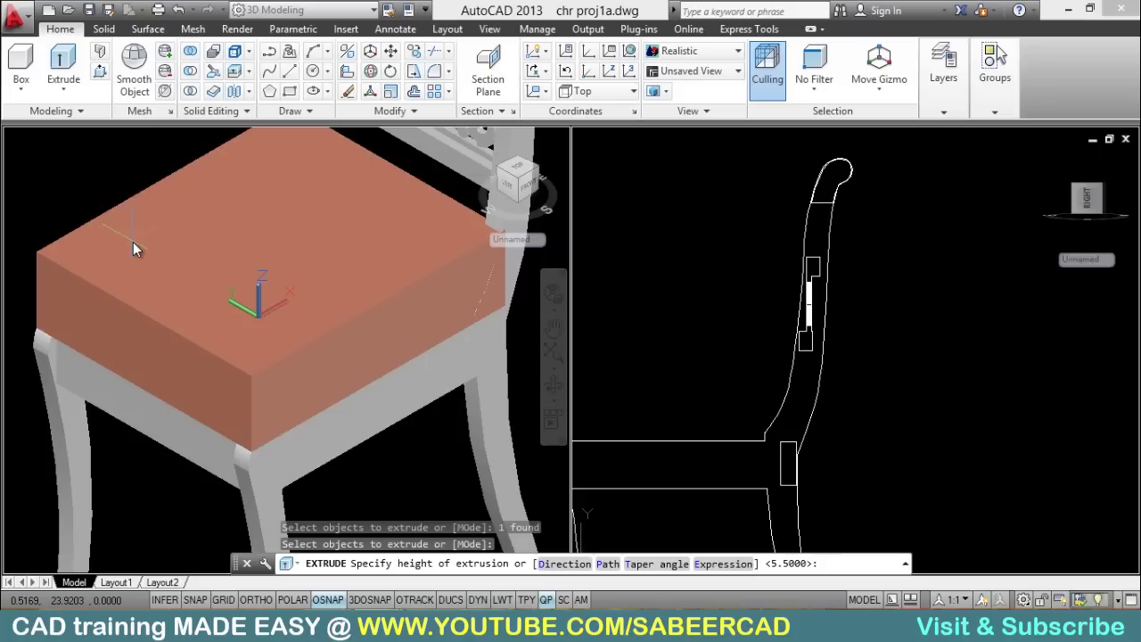
type("5.5")
key("Return")
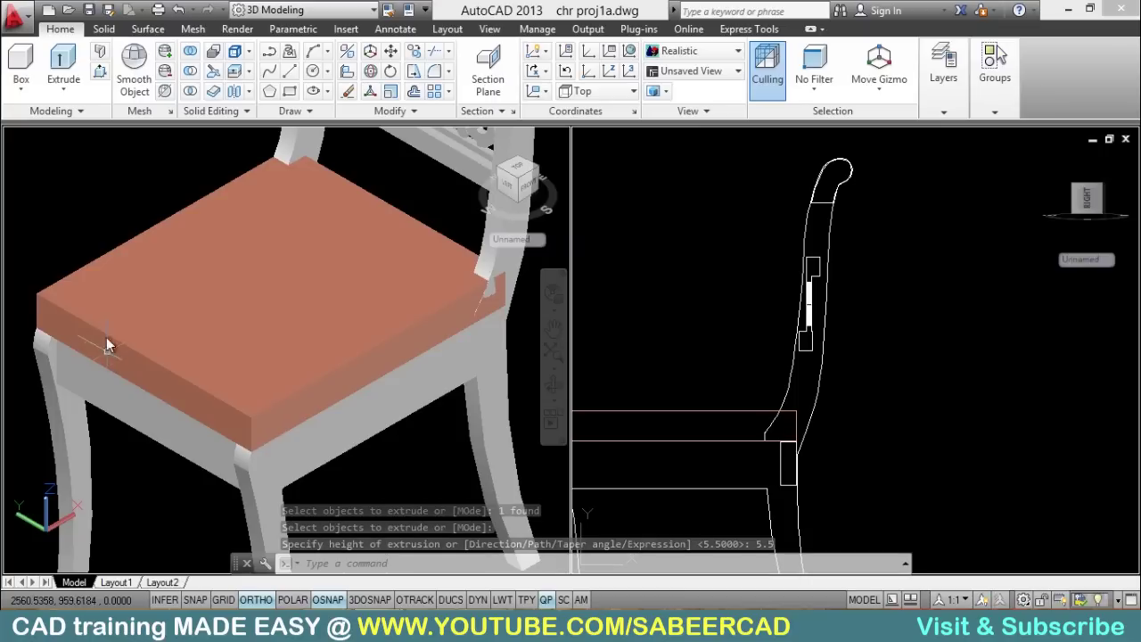
Step: Fillet the four top edges of the seat cushion with a radius of 4.5
left_click(434, 91)
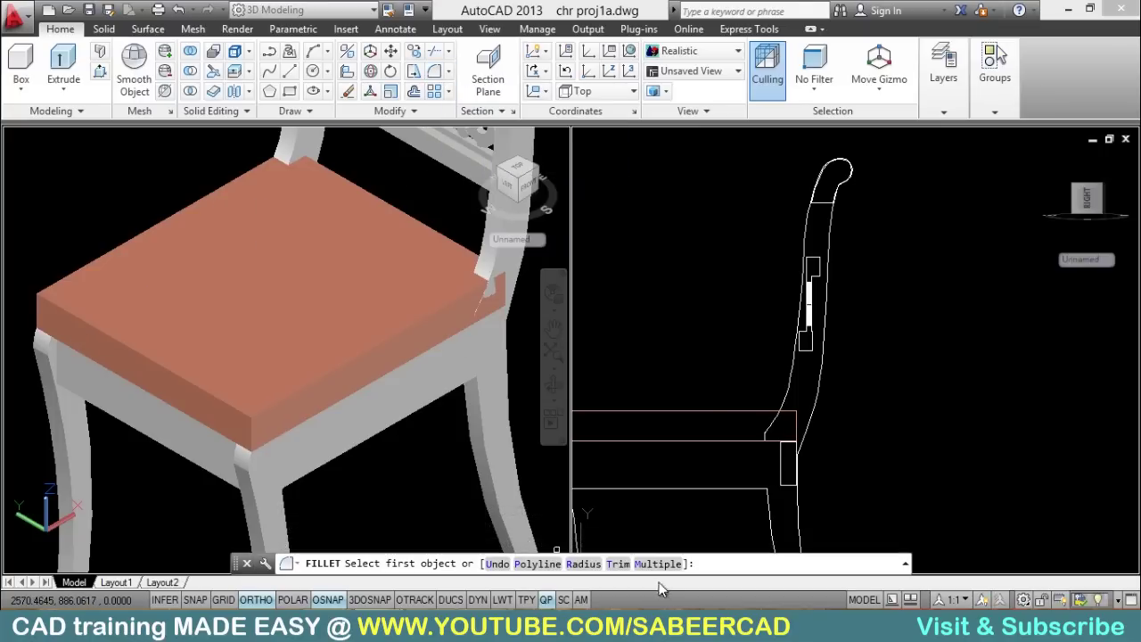
type("r")
key("Return")
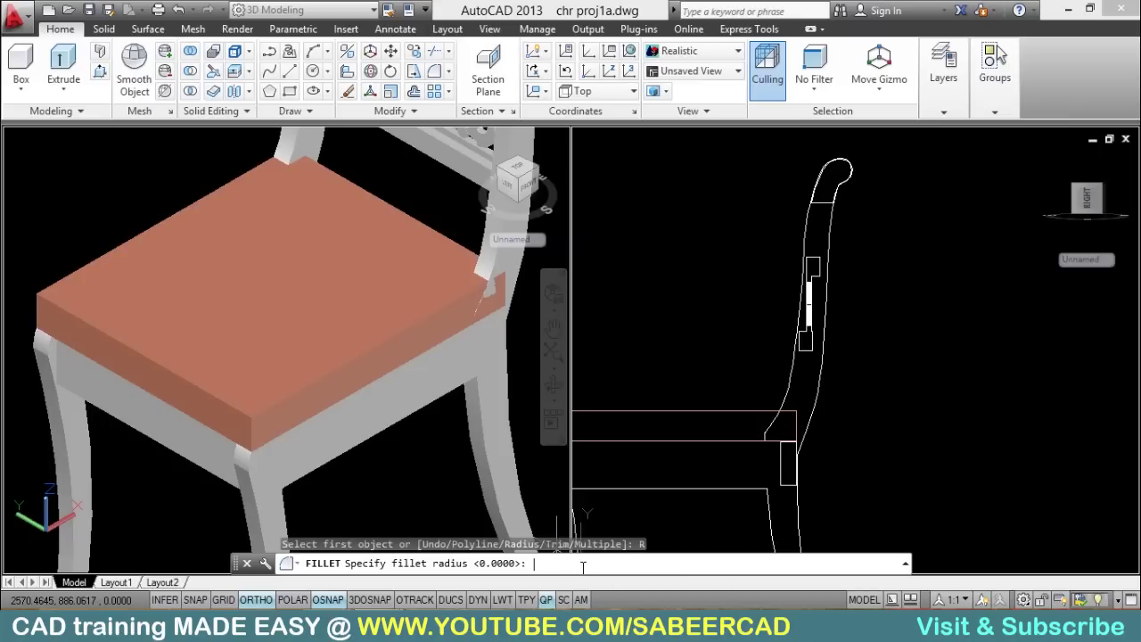
type("4.5")
key("Return")
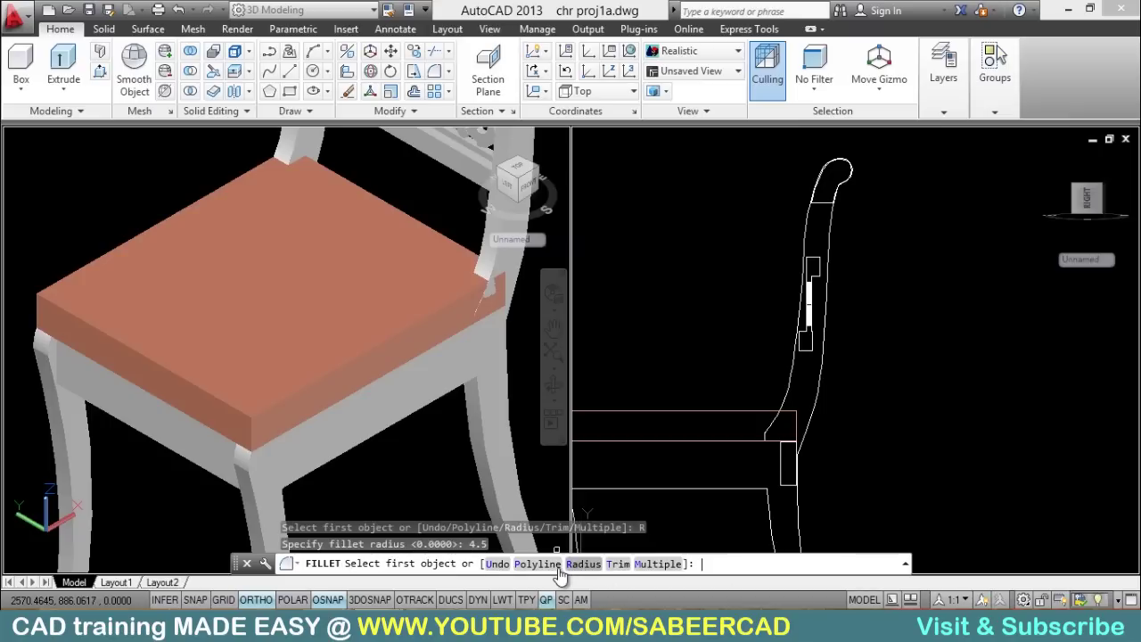
left_click(112, 248)
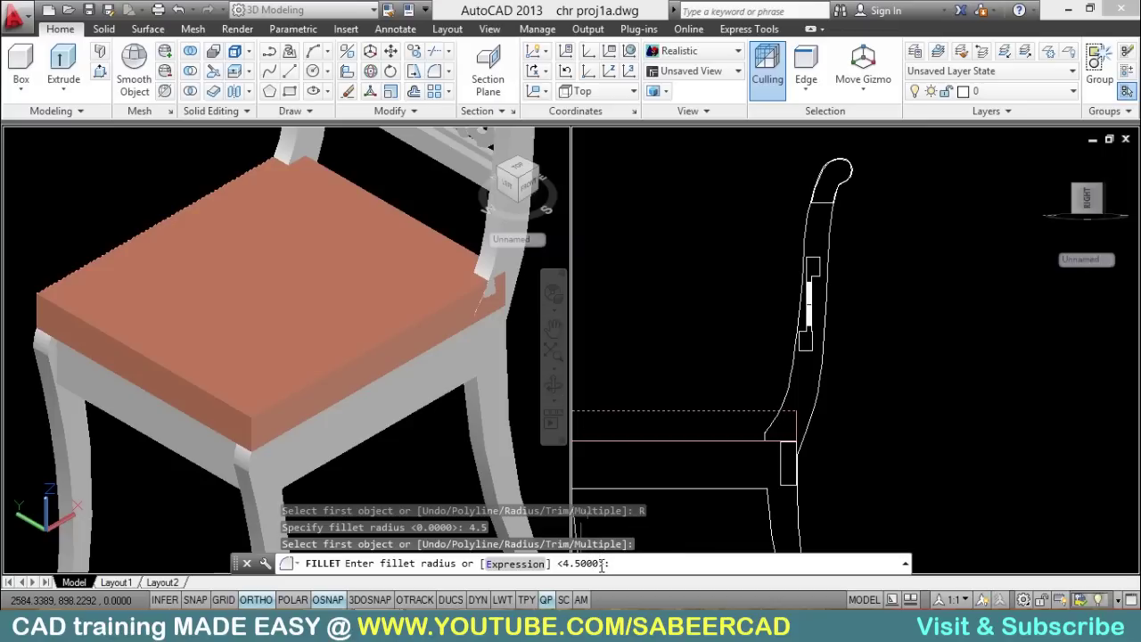
key("Return")
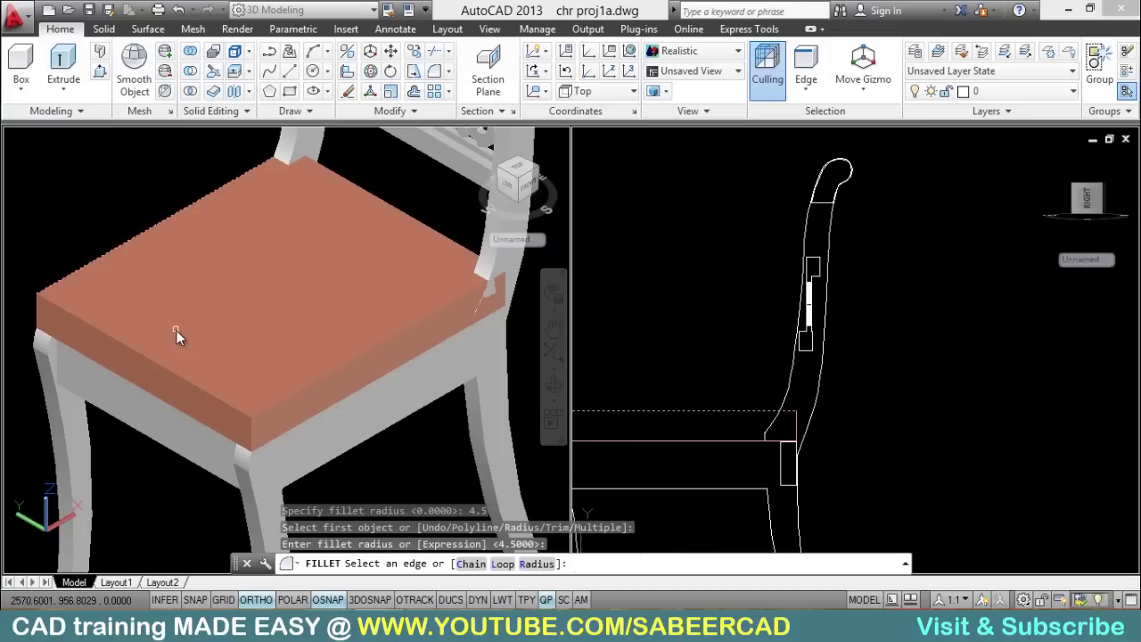
left_click(89, 354)
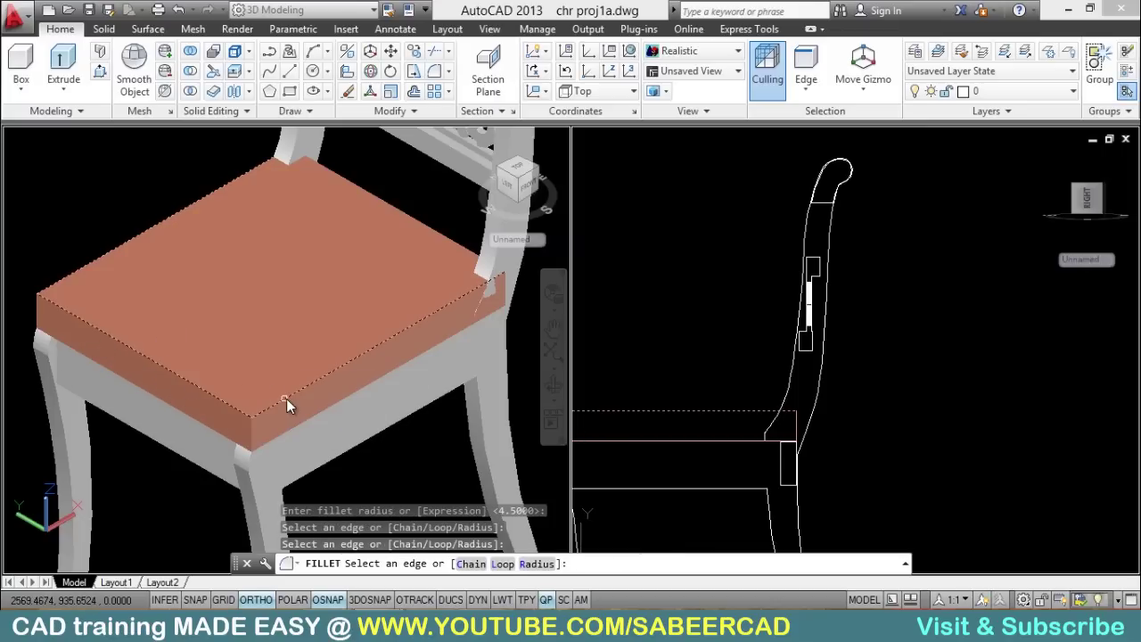
left_click(403, 217)
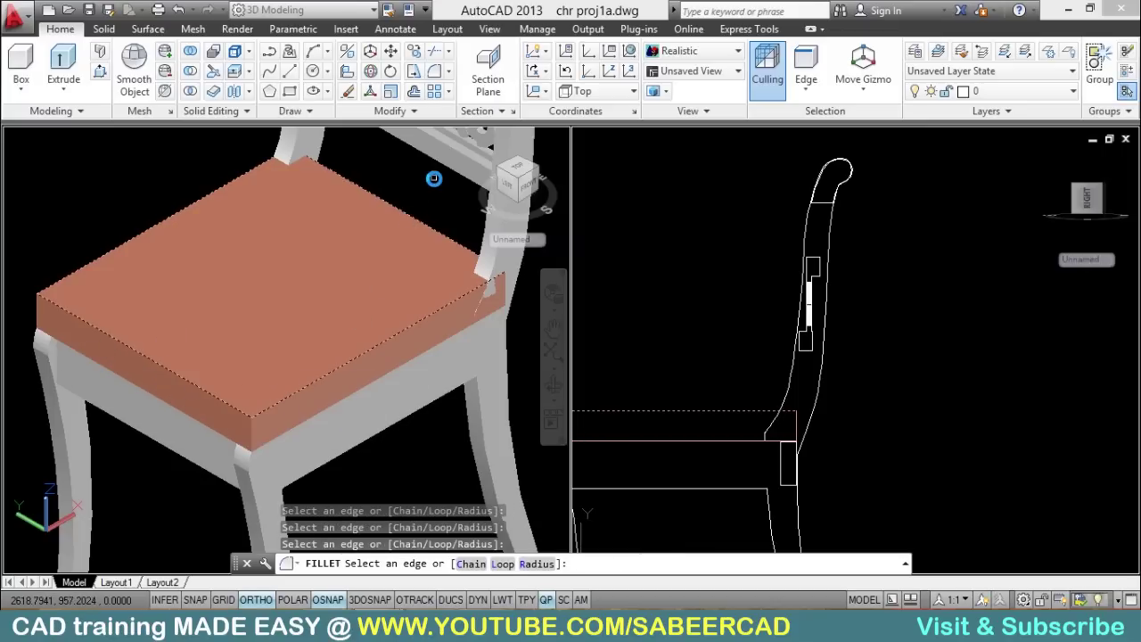
key("Return")
Step: Examine the filleted cushion where it meets the rear leg and backrest post of the chair
scroll(158, 435, "down", 3)
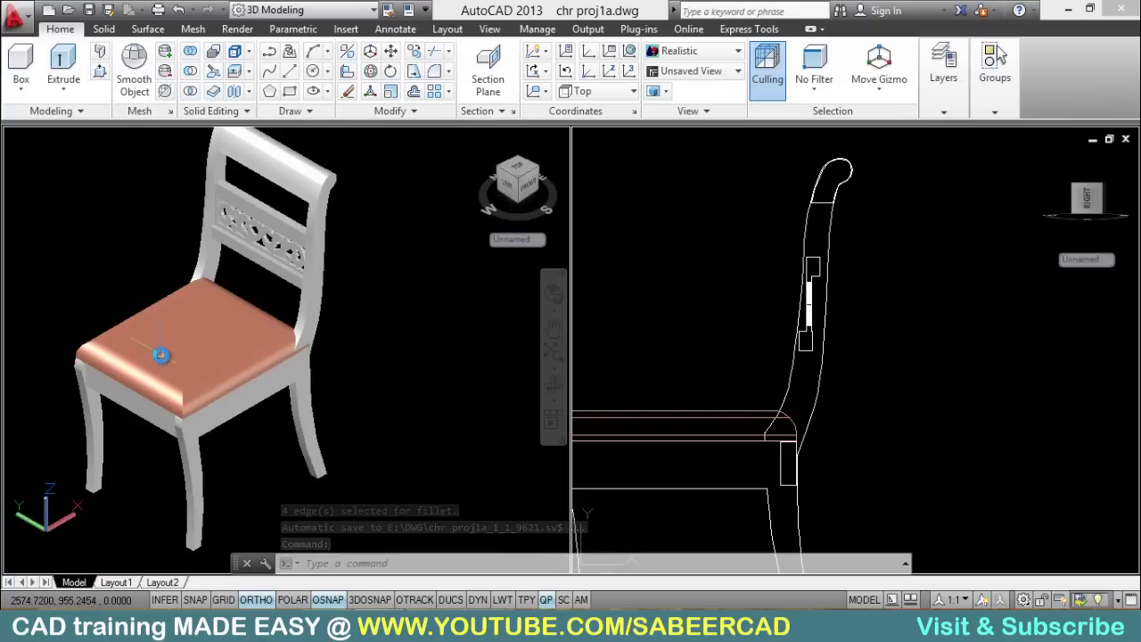
scroll(170, 362, "up", 1)
scroll(342, 332, "up", 4)
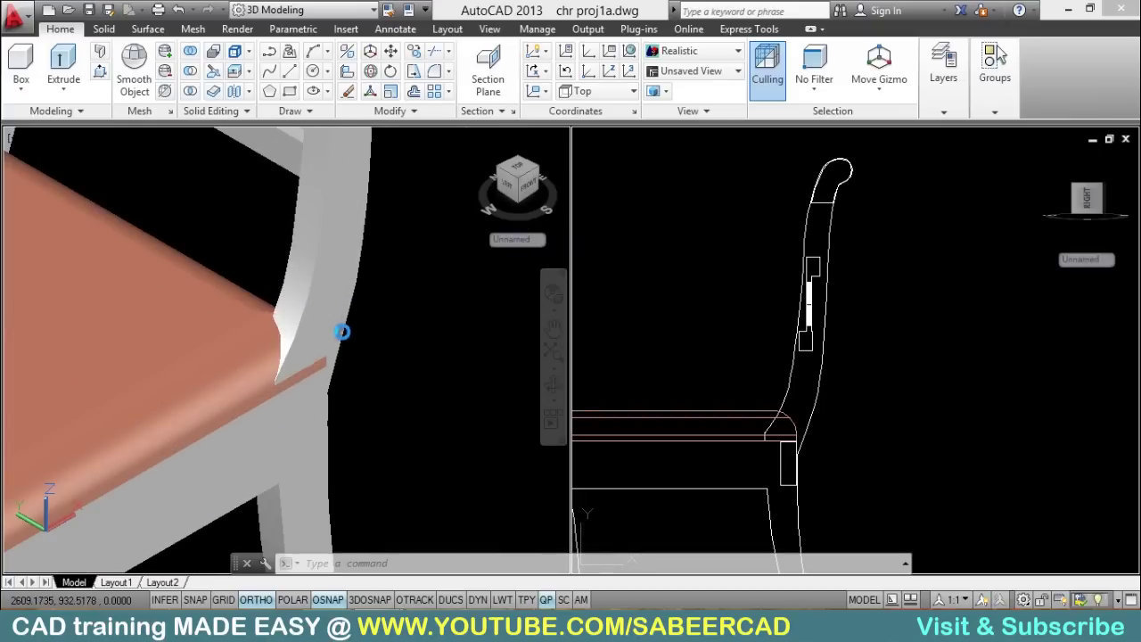
scroll(289, 346, "up", 2)
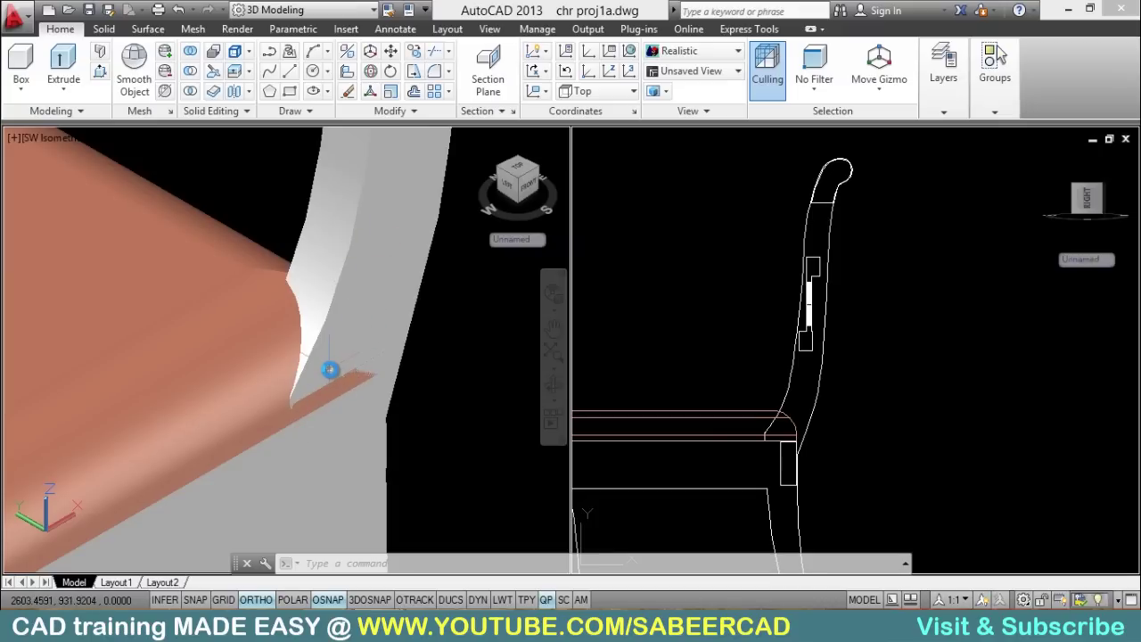
scroll(330, 369, "down", 8)
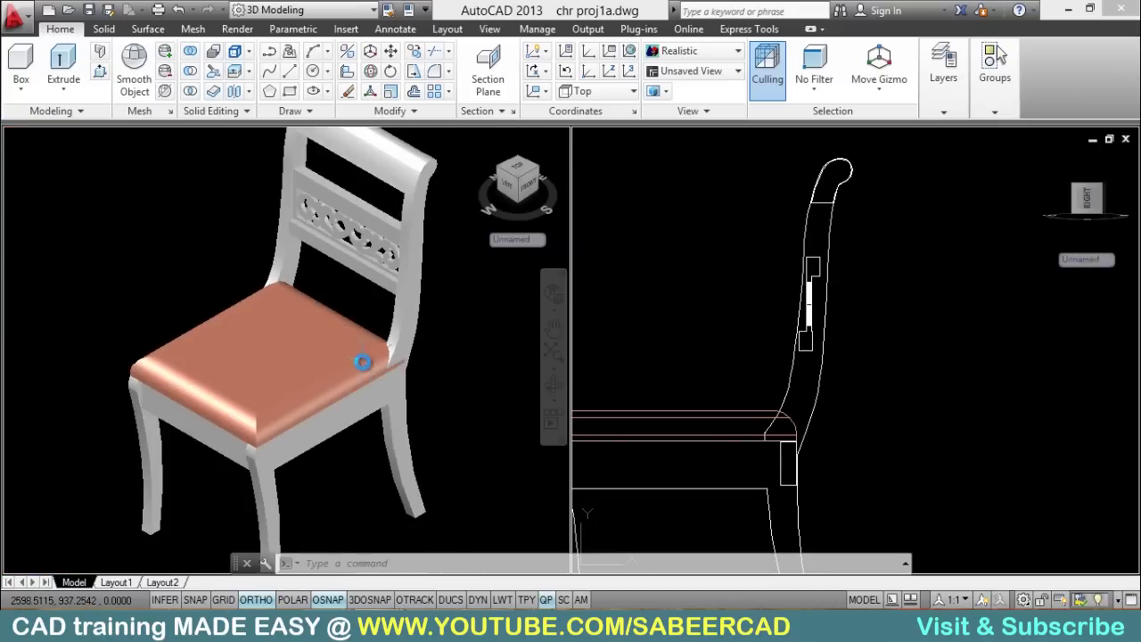
scroll(363, 361, "down", 2)
middle_click_drag(363, 361, 244, 339)
scroll(243, 338, "up", 2)
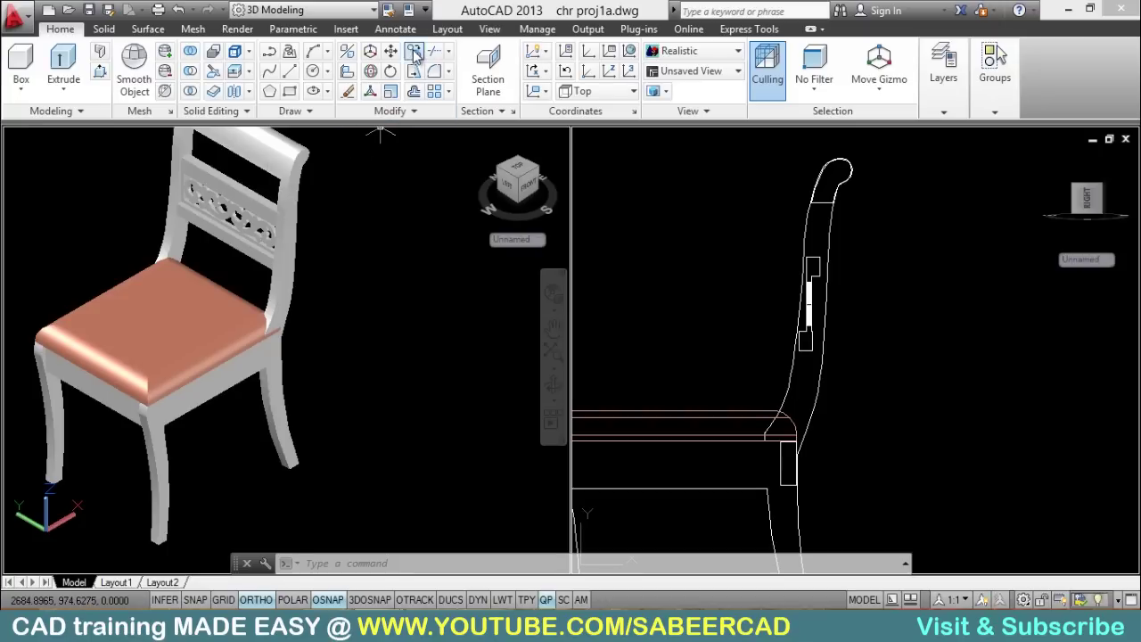
Step: Copy the cushion and chair frame together to an empty area beside the original chair
left_click(414, 53)
left_click(240, 343)
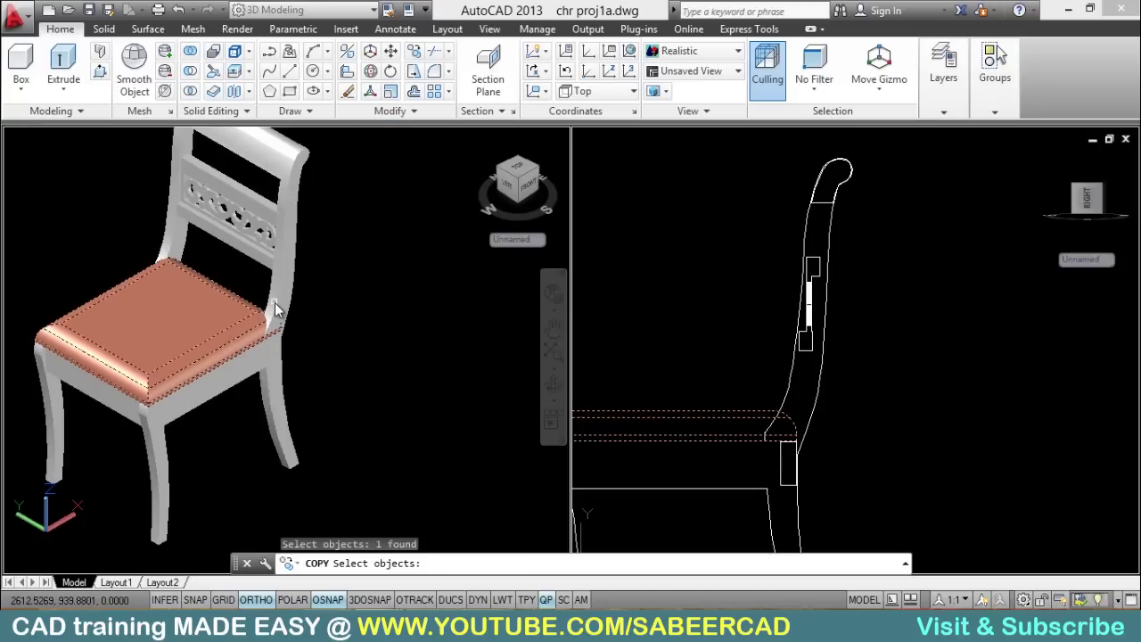
left_click(276, 302)
key("Return")
scroll(149, 240, "down", 2)
scroll(150, 268, "up", 1)
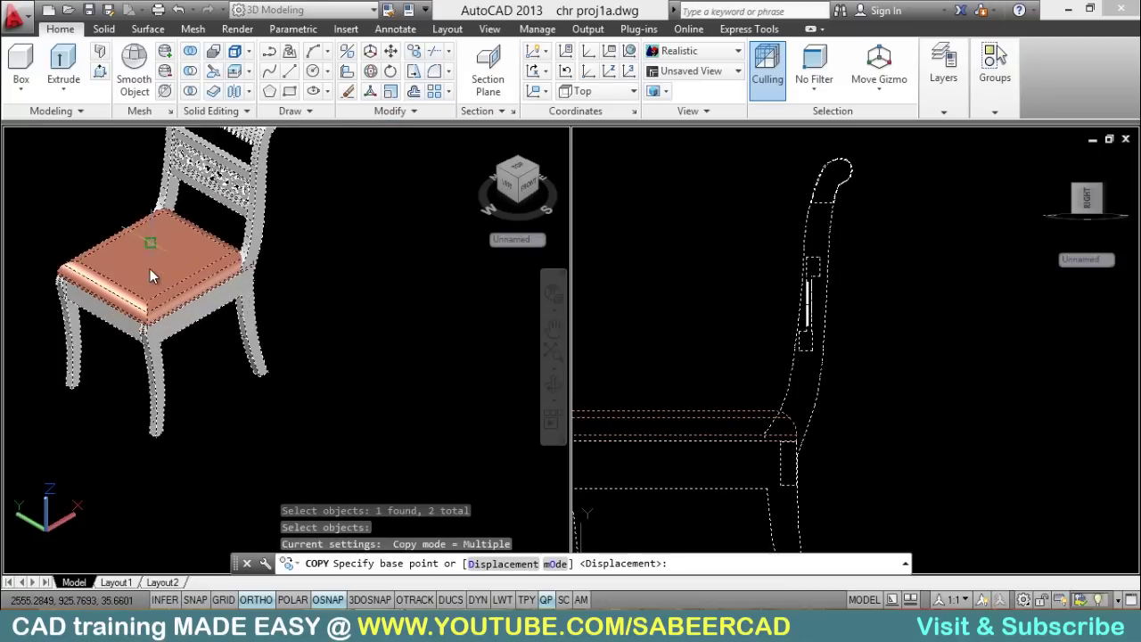
left_click(150, 269)
left_click(366, 384)
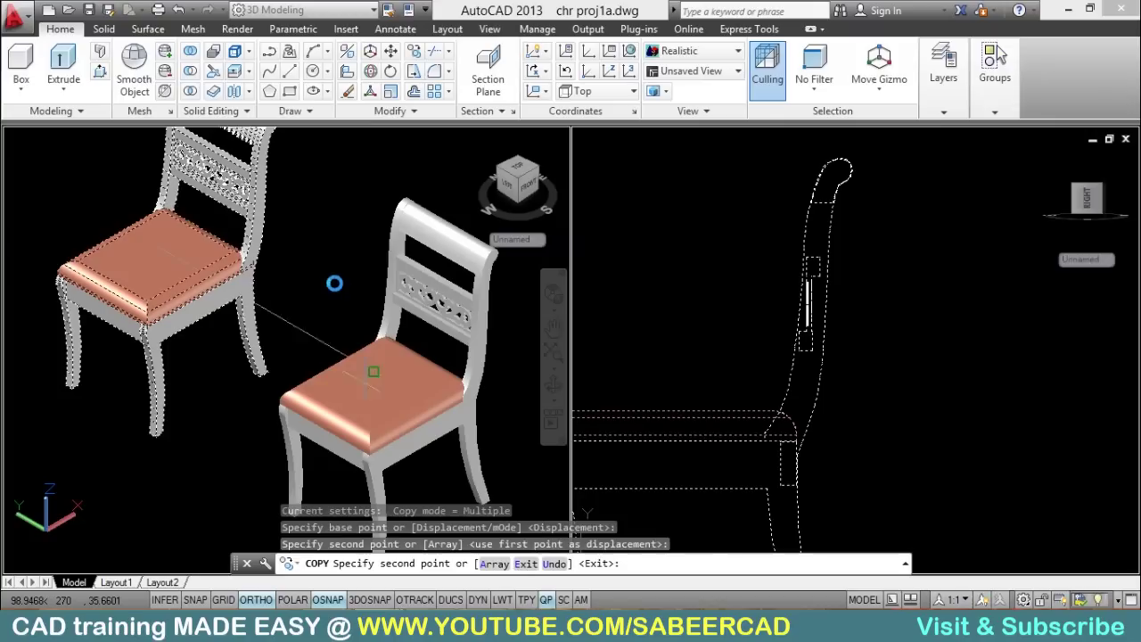
key("Return")
Step: Subtract the copied chair frame from the copied cushion to cut the post notches into its rear corners
scroll(410, 441, "up", 3)
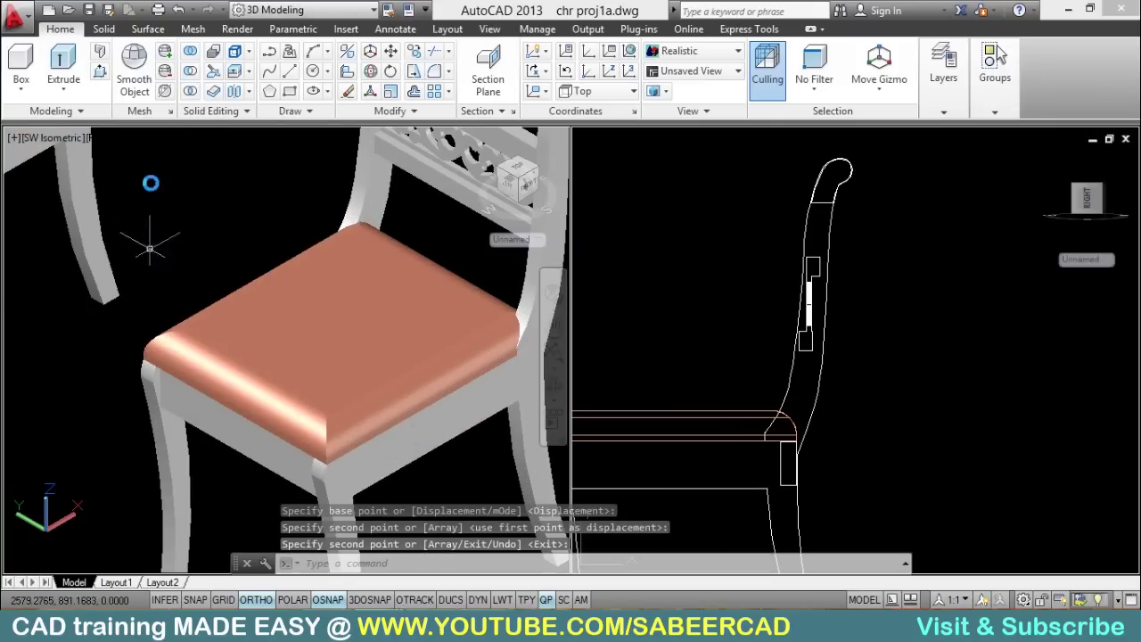
left_click(190, 71)
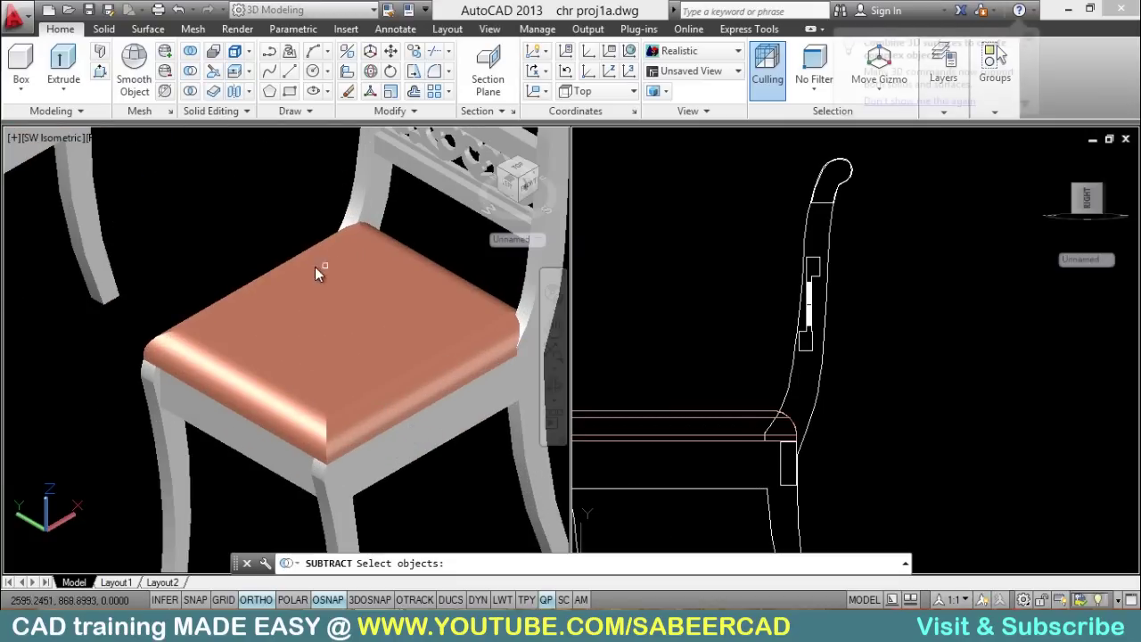
left_click(462, 456)
key("Return")
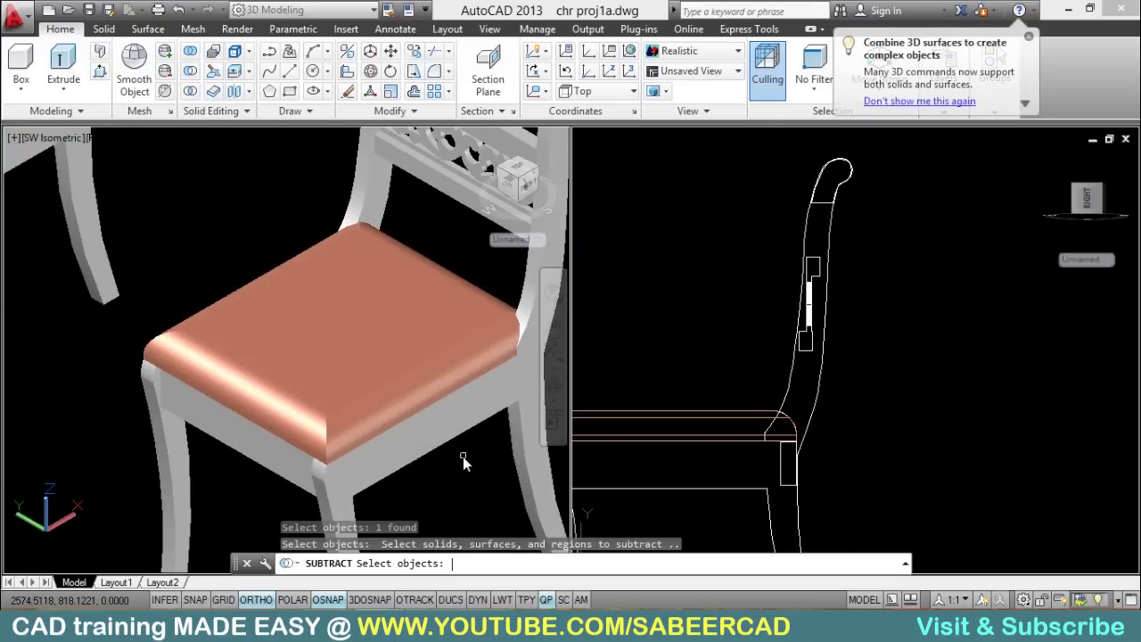
left_click(448, 445)
key("Return")
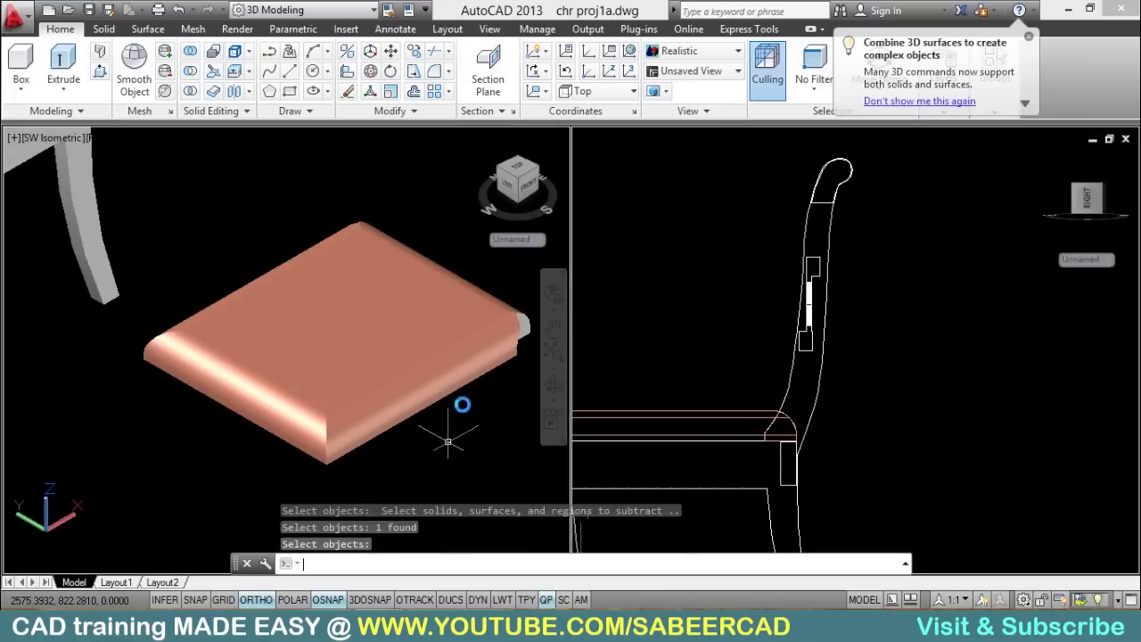
Step: Examine the notched rear corner of the copied cushion around the cut left by the subtraction
scroll(488, 324, "up", 3)
scroll(489, 324, "up", 4)
scroll(499, 334, "down", 4)
scroll(530, 352, "up", 5)
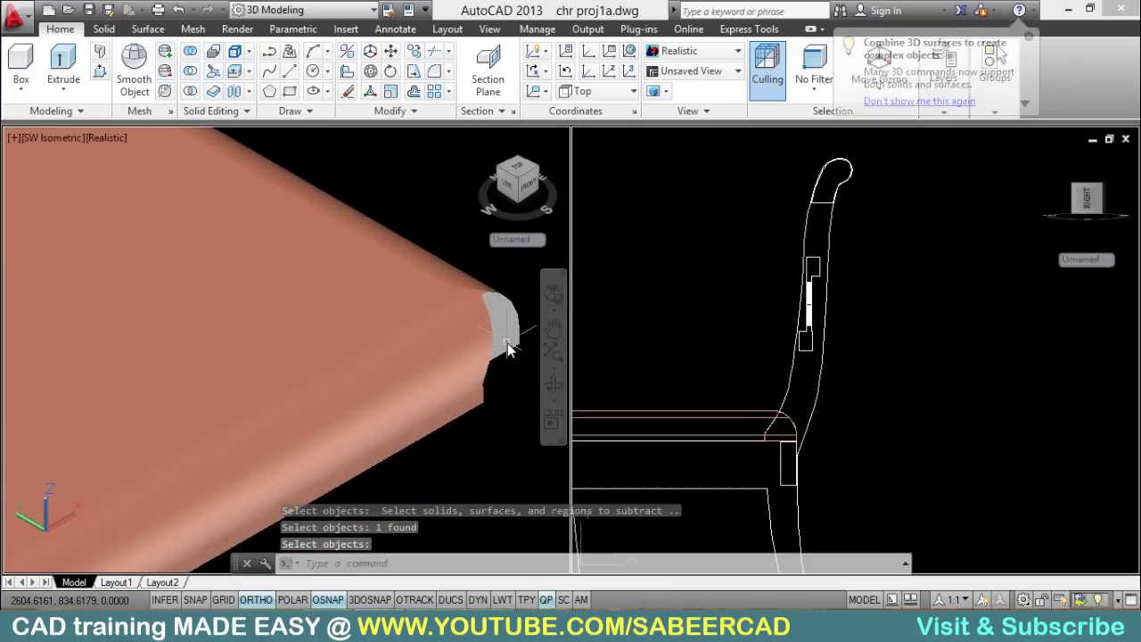
scroll(492, 352, "down", 4)
scroll(493, 354, "up", 4)
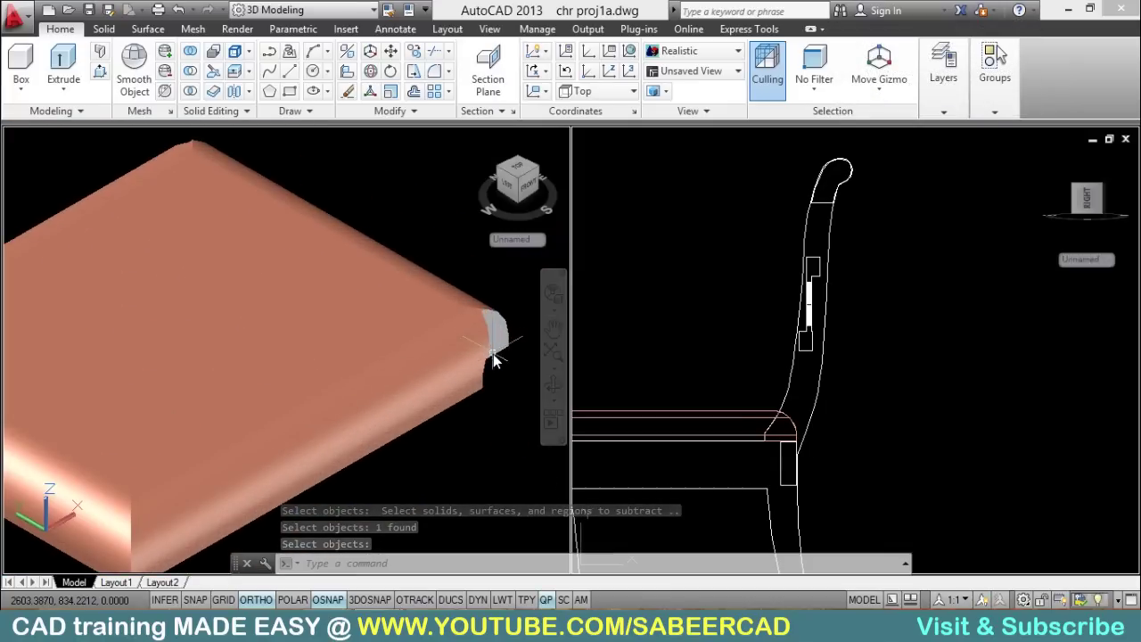
scroll(483, 338, "down", 5)
Step: Erase the original un-notched cushion from the chair frame
key("Return")
scroll(251, 288, "up", 4)
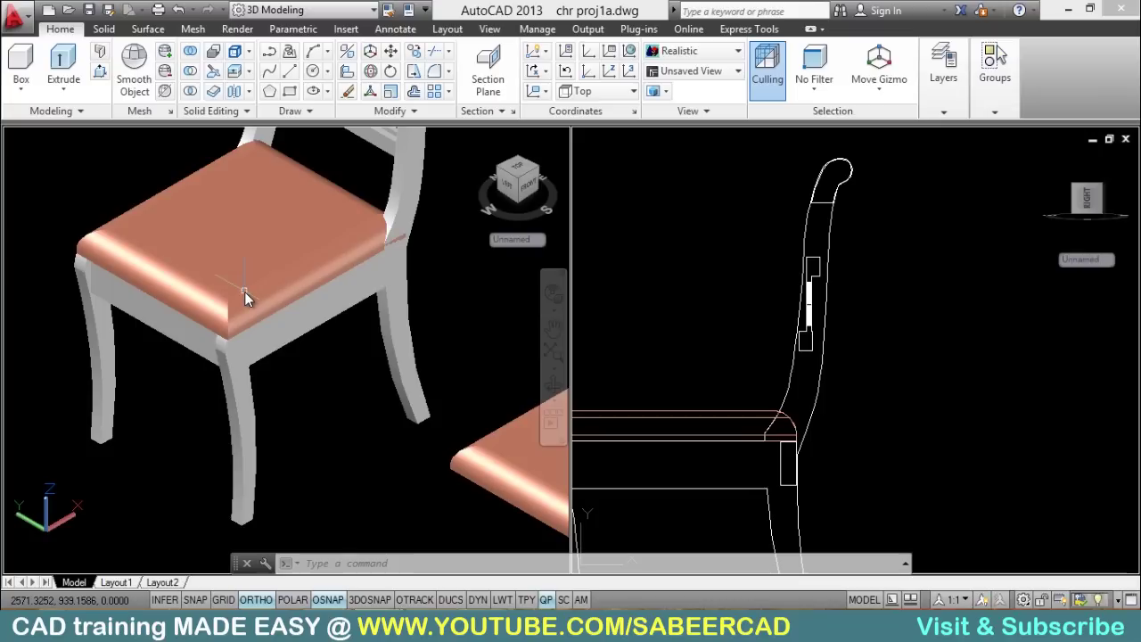
left_click(245, 292)
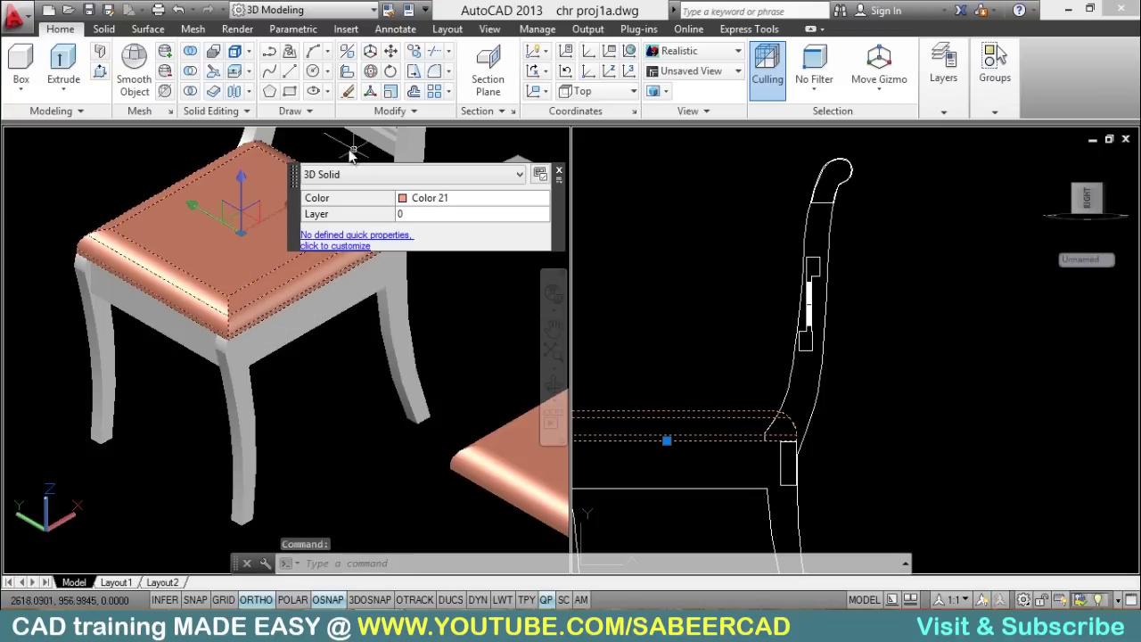
left_click(349, 95)
scroll(428, 431, "down", 2)
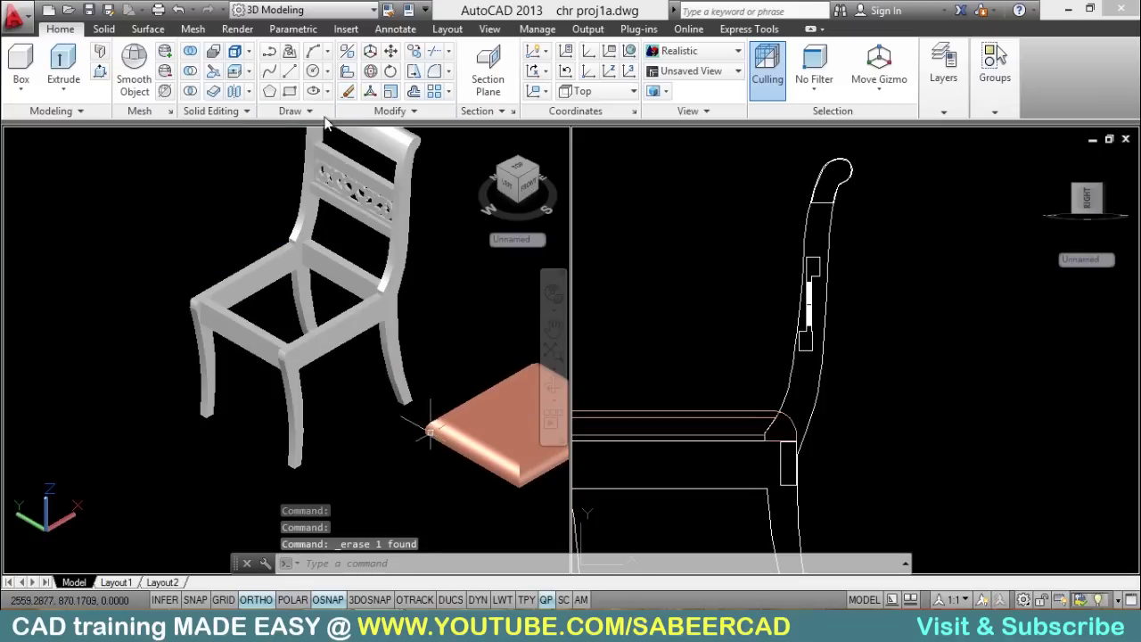
Step: Move the notched cushion onto the chair frame, from its lower front corner to the matching top corner of the front leg
left_click(391, 50)
left_click(464, 443)
left_click(416, 422)
key("Return")
scroll(418, 443, "up", 3)
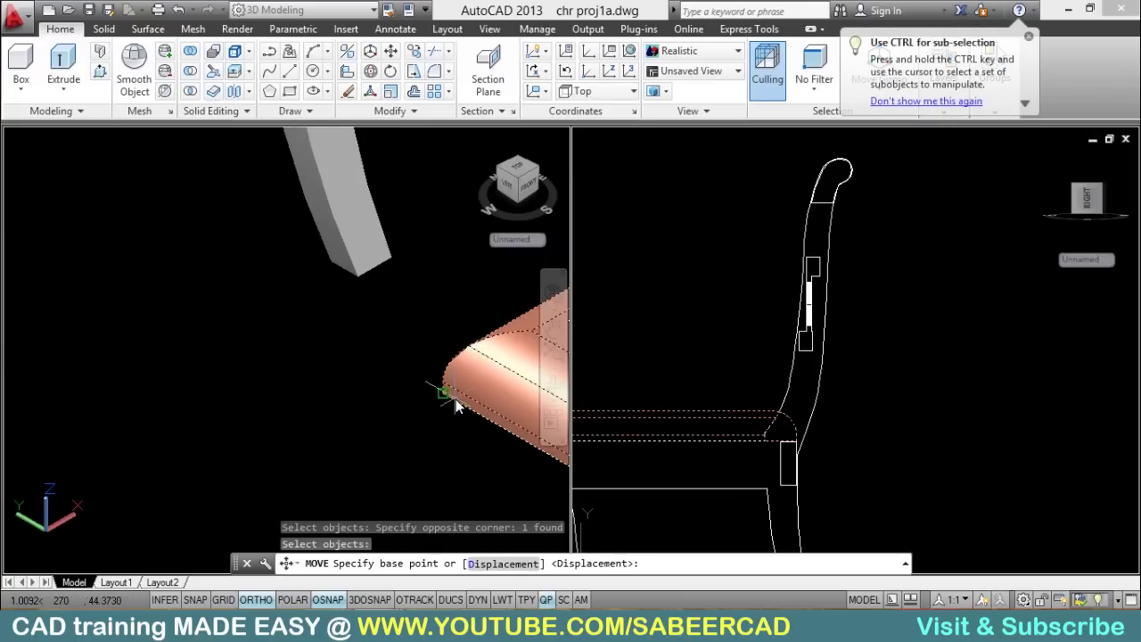
left_click(455, 402)
scroll(497, 469, "down", 3)
scroll(426, 390, "up", 3)
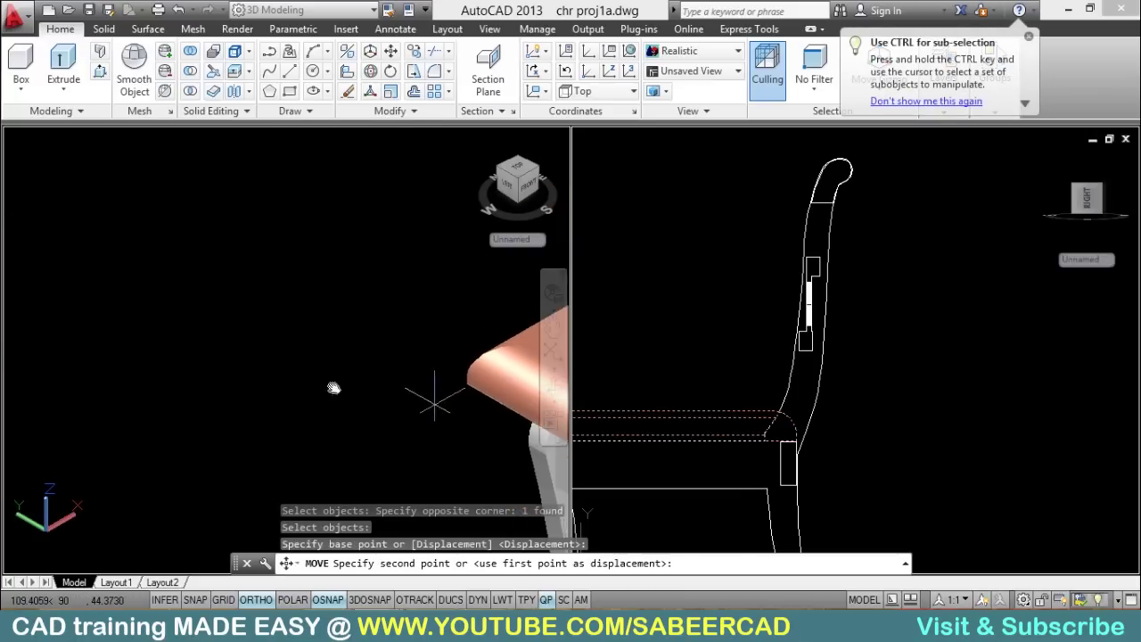
middle_click_drag(333, 388, 197, 392)
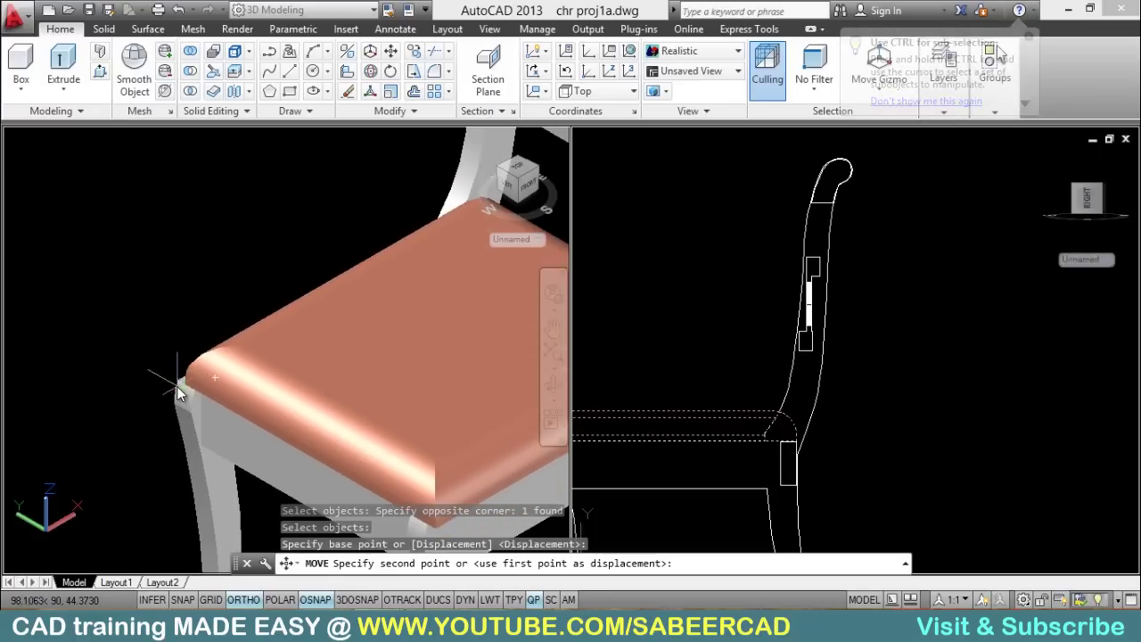
left_click(178, 391)
scroll(90, 293, "down", 4)
scroll(337, 311, "up", 5)
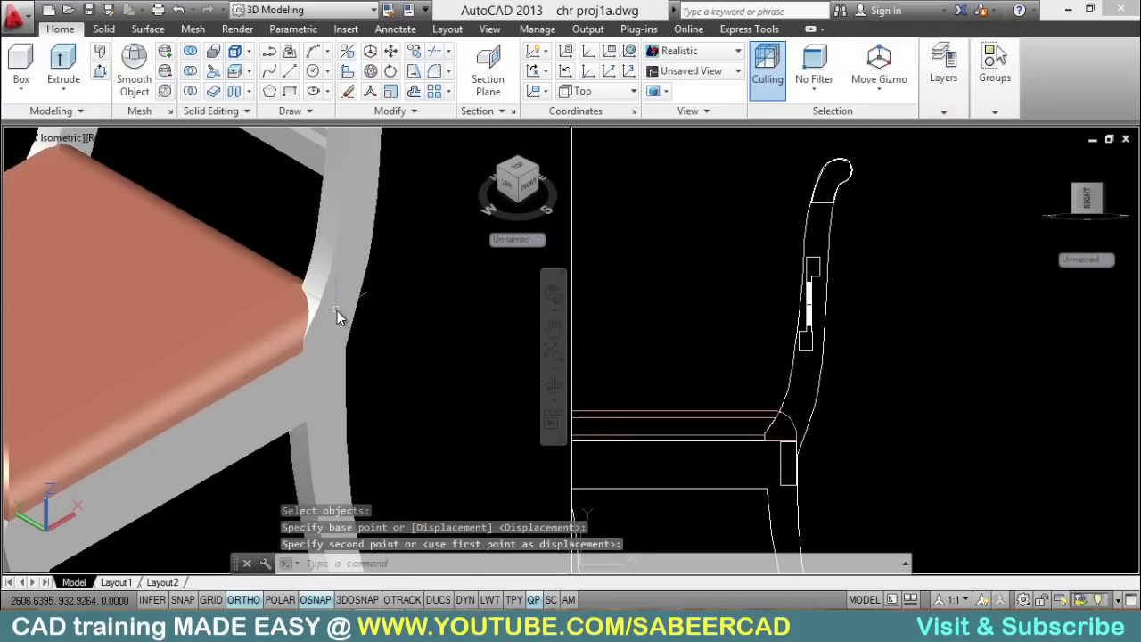
scroll(297, 327, "down", 3)
scroll(302, 329, "up", 1)
scroll(237, 330, "down", 2)
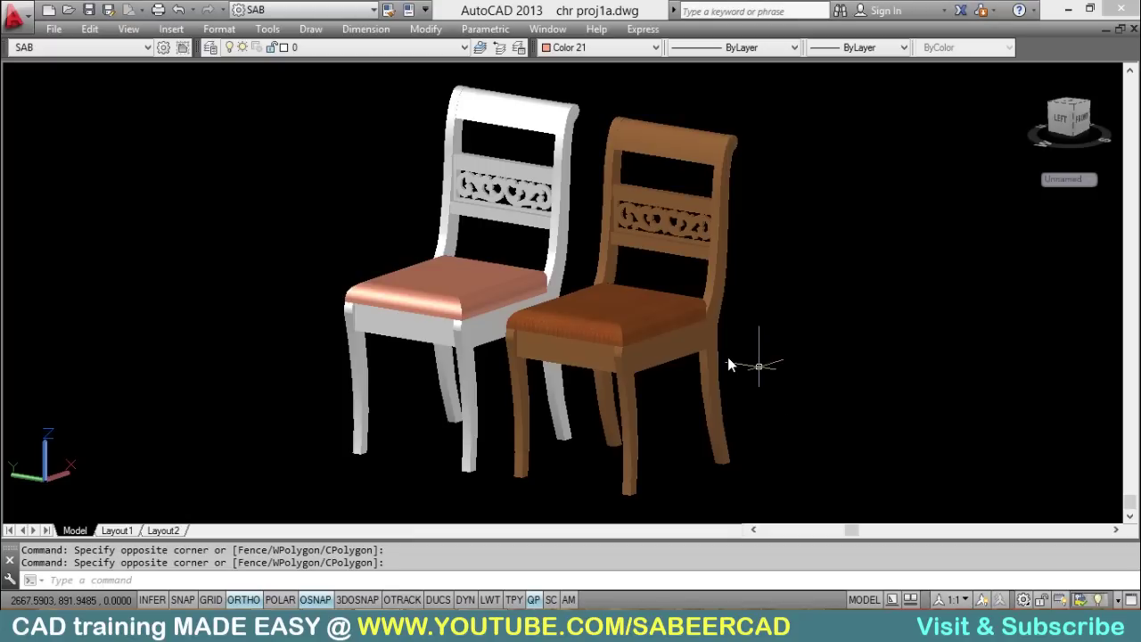
Step: Orbit around the plain chair and the wood-textured chair to examine both finished models
mouse_move(622, 299)
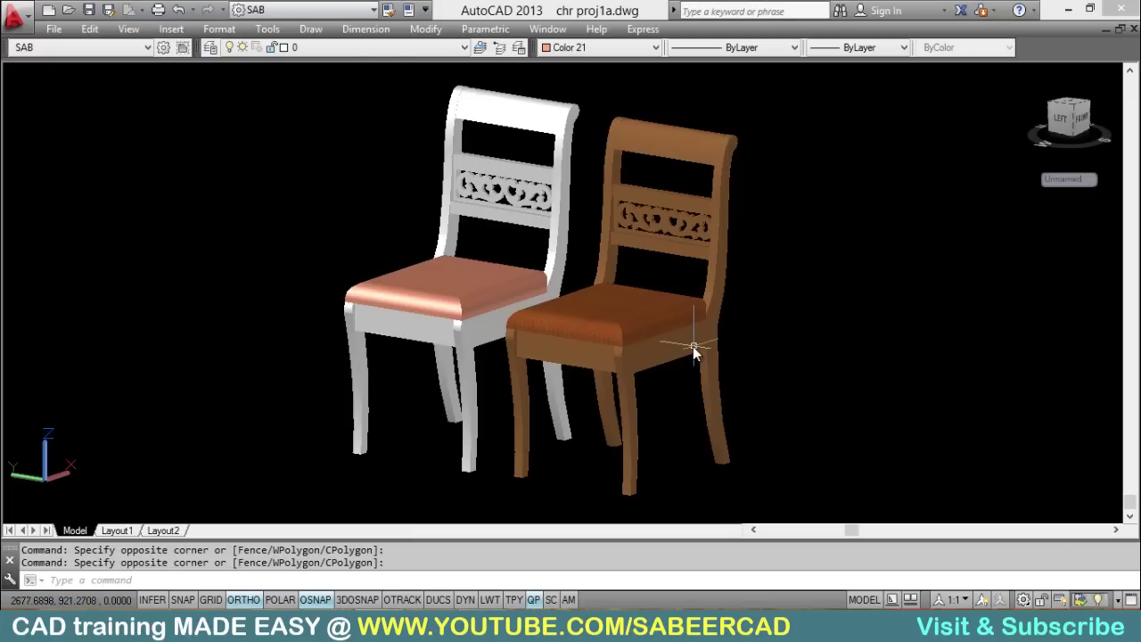
mouse_move(681, 343)
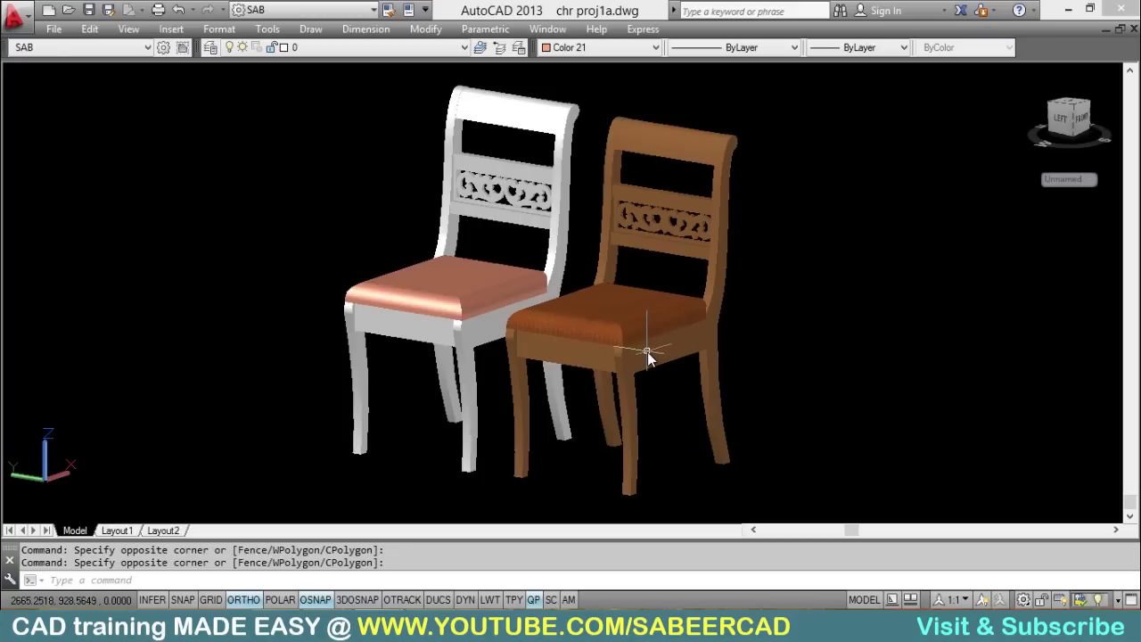
mouse_move(647, 351)
mouse_move(679, 312)
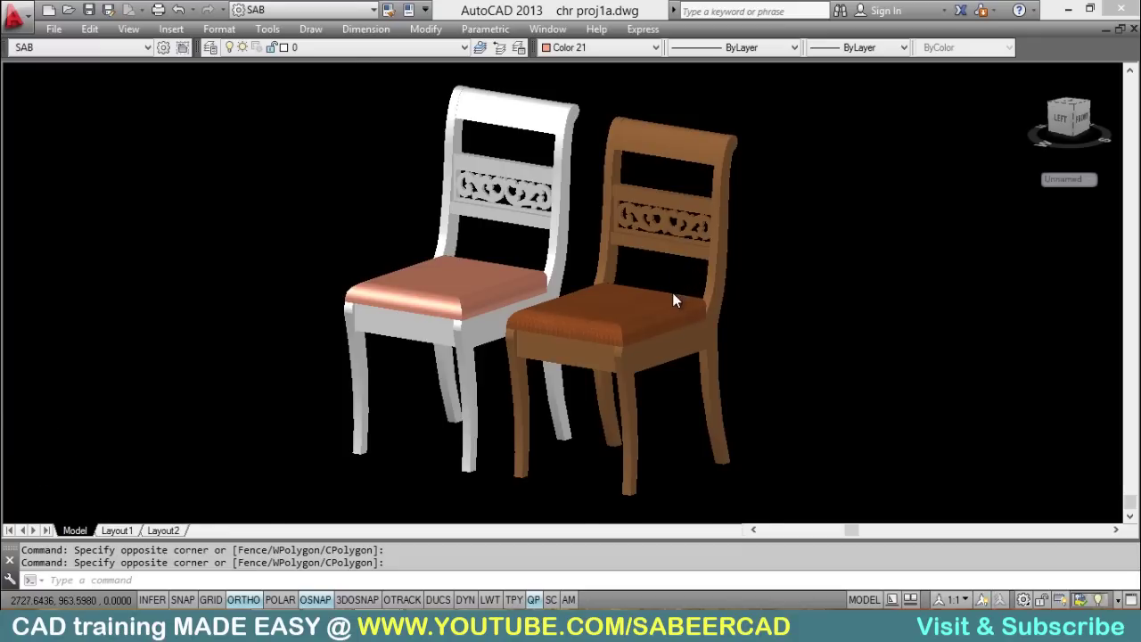
scroll(672, 292, "up", 2)
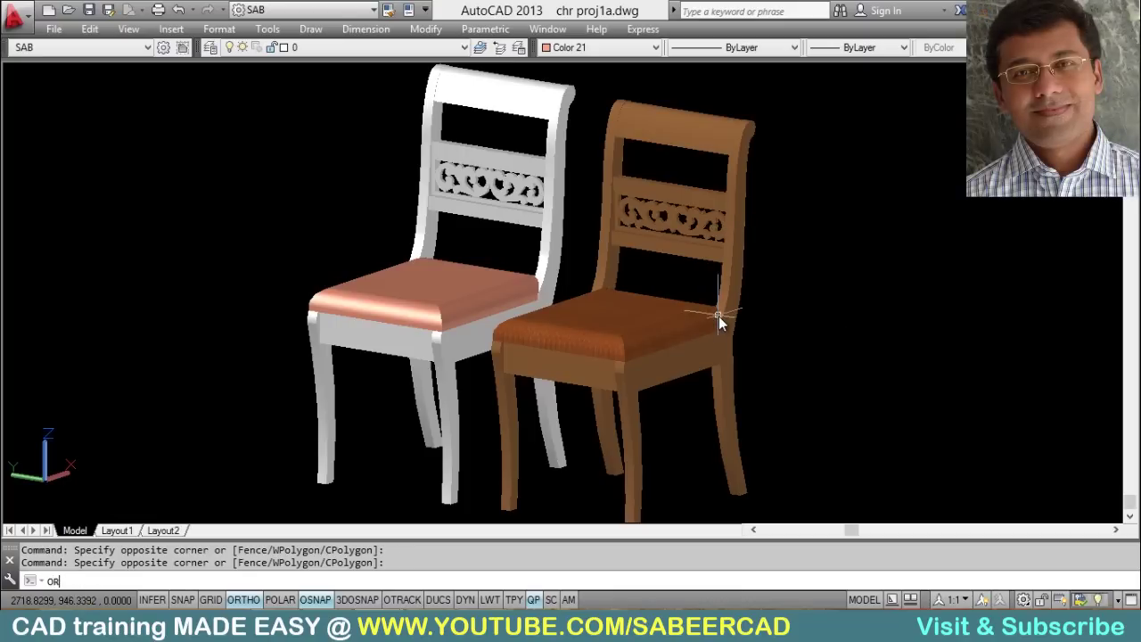
key("Return")
left_click_drag(660, 280, 606, 377)
left_click_drag(723, 354, 682, 311)
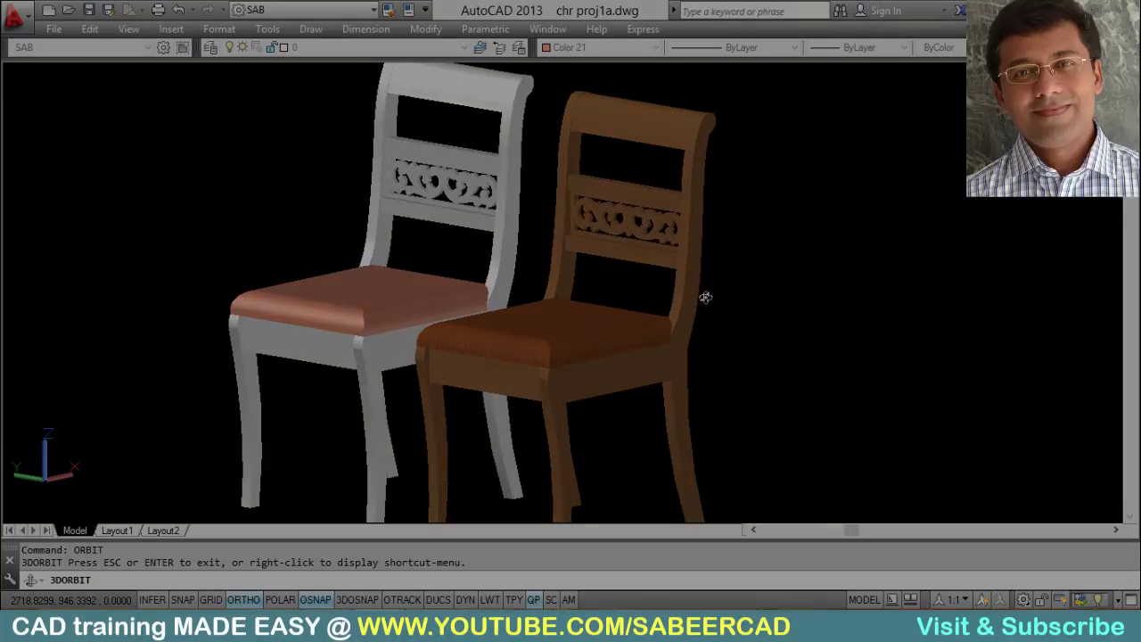
right_click(806, 274)
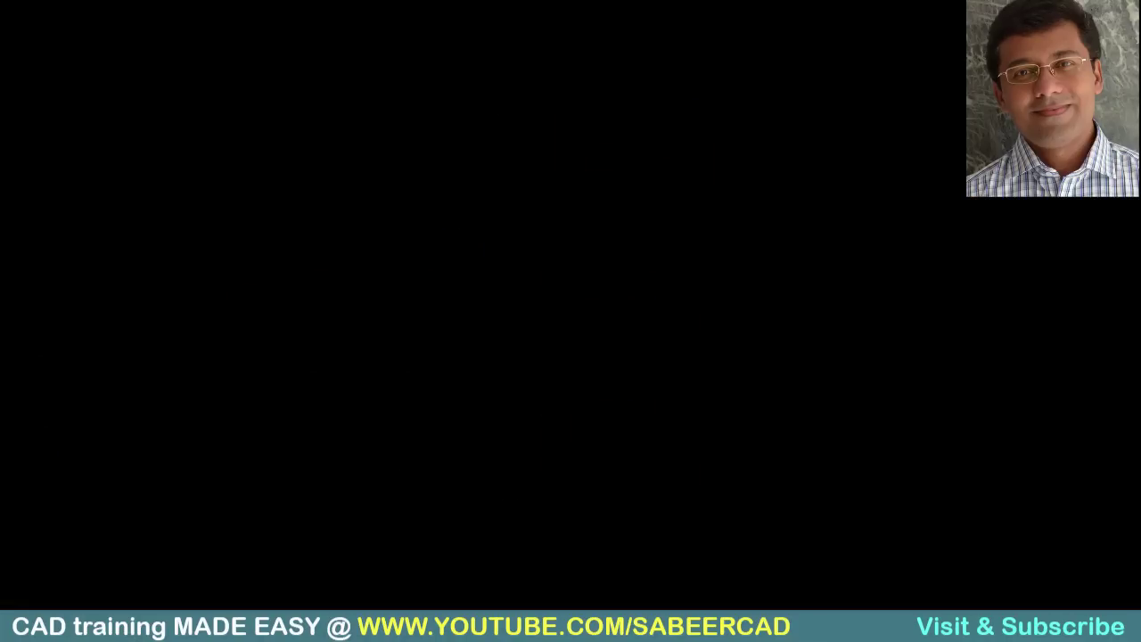